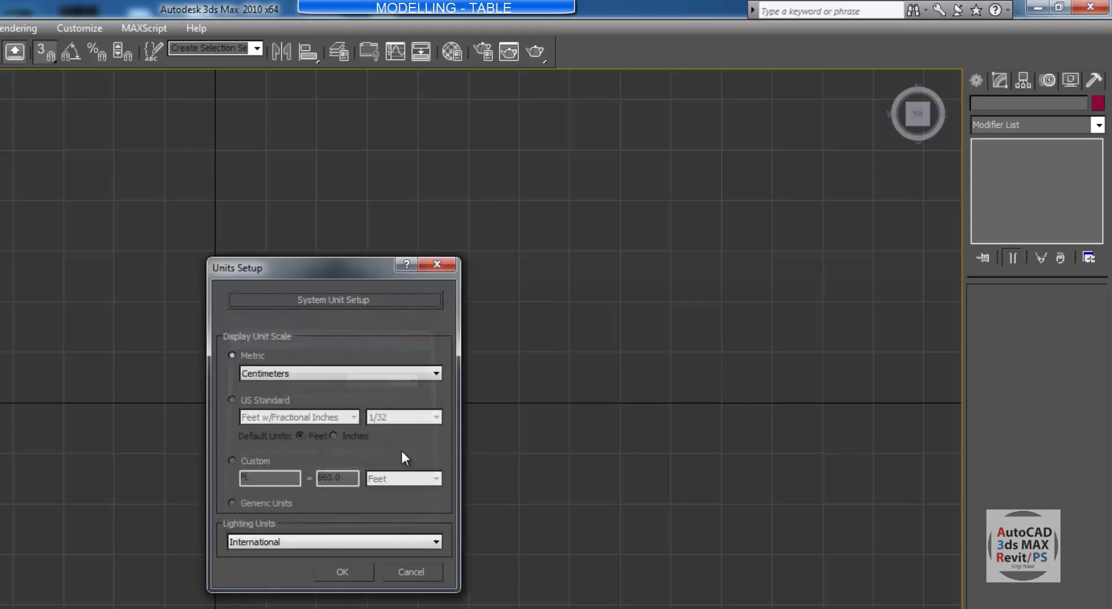
Accept metric centimeters as the scene's display unit scale
{"action": "key", "text": "Return"}
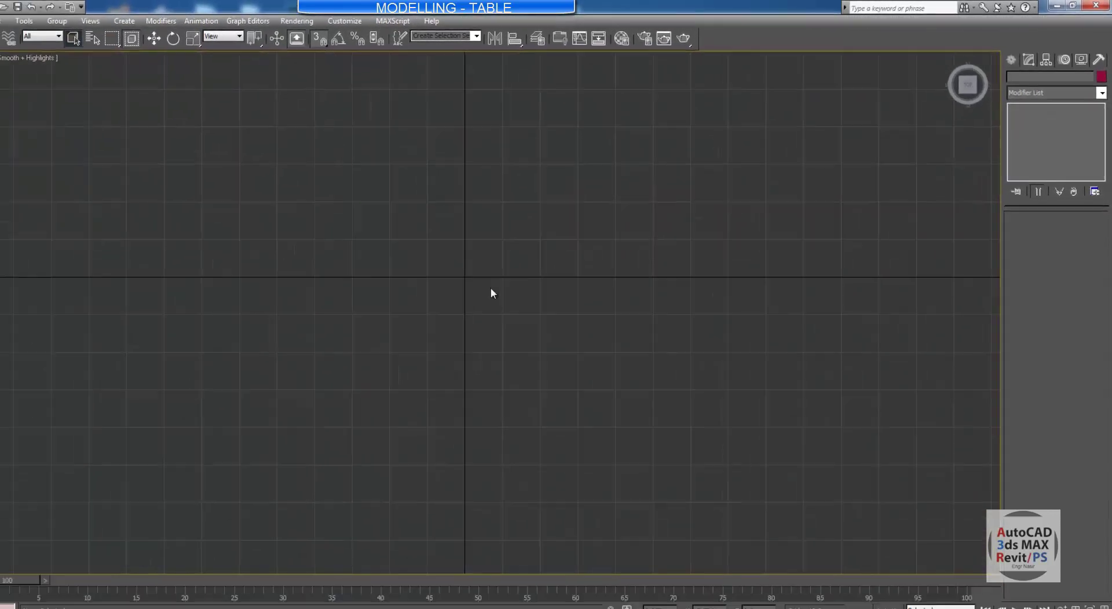
{"action": "scroll", "coordinate": [491, 289], "scroll_direction": "up", "scroll_amount": 5}
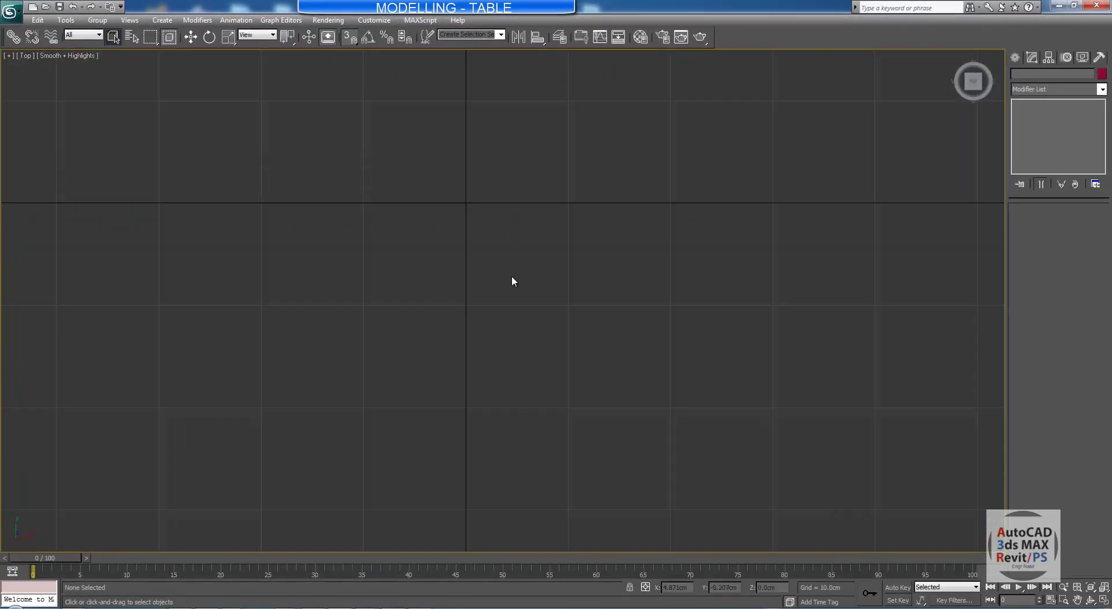
{"action": "middle_click_drag", "start_coordinate": [491, 289], "coordinate": [481, 322]}
{"action": "left_click", "coordinate": [1009, 60]}
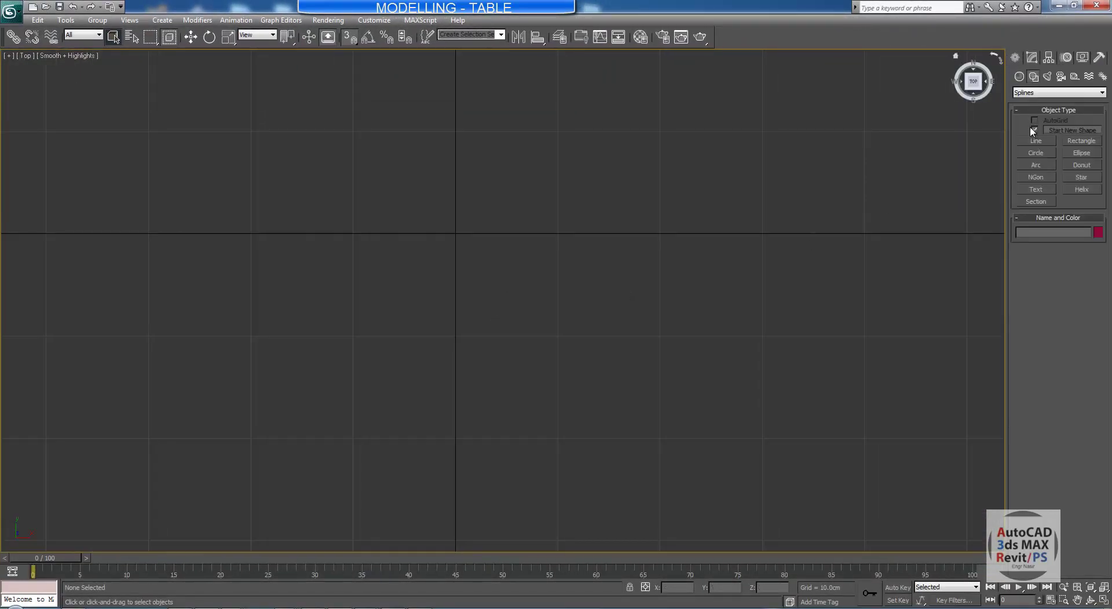
{"action": "left_click", "coordinate": [1081, 141]}
{"action": "left_click_drag", "start_coordinate": [455, 233], "coordinate": [520, 321]}
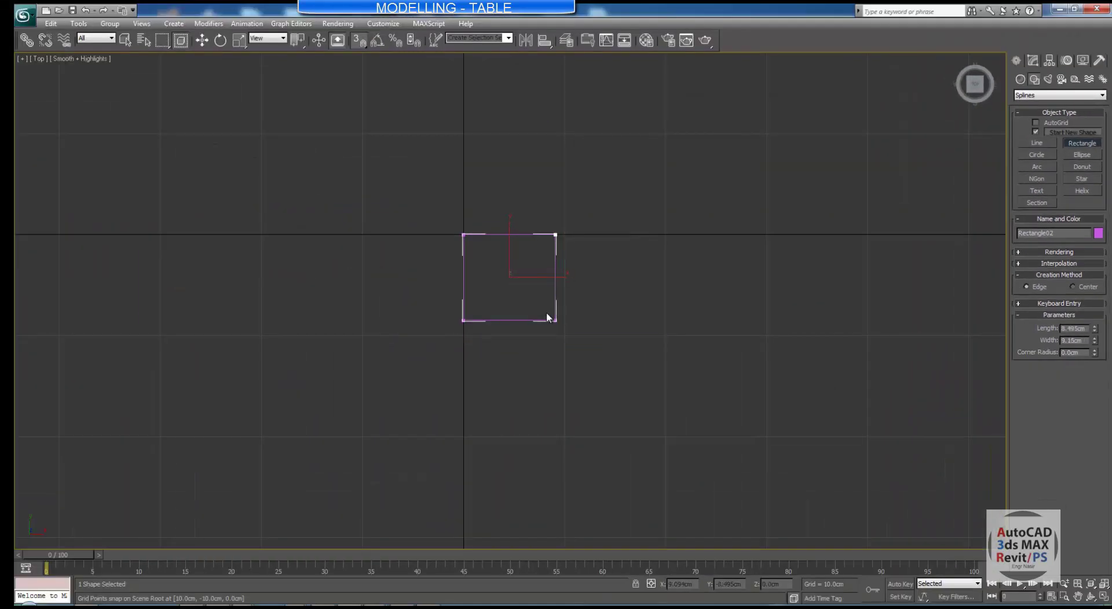
{"action": "right_click", "coordinate": [515, 283]}
{"action": "key", "text": "Delete"}
{"action": "middle_click_drag", "start_coordinate": [532, 287], "coordinate": [529, 286]}
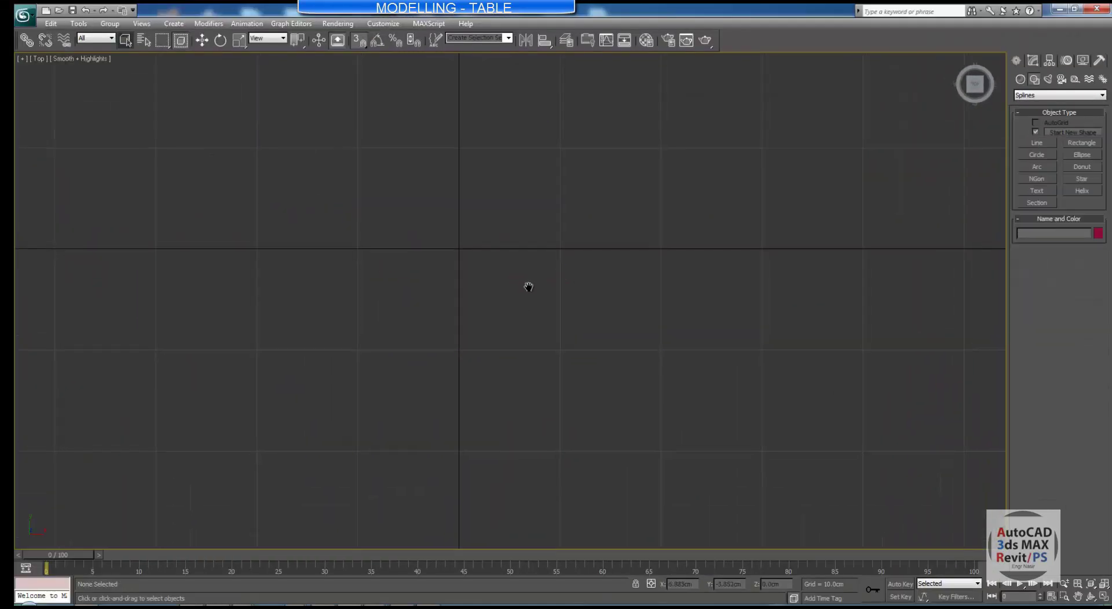
Create a standard primitive plane about 410 cm long and 420 cm wide around the origin in the top view
{"action": "middle_click_drag", "start_coordinate": [461, 229], "coordinate": [474, 232]}
{"action": "scroll", "coordinate": [479, 311], "scroll_direction": "down", "scroll_amount": 5}
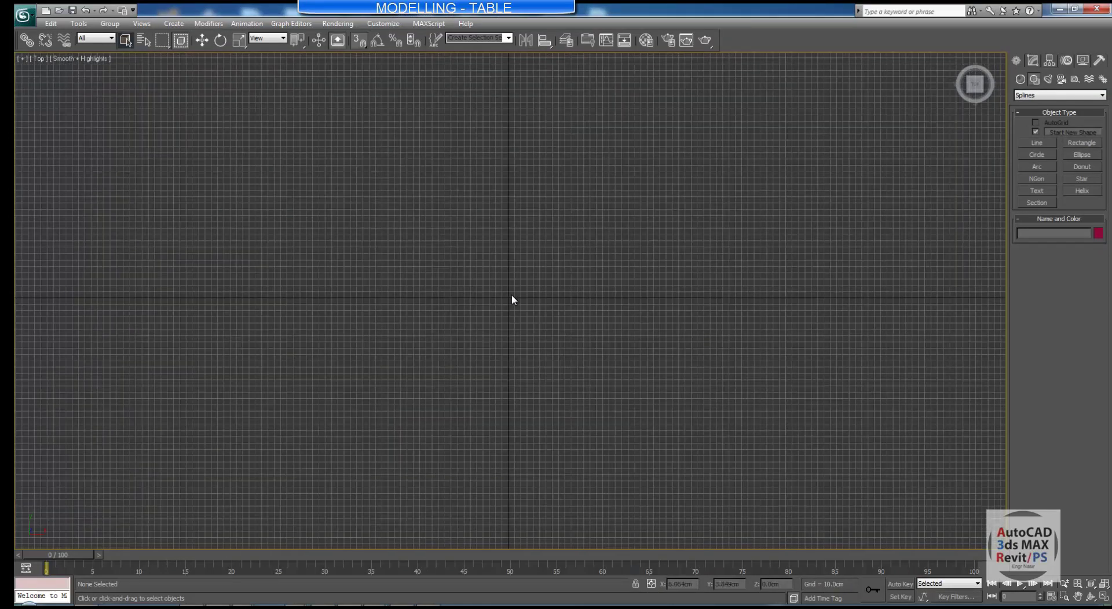
{"action": "scroll", "coordinate": [513, 299], "scroll_direction": "up", "scroll_amount": 3}
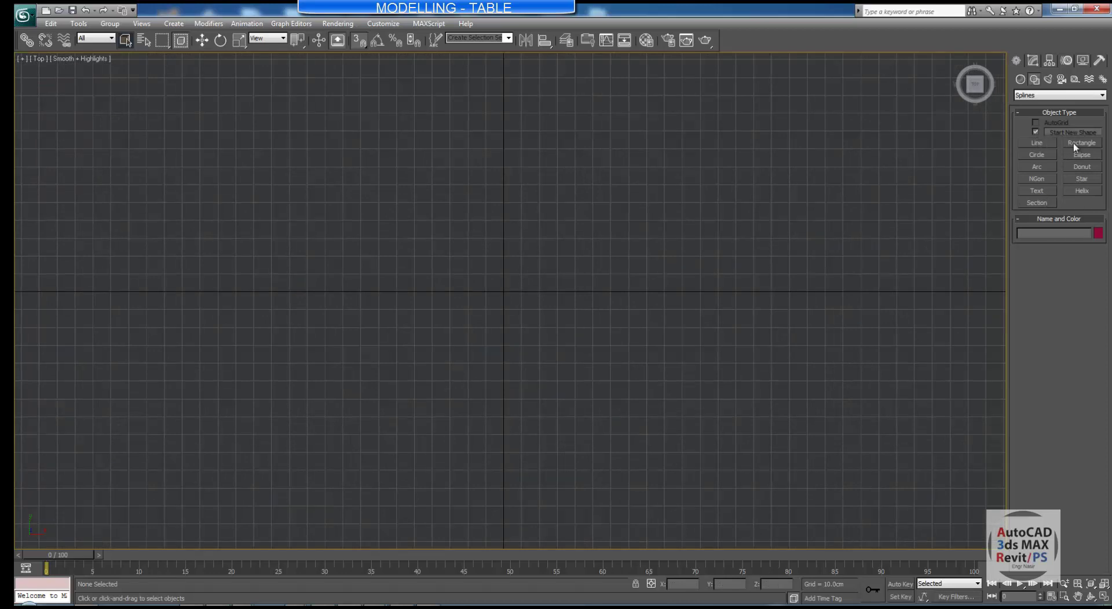
{"action": "left_click", "coordinate": [1021, 80]}
{"action": "left_click", "coordinate": [1025, 96]}
{"action": "left_click", "coordinate": [1025, 102]}
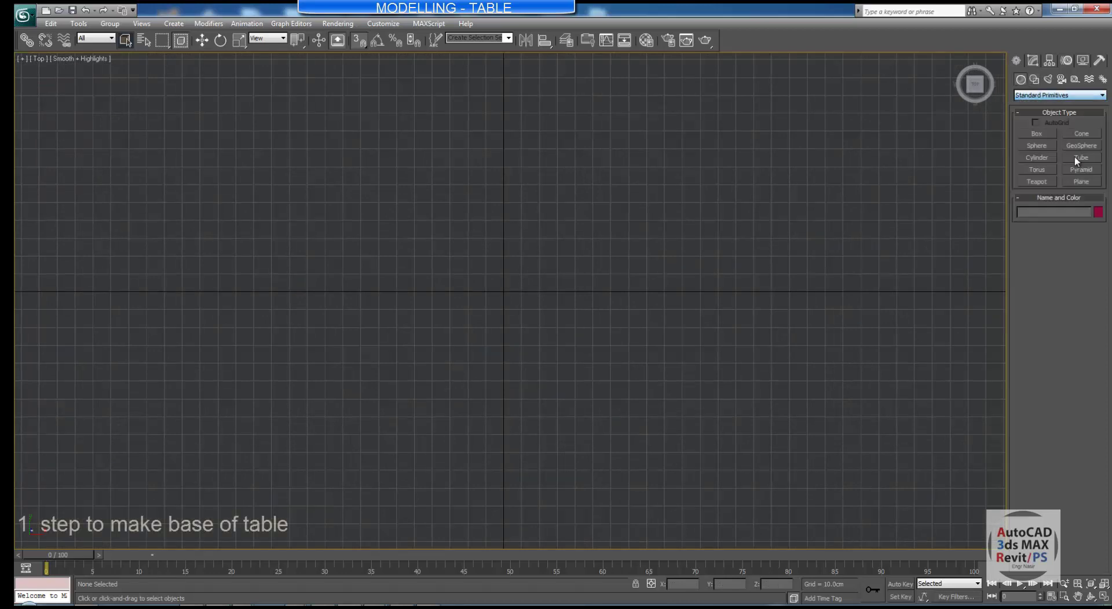
{"action": "left_click", "coordinate": [1076, 179]}
{"action": "scroll", "coordinate": [424, 277], "scroll_direction": "down", "scroll_amount": 3}
{"action": "middle_click_drag", "start_coordinate": [423, 277], "coordinate": [427, 315]}
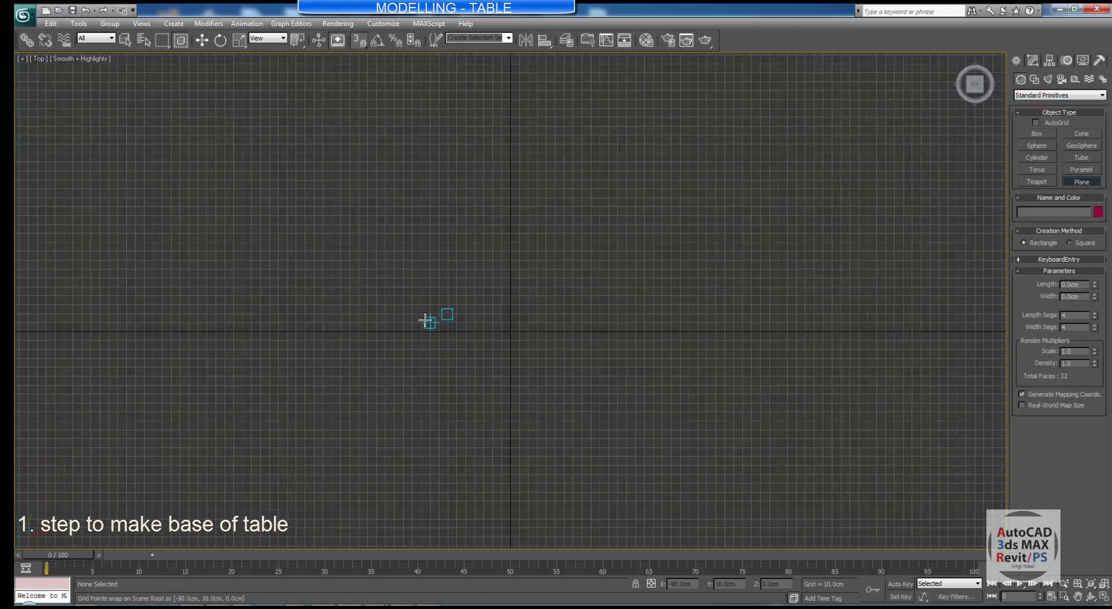
{"action": "left_click_drag", "start_coordinate": [312, 142], "coordinate": [685, 507]}
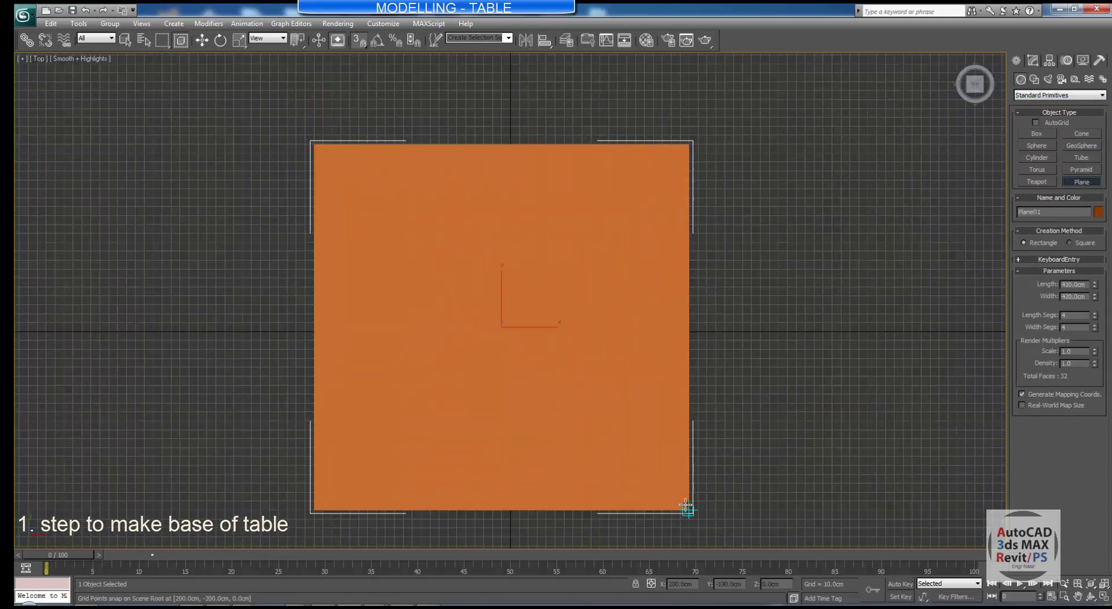
Change the plane's object color to a grey custom color swatch
{"action": "left_click", "coordinate": [1098, 212]}
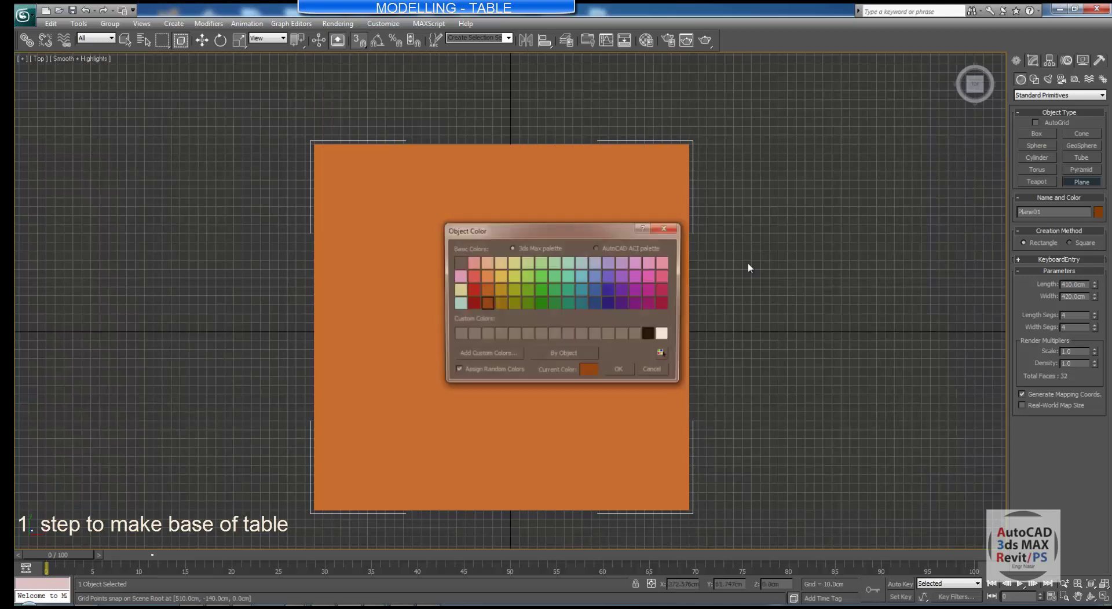
{"action": "left_click", "coordinate": [512, 334]}
{"action": "left_click", "coordinate": [618, 372]}
Display the view in wireframe and set the plane's length and width segments to 1
{"action": "scroll", "coordinate": [653, 340], "scroll_direction": "up", "scroll_amount": 2}
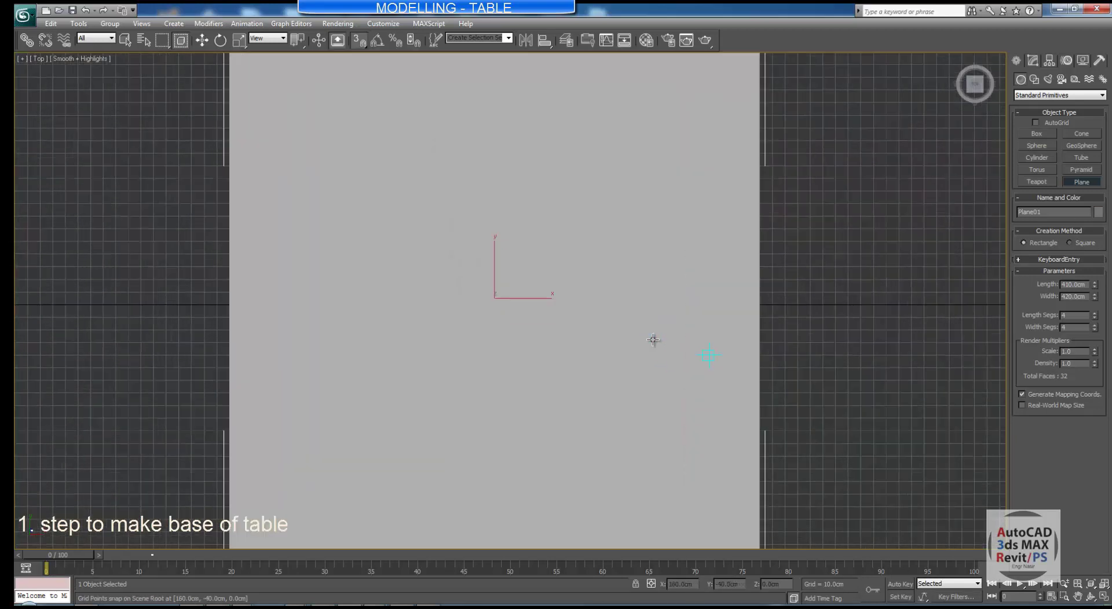
{"action": "right_click", "coordinate": [653, 340]}
{"action": "key", "text": "F3"}
{"action": "scroll", "coordinate": [502, 298], "scroll_direction": "up", "scroll_amount": 3}
{"action": "scroll", "coordinate": [502, 298], "scroll_direction": "down", "scroll_amount": 2}
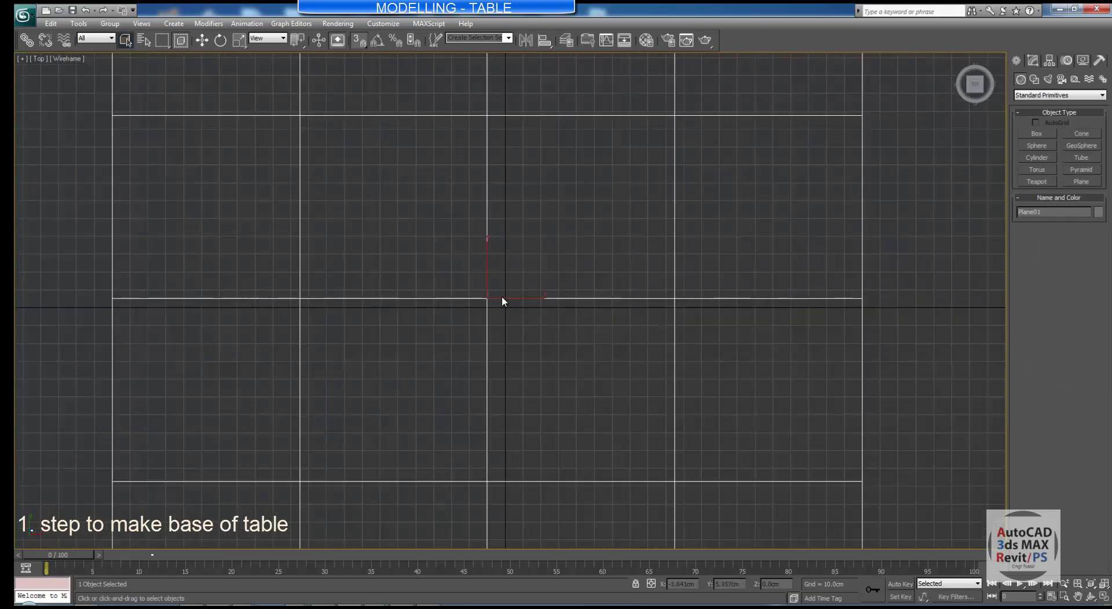
{"action": "left_click", "coordinate": [1032, 60]}
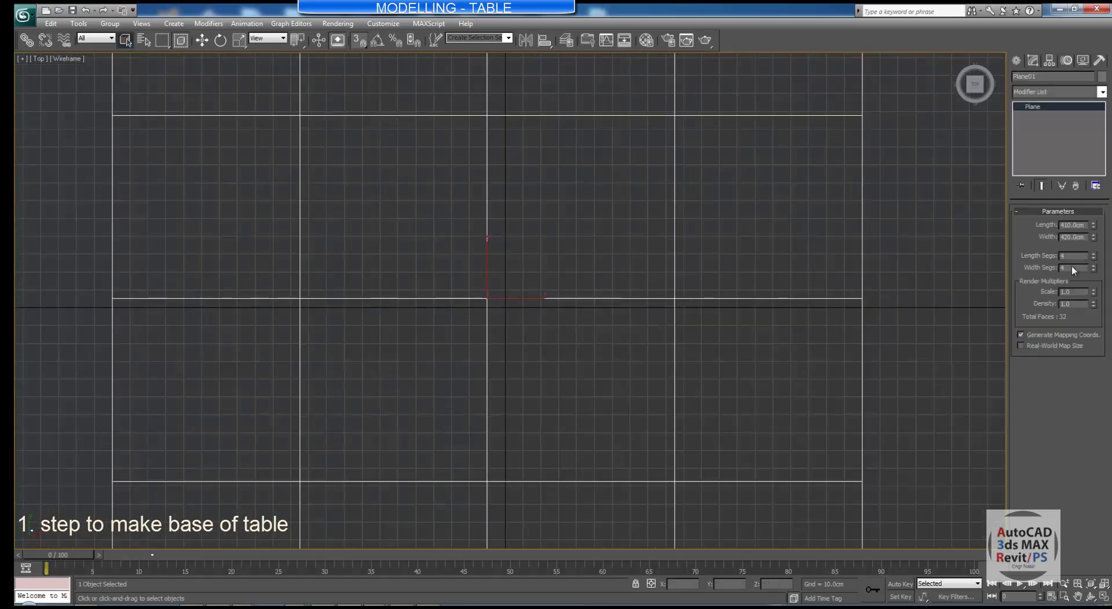
{"action": "key", "text": "Tab"}
{"action": "type", "text": "1"}
{"action": "key", "text": "Return"}
Create a 100 by 100 cm box, 20 cm high, centred on the origin for the table's glass top
{"action": "middle_click_drag", "start_coordinate": [909, 256], "coordinate": [902, 264]}
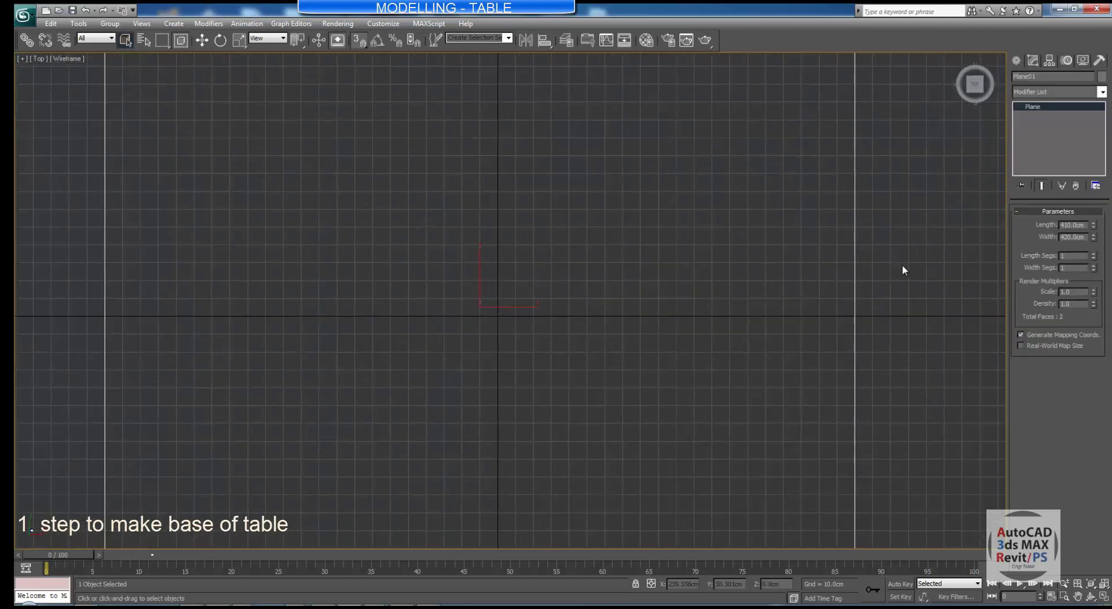
{"action": "scroll", "coordinate": [653, 263], "scroll_direction": "down", "scroll_amount": 2}
{"action": "scroll", "coordinate": [454, 304], "scroll_direction": "up", "scroll_amount": 2}
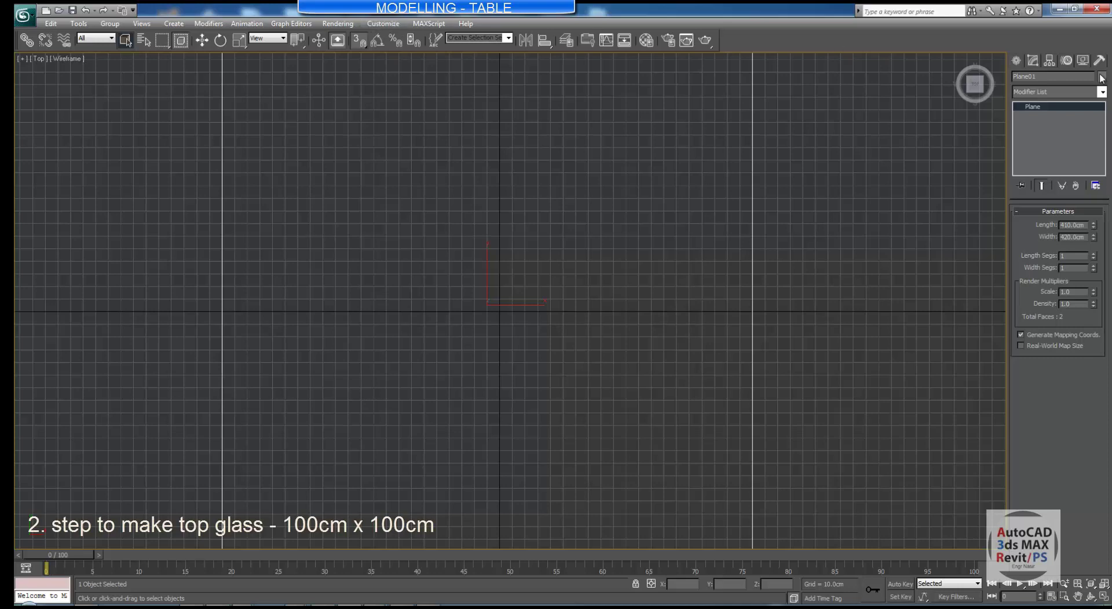
{"action": "left_click", "coordinate": [1018, 60]}
{"action": "left_click", "coordinate": [1037, 134]}
{"action": "left_click_drag", "start_coordinate": [410, 225], "coordinate": [587, 405]}
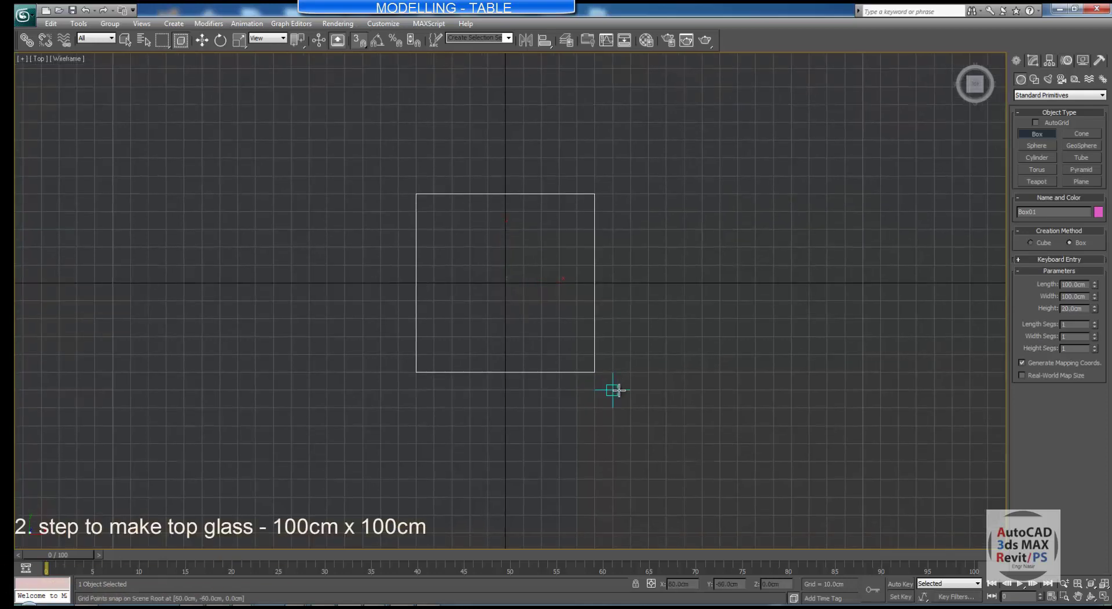
Return to shaded display and set the glass box's height to 2 cm
{"action": "key", "text": "F3"}
{"action": "left_click", "coordinate": [1093, 595]}
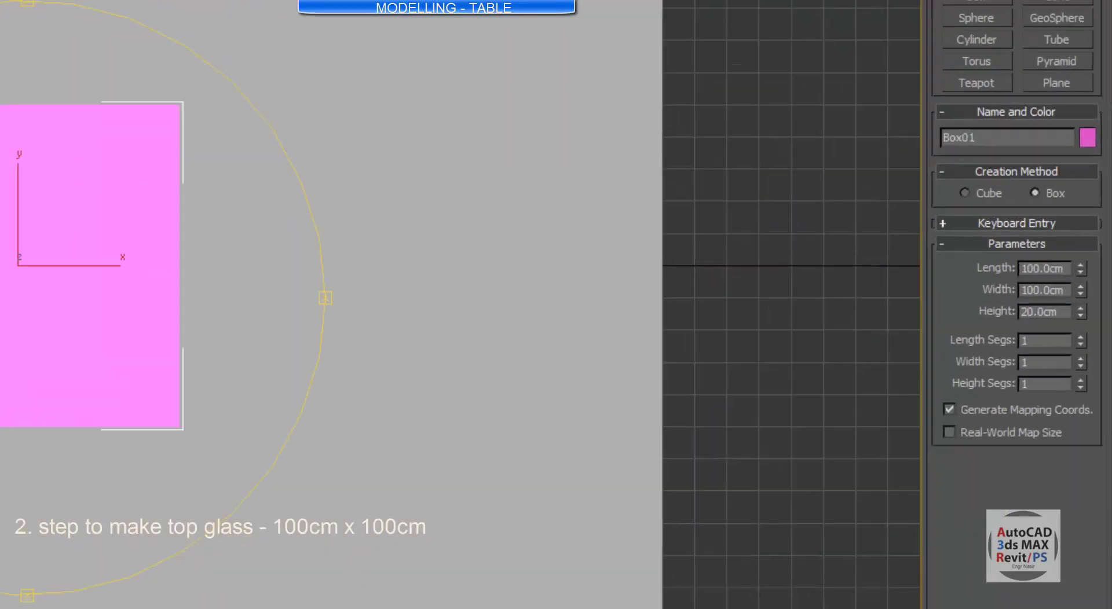
{"action": "left_click_drag", "start_coordinate": [17, 347], "coordinate": [52, 261]}
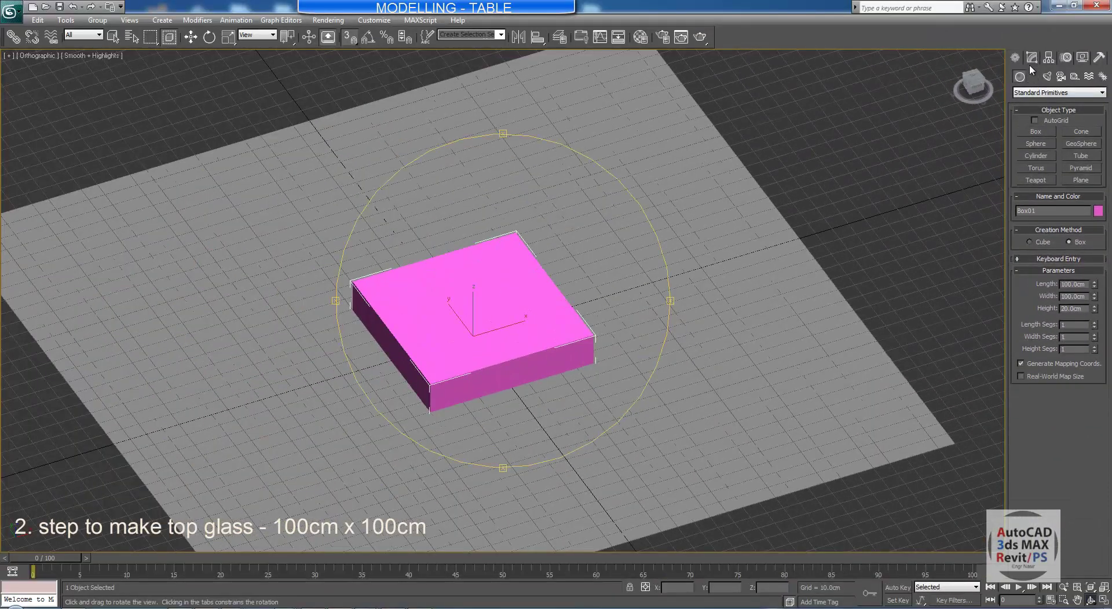
{"action": "left_click", "coordinate": [1032, 58]}
{"action": "double_click", "coordinate": [1079, 248]}
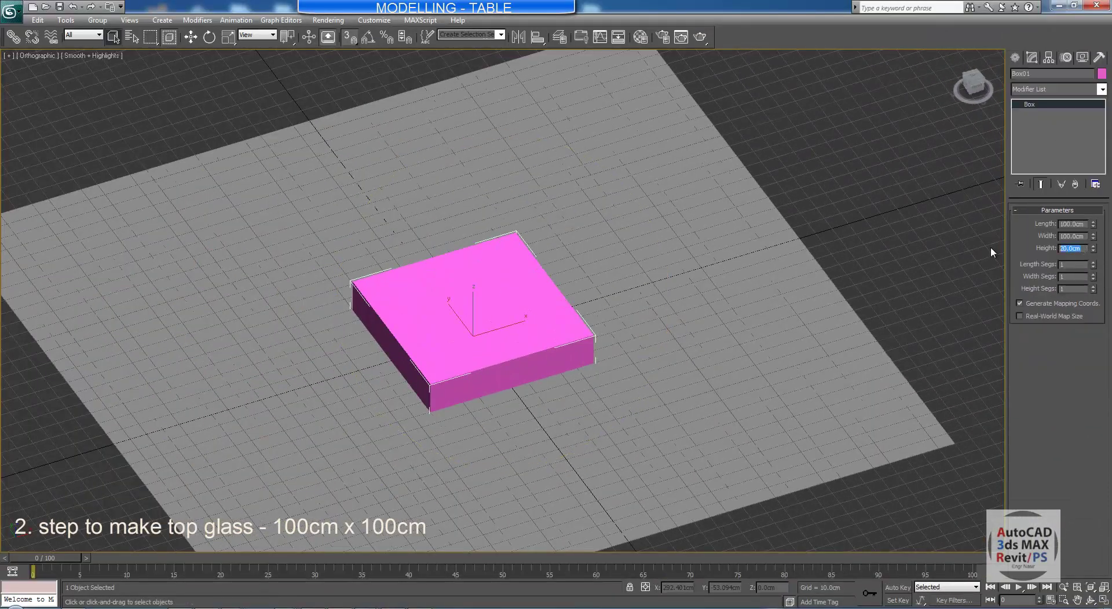
{"action": "type", "text": "2"}
{"action": "key", "text": "Return"}
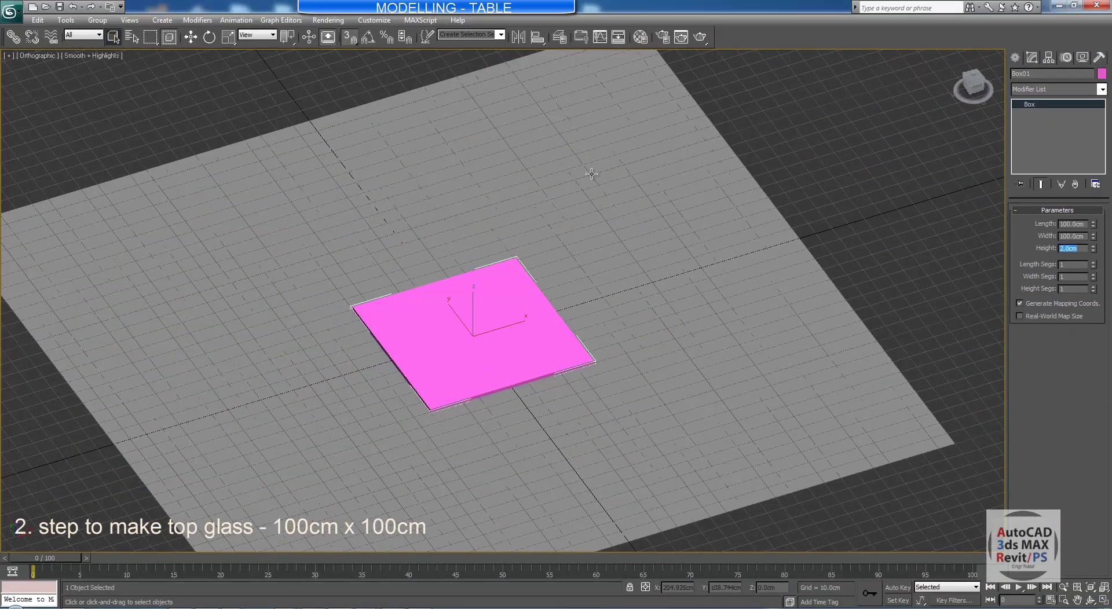
Check the table height in the table.jpg reference image and move the glass box up to Z 40 cm in the front view
{"action": "middle_click_drag", "start_coordinate": [591, 173], "coordinate": [510, 236], "text": "alt"}
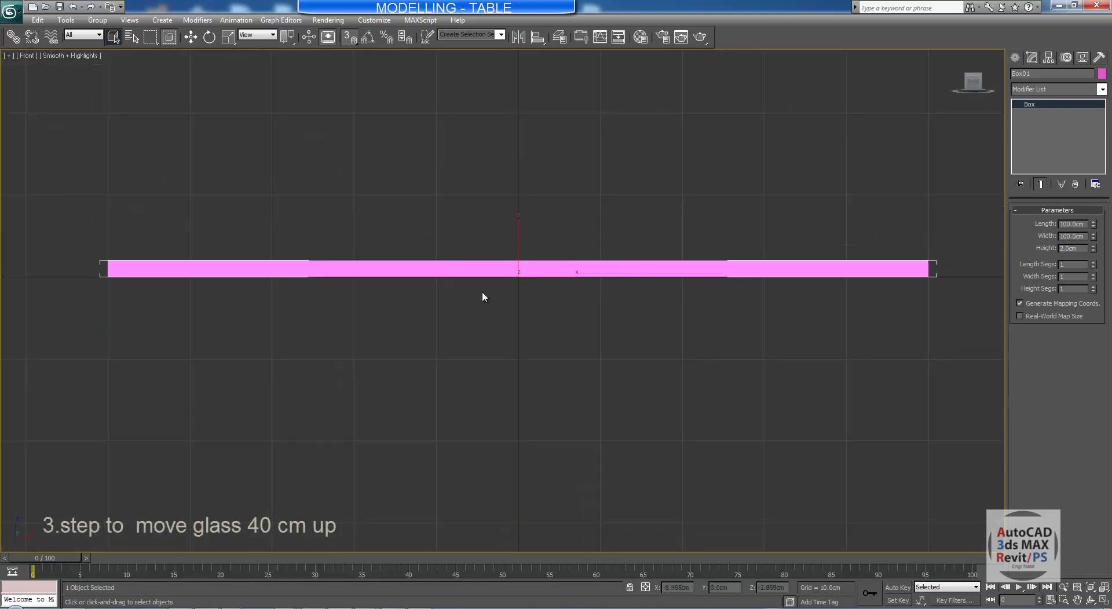
{"action": "scroll", "coordinate": [483, 296], "scroll_direction": "down", "scroll_amount": 4}
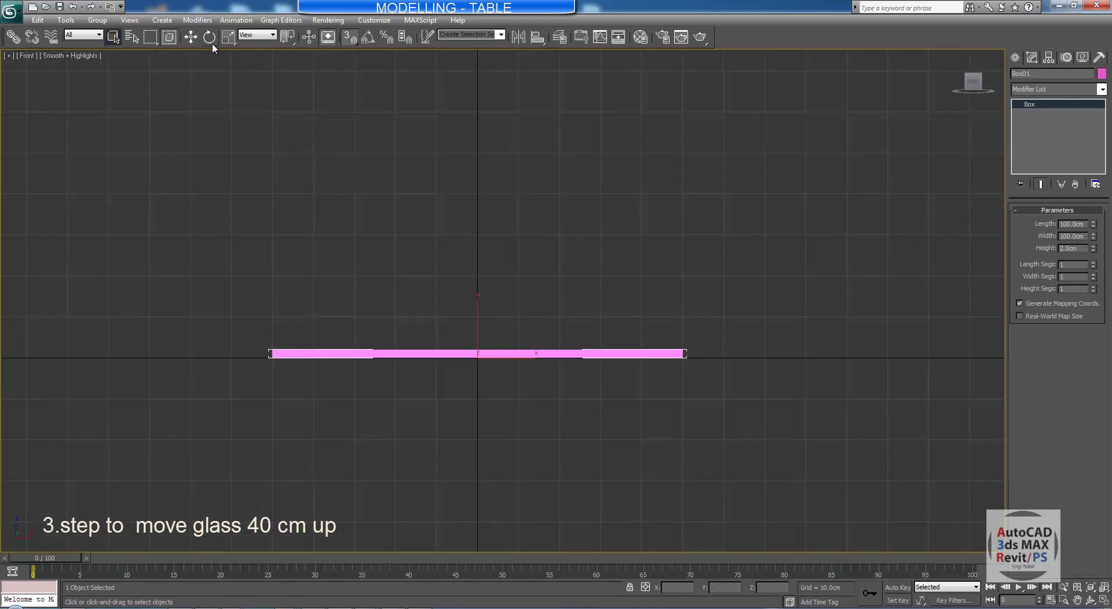
{"action": "left_click", "coordinate": [191, 37]}
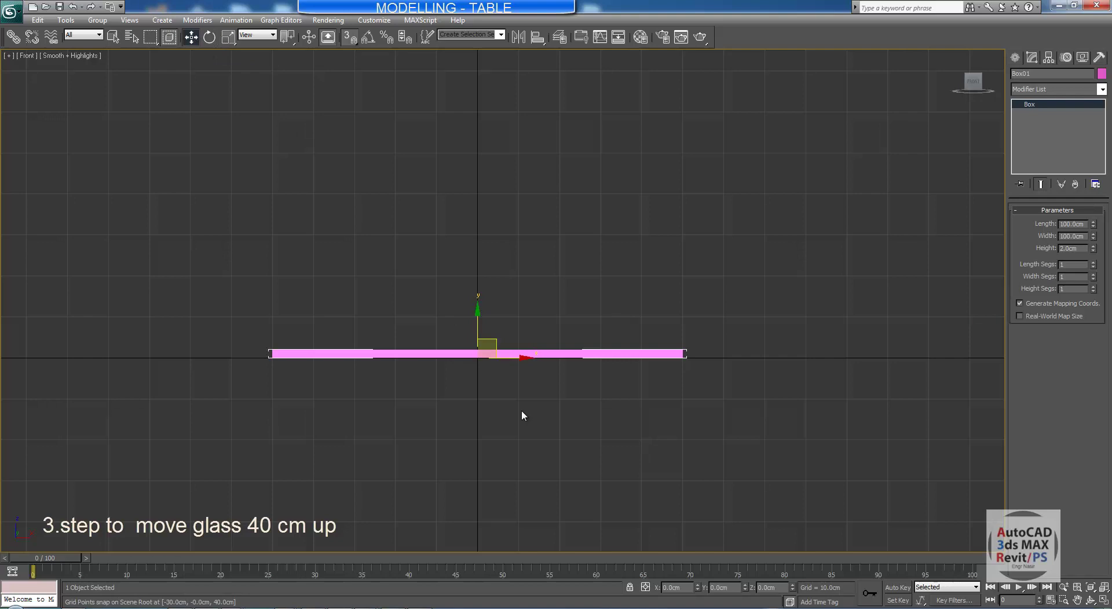
{"action": "double_click", "coordinate": [779, 588]}
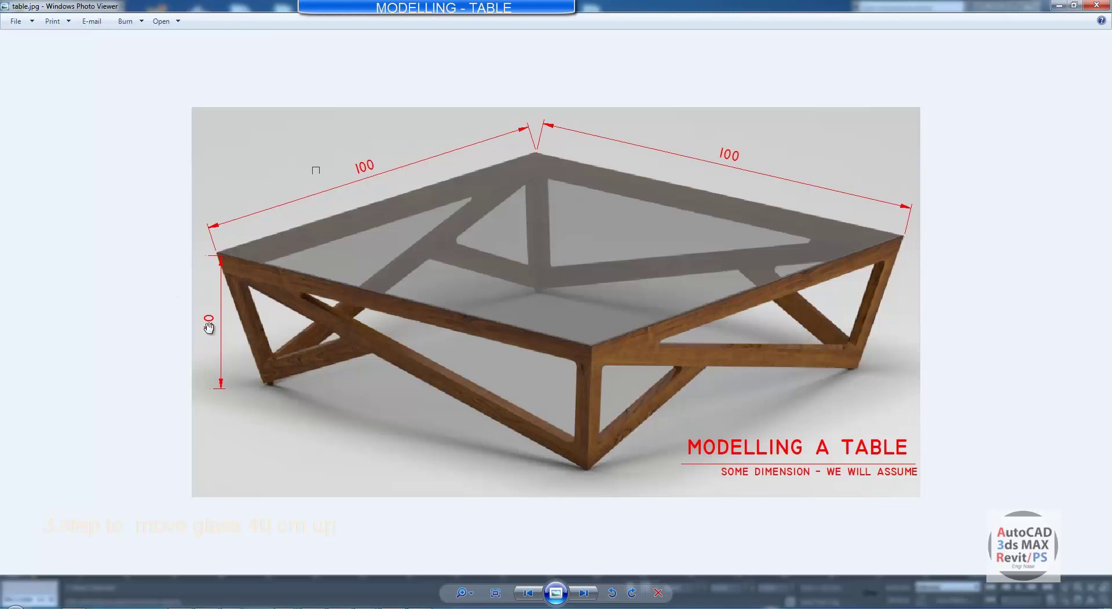
{"action": "scroll", "coordinate": [209, 328], "scroll_direction": "up", "scroll_amount": 2}
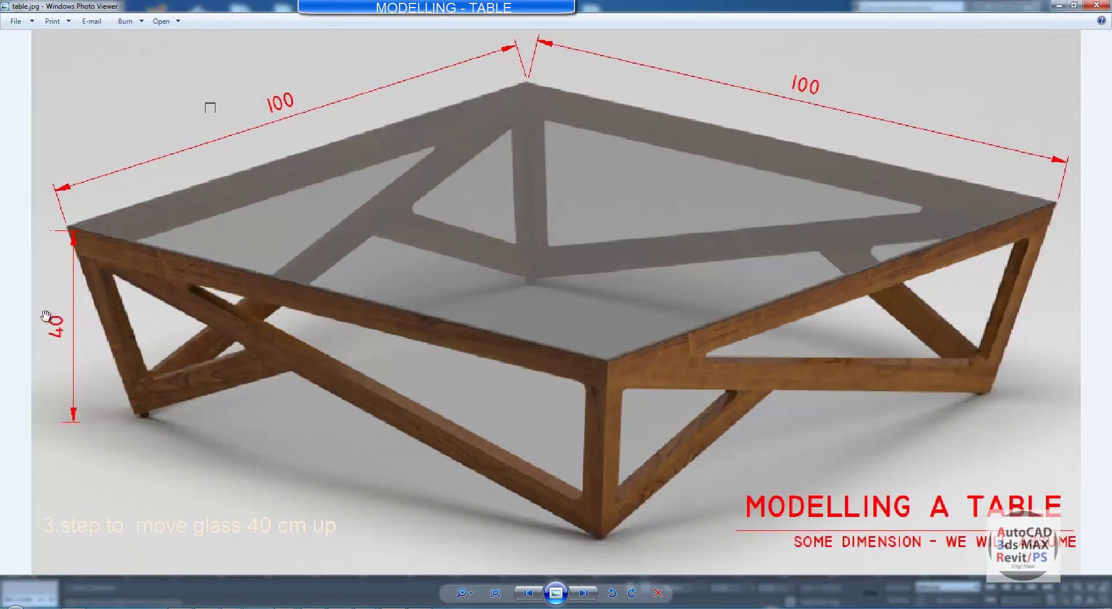
{"action": "scroll", "coordinate": [459, 348], "scroll_direction": "down", "scroll_amount": 2}
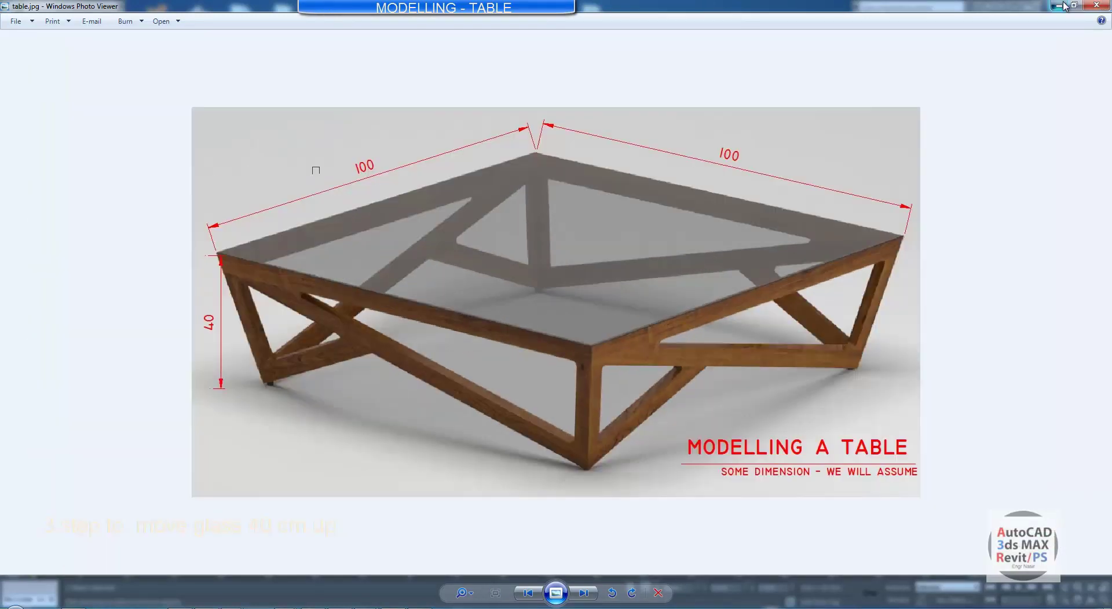
{"action": "left_click", "coordinate": [1104, 5]}
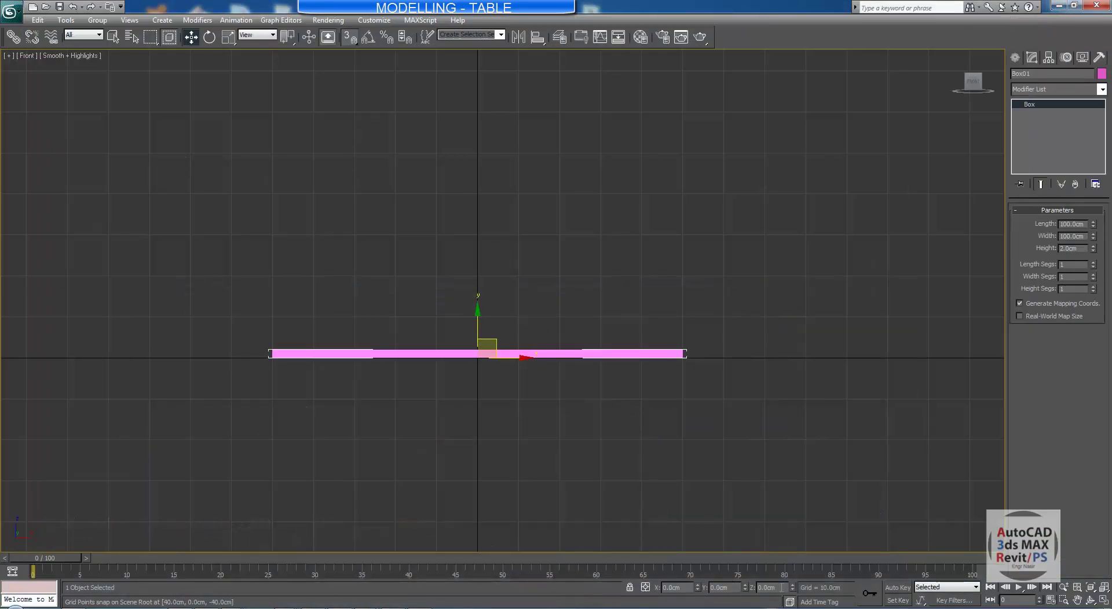
{"action": "type", "text": "40"}
{"action": "key", "text": "Return"}
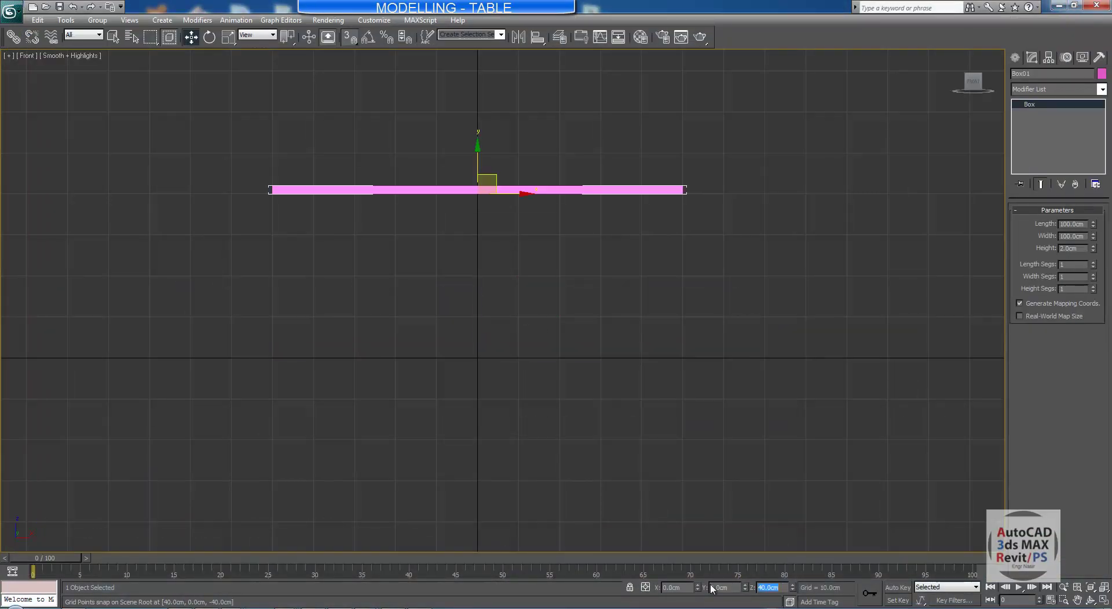
Examine the raised glass box in wireframe from the top, deselect it, and view it from an oblique angle
{"action": "middle_click_drag", "start_coordinate": [578, 284], "coordinate": [565, 337]}
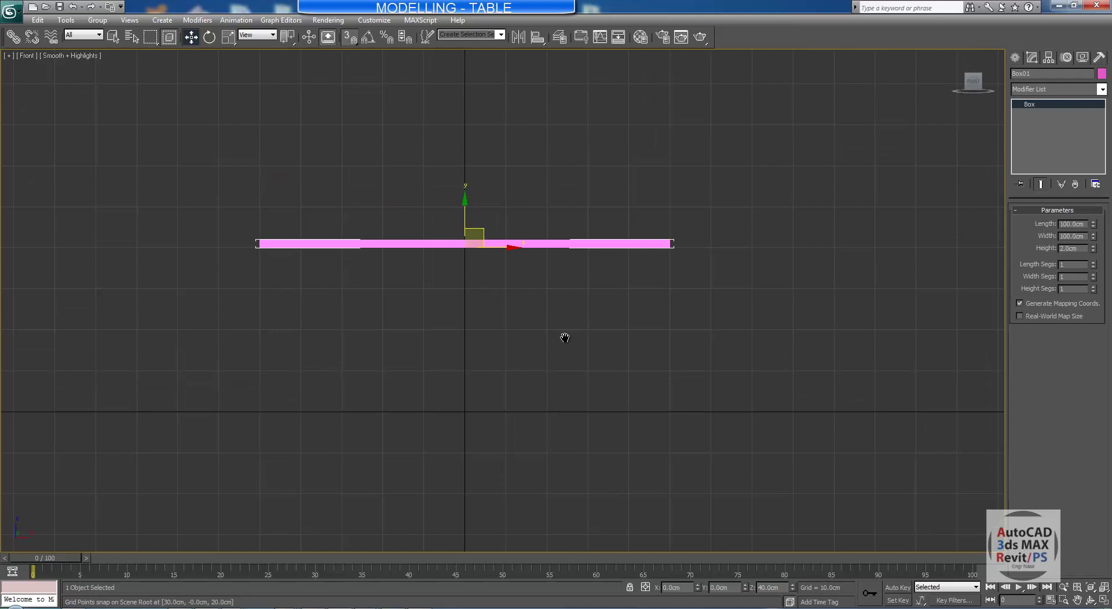
{"action": "key", "text": "t"}
{"action": "key", "text": "F3"}
{"action": "mouse_move", "coordinate": [490, 272]}
{"action": "middle_mouse_down"}
{"action": "mouse_move", "coordinate": [474, 301]}
{"action": "mouse_move", "coordinate": [430, 245]}
{"action": "mouse_move", "coordinate": [430, 283]}
{"action": "mouse_move", "coordinate": [450, 276]}
{"action": "middle_mouse_up"}
{"action": "scroll", "coordinate": [473, 306], "scroll_direction": "down", "scroll_amount": 5}
{"action": "scroll", "coordinate": [464, 305], "scroll_direction": "up", "scroll_amount": 5}
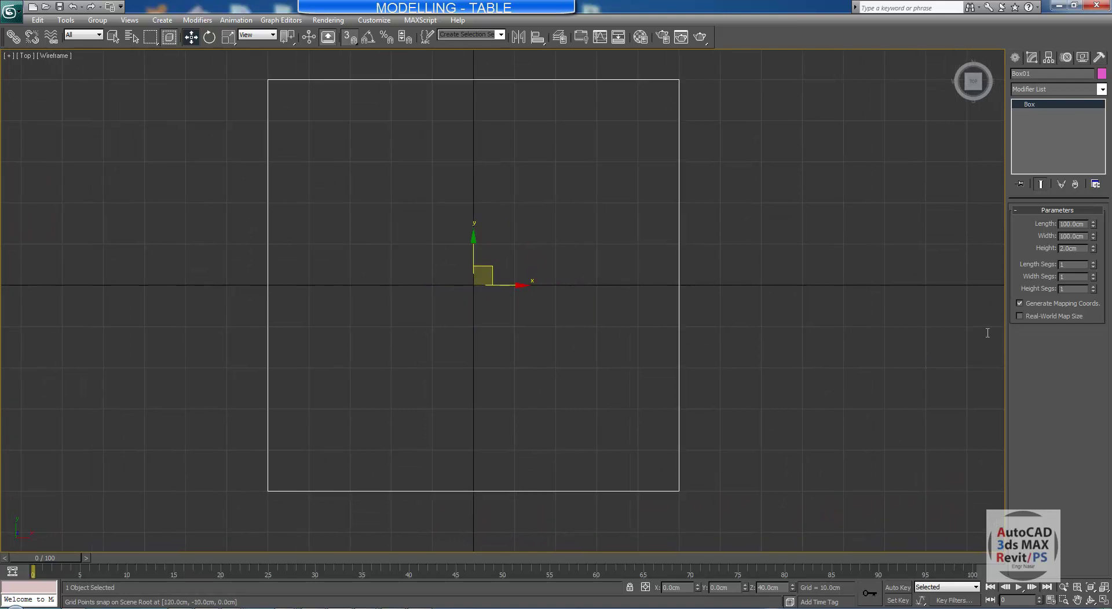
{"action": "left_click", "coordinate": [1015, 58]}
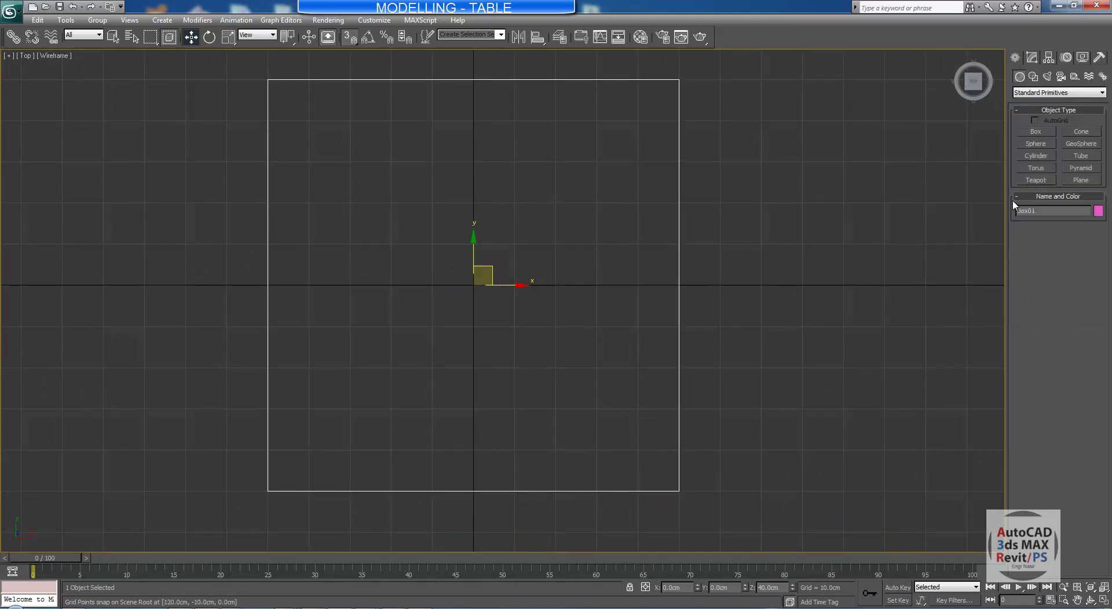
{"action": "middle_click_drag", "start_coordinate": [781, 296], "coordinate": [800, 268]}
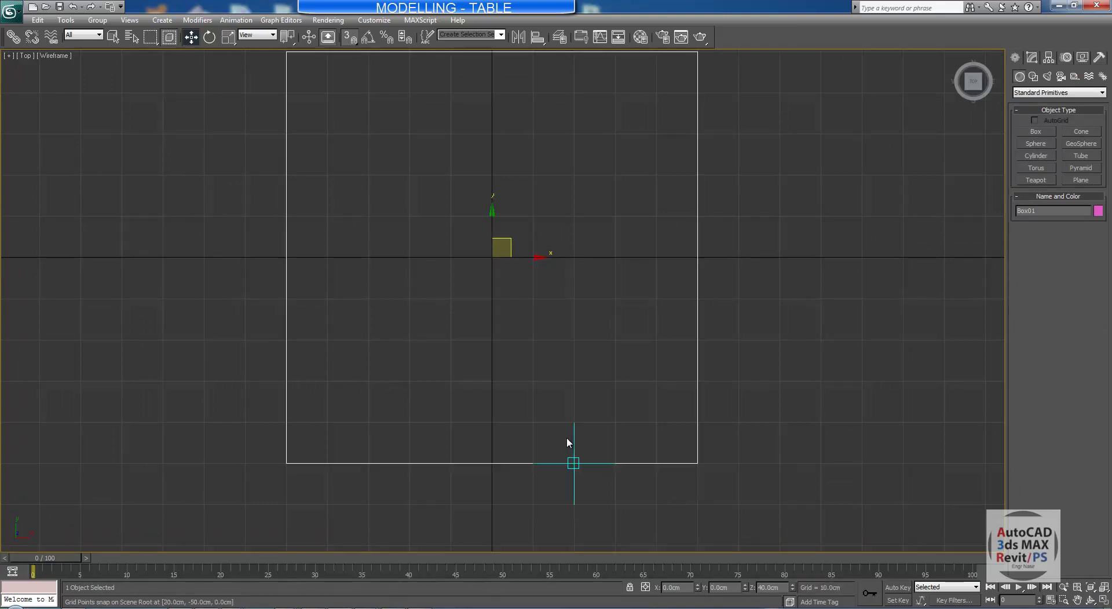
{"action": "left_click", "coordinate": [579, 331]}
{"action": "left_click", "coordinate": [1076, 602]}
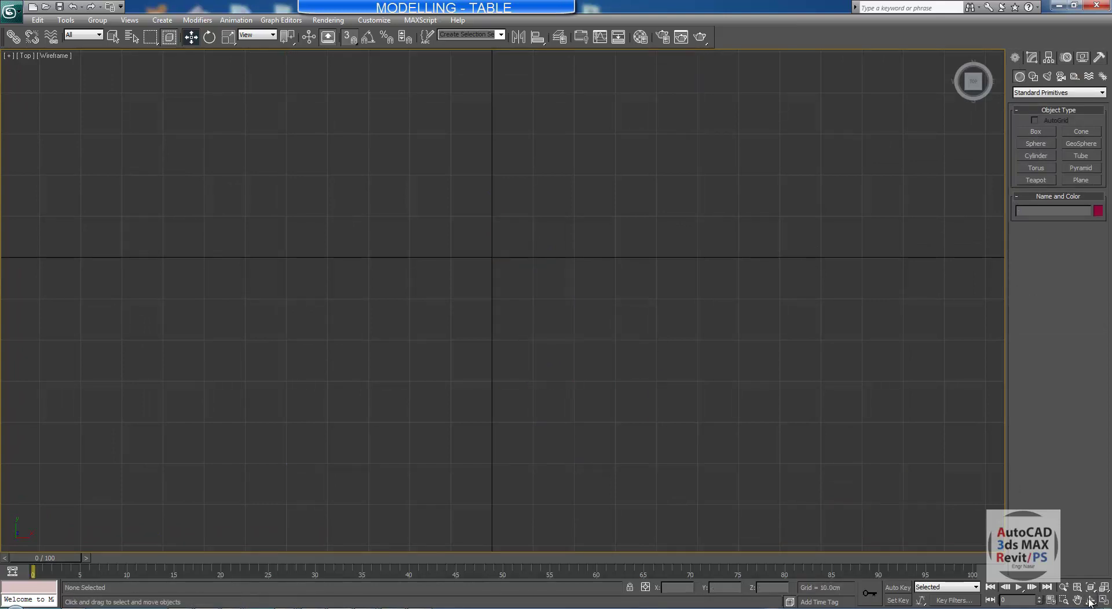
{"action": "left_click_drag", "start_coordinate": [556, 335], "coordinate": [570, 326]}
{"action": "right_click", "coordinate": [570, 325]}
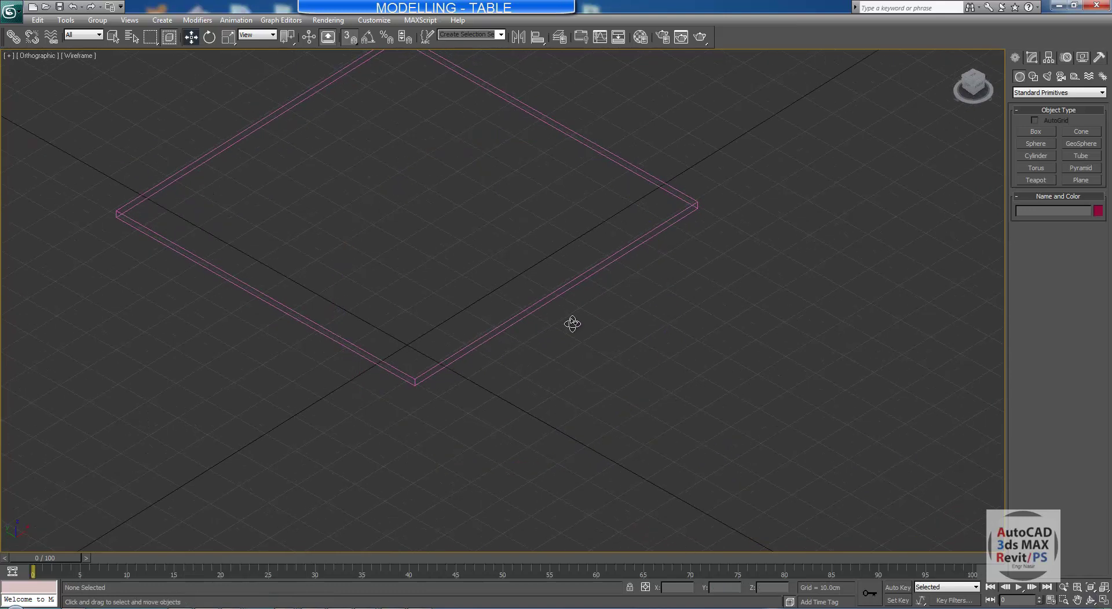
Return to shaded display and set the glass box's height to 1 cm
{"action": "key", "text": "F3"}
{"action": "middle_click_drag", "start_coordinate": [579, 303], "coordinate": [566, 327]}
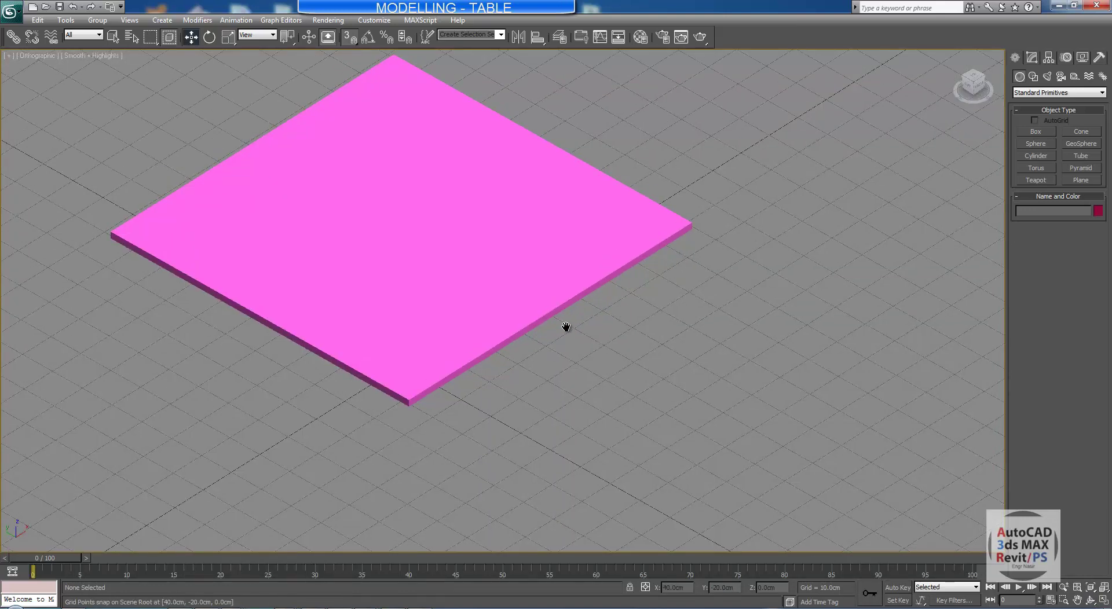
{"action": "left_click", "coordinate": [594, 184]}
{"action": "left_click", "coordinate": [1032, 60]}
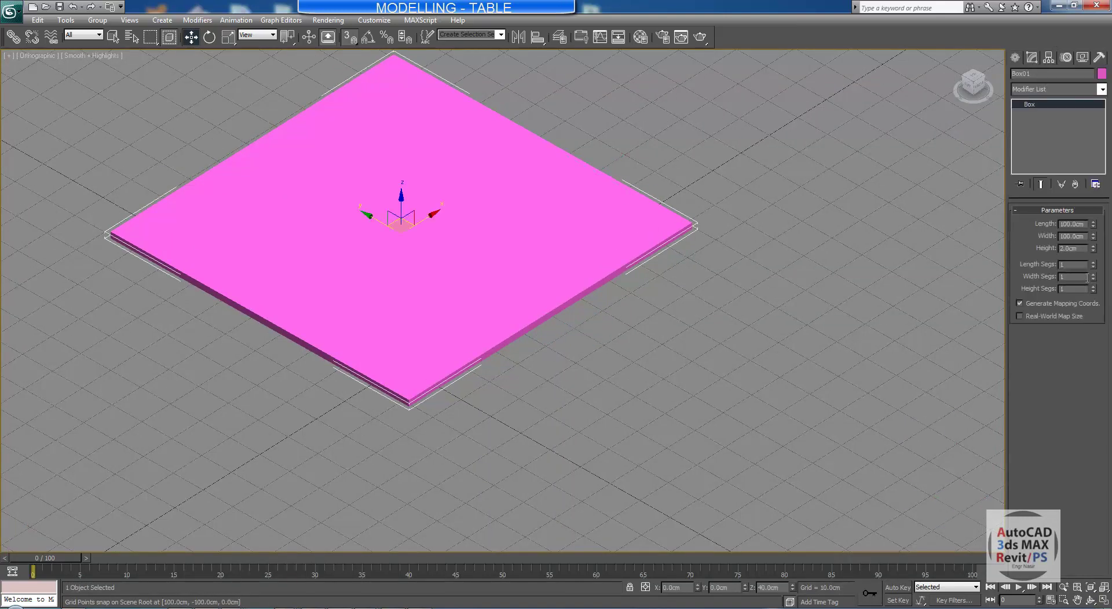
{"action": "type", "text": "1"}
{"action": "key", "text": "Return"}
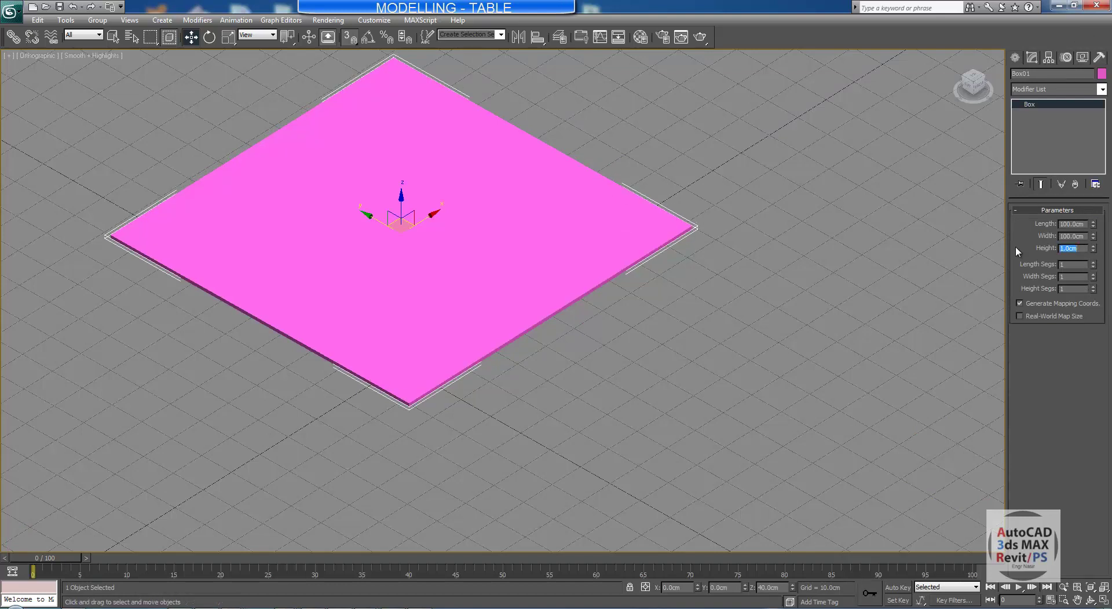
{"action": "scroll", "coordinate": [625, 251], "scroll_direction": "up", "scroll_amount": 3}
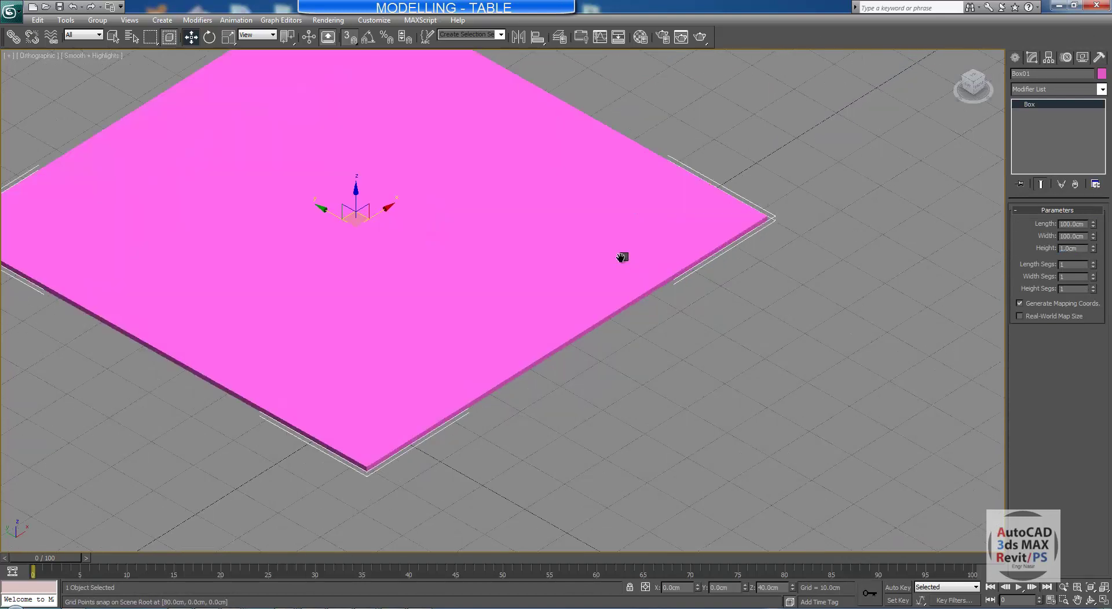
Return to the top wireframe view and examine the wooden frame's corner under the glass in the table.jpg reference image
{"action": "key", "text": "t"}
{"action": "key", "text": "F3"}
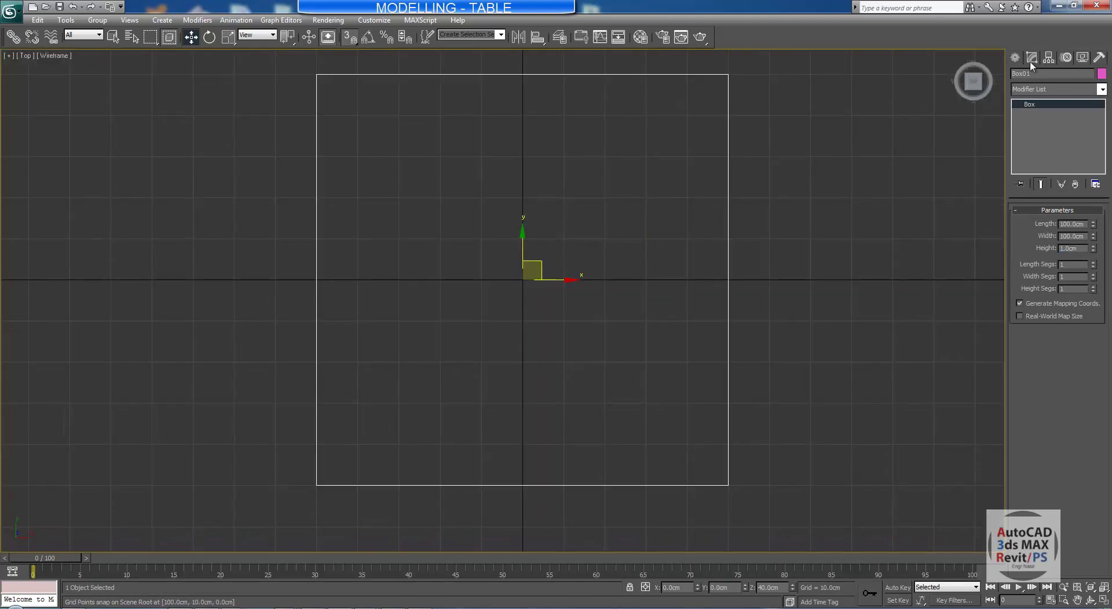
{"action": "left_click", "coordinate": [1015, 57]}
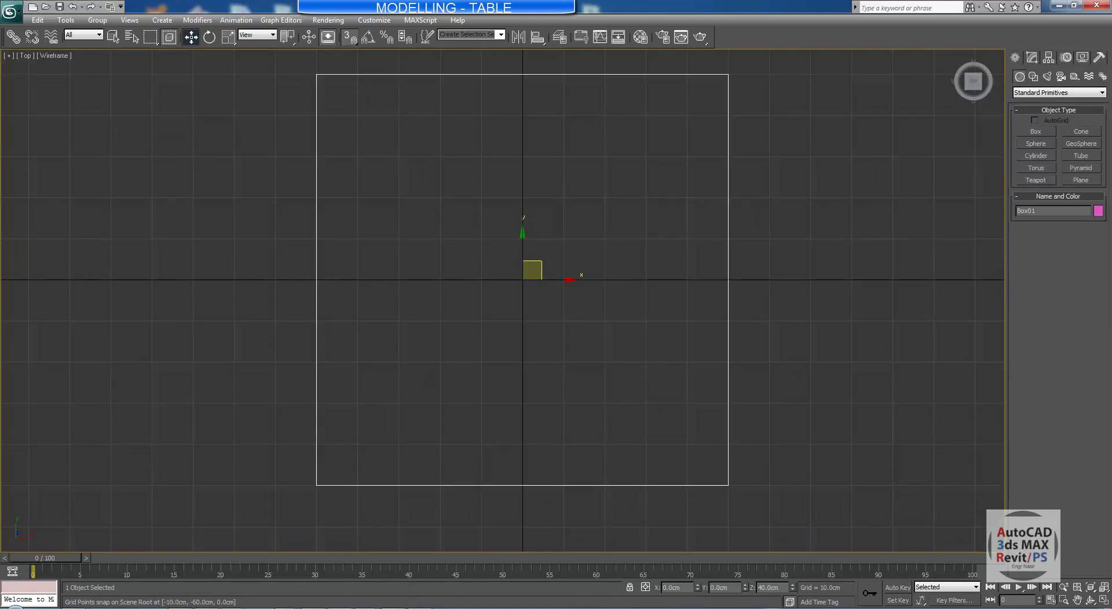
{"action": "left_click", "coordinate": [400, 536]}
{"action": "scroll", "coordinate": [609, 369], "scroll_direction": "up", "scroll_amount": 5}
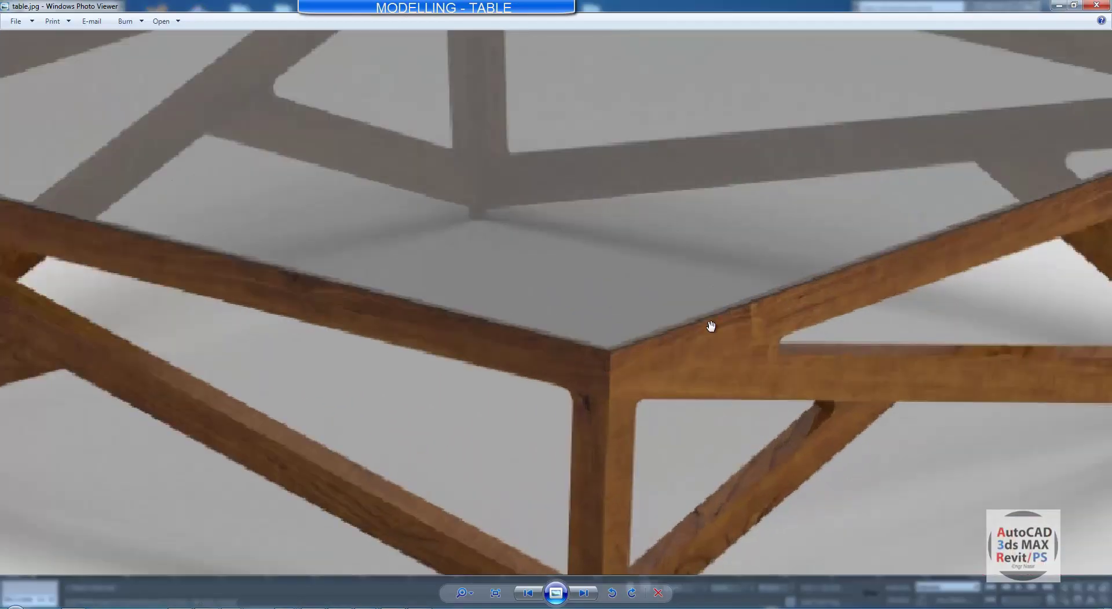
{"action": "scroll", "coordinate": [469, 339], "scroll_direction": "down", "scroll_amount": 5}
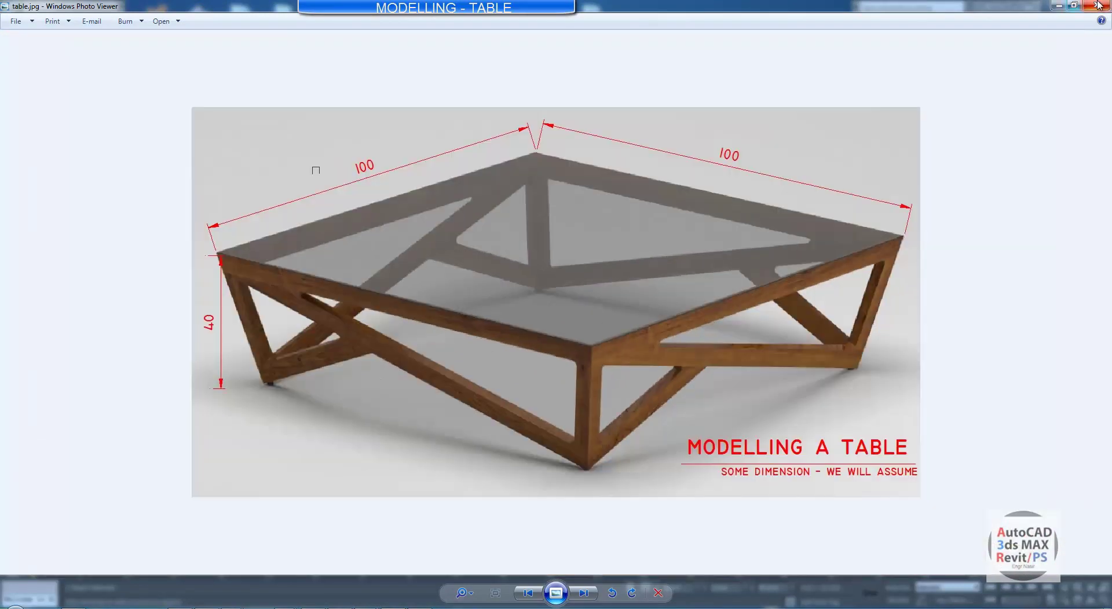
{"action": "left_click", "coordinate": [1059, 8]}
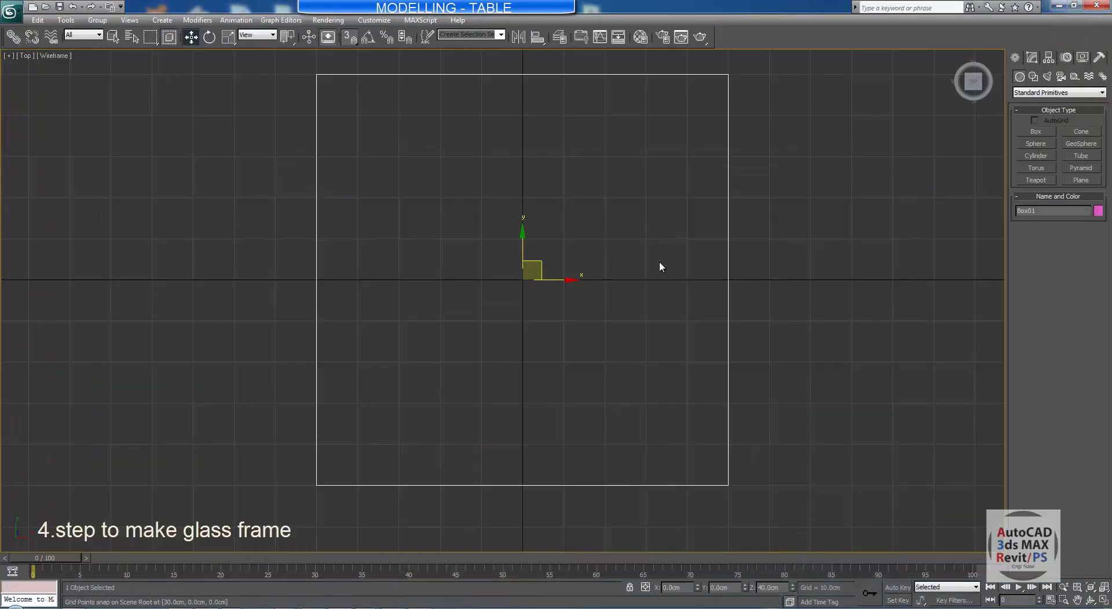
Draw a flat 100 by 100 cm box for the glass frame, snapped to opposite corners of the glass in the top view
{"action": "left_click", "coordinate": [1036, 131]}
{"action": "middle_click_drag", "start_coordinate": [644, 209], "coordinate": [640, 191]}
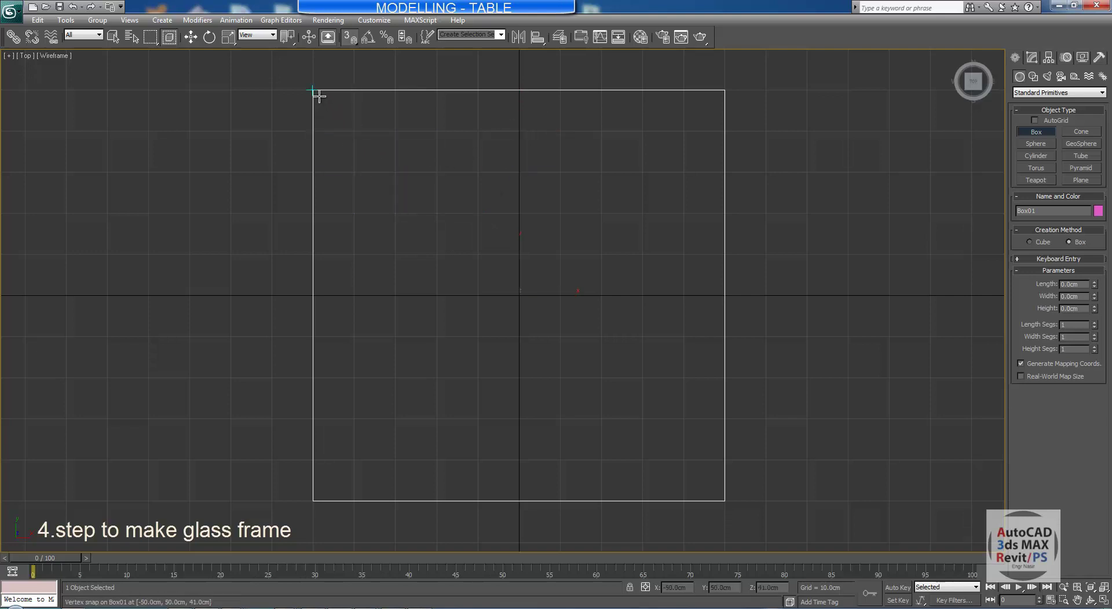
{"action": "left_click", "coordinate": [1021, 134]}
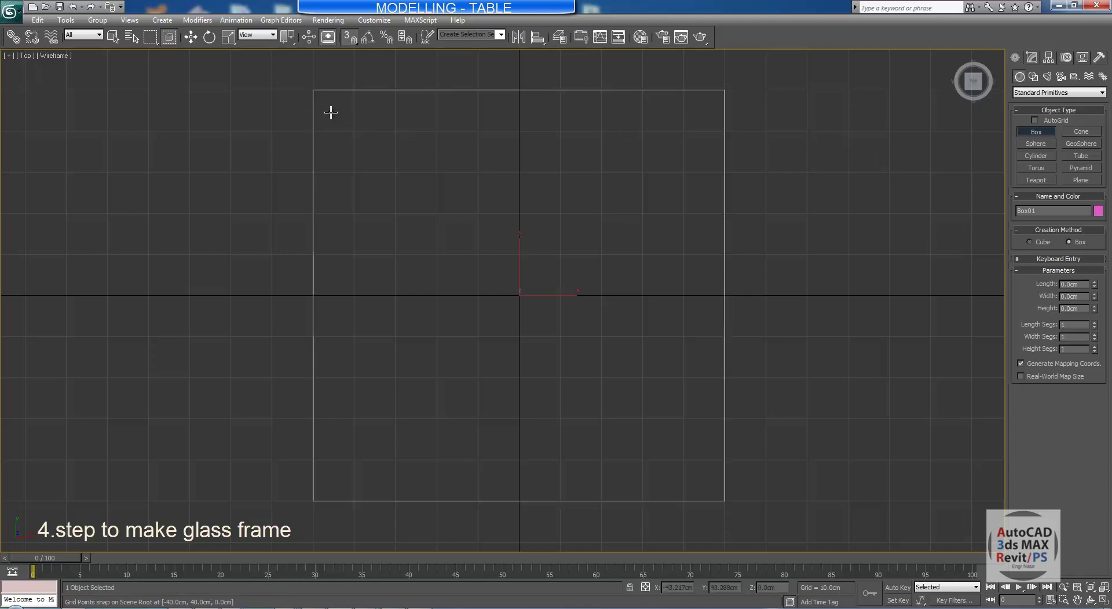
{"action": "left_click_drag", "start_coordinate": [315, 92], "coordinate": [726, 503]}
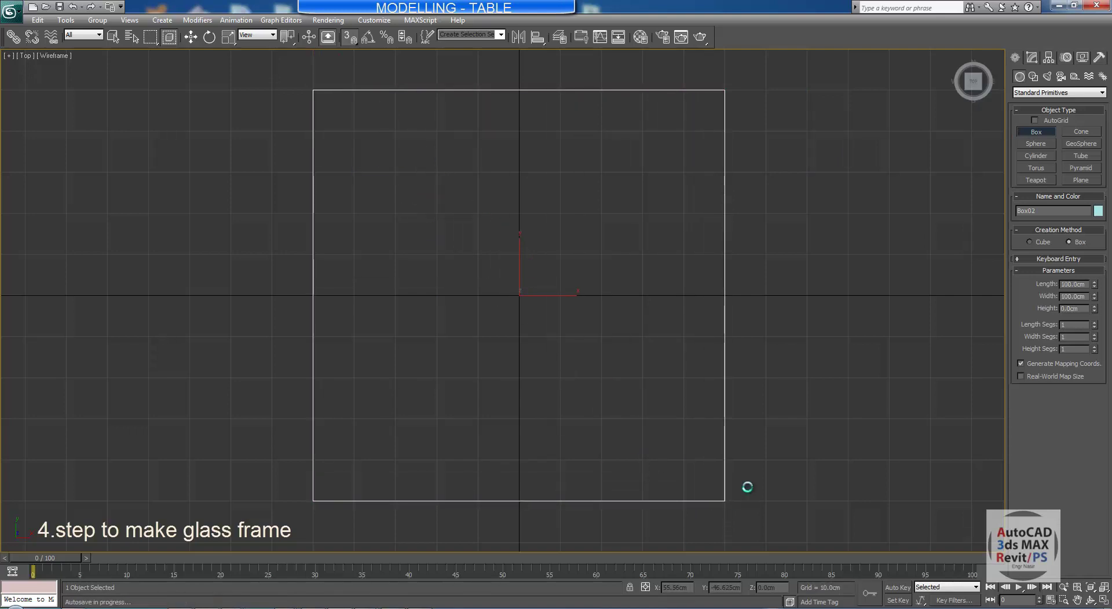
{"action": "middle_click_drag", "start_coordinate": [747, 487], "coordinate": [765, 432]}
Set the new frame box's height to 5 cm, viewing it from an oblique angle
{"action": "left_click", "coordinate": [1091, 600]}
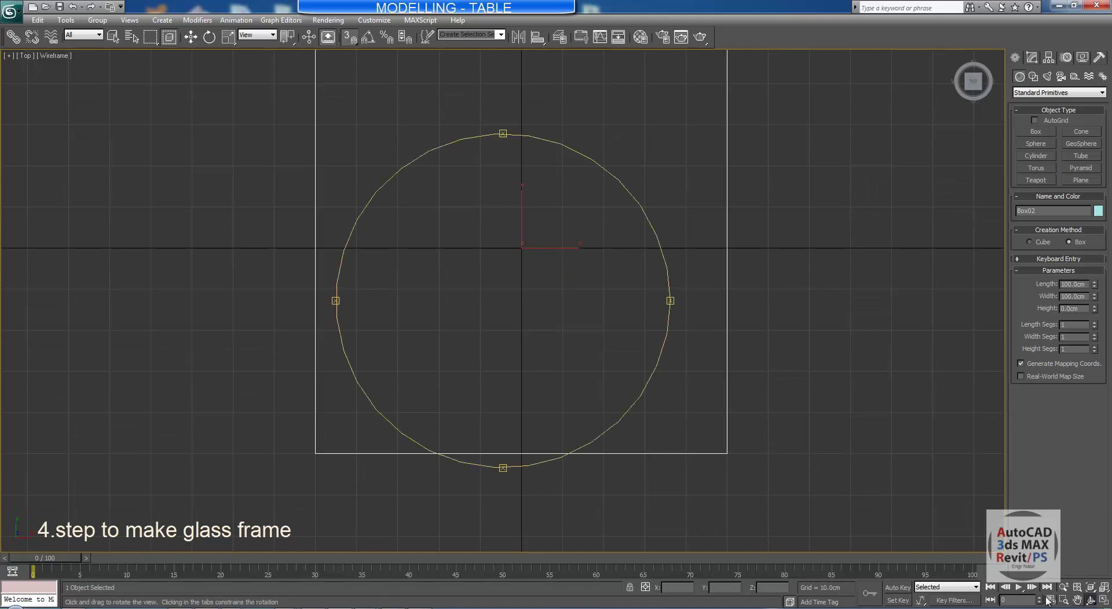
{"action": "left_click_drag", "start_coordinate": [566, 376], "coordinate": [613, 310]}
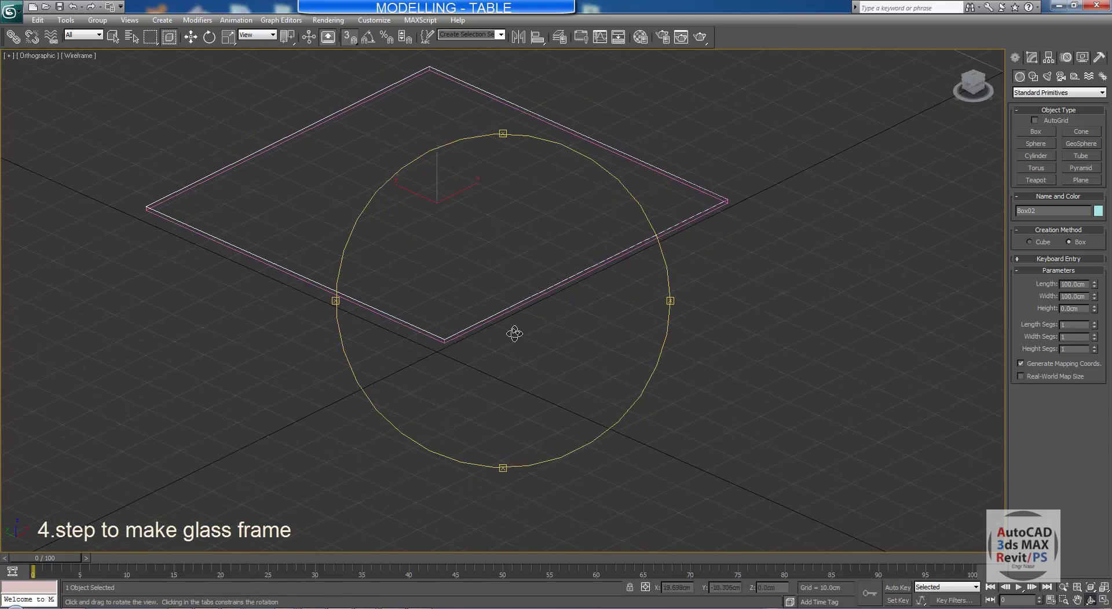
{"action": "left_click", "coordinate": [1032, 58]}
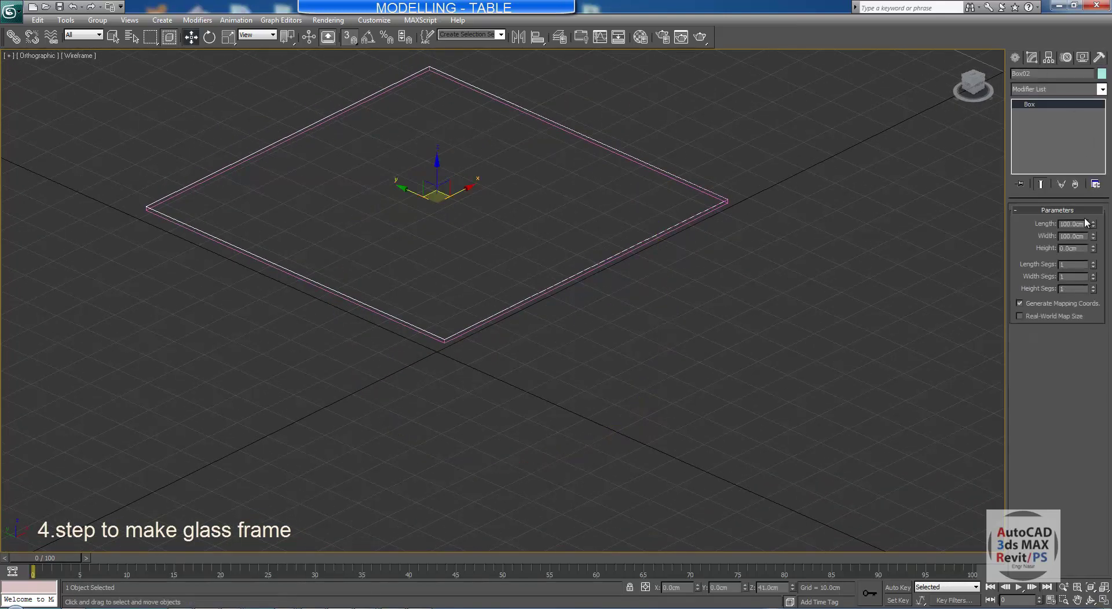
{"action": "left_click_drag", "start_coordinate": [1081, 250], "coordinate": [1013, 253]}
{"action": "type", "text": "5"}
{"action": "key", "text": "Return"}
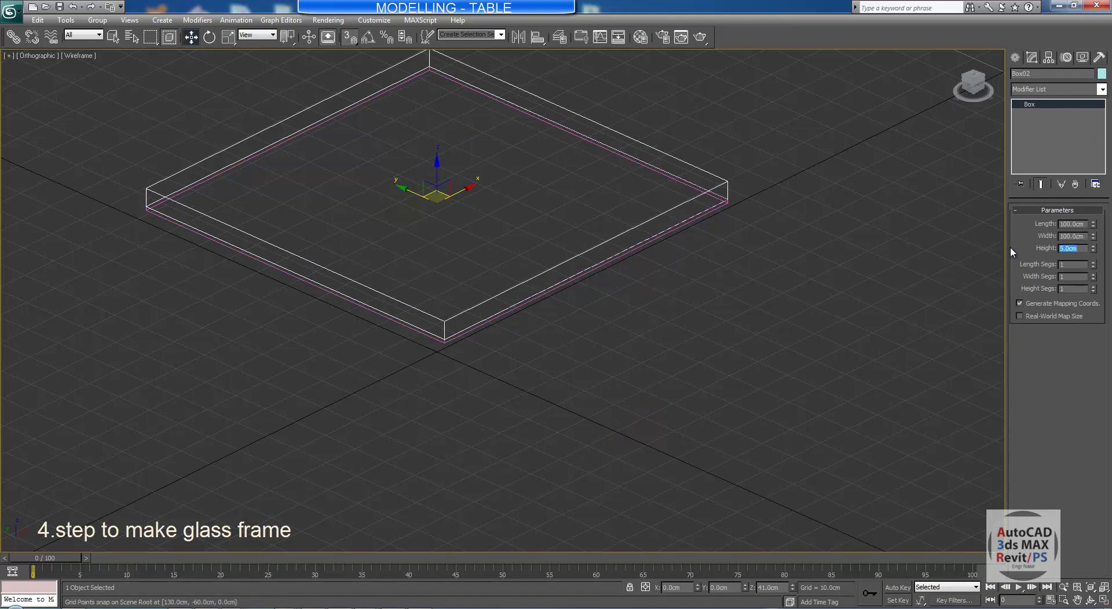
Move the frame box down to about Z 35 cm in the front view with snapping off, so it sits directly beneath the glass
{"action": "middle_click_drag", "start_coordinate": [489, 265], "coordinate": [488, 292]}
{"action": "key", "text": "f"}
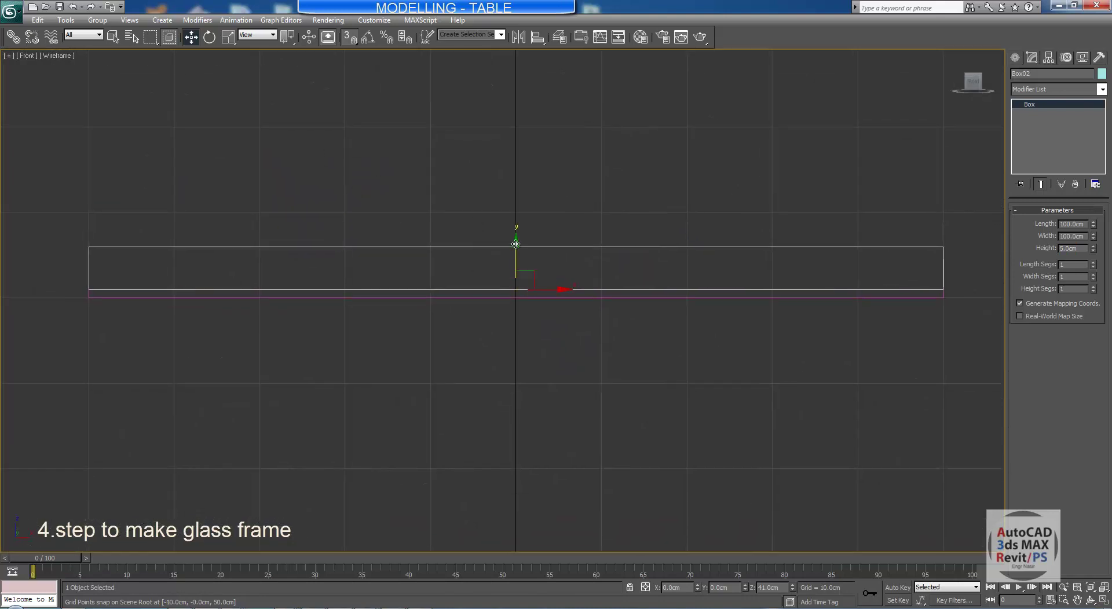
{"action": "left_click_drag", "start_coordinate": [515, 244], "coordinate": [515, 297]}
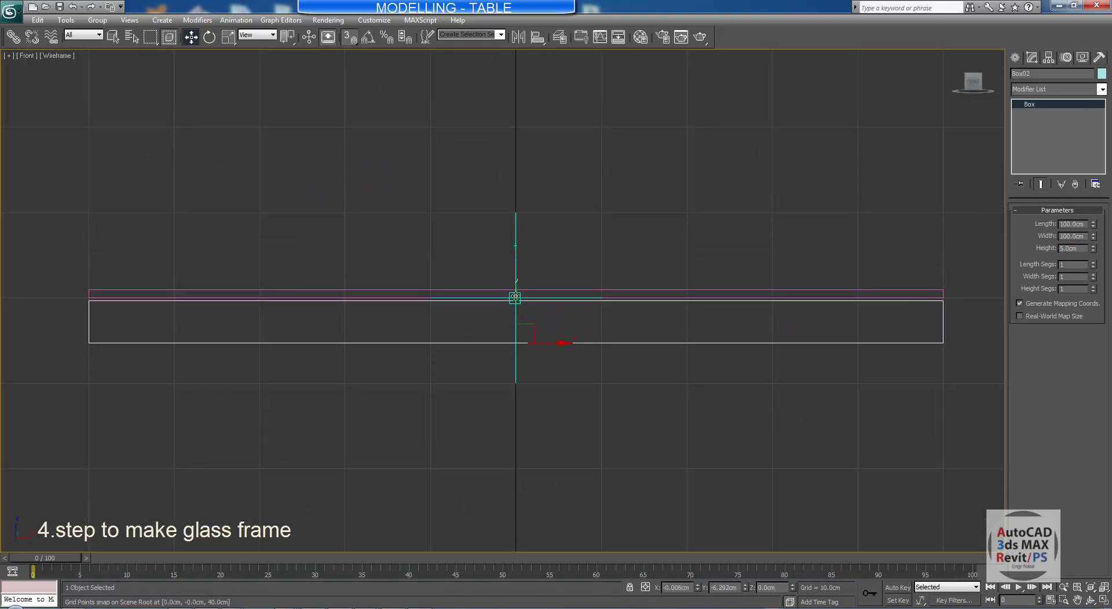
{"action": "key", "text": "ctrl+z"}
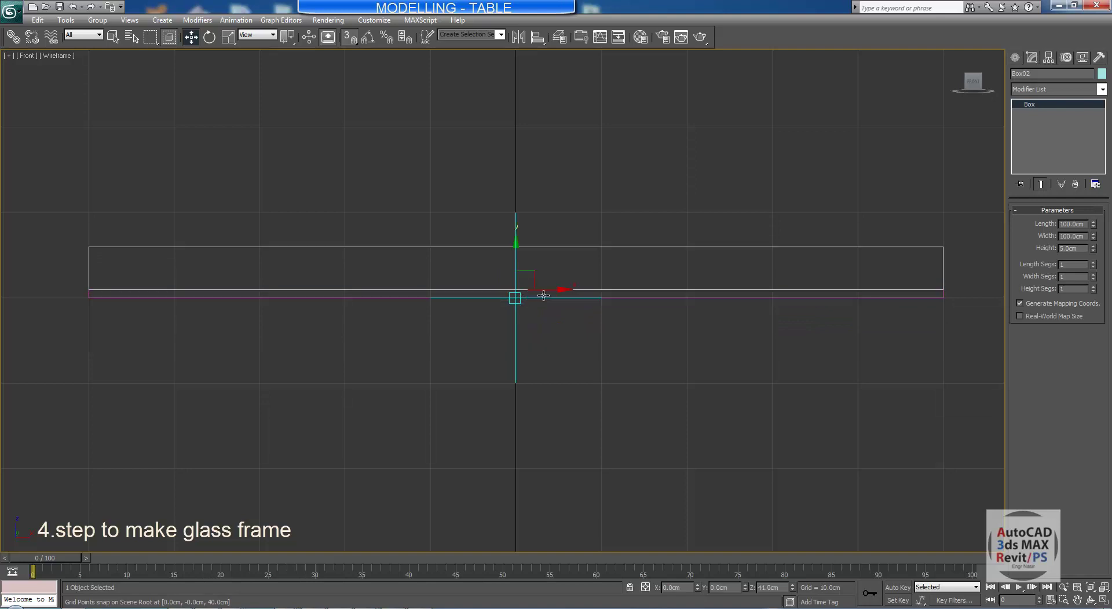
{"action": "key", "text": "s"}
{"action": "left_click_drag", "start_coordinate": [518, 255], "coordinate": [515, 303]}
Clone the frame box as one independent copy scaled to about 95.4 percent in X and Y
{"action": "middle_click_drag", "start_coordinate": [572, 287], "coordinate": [523, 255]}
{"action": "key", "text": "t"}
{"action": "key", "text": "z"}
{"action": "scroll", "coordinate": [548, 246], "scroll_direction": "down", "scroll_amount": 2}
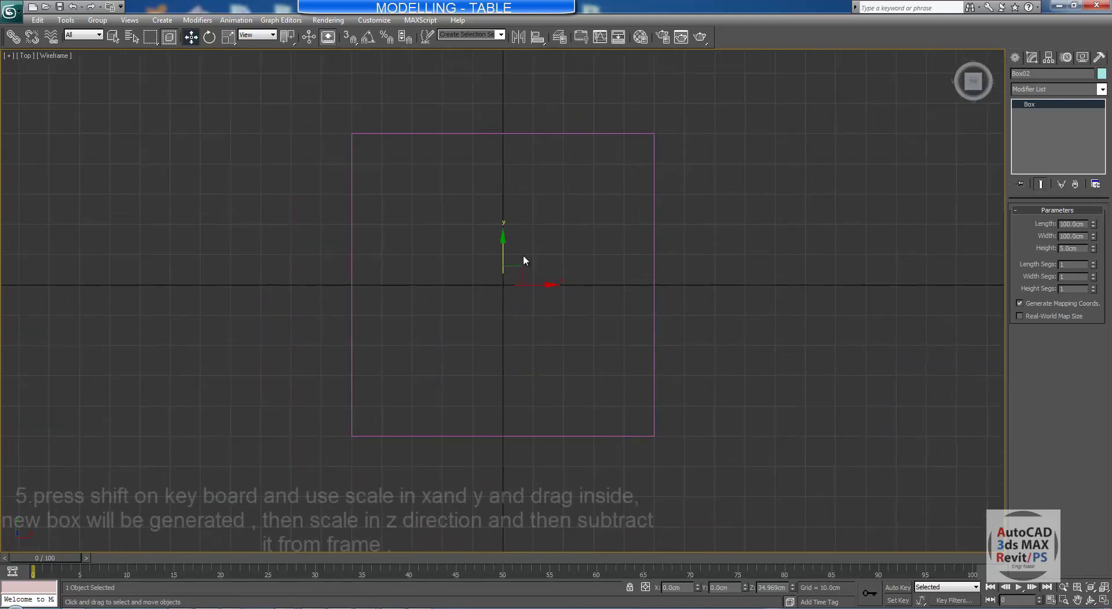
{"action": "scroll", "coordinate": [523, 255], "scroll_direction": "up", "scroll_amount": 2}
{"action": "left_click", "coordinate": [1092, 602]}
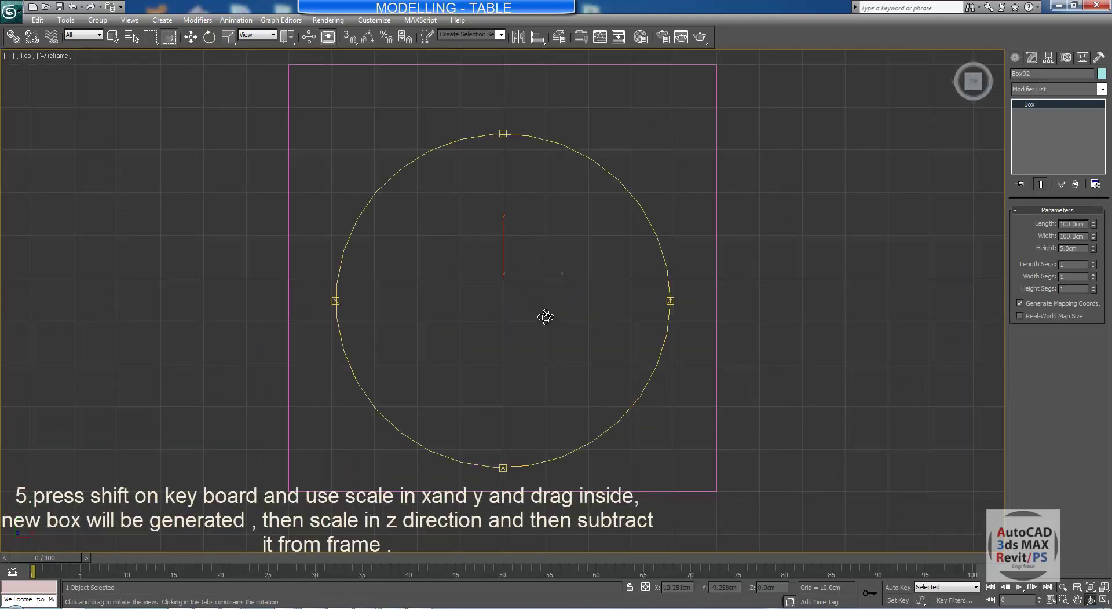
{"action": "left_click_drag", "start_coordinate": [546, 316], "coordinate": [538, 342]}
{"action": "left_click", "coordinate": [229, 36]}
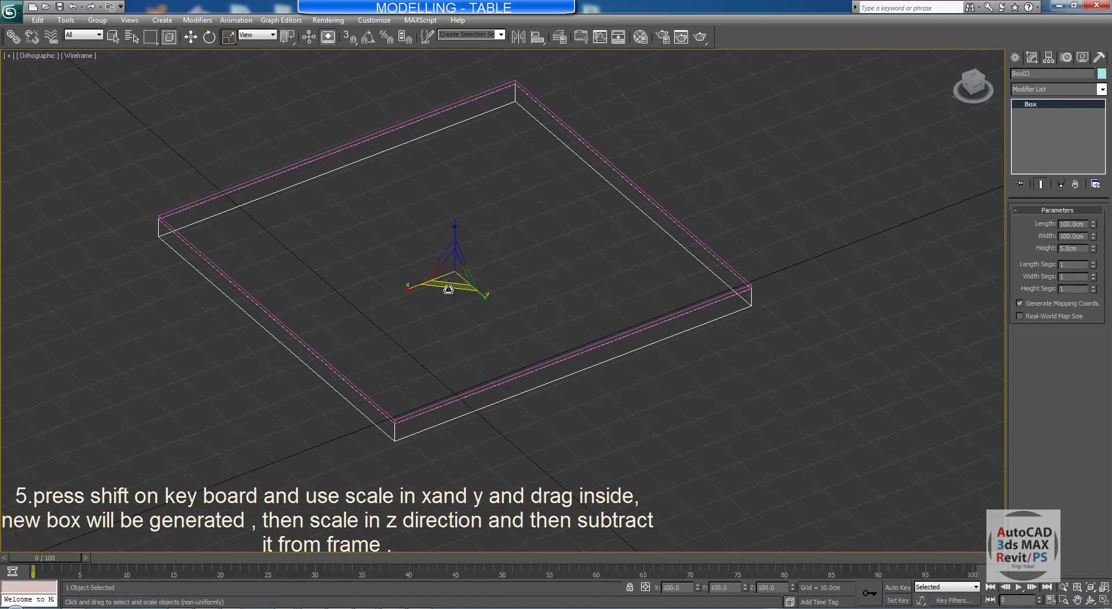
{"action": "left_click_drag", "start_coordinate": [449, 288], "coordinate": [450, 288], "text": "shift"}
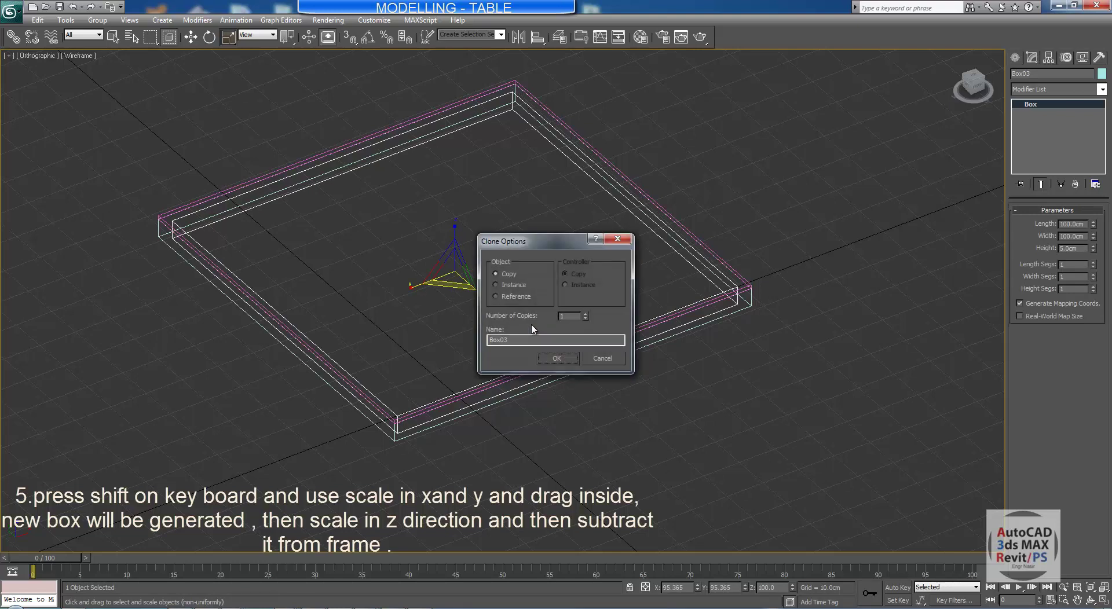
{"action": "left_click", "coordinate": [567, 360]}
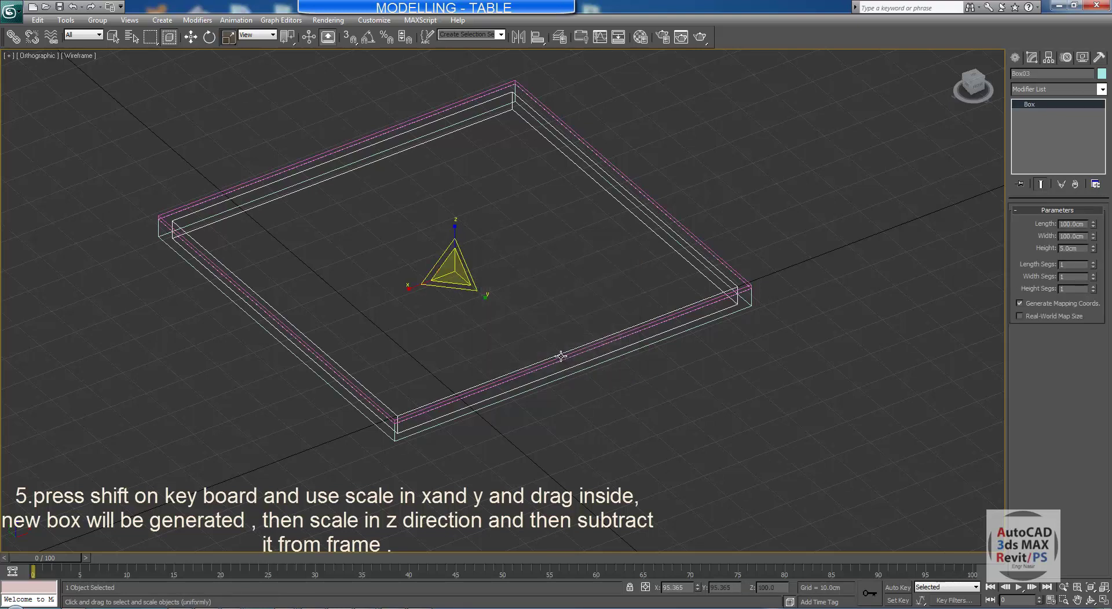
Deselect the scaled copy and examine the nested frame boxes in the front view and from an oblique angle
{"action": "left_click", "coordinate": [48, 60]}
{"action": "left_click", "coordinate": [11, 58]}
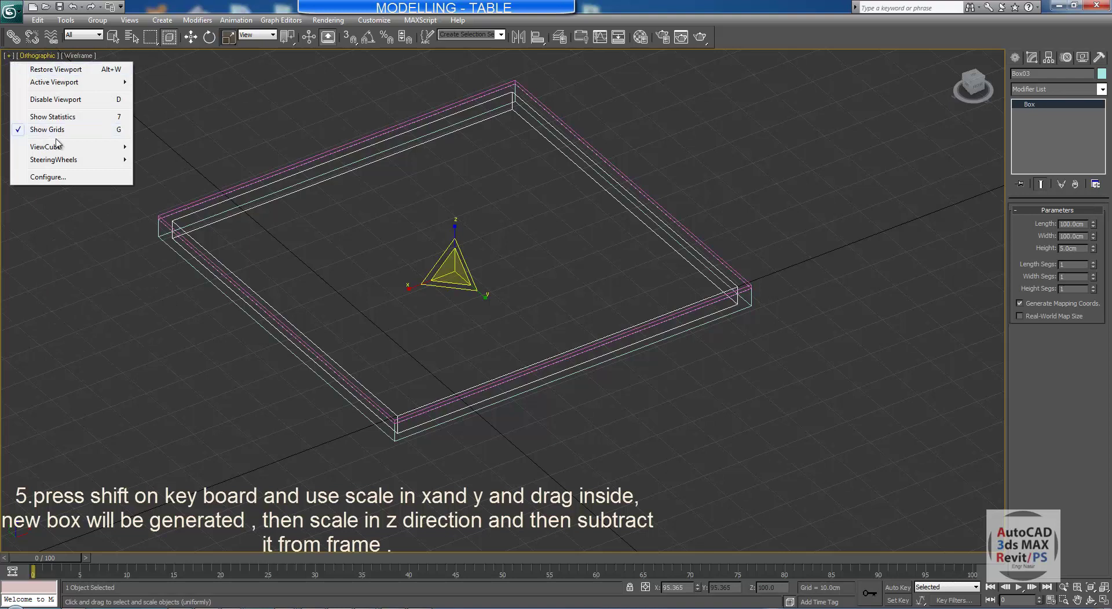
{"action": "left_click", "coordinate": [196, 115]}
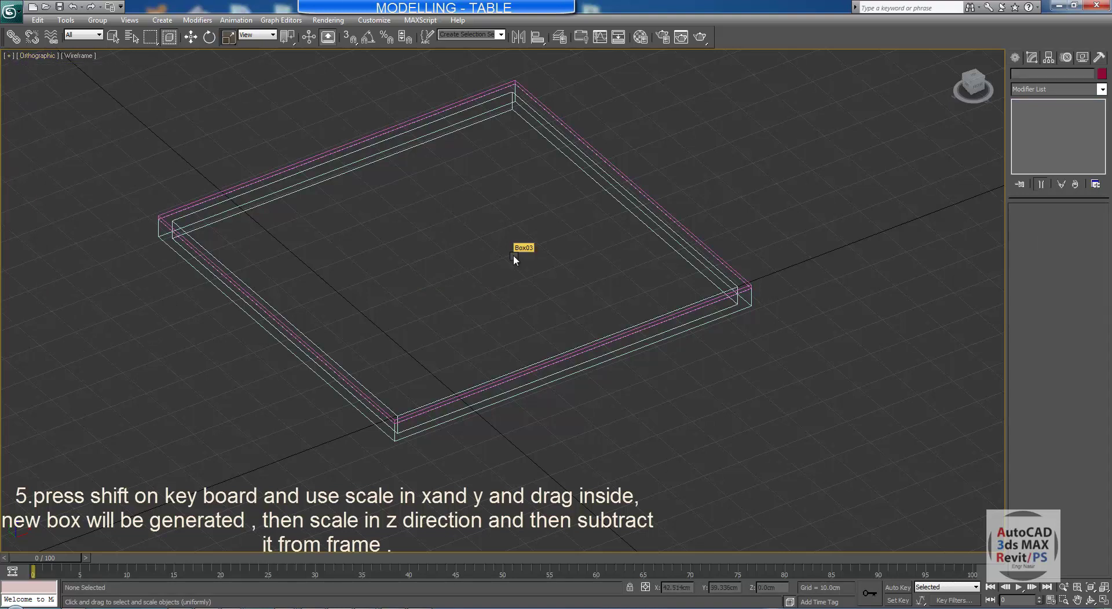
{"action": "key", "text": "f"}
{"action": "middle_click_drag", "start_coordinate": [490, 246], "coordinate": [484, 276]}
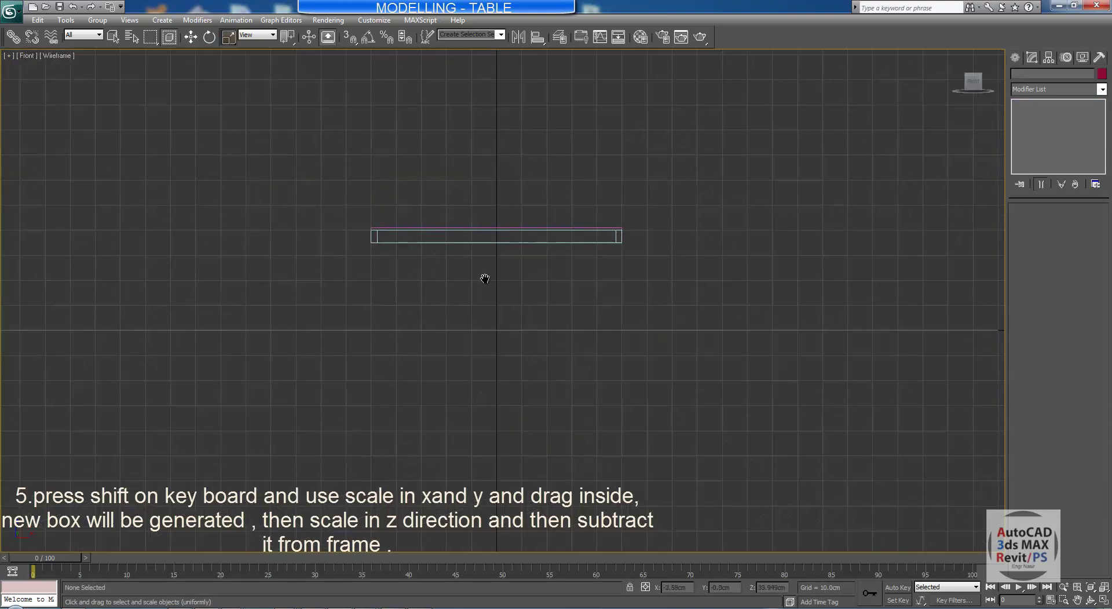
{"action": "scroll", "coordinate": [483, 278], "scroll_direction": "up", "scroll_amount": 2}
{"action": "middle_click_drag", "start_coordinate": [487, 223], "coordinate": [503, 277]}
{"action": "scroll", "coordinate": [483, 295], "scroll_direction": "up", "scroll_amount": 3}
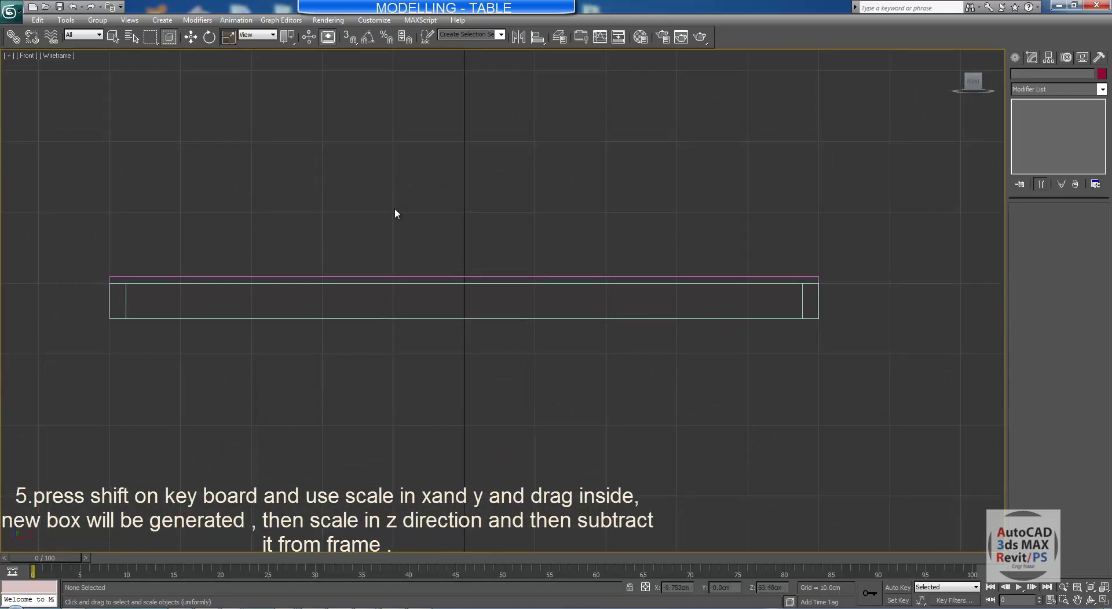
{"action": "scroll", "coordinate": [395, 207], "scroll_direction": "down", "scroll_amount": 2}
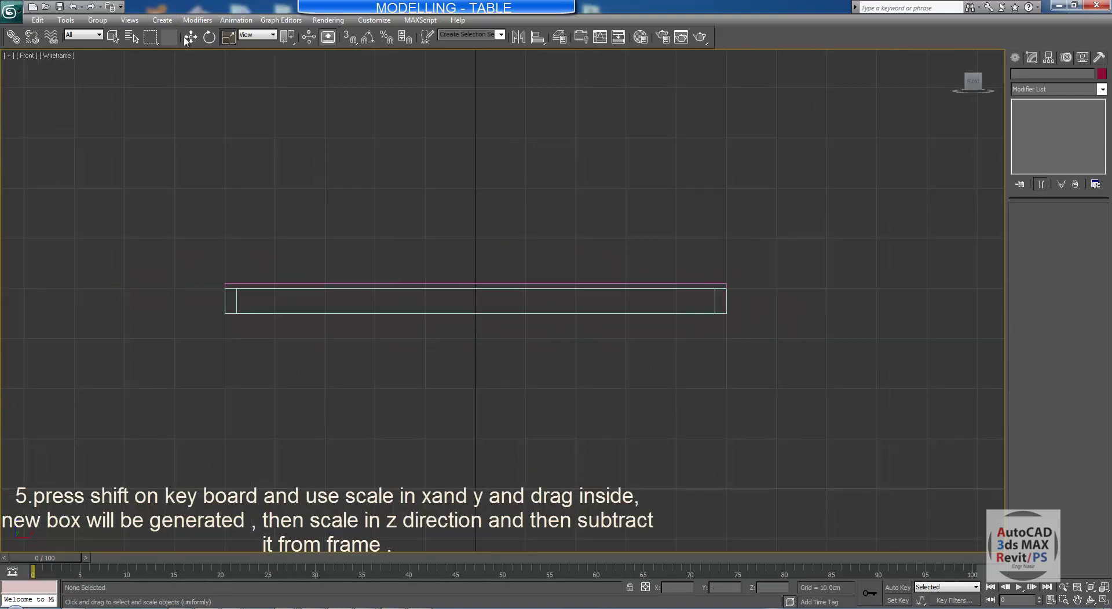
{"action": "scroll", "coordinate": [485, 285], "scroll_direction": "down", "scroll_amount": 2}
{"action": "middle_click_drag", "start_coordinate": [513, 308], "coordinate": [528, 270]}
{"action": "left_click", "coordinate": [1090, 602]}
{"action": "left_click_drag", "start_coordinate": [479, 326], "coordinate": [502, 355]}
{"action": "right_click", "coordinate": [406, 284]}
{"action": "scroll", "coordinate": [380, 281], "scroll_direction": "up", "scroll_amount": 4}
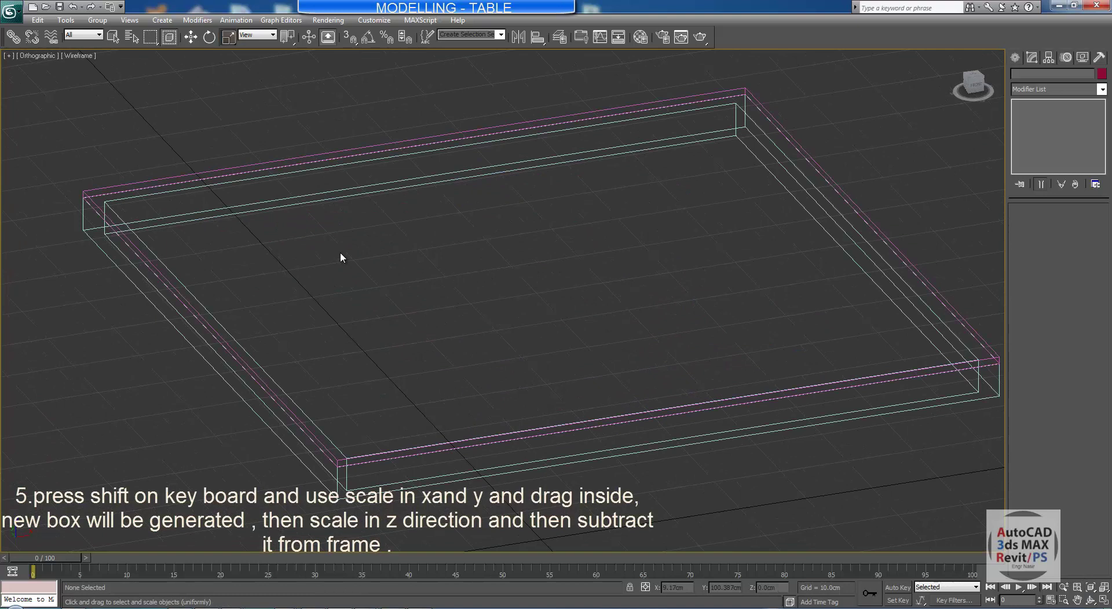
Stretch the inner box along Z and lower it to about Z 31.4 cm in shaded display, so it extends above and below the outer box
{"action": "left_click", "coordinate": [175, 192]}
{"action": "scroll", "coordinate": [489, 280], "scroll_direction": "down", "scroll_amount": 3}
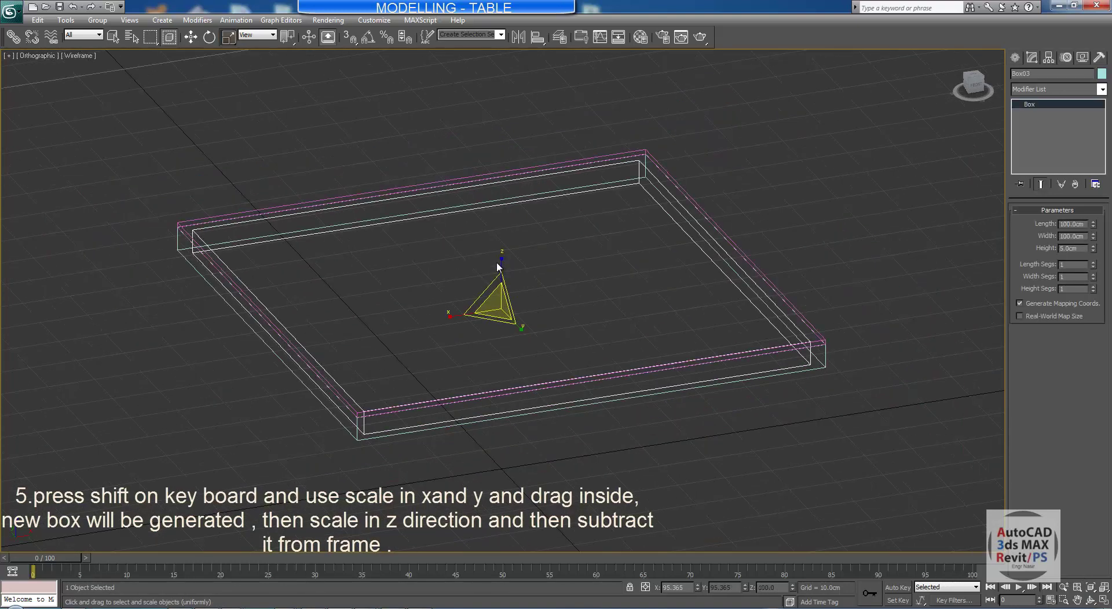
{"action": "left_click_drag", "start_coordinate": [499, 260], "coordinate": [507, 188]}
{"action": "key", "text": "F3"}
{"action": "key", "text": "w"}
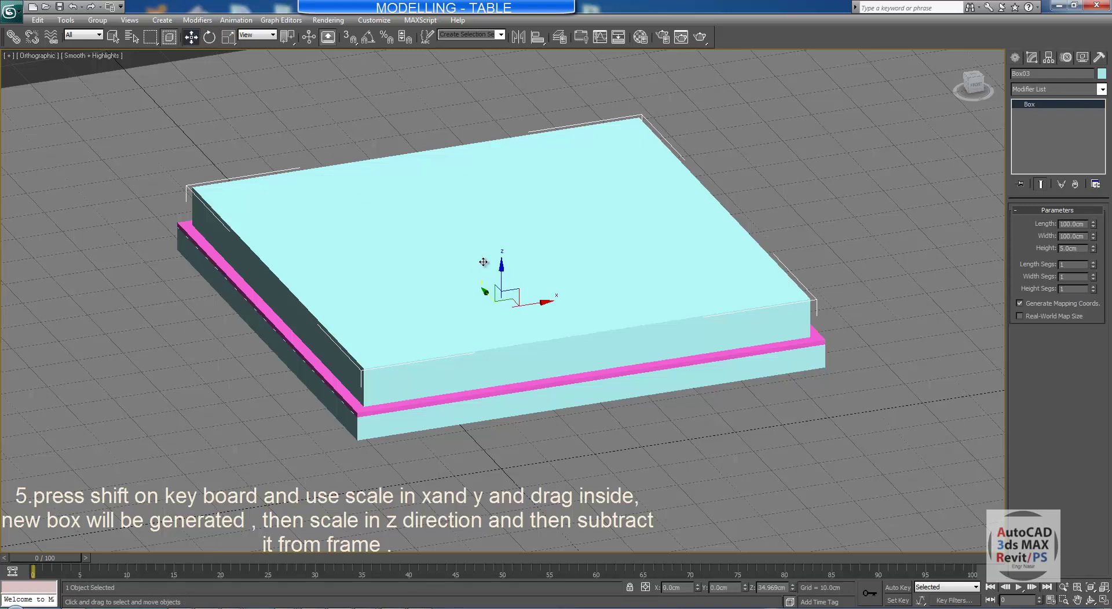
{"action": "left_click_drag", "start_coordinate": [500, 284], "coordinate": [500, 287]}
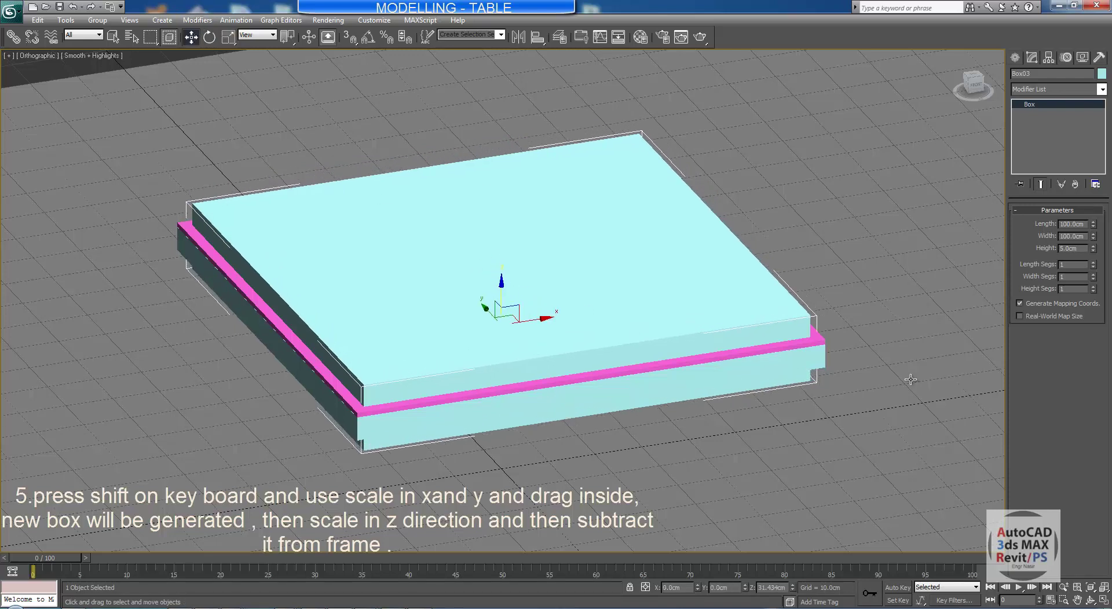
Subtract the stretched inner box from the outer frame box with a Boolean Subtraction (A-B), using the Move option for operand B
{"action": "left_click", "coordinate": [909, 379]}
{"action": "left_click", "coordinate": [823, 360]}
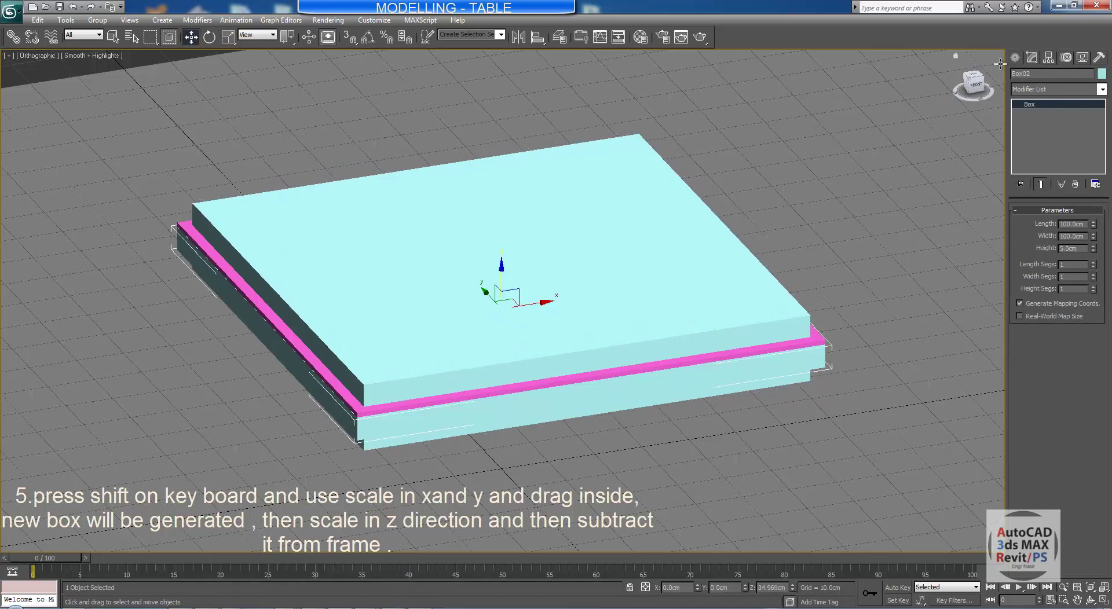
{"action": "left_click", "coordinate": [1015, 58]}
{"action": "left_click", "coordinate": [1043, 93]}
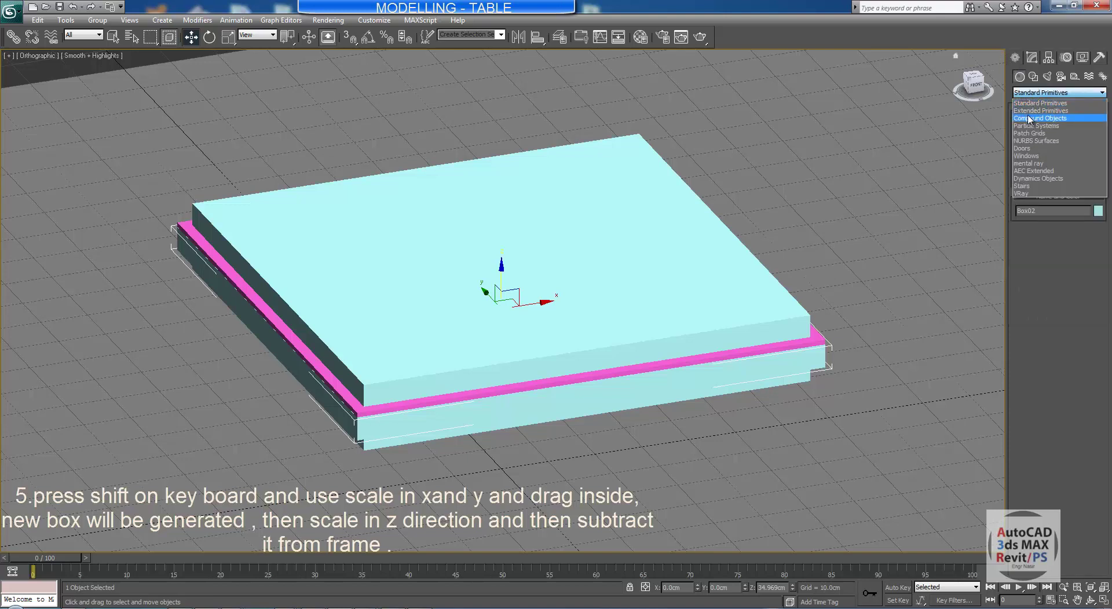
{"action": "left_click", "coordinate": [1051, 182]}
{"action": "left_click", "coordinate": [1037, 169]}
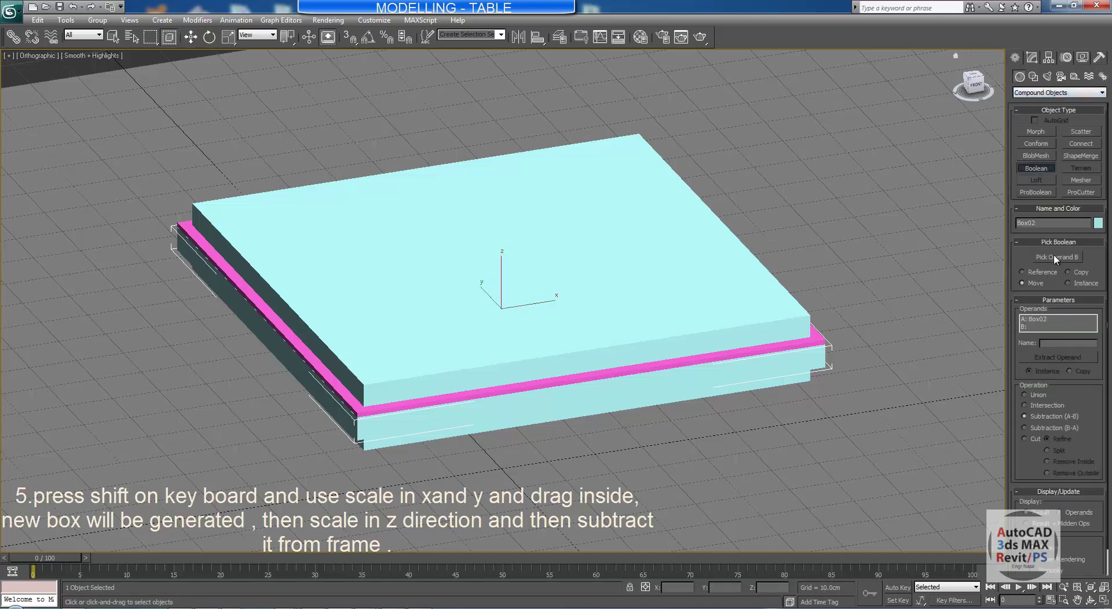
{"action": "left_click", "coordinate": [1054, 258]}
{"action": "left_click", "coordinate": [274, 270]}
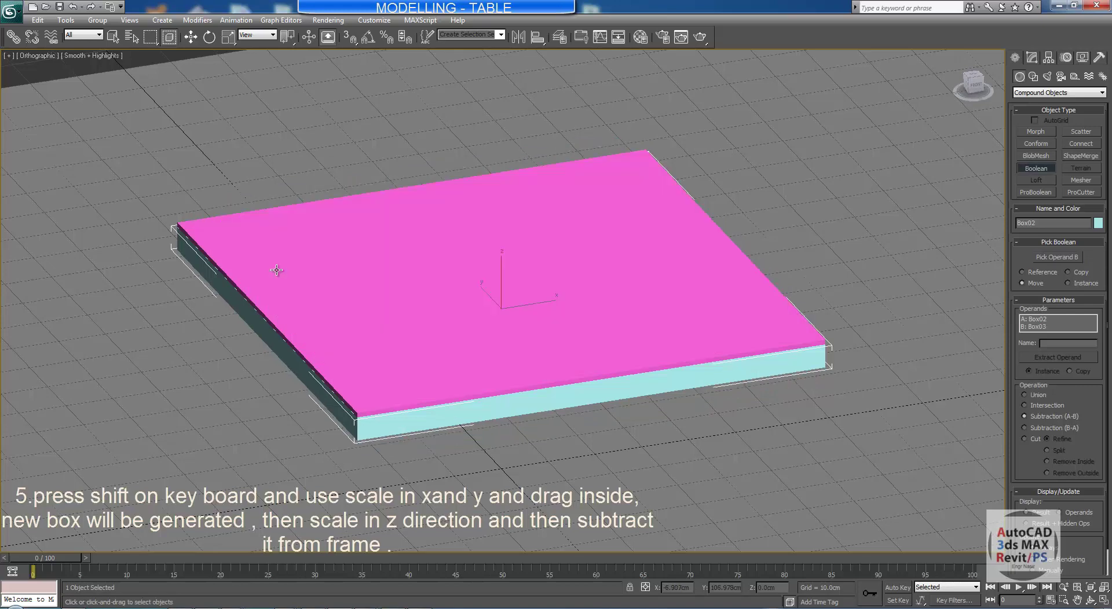
Rotate the glass top and frame together to inspect the hollow underside, and undo the rotation
{"action": "middle_click_drag", "start_coordinate": [481, 346], "coordinate": [491, 318]}
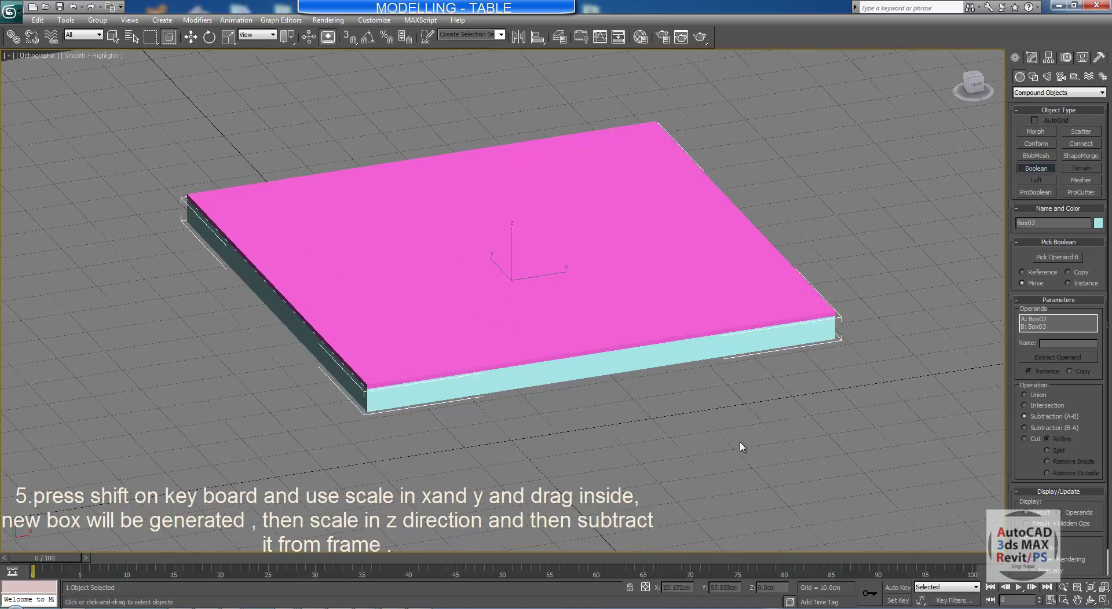
{"action": "left_click", "coordinate": [1092, 602]}
{"action": "left_click_drag", "start_coordinate": [432, 422], "coordinate": [500, 317]}
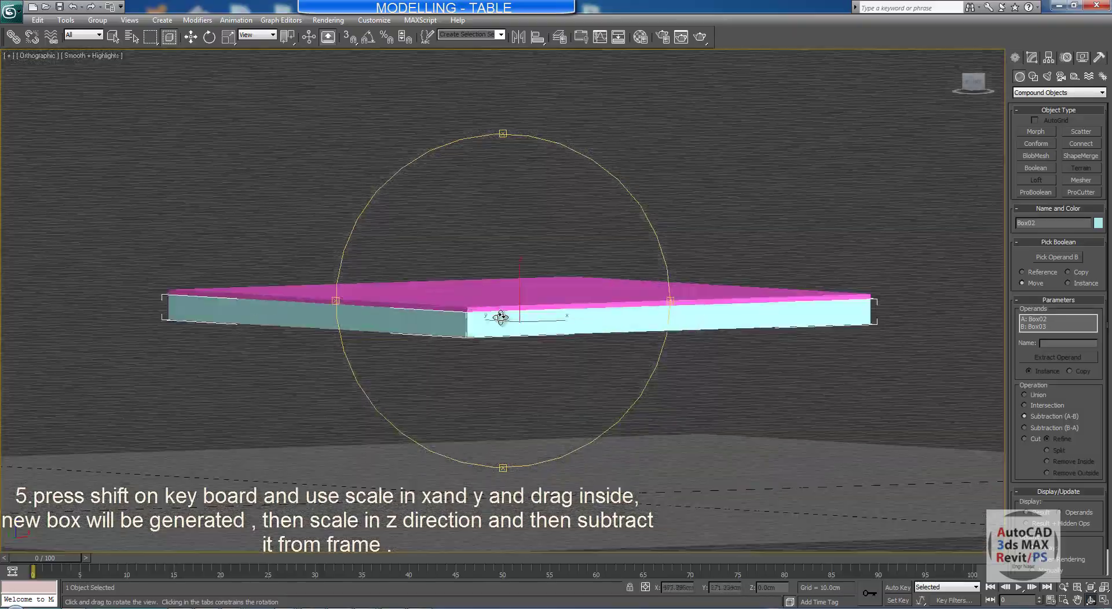
{"action": "right_click", "coordinate": [499, 336]}
{"action": "right_click", "coordinate": [500, 336]}
{"action": "middle_click_drag", "start_coordinate": [503, 336], "coordinate": [486, 334]}
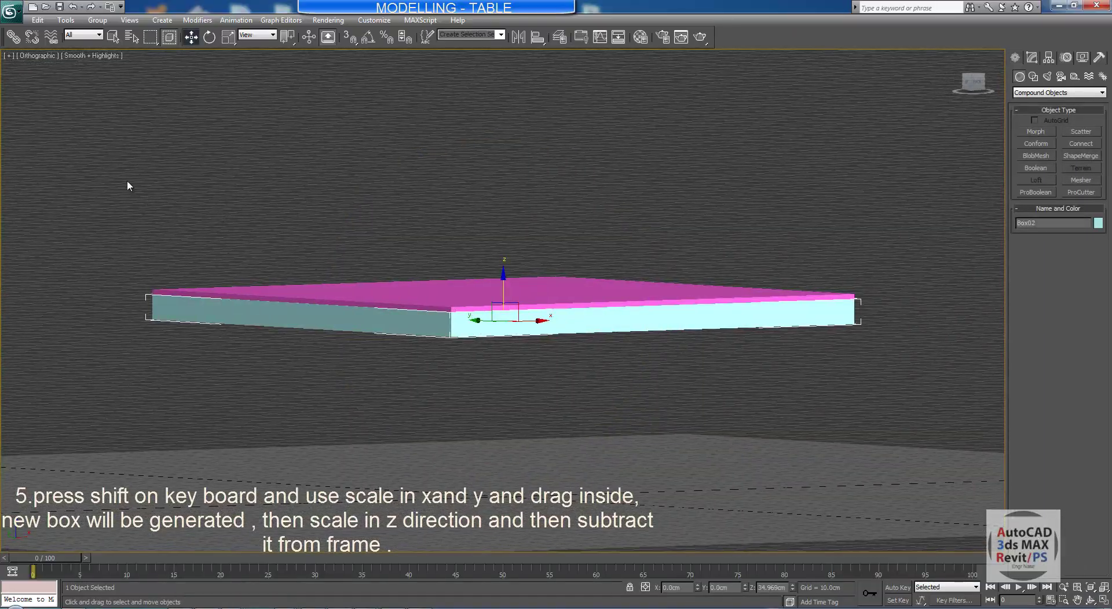
{"action": "left_click_drag", "start_coordinate": [129, 185], "coordinate": [904, 405]}
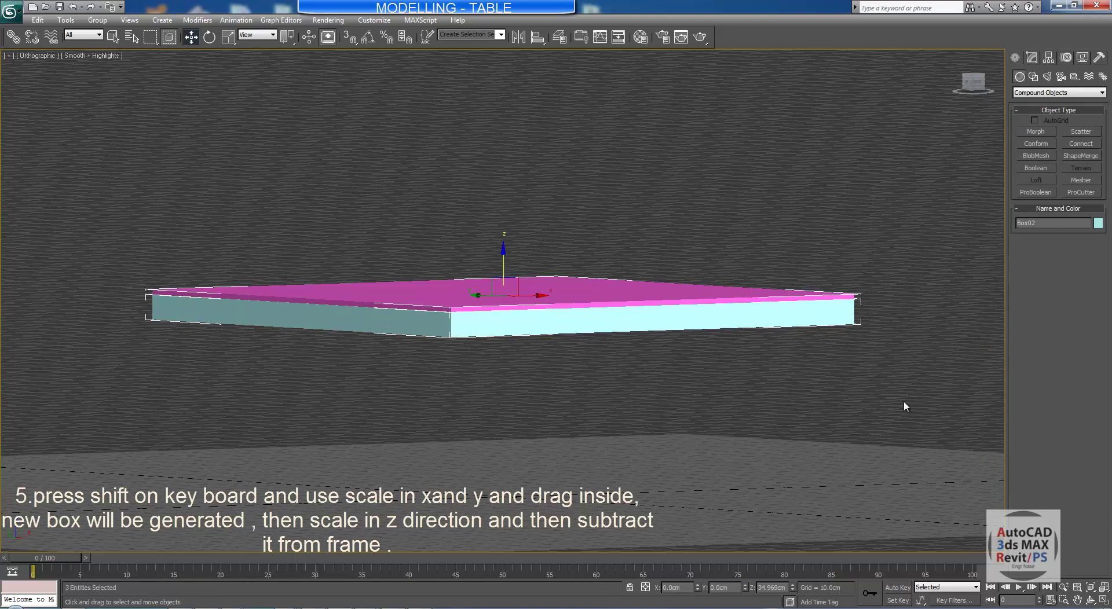
{"action": "left_click", "coordinate": [209, 37]}
{"action": "left_click_drag", "start_coordinate": [486, 281], "coordinate": [466, 270]}
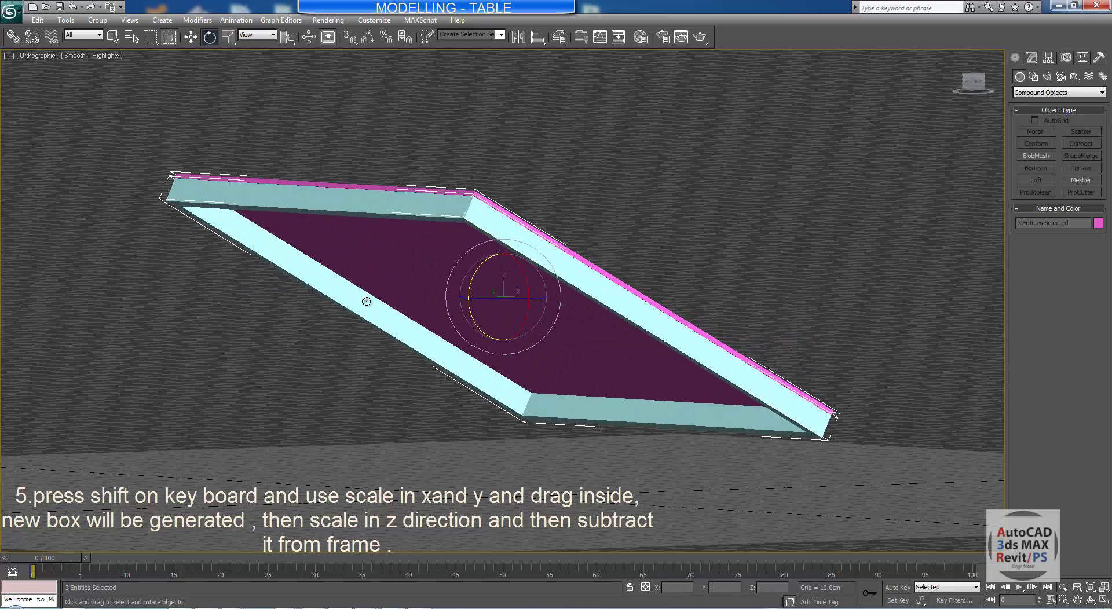
{"action": "key", "text": "ctrl+z"}
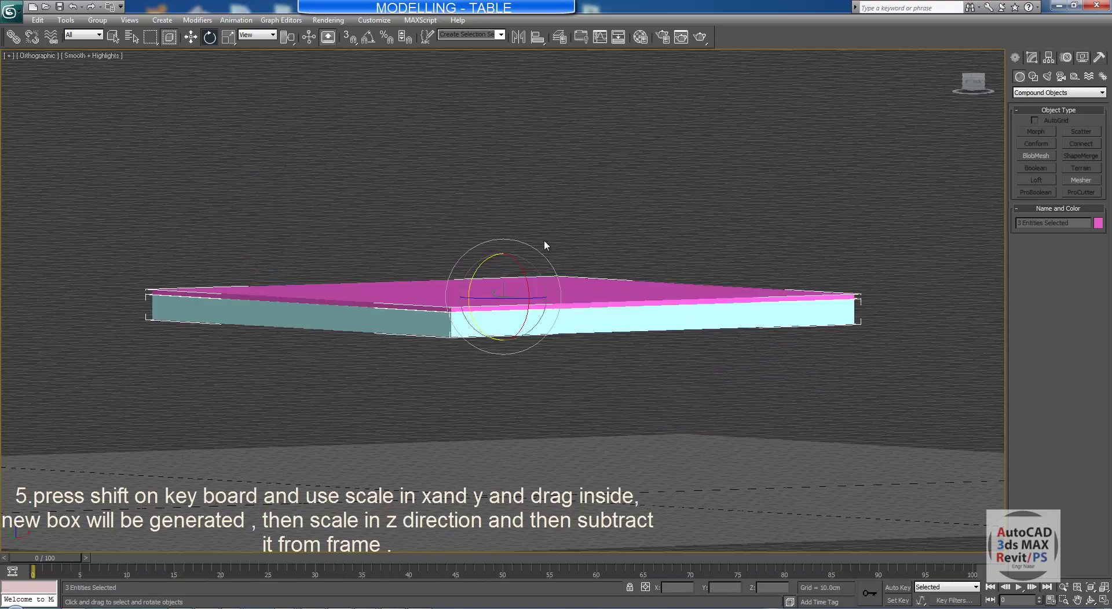
Examine the glass top and frame from above and at an angle, and check the leg design in the reference photo
{"action": "key", "text": "v"}
{"action": "key", "text": "t"}
{"action": "scroll", "coordinate": [520, 262], "scroll_direction": "up", "scroll_amount": 5}
{"action": "middle_click_drag", "start_coordinate": [521, 259], "coordinate": [532, 231]}
{"action": "key", "text": "F3"}
{"action": "scroll", "coordinate": [549, 258], "scroll_direction": "down", "scroll_amount": 10}
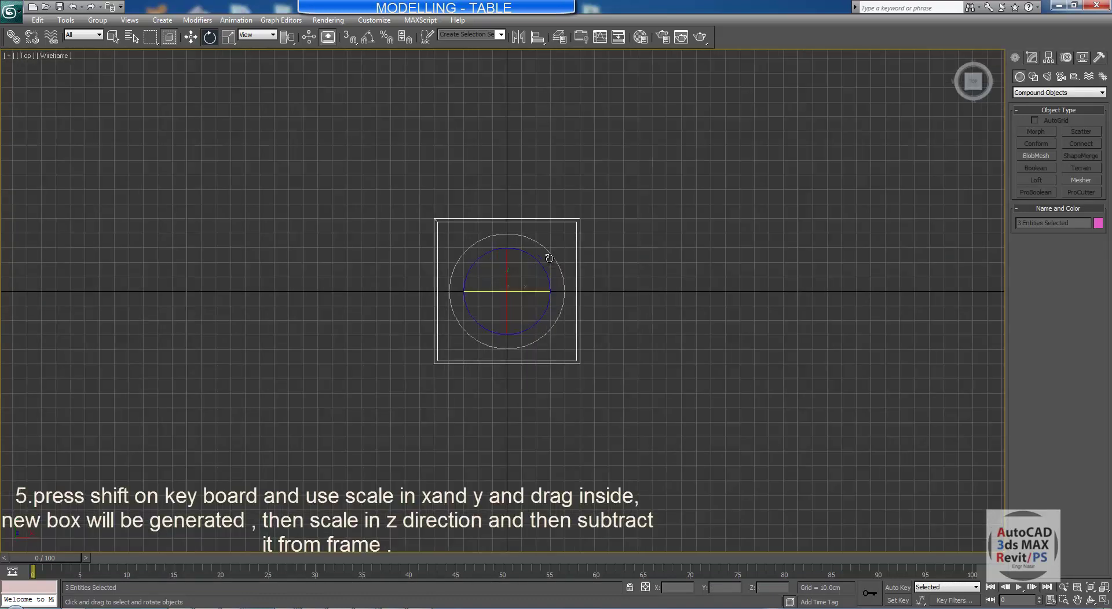
{"action": "scroll", "coordinate": [524, 320], "scroll_direction": "up", "scroll_amount": 3}
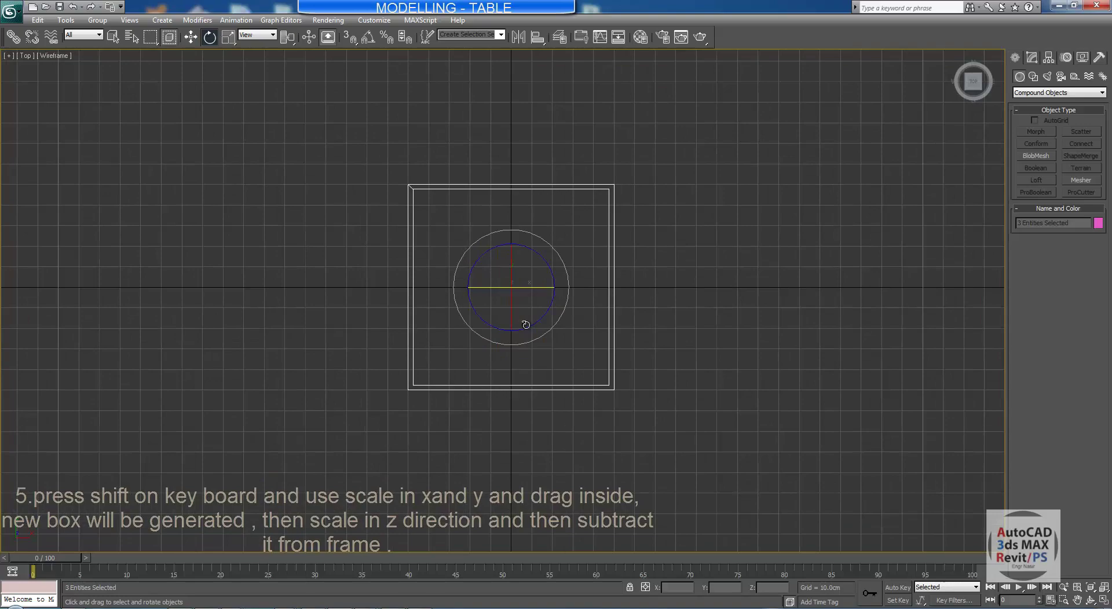
{"action": "left_click", "coordinate": [1092, 603]}
{"action": "mouse_move", "coordinate": [494, 330]}
{"action": "left_mouse_down"}
{"action": "mouse_move", "coordinate": [527, 294]}
{"action": "mouse_move", "coordinate": [489, 360]}
{"action": "mouse_move", "coordinate": [489, 351]}
{"action": "left_mouse_up"}
{"action": "key", "text": "F3"}
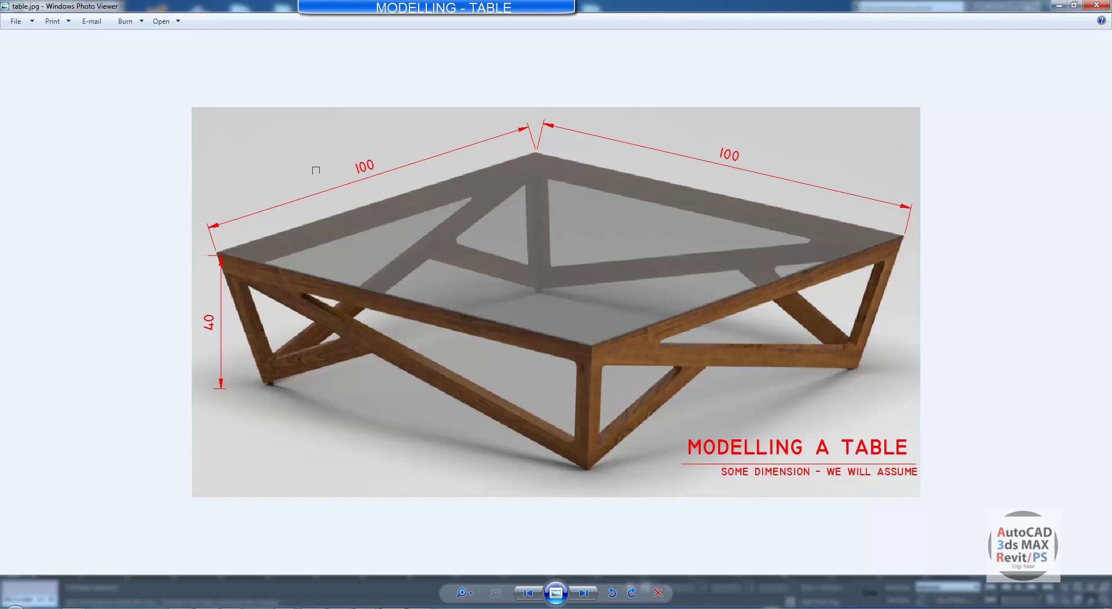
{"action": "left_click", "coordinate": [1055, 5]}
Draw a zero-height box in the wireframe front view with snapping on, 100 cm wide and about 35 cm long, from the frame's underside to the ground line
{"action": "key", "text": "f"}
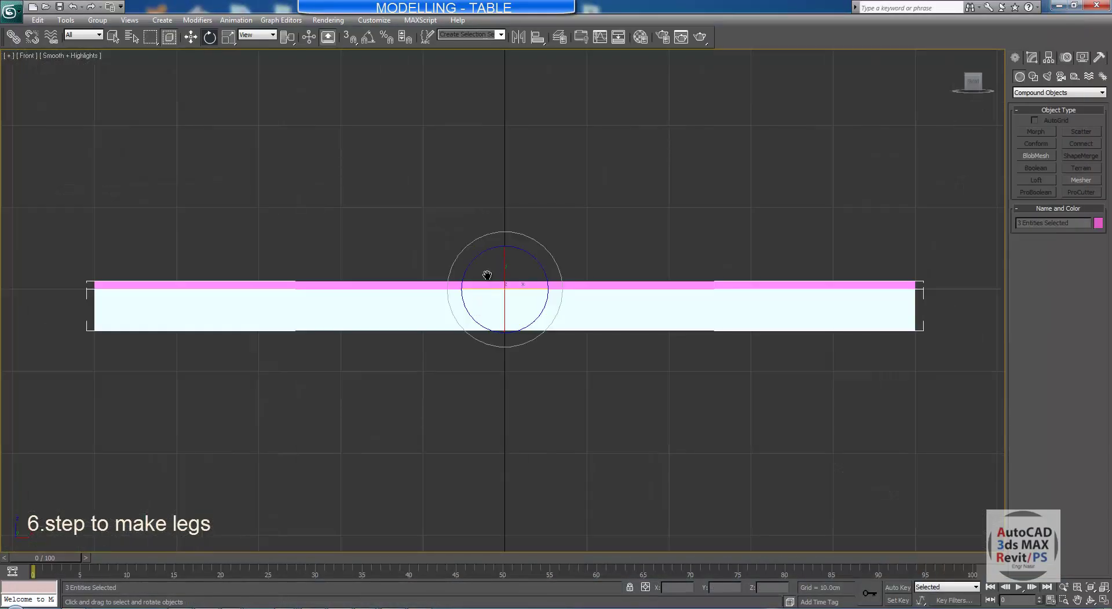
{"action": "key", "text": "F3"}
{"action": "middle_click_drag", "start_coordinate": [438, 306], "coordinate": [439, 310]}
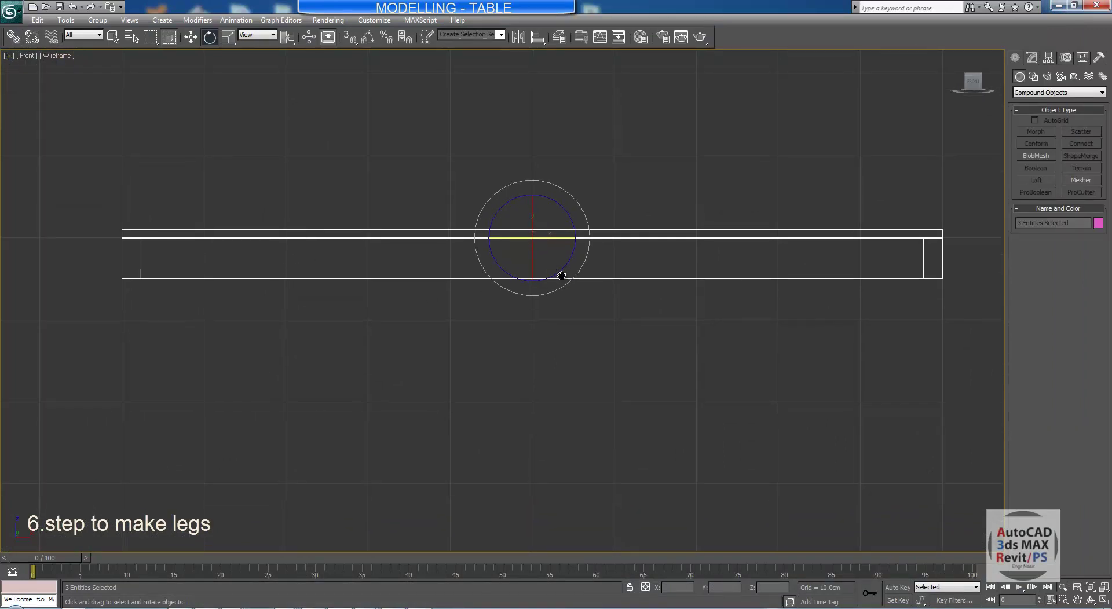
{"action": "scroll", "coordinate": [558, 273], "scroll_direction": "down", "scroll_amount": 3}
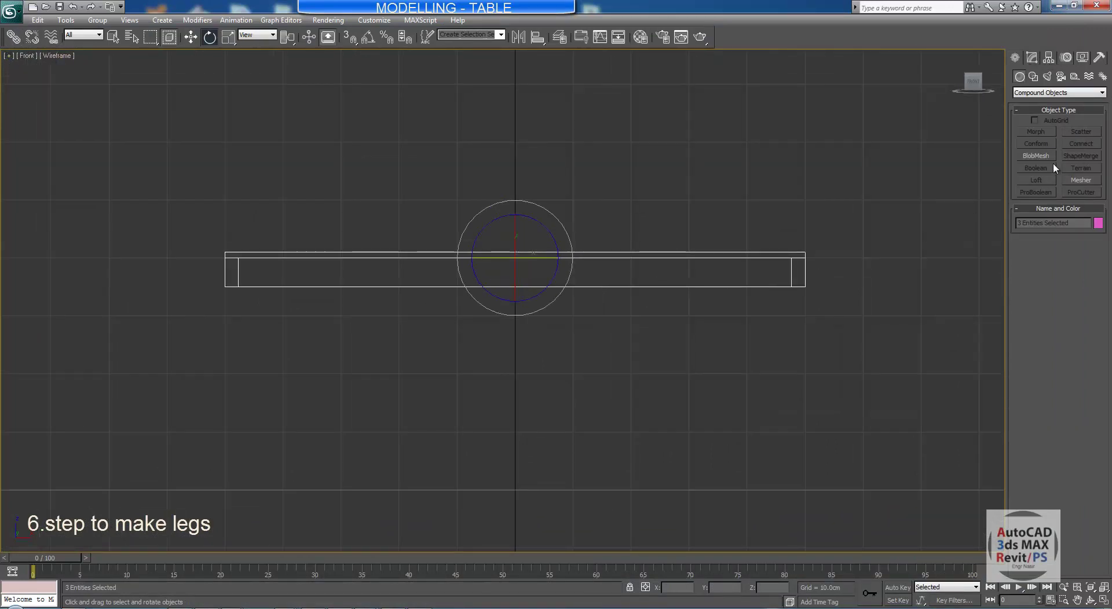
{"action": "left_click", "coordinate": [1059, 93]}
{"action": "left_click", "coordinate": [1040, 101]}
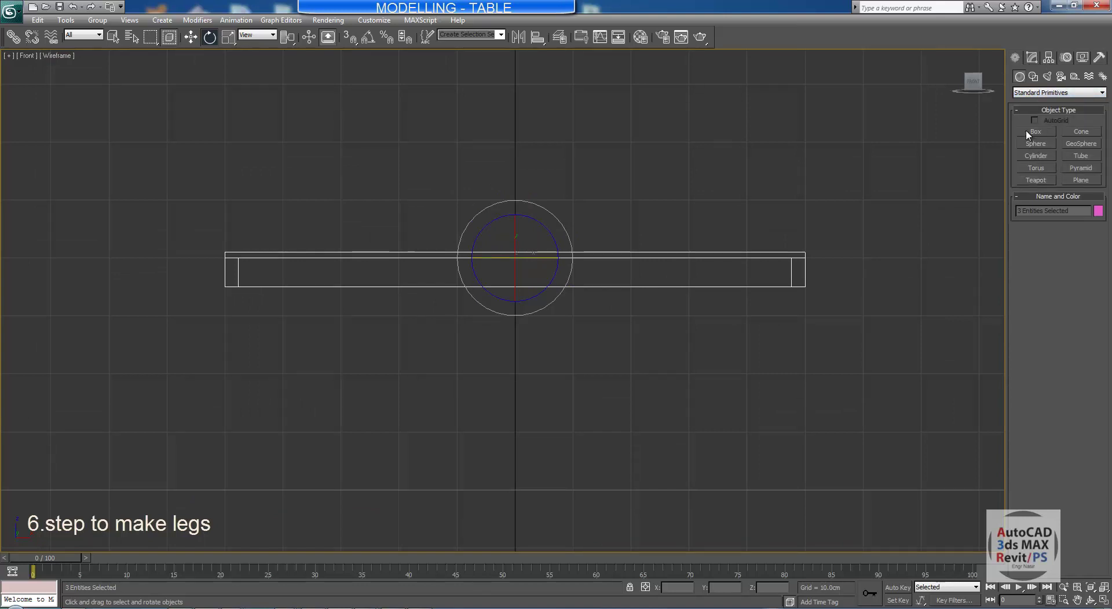
{"action": "left_click", "coordinate": [1035, 132]}
{"action": "middle_click_drag", "start_coordinate": [288, 288], "coordinate": [288, 243]}
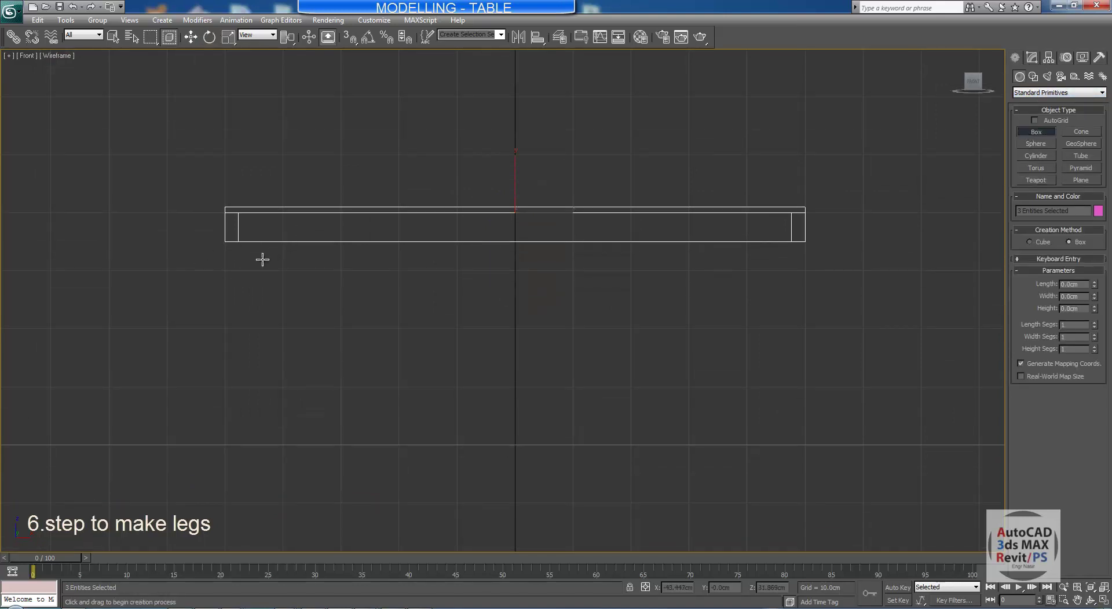
{"action": "left_click_drag", "start_coordinate": [225, 242], "coordinate": [803, 434]}
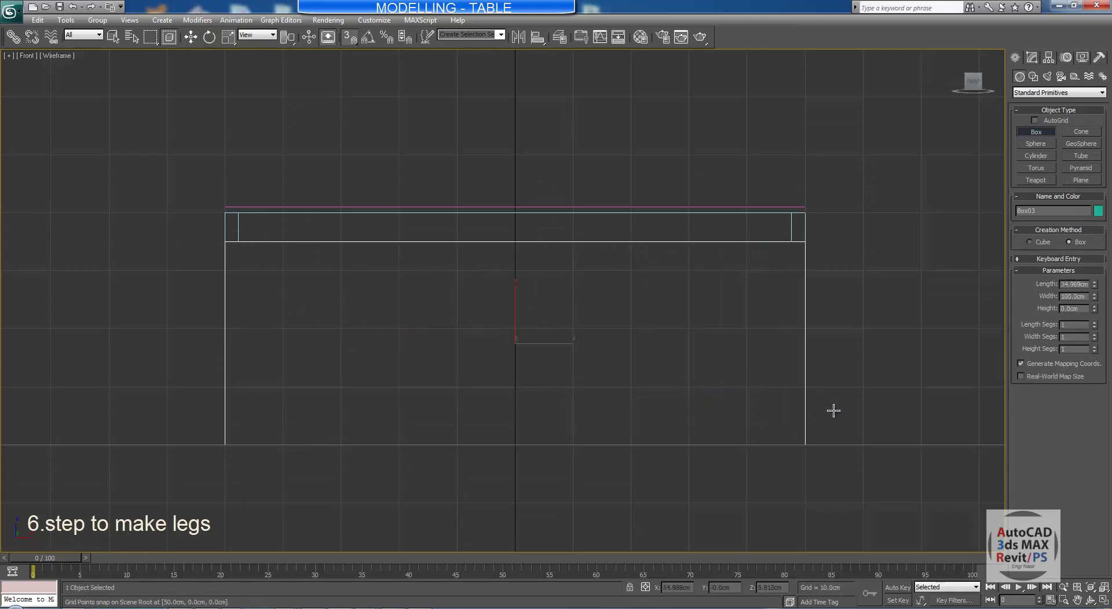
{"action": "left_click", "coordinate": [834, 410]}
{"action": "middle_click_drag", "start_coordinate": [761, 429], "coordinate": [757, 348]}
{"action": "scroll", "coordinate": [758, 348], "scroll_direction": "down", "scroll_amount": 2}
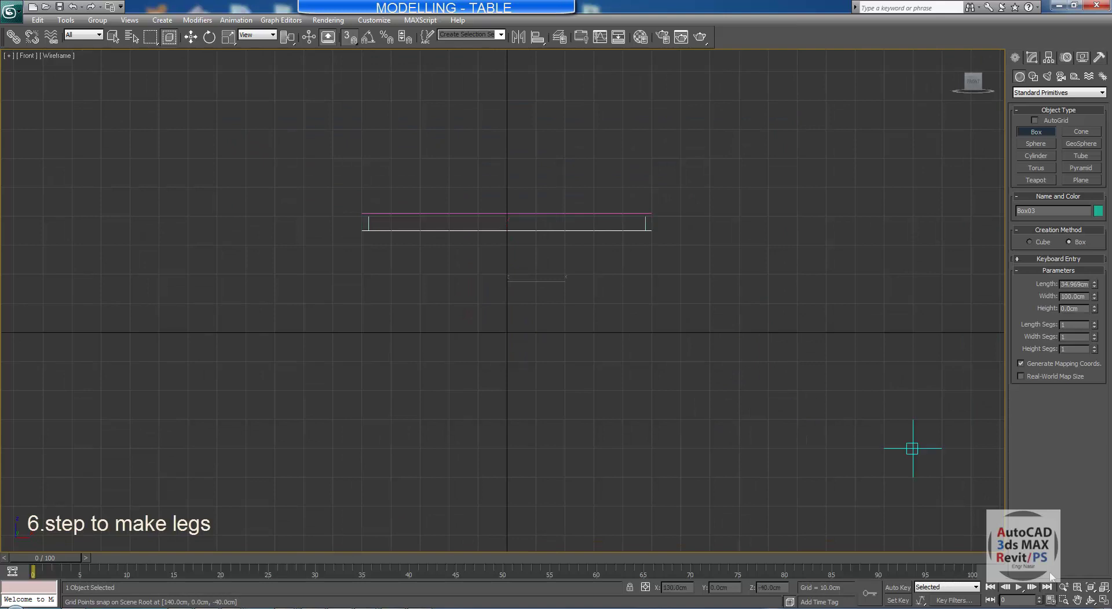
Set the height of the new box beneath the frame to -4 cm while viewing it from an oblique angle
{"action": "left_click", "coordinate": [1091, 600]}
{"action": "left_click_drag", "start_coordinate": [522, 367], "coordinate": [452, 278]}
{"action": "left_click", "coordinate": [1032, 58]}
{"action": "key", "text": "e"}
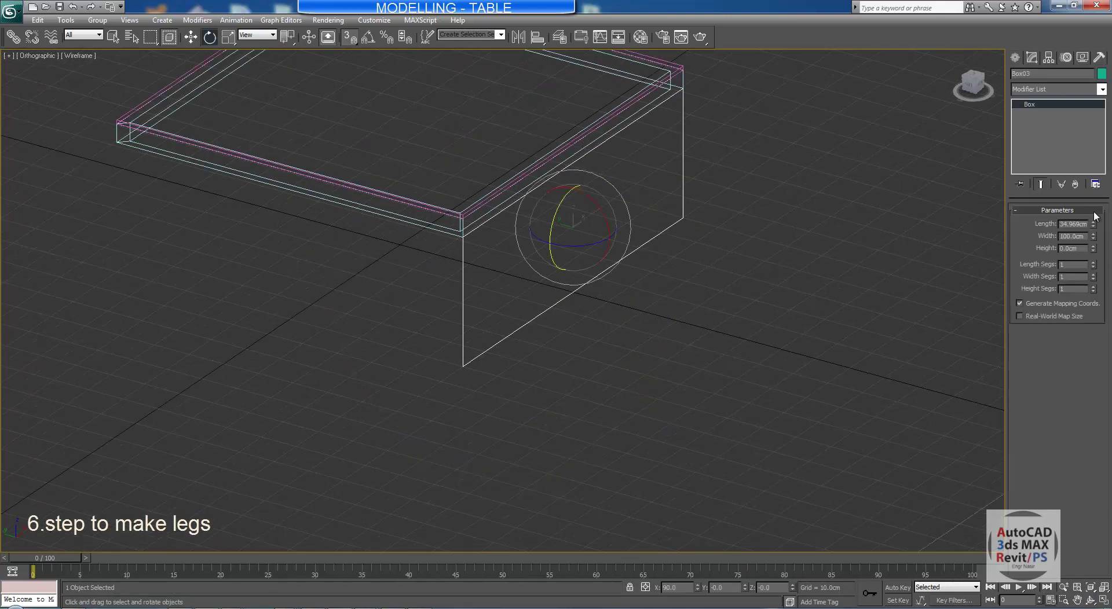
{"action": "left_click_drag", "start_coordinate": [1096, 250], "coordinate": [1104, 387]}
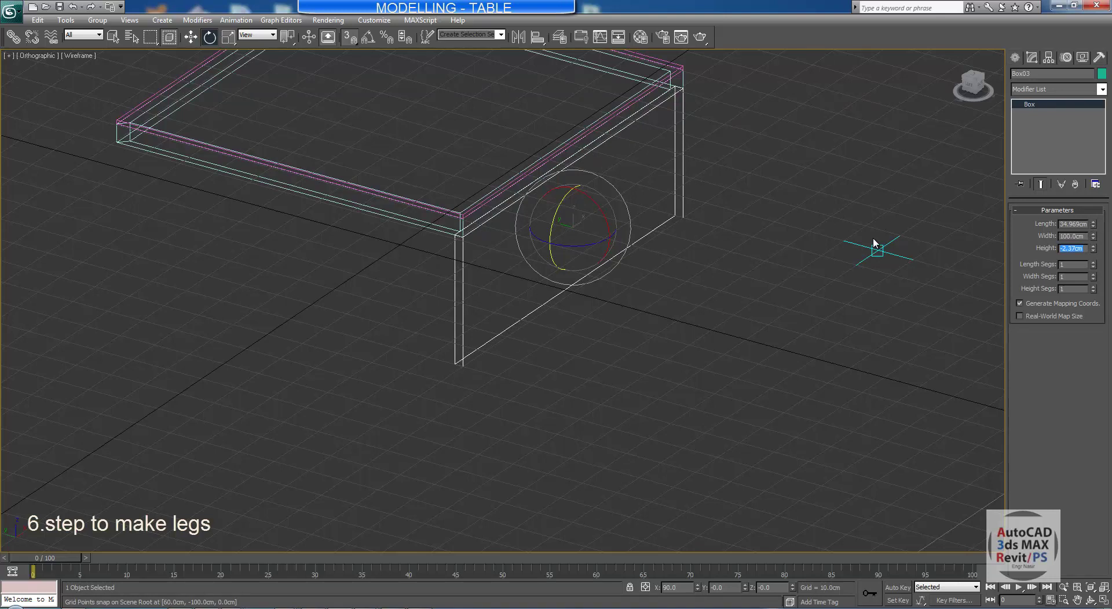
{"action": "type", "text": "-4"}
{"action": "key", "text": "Return"}
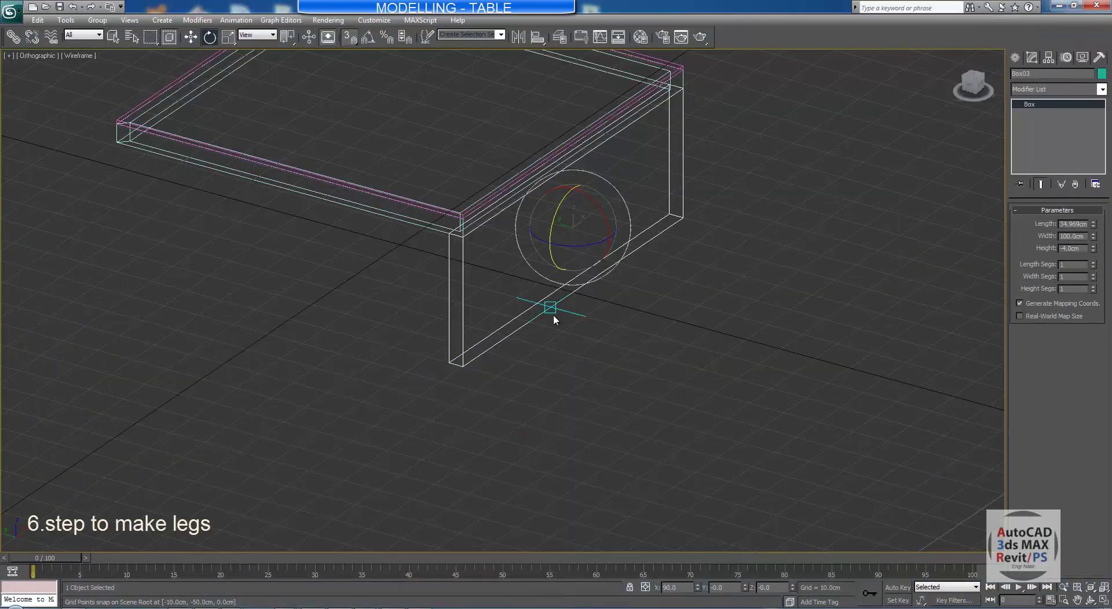
Inspect the side panel up close, return to the front view, and deselect the panel with shaded display on
{"action": "scroll", "coordinate": [529, 330], "scroll_direction": "up", "scroll_amount": 1}
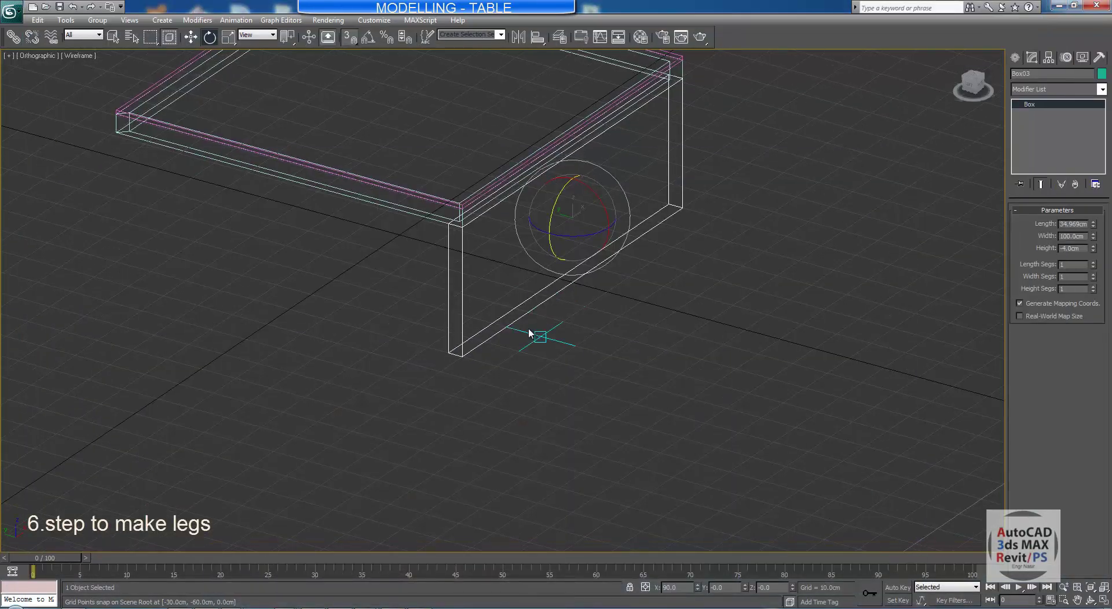
{"action": "scroll", "coordinate": [652, 330], "scroll_direction": "up", "scroll_amount": 1}
{"action": "scroll", "coordinate": [454, 291], "scroll_direction": "up", "scroll_amount": 1}
{"action": "scroll", "coordinate": [565, 323], "scroll_direction": "down", "scroll_amount": 2}
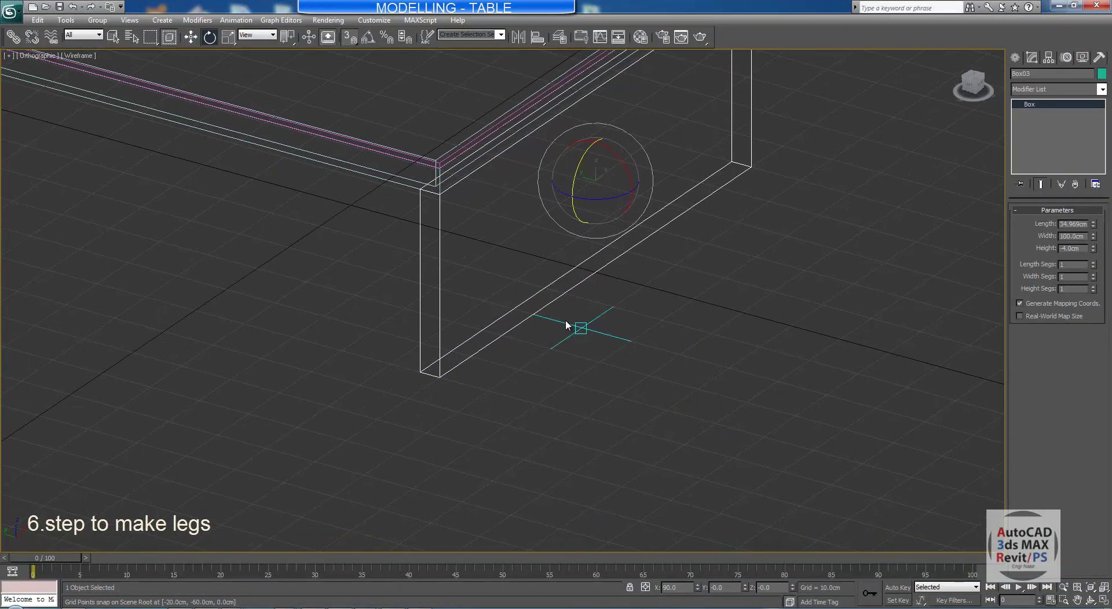
{"action": "key", "text": "f"}
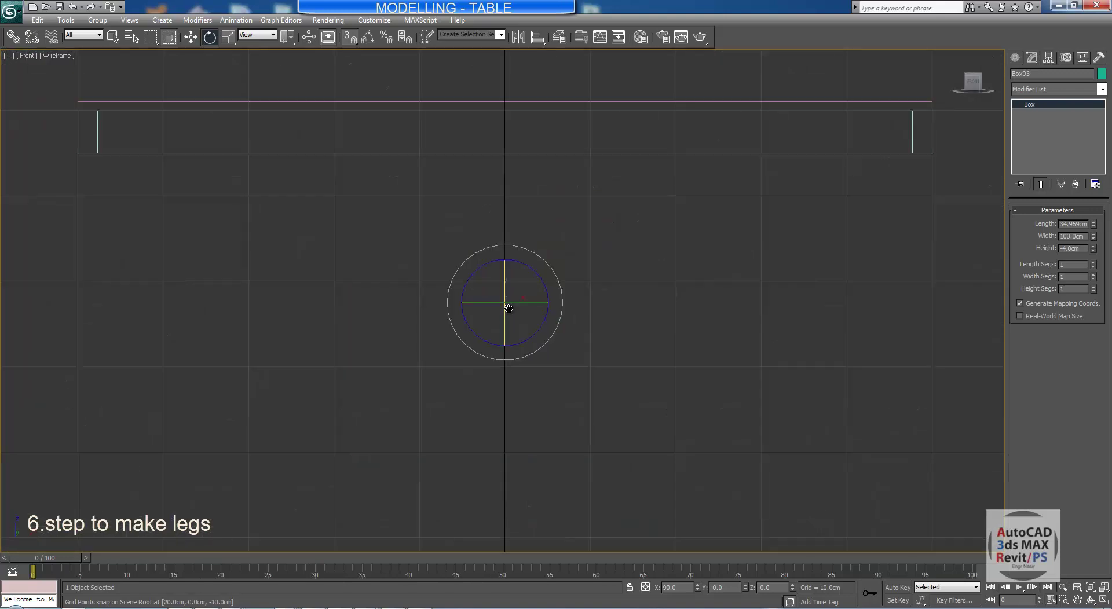
{"action": "key", "text": "F3"}
{"action": "scroll", "coordinate": [504, 310], "scroll_direction": "down", "scroll_amount": 3}
{"action": "key", "text": "F3"}
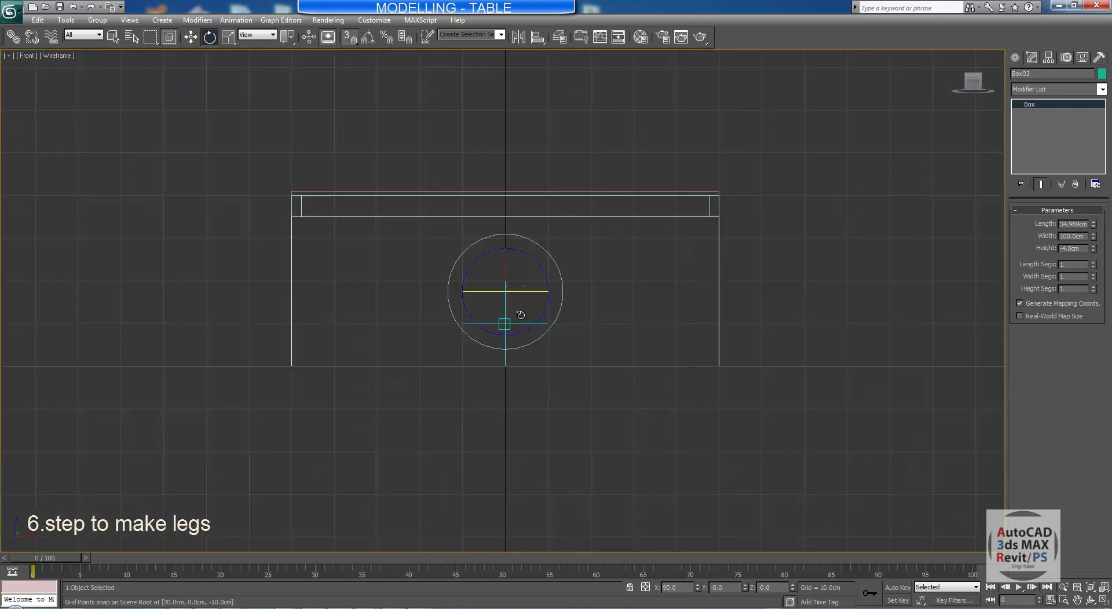
{"action": "middle_click_drag", "start_coordinate": [504, 310], "coordinate": [459, 303]}
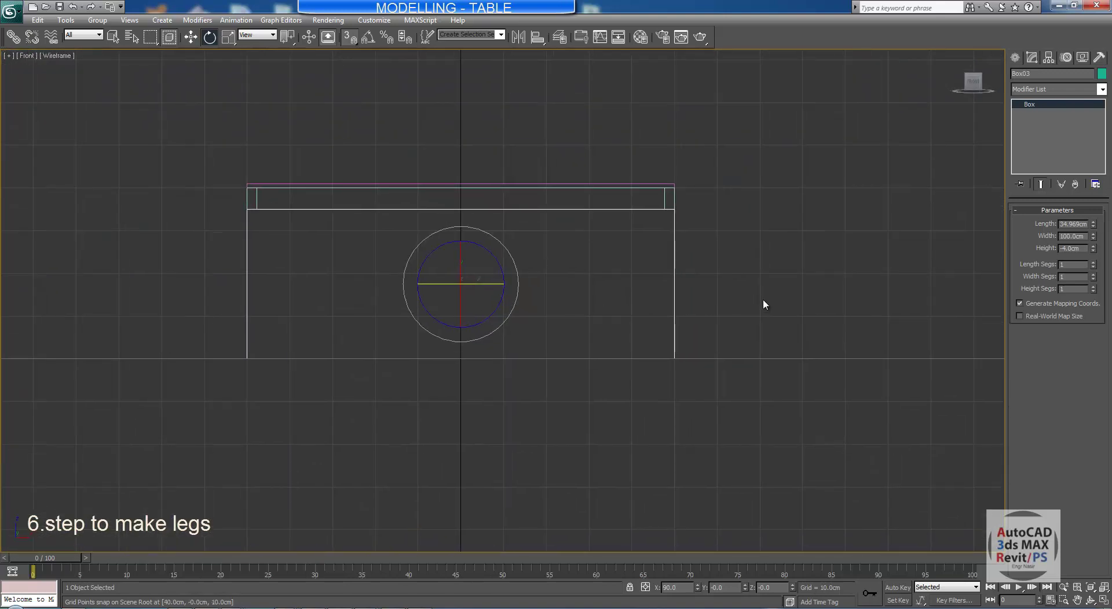
{"action": "left_click", "coordinate": [190, 38]}
{"action": "left_click", "coordinate": [216, 77]}
{"action": "key", "text": "F3"}
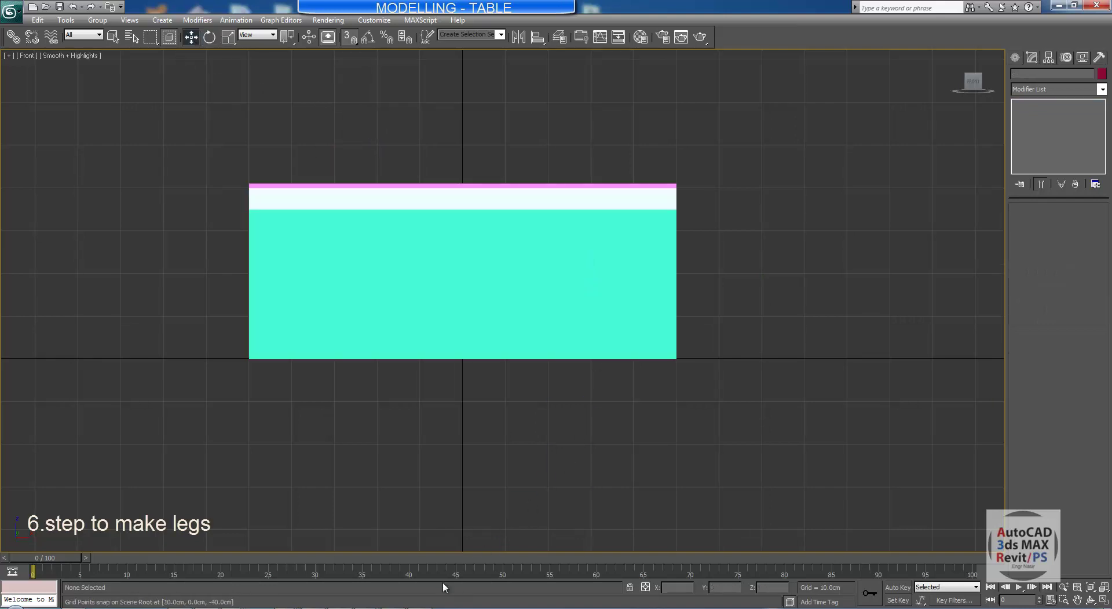
Check the leg design in the reference photo table.jpg, and arrange the photo viewer and 3ds Max windows side by side
{"action": "left_click", "coordinate": [440, 608]}
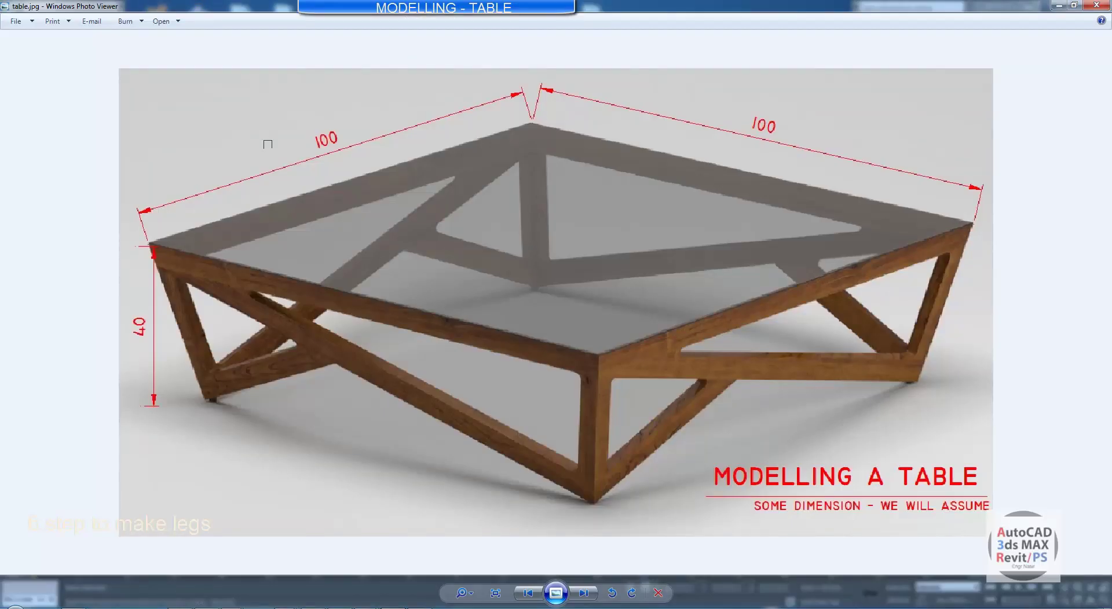
{"action": "left_click", "coordinate": [440, 608]}
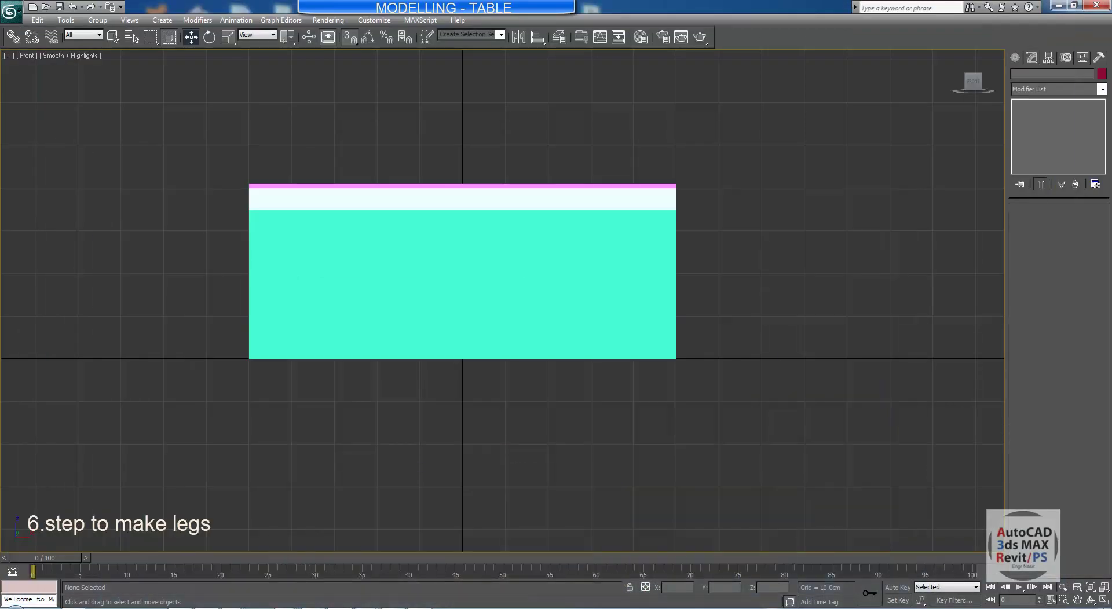
{"action": "left_click", "coordinate": [441, 608]}
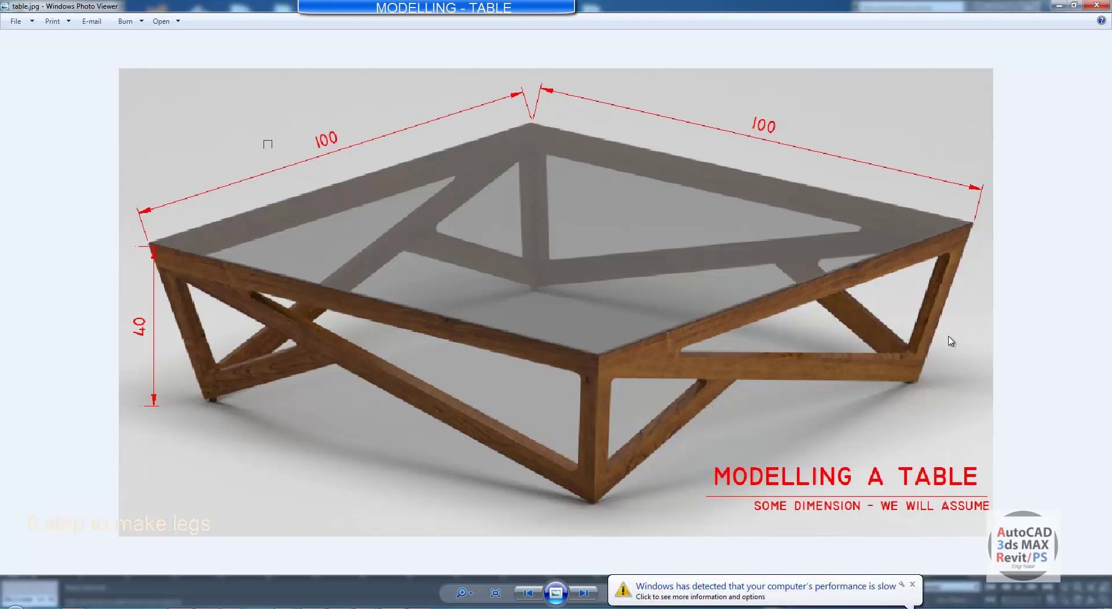
{"action": "left_click", "coordinate": [1075, 6]}
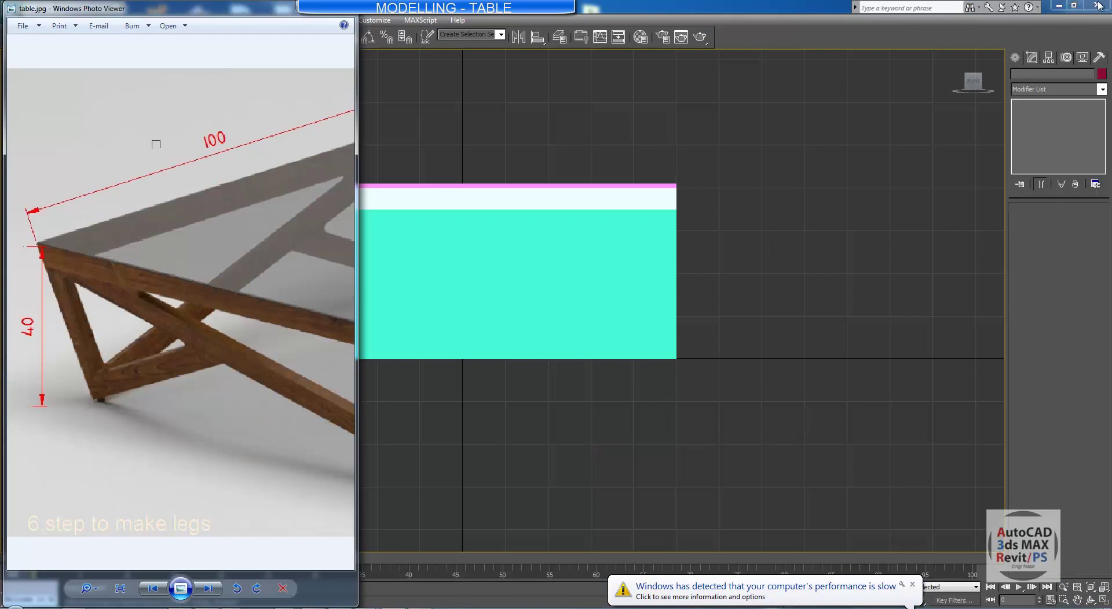
{"action": "left_click", "coordinate": [1074, 6]}
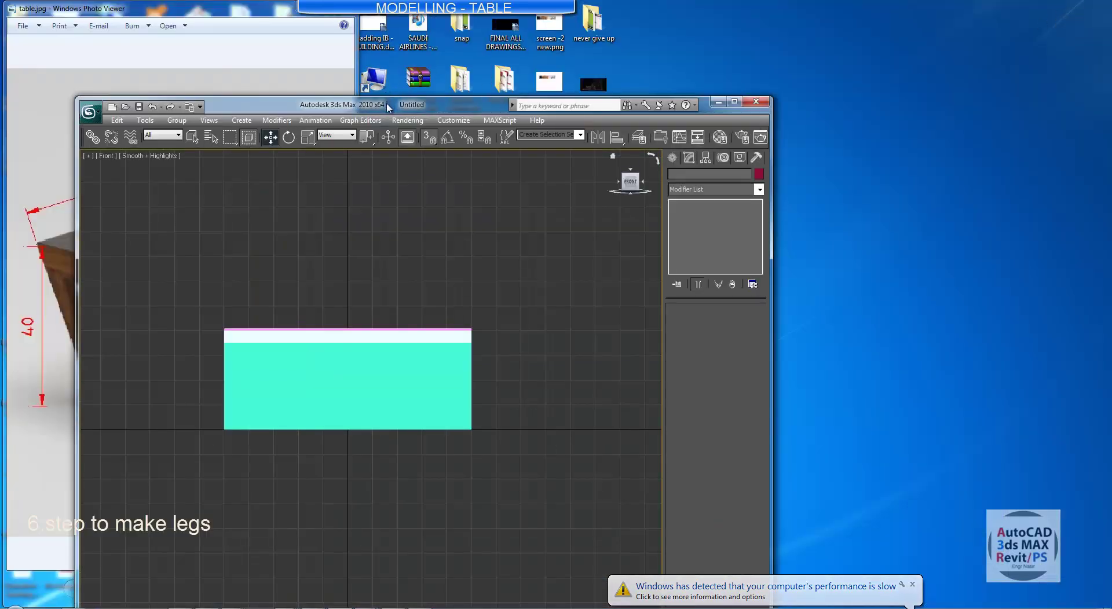
{"action": "left_click_drag", "start_coordinate": [400, 99], "coordinate": [680, 12]}
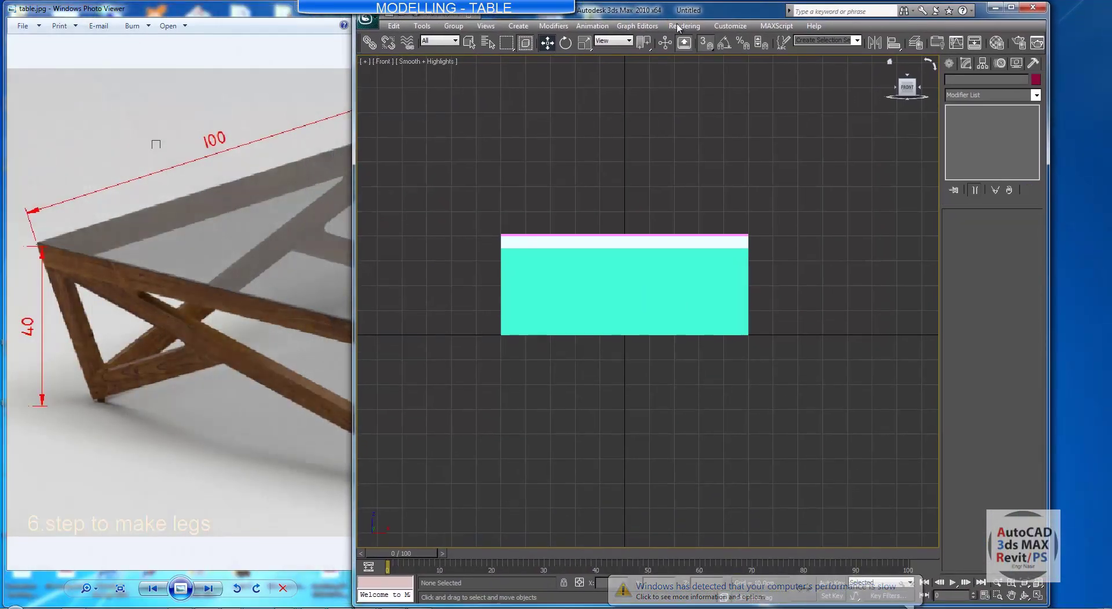
Widen the 3ds Max window and examine the leg layout on the other side of the table in the reference photo
{"action": "left_click_drag", "start_coordinate": [1048, 550], "coordinate": [1110, 530]}
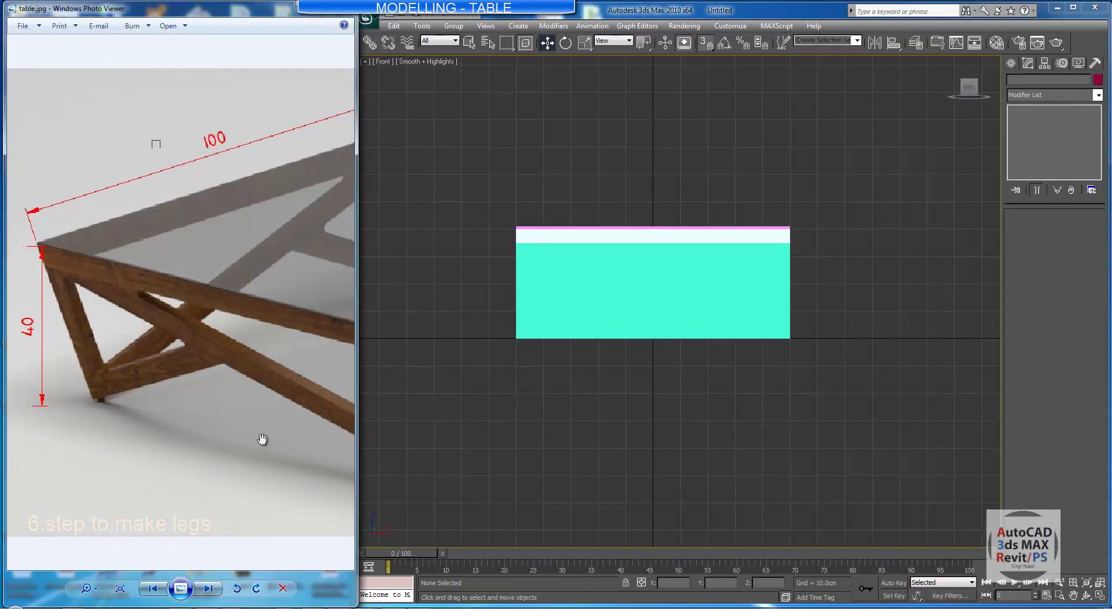
{"action": "scroll", "coordinate": [245, 249], "scroll_direction": "down", "scroll_amount": 4}
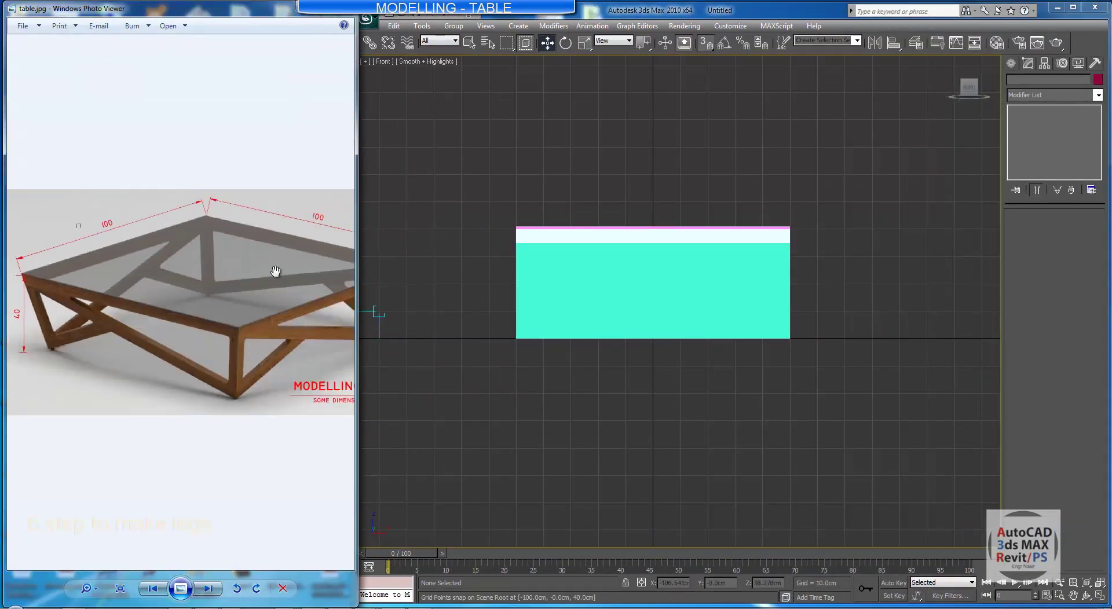
{"action": "left_click_drag", "start_coordinate": [275, 272], "coordinate": [186, 249]}
{"action": "scroll", "coordinate": [258, 340], "scroll_direction": "up", "scroll_amount": 3}
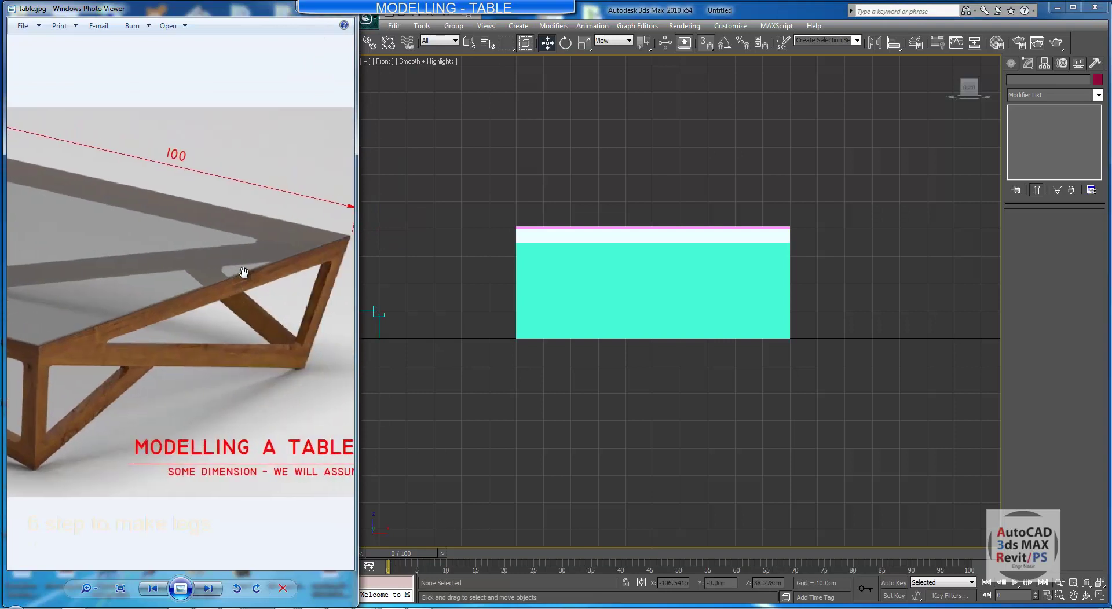
In the wireframe front view, draw a closed triangular spline about 78 cm wide and 26 cm tall, its vertical side beside the panel's right edge
{"action": "key", "text": "F3"}
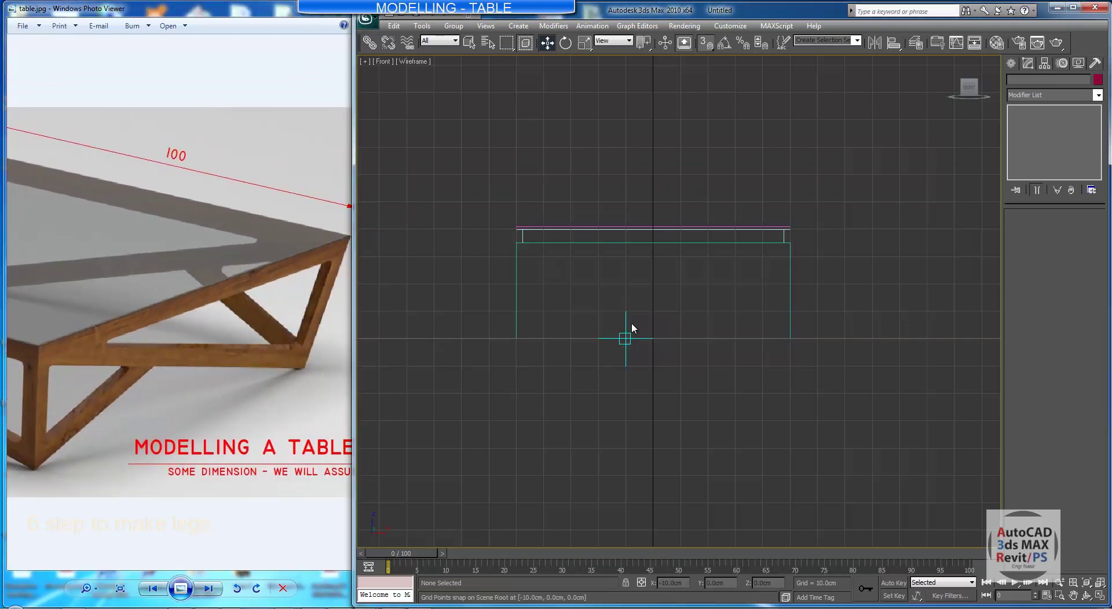
{"action": "middle_click_drag", "start_coordinate": [597, 322], "coordinate": [545, 307]}
{"action": "left_click", "coordinate": [1012, 64]}
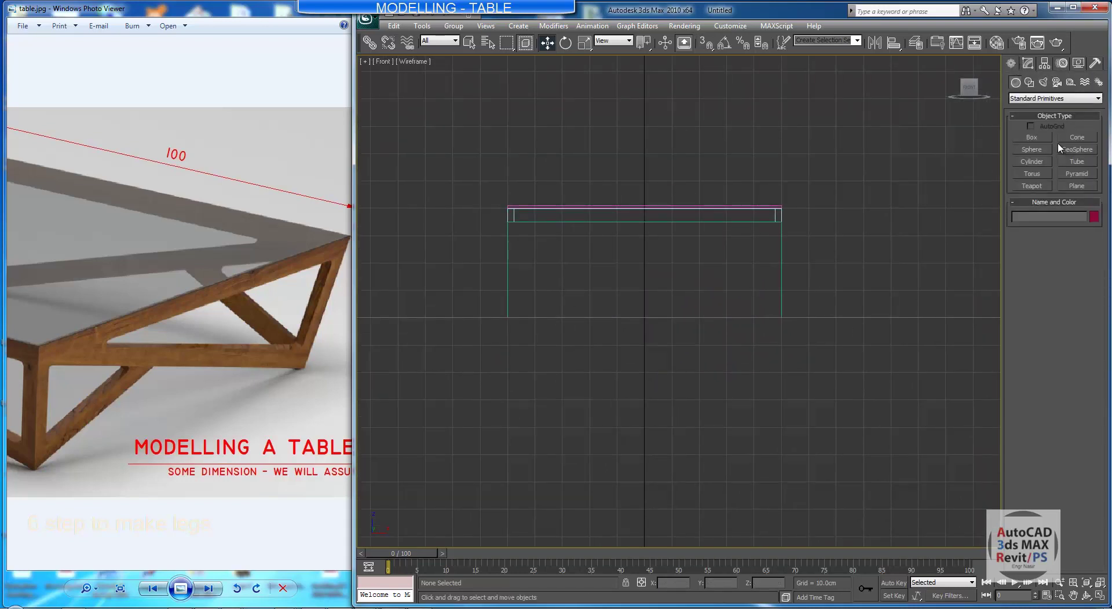
{"action": "left_click", "coordinate": [1029, 82]}
{"action": "left_click", "coordinate": [1032, 147]}
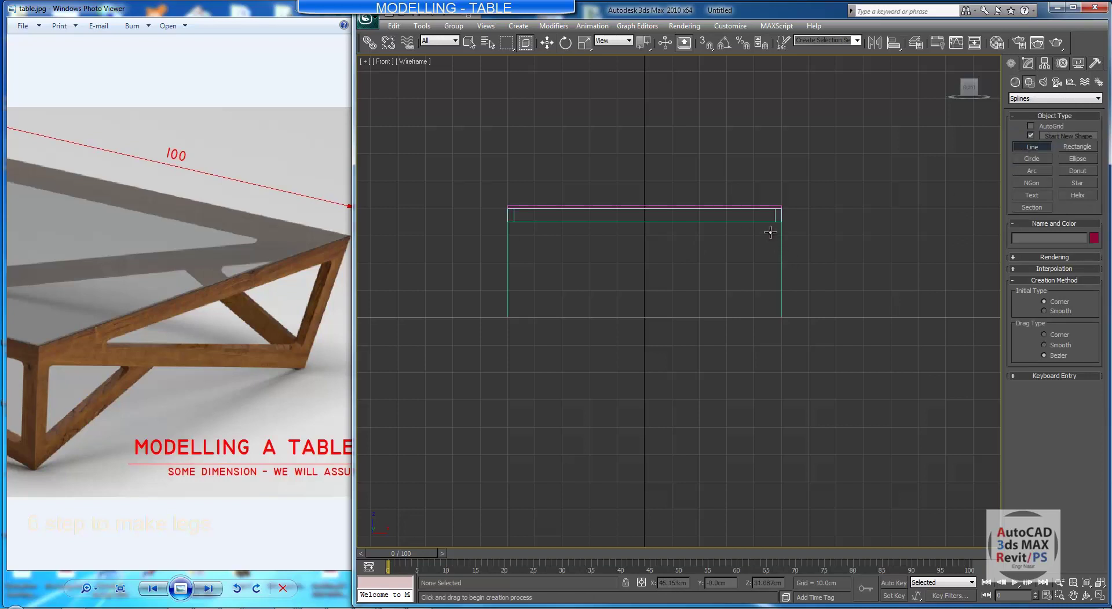
{"action": "left_click", "coordinate": [770, 232]}
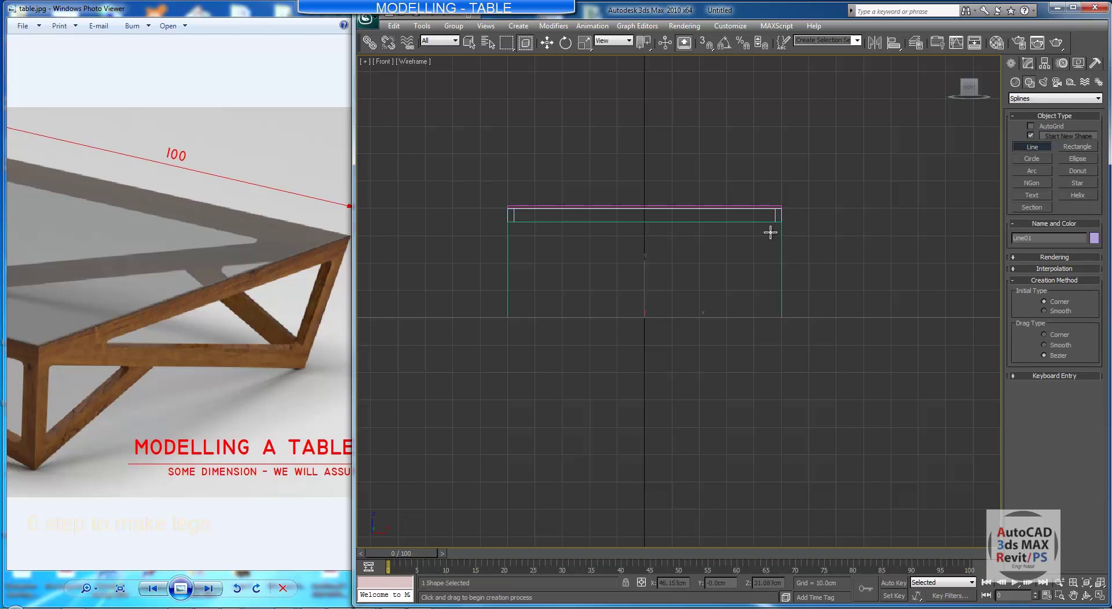
{"action": "left_click", "coordinate": [767, 304]}
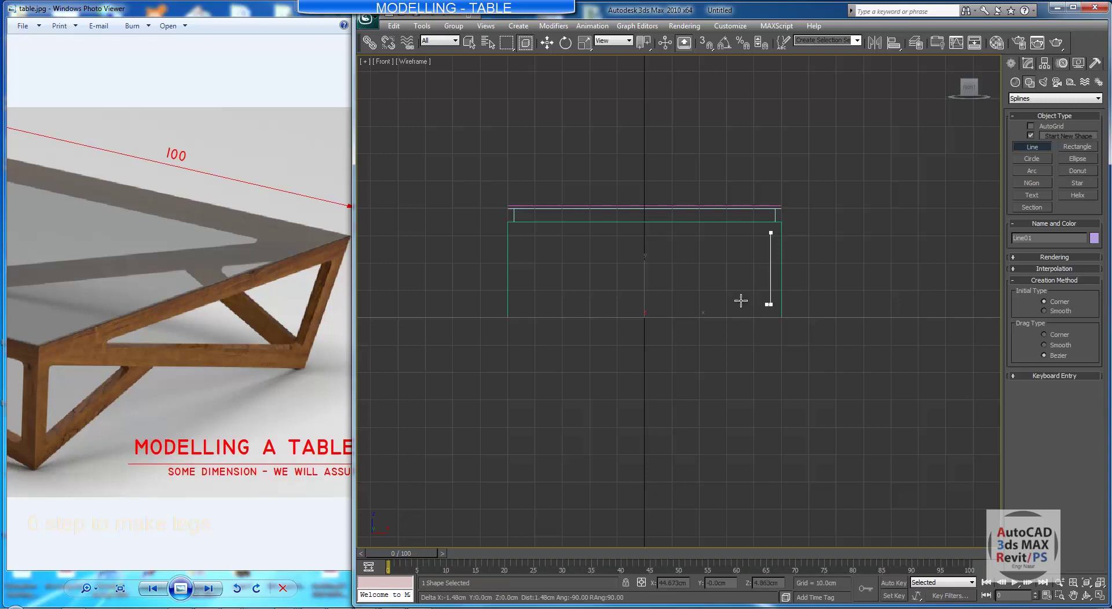
{"action": "left_click", "coordinate": [556, 234]}
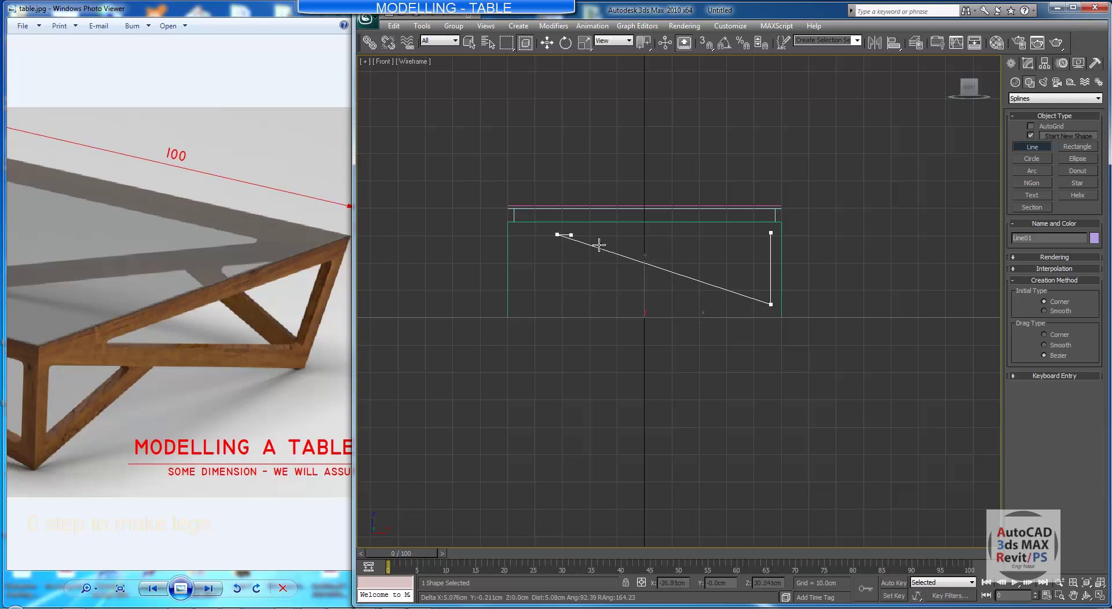
{"action": "left_click", "coordinate": [771, 234]}
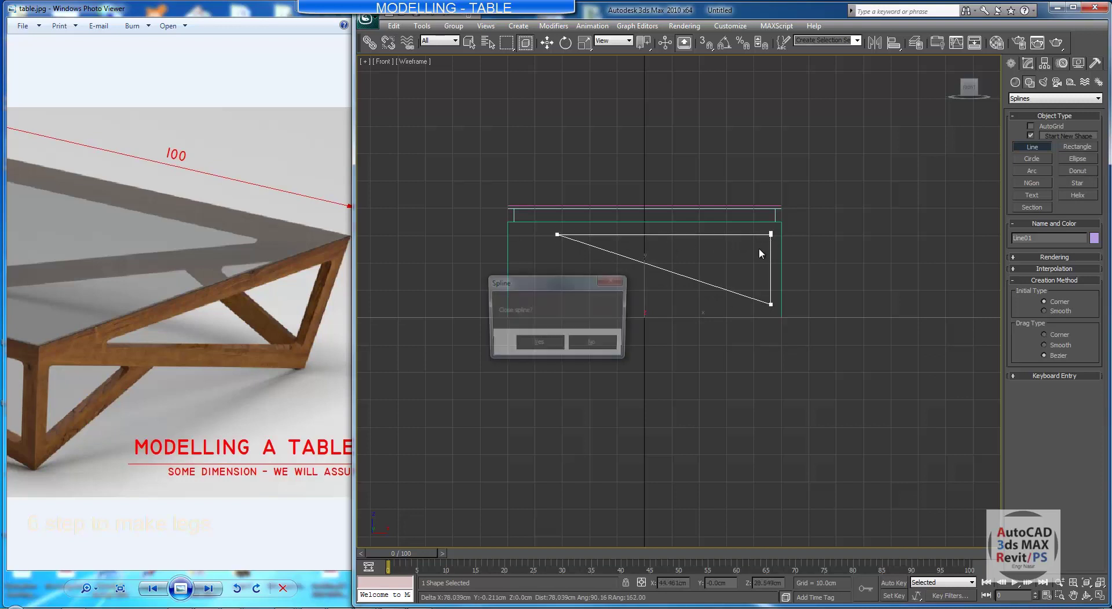
{"action": "left_click", "coordinate": [550, 345]}
Raise the large triangle's left vertex by about 0.6 cm to make its upper edge horizontal, and leave vertex editing
{"action": "scroll", "coordinate": [618, 266], "scroll_direction": "up", "scroll_amount": 5}
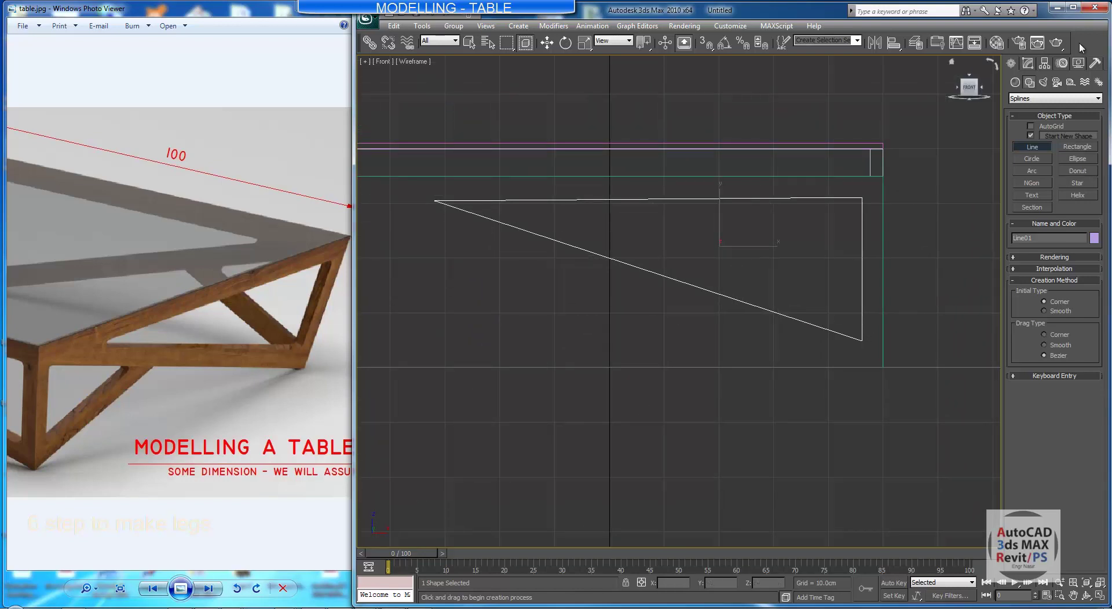
{"action": "left_click", "coordinate": [1029, 64]}
{"action": "left_click", "coordinate": [1041, 267]}
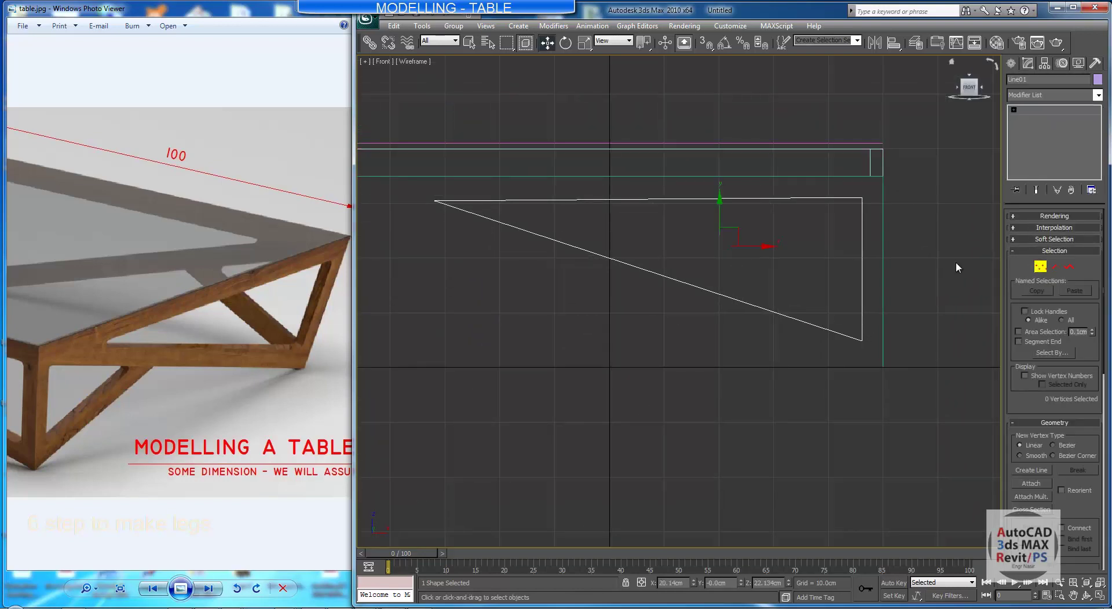
{"action": "left_click_drag", "start_coordinate": [408, 192], "coordinate": [467, 243]}
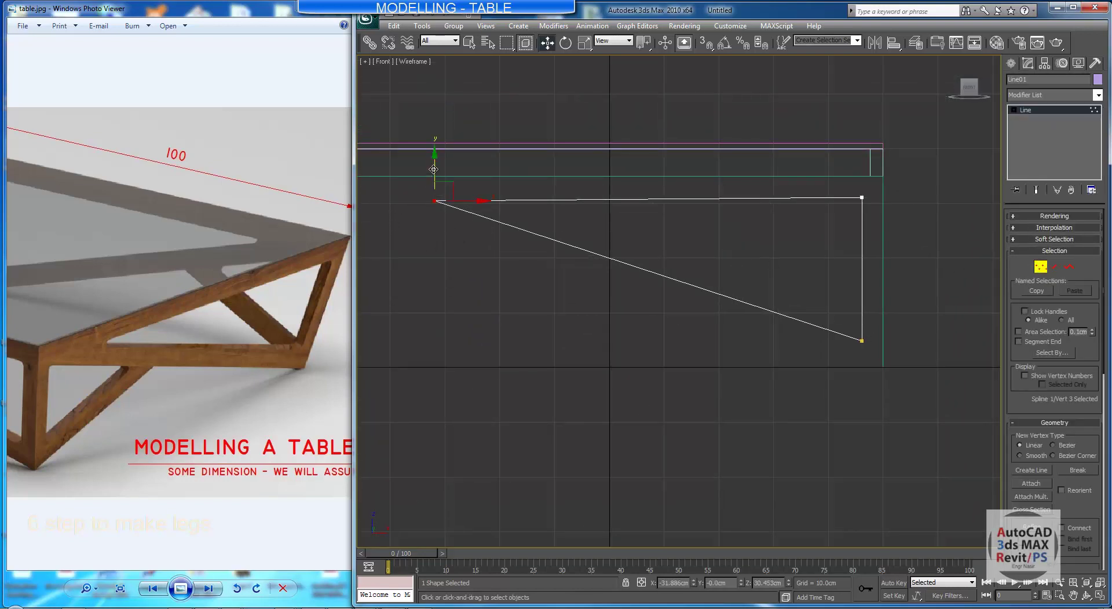
{"action": "left_click_drag", "start_coordinate": [433, 170], "coordinate": [434, 166]}
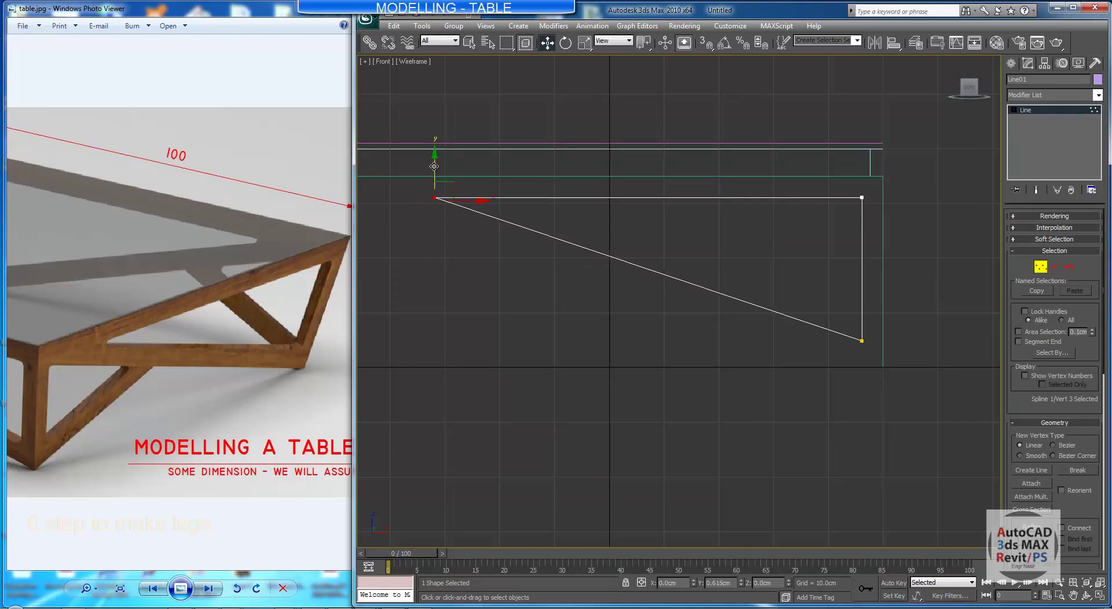
{"action": "middle_click_drag", "start_coordinate": [469, 218], "coordinate": [538, 217]}
{"action": "scroll", "coordinate": [540, 219], "scroll_direction": "down", "scroll_amount": 4}
{"action": "middle_click_drag", "start_coordinate": [882, 282], "coordinate": [849, 266]}
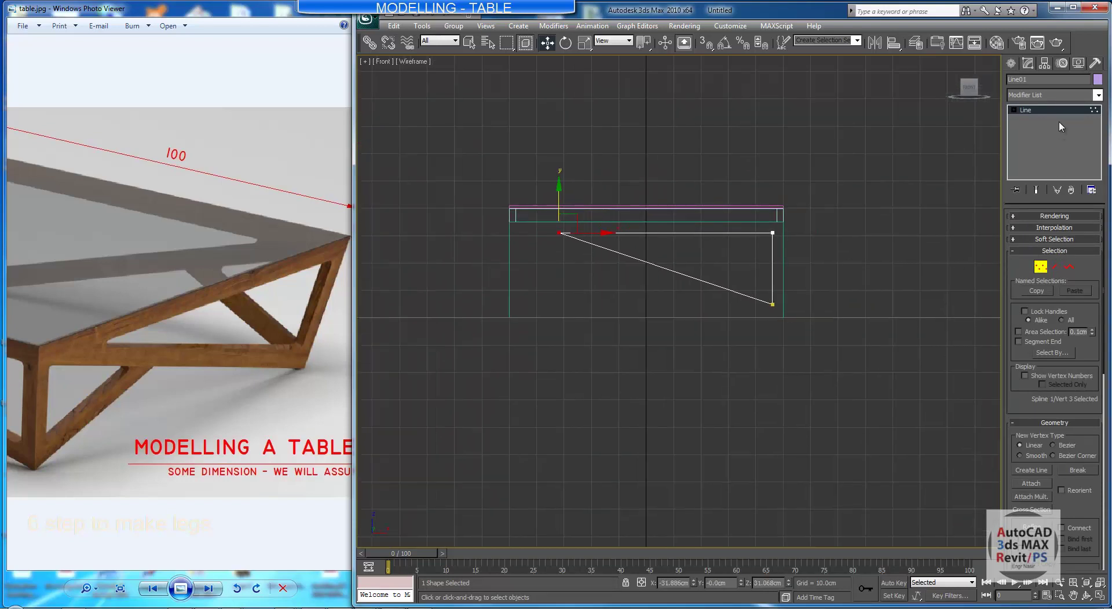
{"action": "left_click", "coordinate": [1041, 267]}
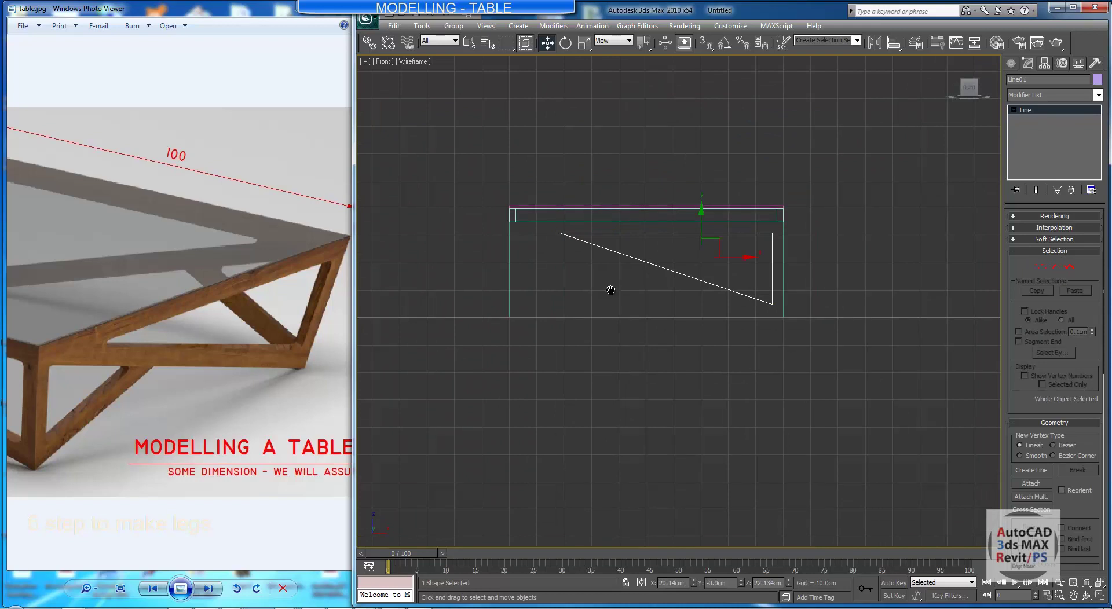
Draw a second closed triangular spline about 33 cm wide and 25 cm tall near the panel's left edge, with its apex facing the centre
{"action": "mouse_move", "coordinate": [610, 291]}
{"action": "middle_mouse_down"}
{"action": "mouse_move", "coordinate": [596, 301]}
{"action": "mouse_move", "coordinate": [610, 303]}
{"action": "middle_mouse_up"}
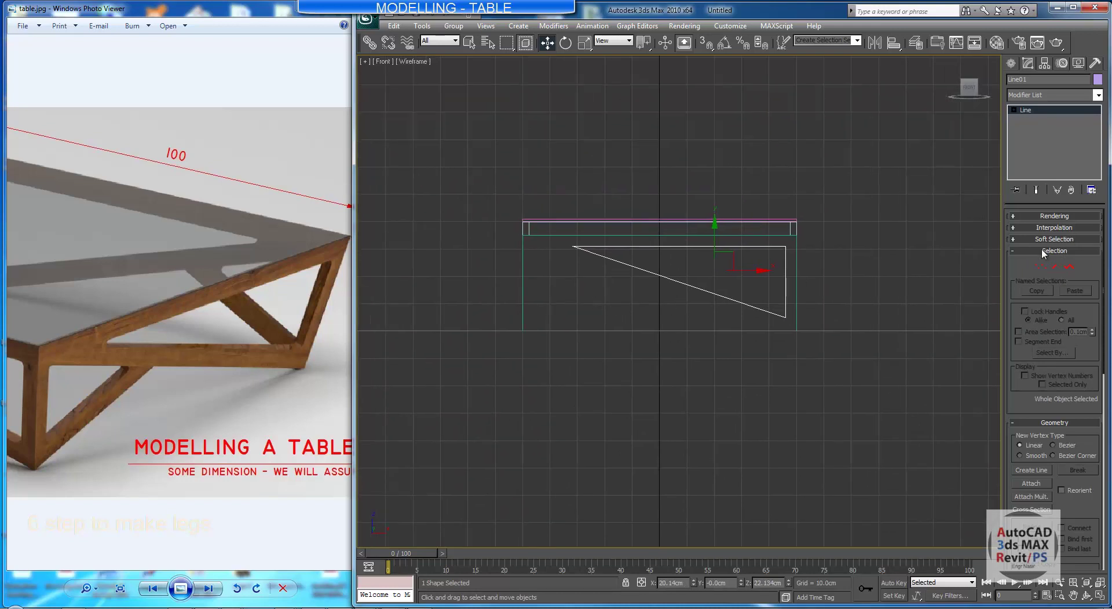
{"action": "left_click", "coordinate": [1011, 63]}
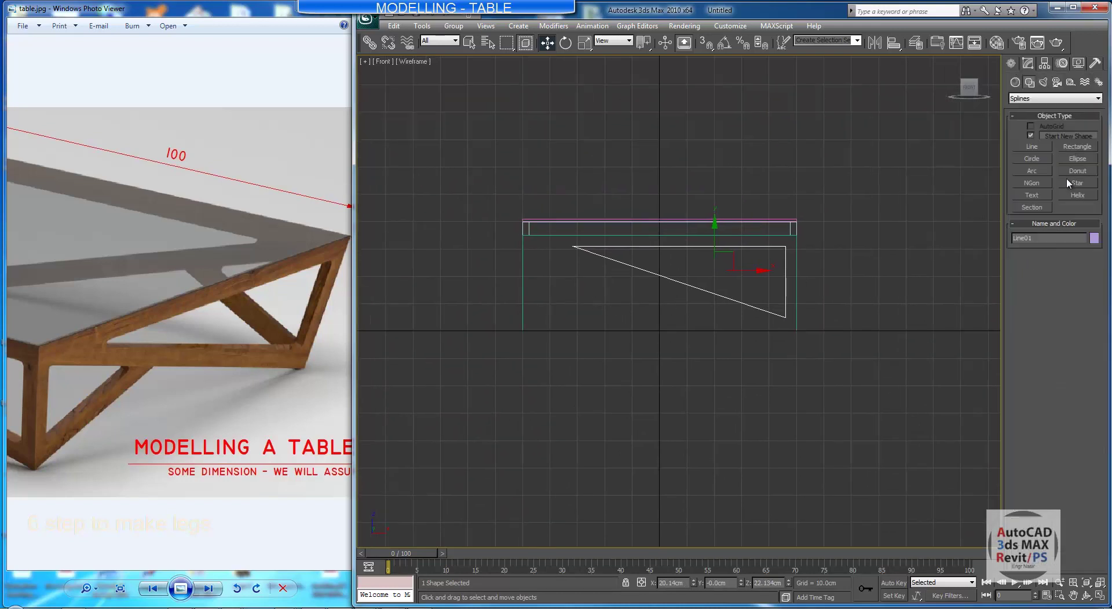
{"action": "left_click", "coordinate": [1032, 147]}
{"action": "middle_click_drag", "start_coordinate": [572, 313], "coordinate": [591, 329]}
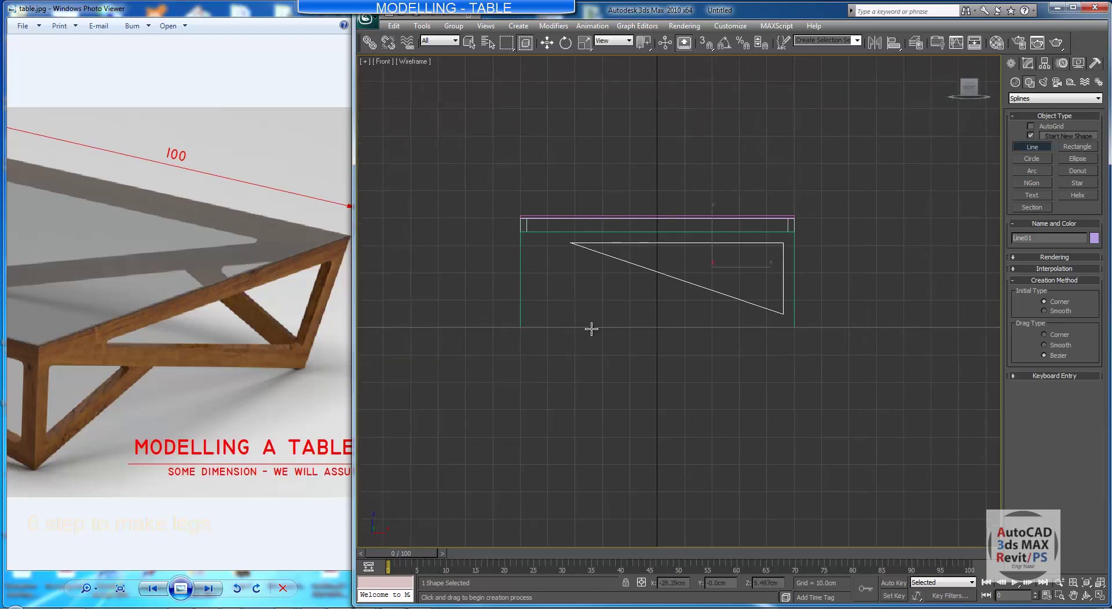
{"action": "left_click", "coordinate": [529, 243]}
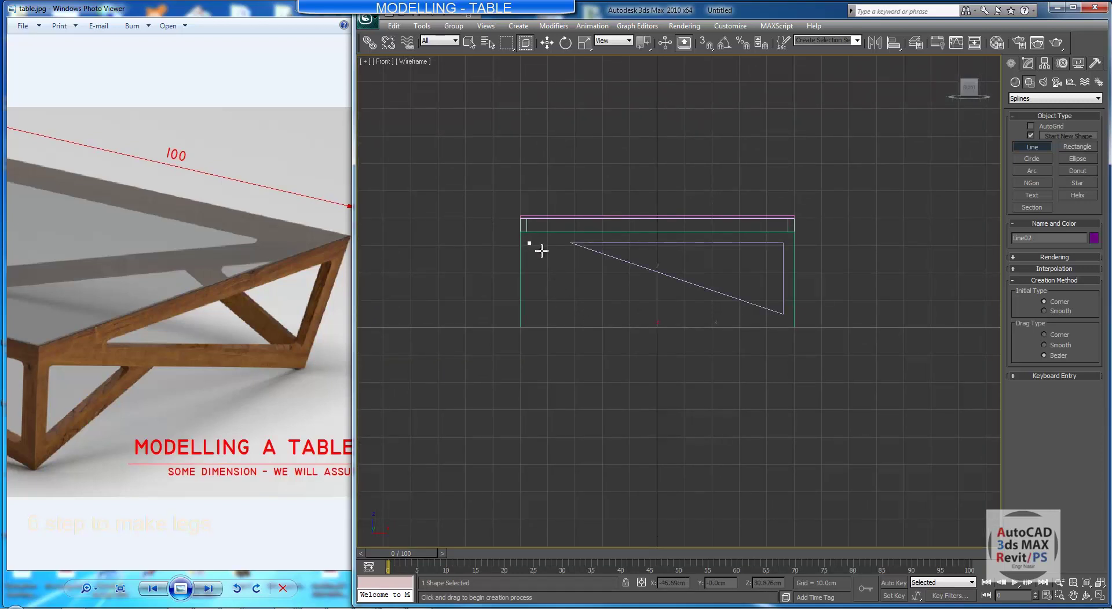
{"action": "left_click", "coordinate": [619, 276]}
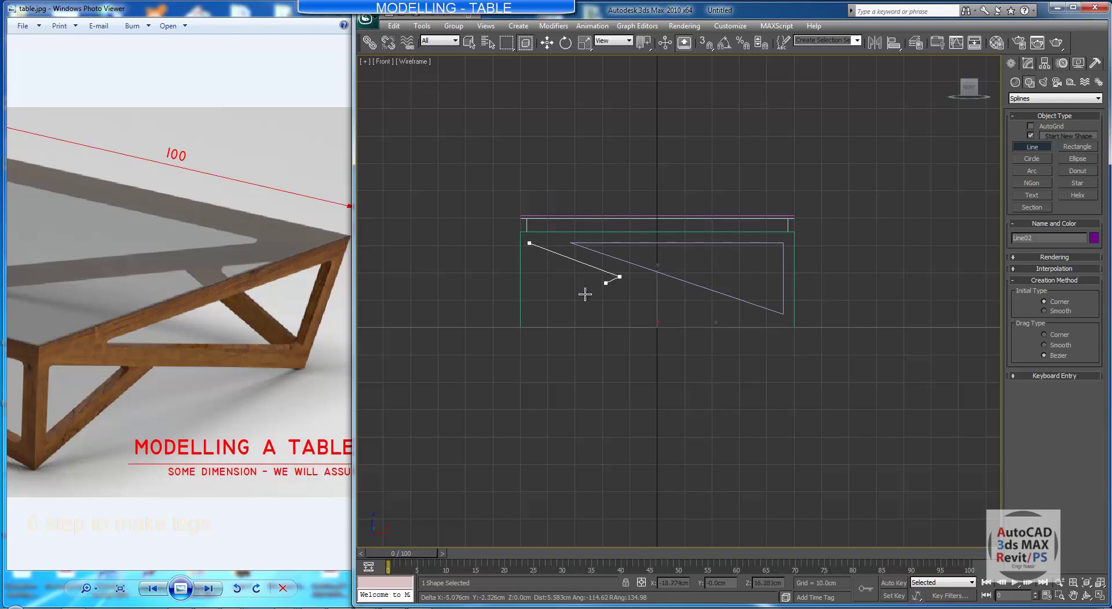
{"action": "left_click", "coordinate": [531, 311]}
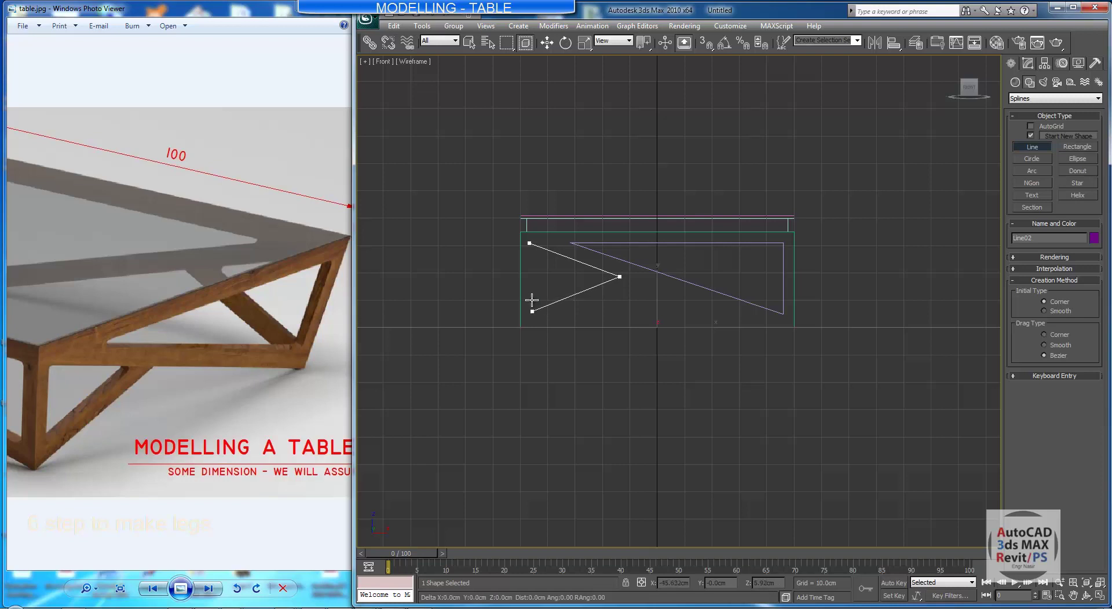
{"action": "left_click", "coordinate": [530, 244]}
{"action": "left_click", "coordinate": [556, 345]}
Move the small triangle's upper-left vertex about 1 cm inward to make its left side vertical, and leave vertex editing
{"action": "scroll", "coordinate": [568, 261], "scroll_direction": "up", "scroll_amount": 5}
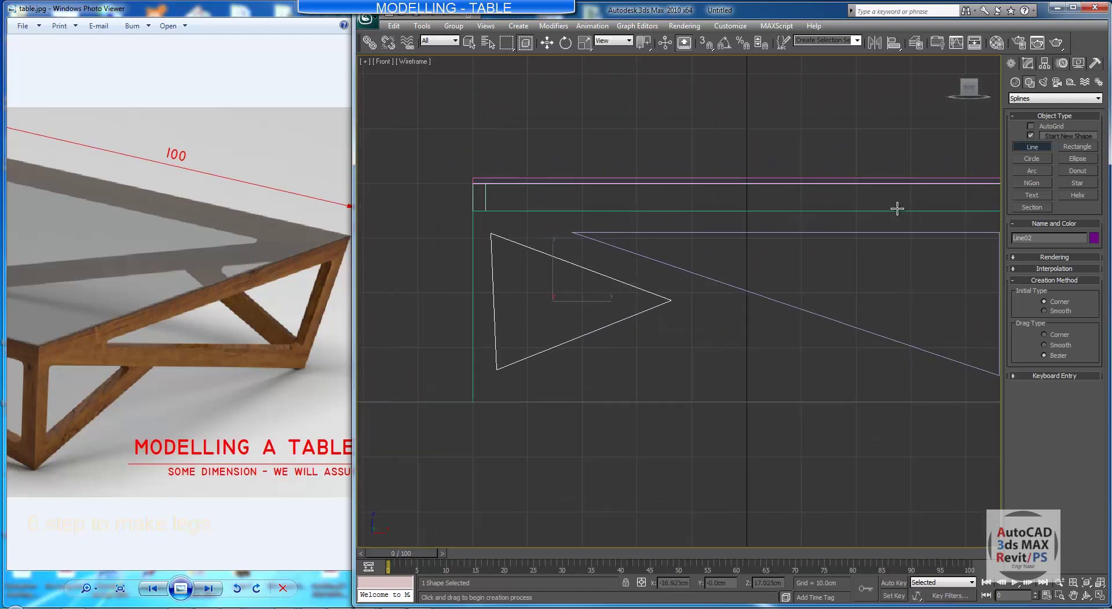
{"action": "left_click", "coordinate": [1028, 62]}
{"action": "left_click", "coordinate": [1041, 266]}
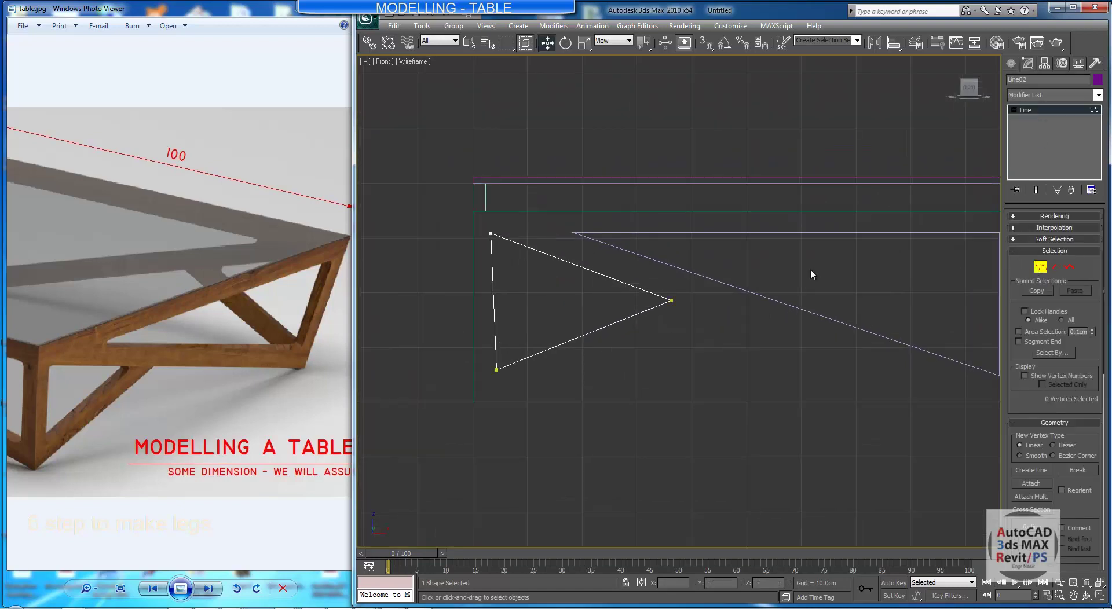
{"action": "left_click", "coordinate": [493, 234]}
{"action": "left_click_drag", "start_coordinate": [531, 233], "coordinate": [531, 233]}
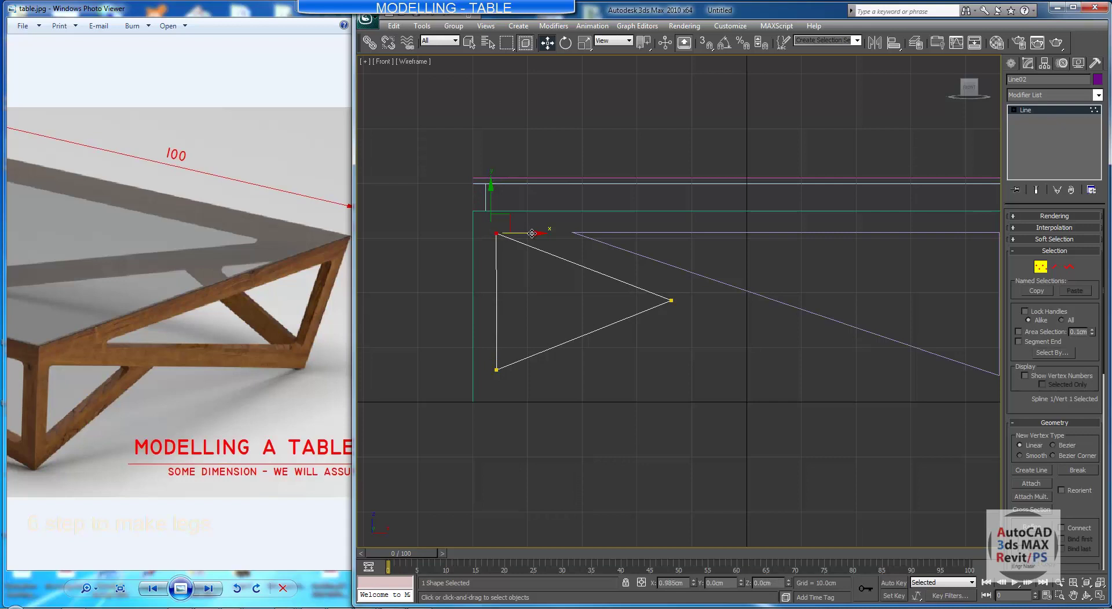
{"action": "scroll", "coordinate": [633, 280], "scroll_direction": "down", "scroll_amount": 3}
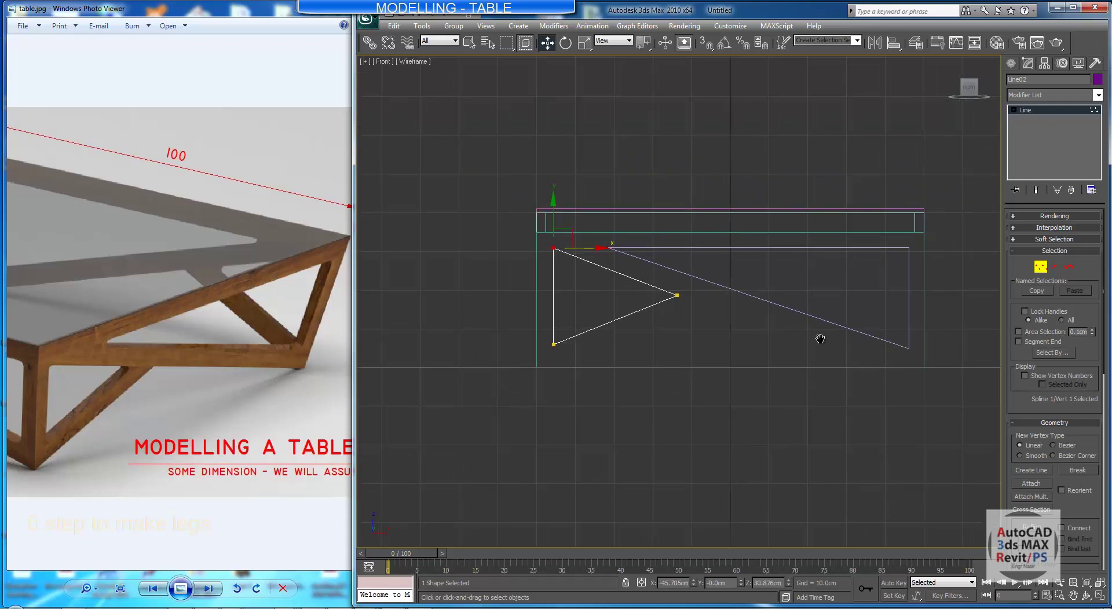
{"action": "left_click", "coordinate": [1048, 264]}
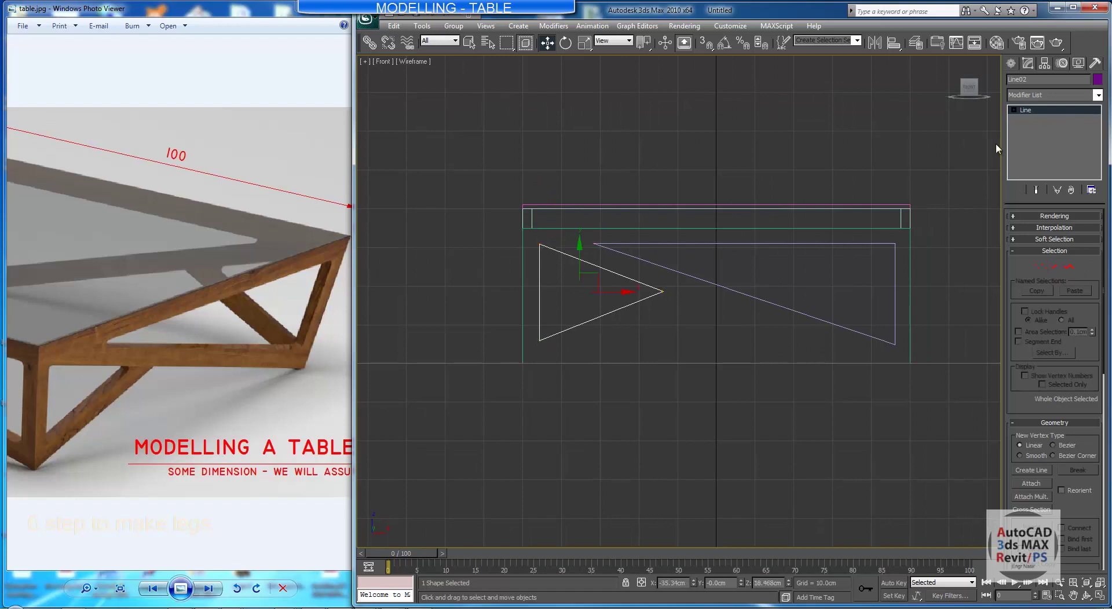
Draw a third closed triangular spline about 90 cm wide and 18 cm tall on the ground line, with its apex between the other two triangles
{"action": "left_click", "coordinate": [1015, 65]}
{"action": "left_click", "coordinate": [1033, 149]}
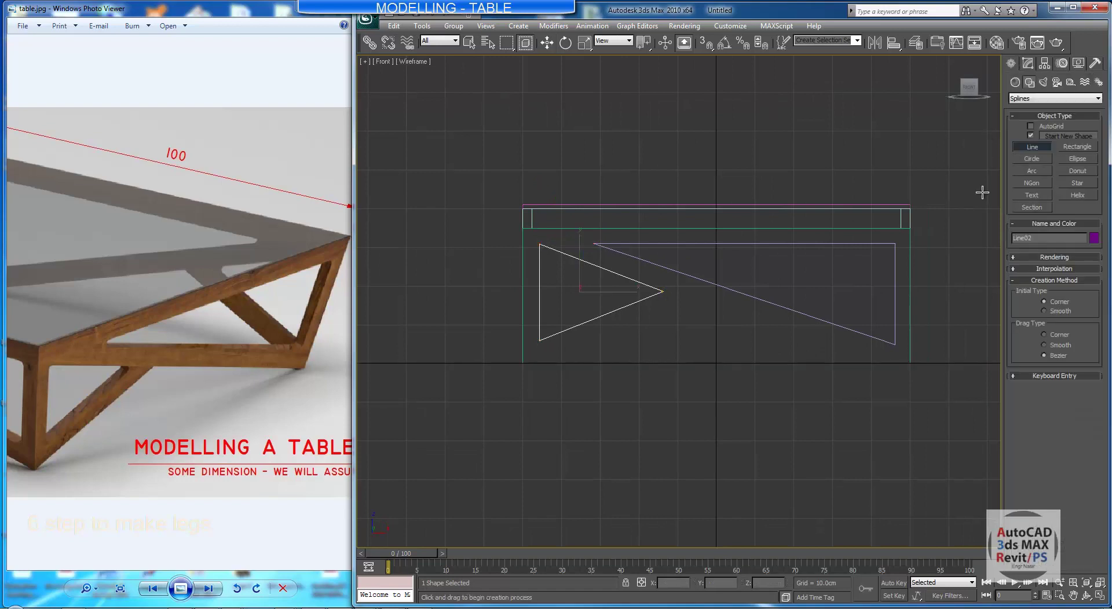
{"action": "middle_click_drag", "start_coordinate": [698, 292], "coordinate": [675, 264]}
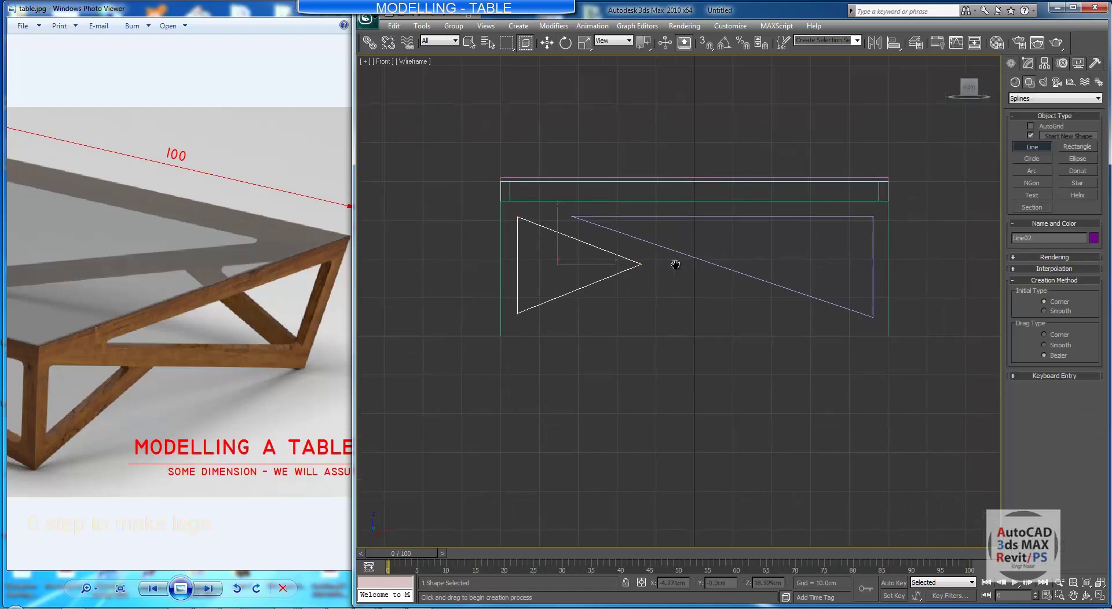
{"action": "left_click", "coordinate": [519, 337]}
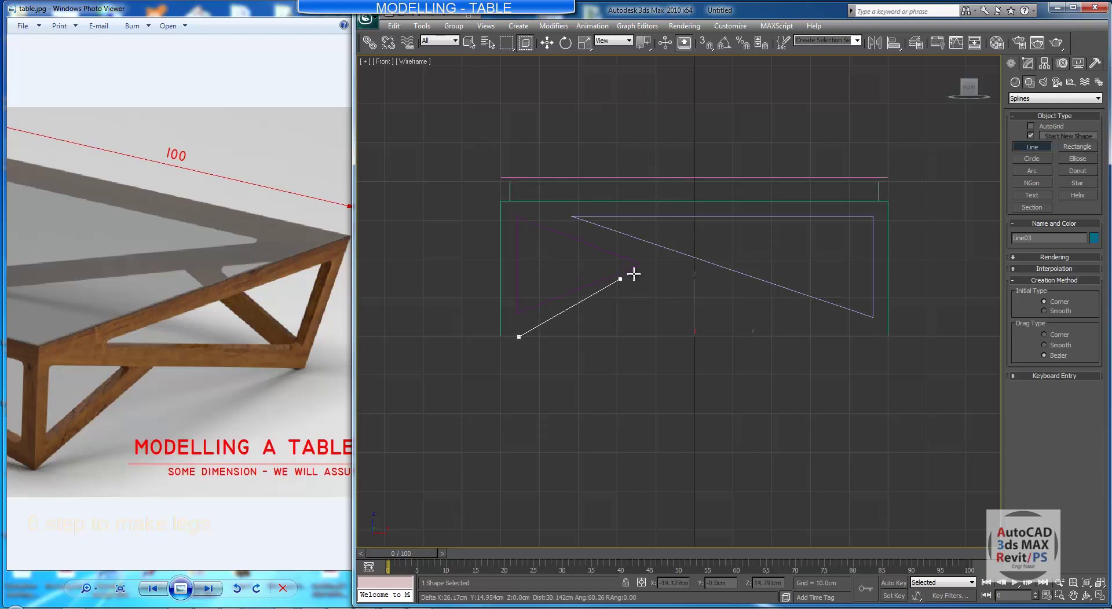
{"action": "left_click", "coordinate": [680, 267]}
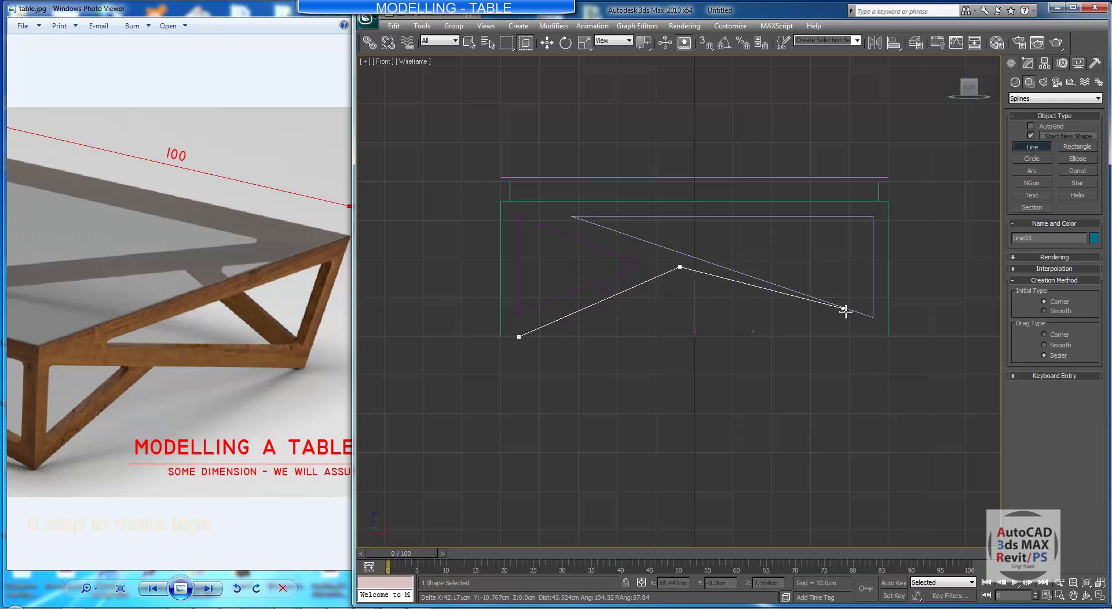
{"action": "left_click", "coordinate": [868, 337]}
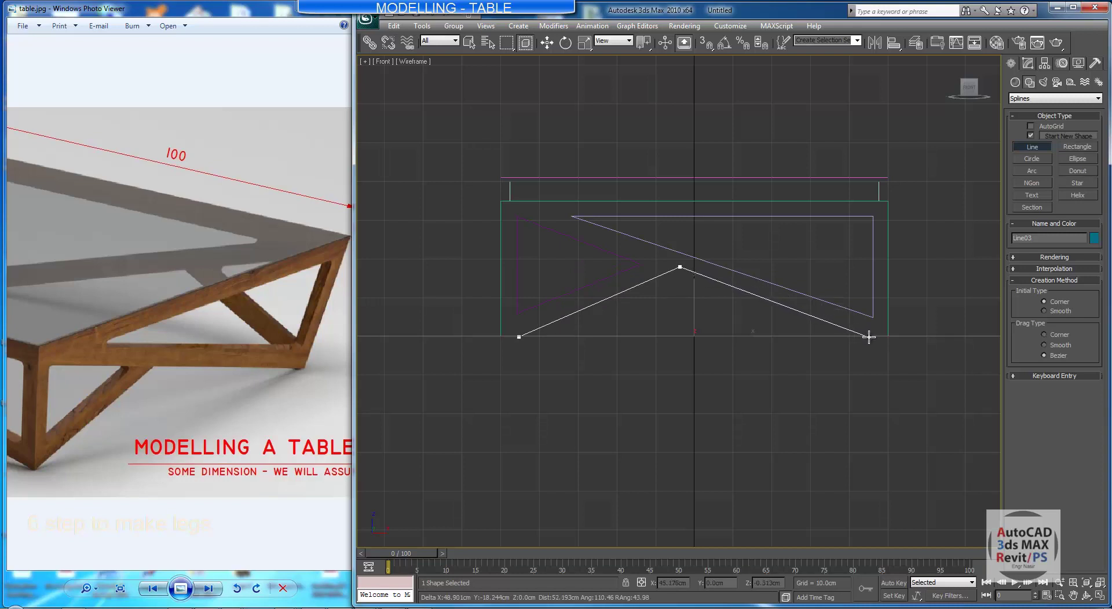
{"action": "left_click", "coordinate": [519, 337]}
{"action": "left_click", "coordinate": [555, 348]}
Inspect the three triangular splines and the side panel from an oblique angle, and clear the selection
{"action": "middle_click_drag", "start_coordinate": [708, 321], "coordinate": [740, 292]}
{"action": "key", "text": "w"}
{"action": "key", "text": "F3"}
{"action": "key", "text": "F3"}
{"action": "scroll", "coordinate": [739, 293], "scroll_direction": "down", "scroll_amount": 2}
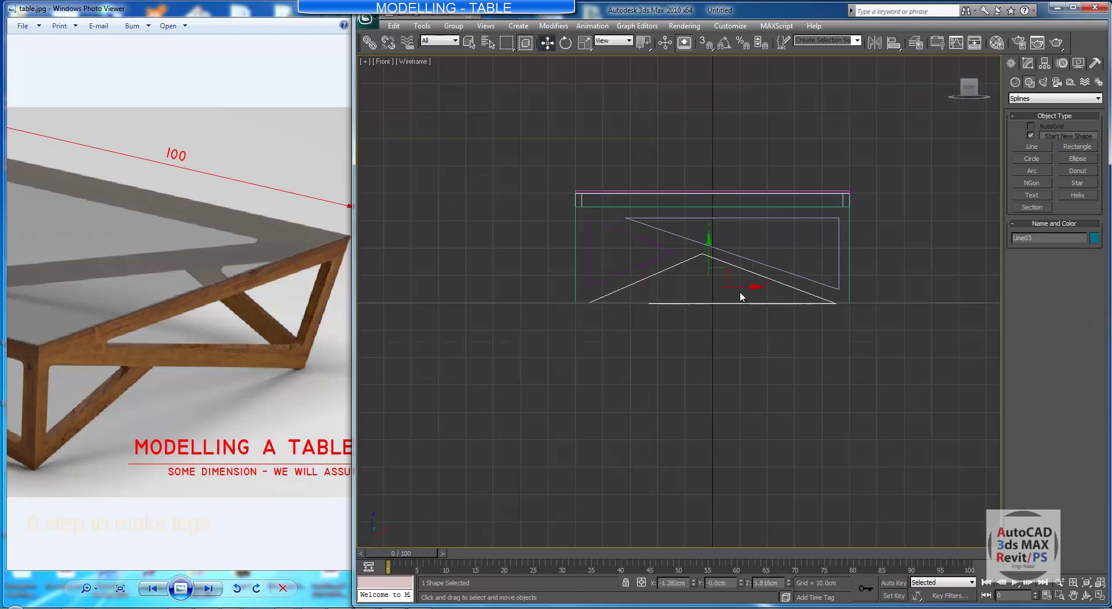
{"action": "left_click", "coordinate": [1086, 595]}
{"action": "left_click_drag", "start_coordinate": [720, 385], "coordinate": [582, 181]}
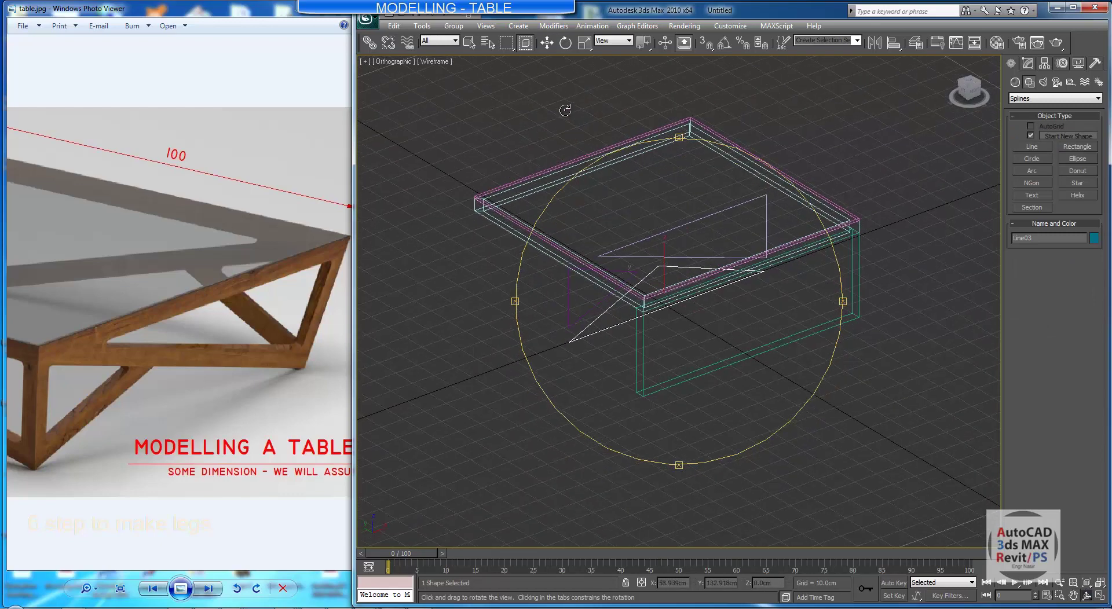
{"action": "left_click", "coordinate": [547, 42]}
{"action": "left_click", "coordinate": [667, 229]}
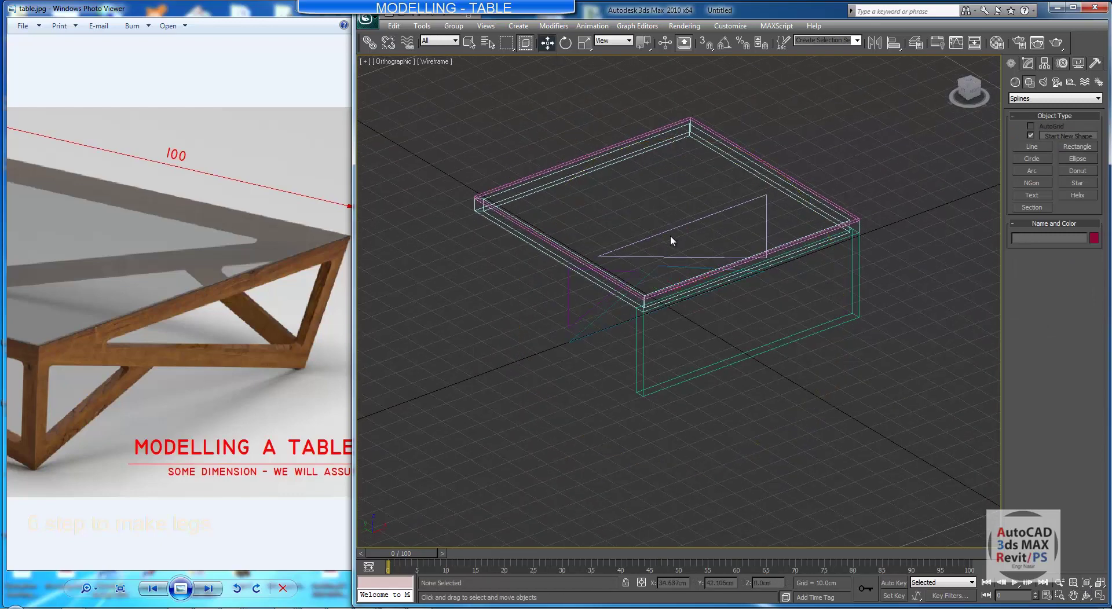
Select all three triangular splines, move them about 55 cm along Y onto the side panel, and shade the view
{"action": "left_click", "coordinate": [646, 273], "text": "ctrl"}
{"action": "left_click", "coordinate": [626, 272], "text": "ctrl"}
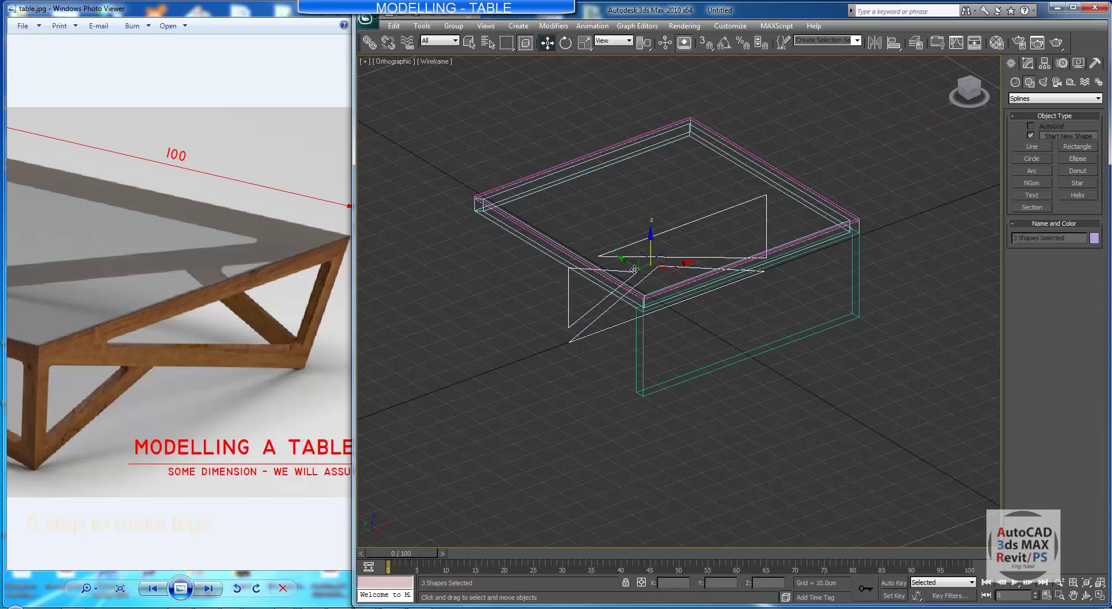
{"action": "left_click_drag", "start_coordinate": [636, 263], "coordinate": [720, 340]}
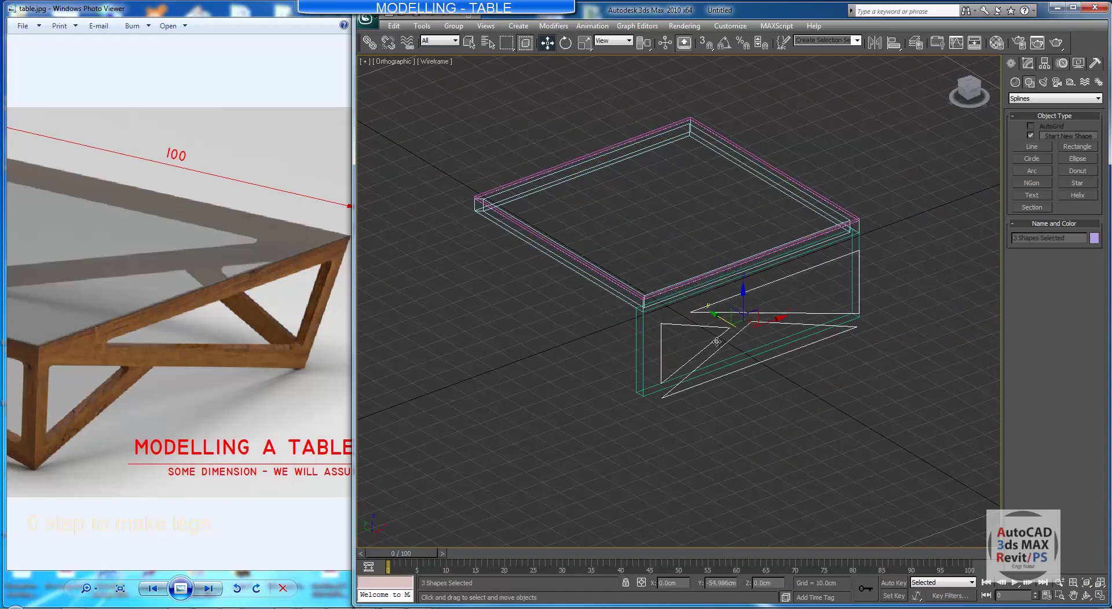
{"action": "key", "text": "F3"}
{"action": "scroll", "coordinate": [744, 349], "scroll_direction": "up", "scroll_amount": 4}
{"action": "middle_click_drag", "start_coordinate": [745, 349], "coordinate": [628, 322]}
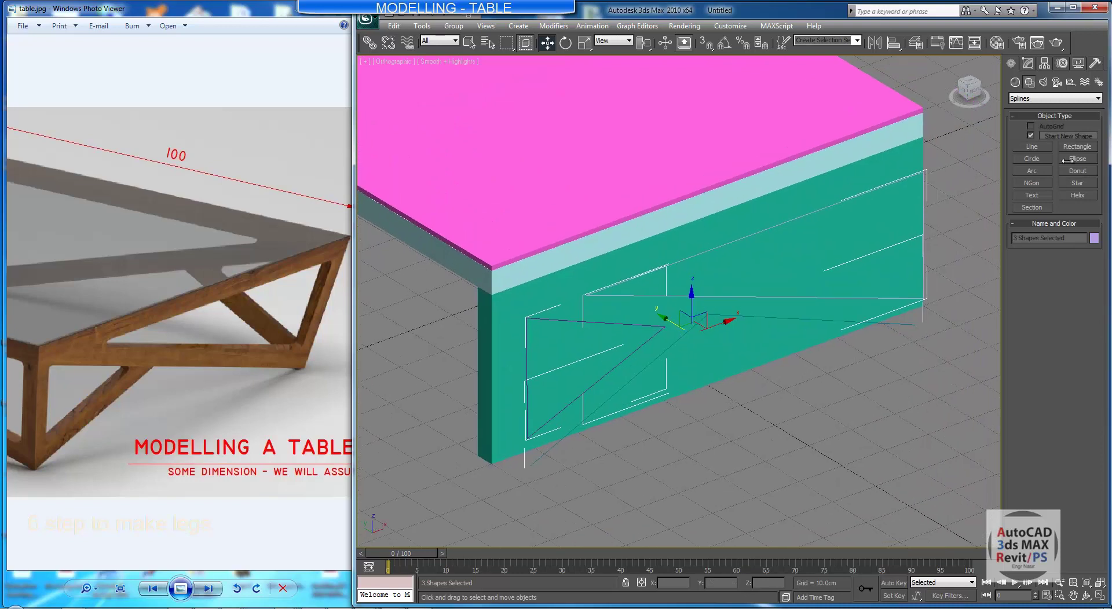
Apply an Extrude modifier to the three triangular splines with an amount of 22 cm
{"action": "left_click", "coordinate": [1028, 63]}
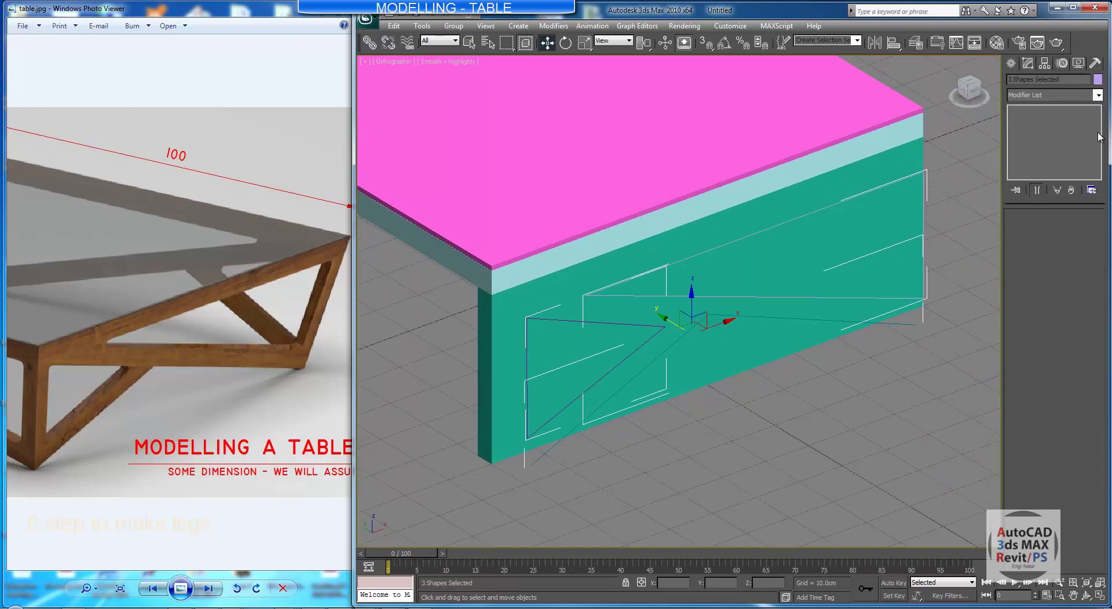
{"action": "left_click", "coordinate": [1098, 95]}
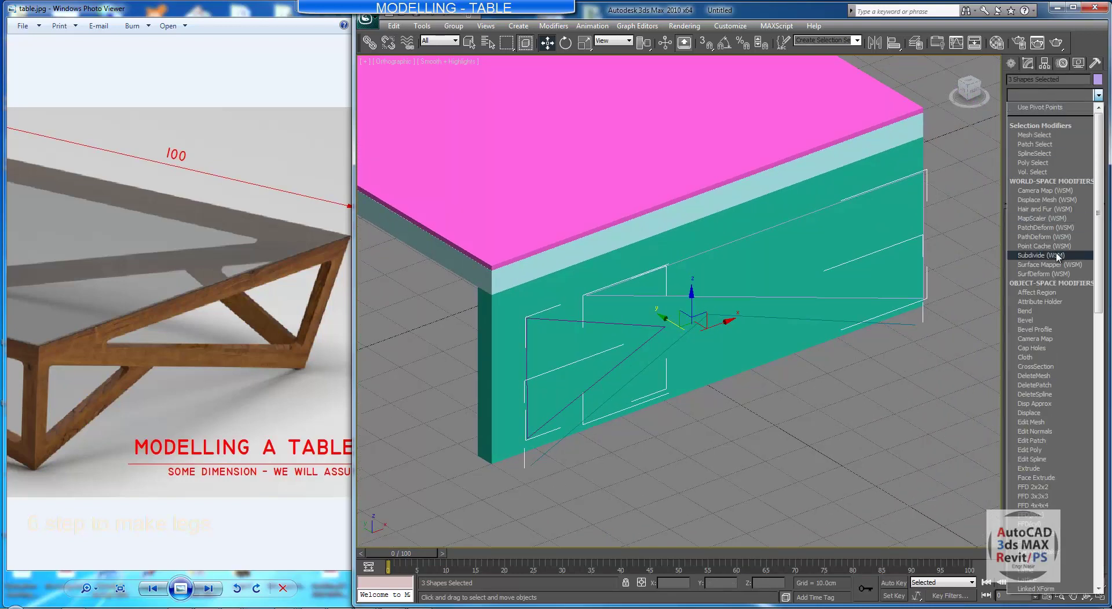
{"action": "key", "text": "e"}
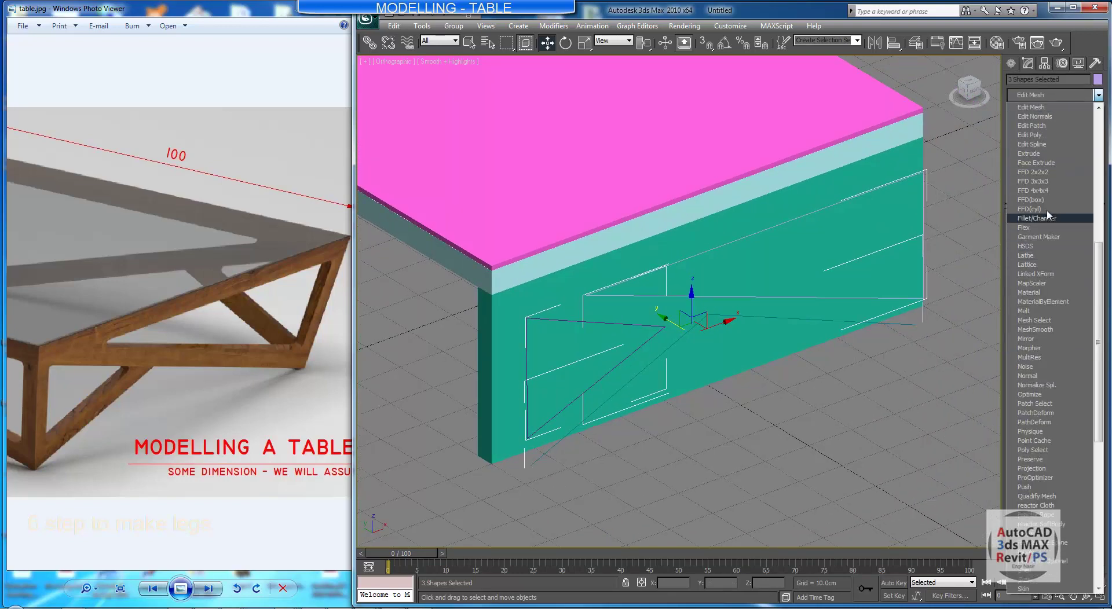
{"action": "left_click", "coordinate": [1029, 154]}
{"action": "middle_click_drag", "start_coordinate": [765, 338], "coordinate": [749, 329]}
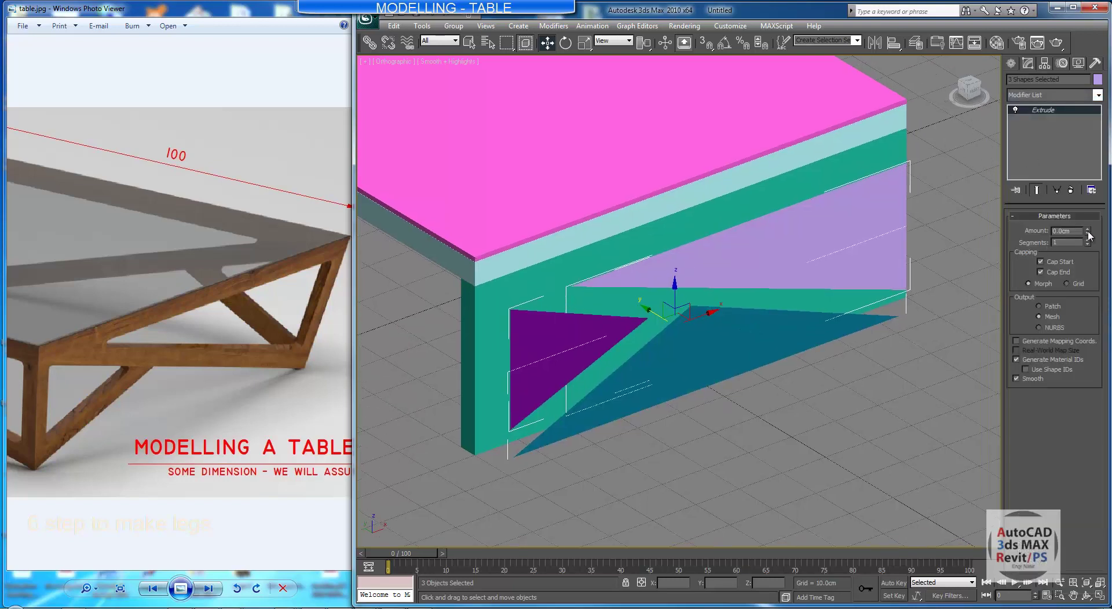
{"action": "left_click_drag", "start_coordinate": [1088, 233], "coordinate": [1088, 222]}
{"action": "middle_click_drag", "start_coordinate": [688, 339], "coordinate": [687, 356]}
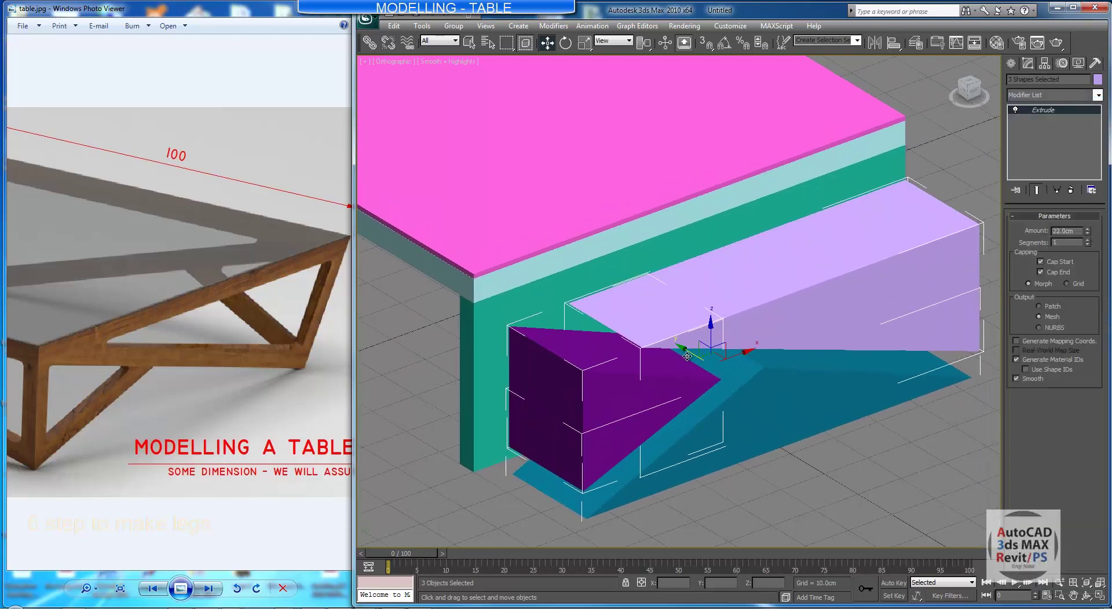
Move the three extruded triangles about 20 cm along Y so they pass through the side panel, and deselect them
{"action": "left_click_drag", "start_coordinate": [687, 351], "coordinate": [620, 310]}
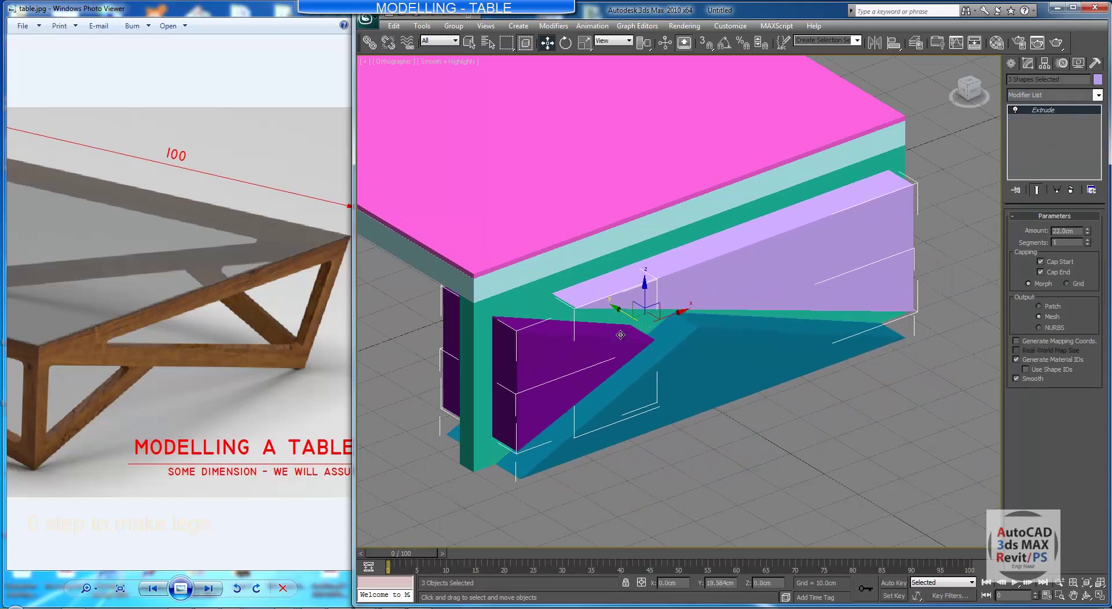
{"action": "middle_click_drag", "start_coordinate": [712, 345], "coordinate": [661, 354]}
{"action": "left_click", "coordinate": [901, 276]}
{"action": "middle_click_drag", "start_coordinate": [719, 312], "coordinate": [743, 312]}
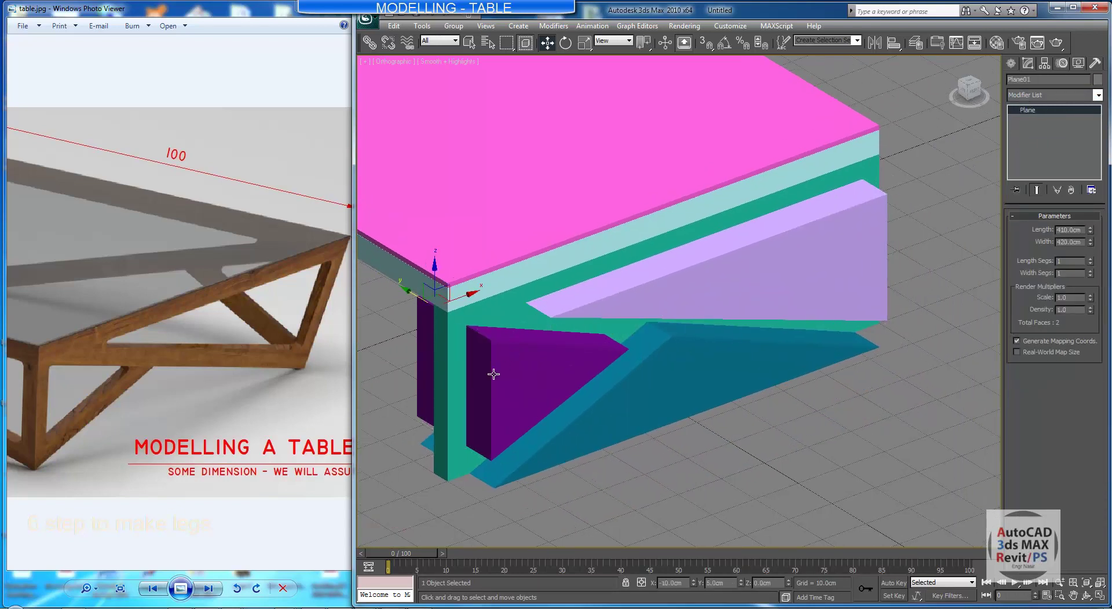
Select the green side panel and maximize the modelling window
{"action": "left_click", "coordinate": [455, 378]}
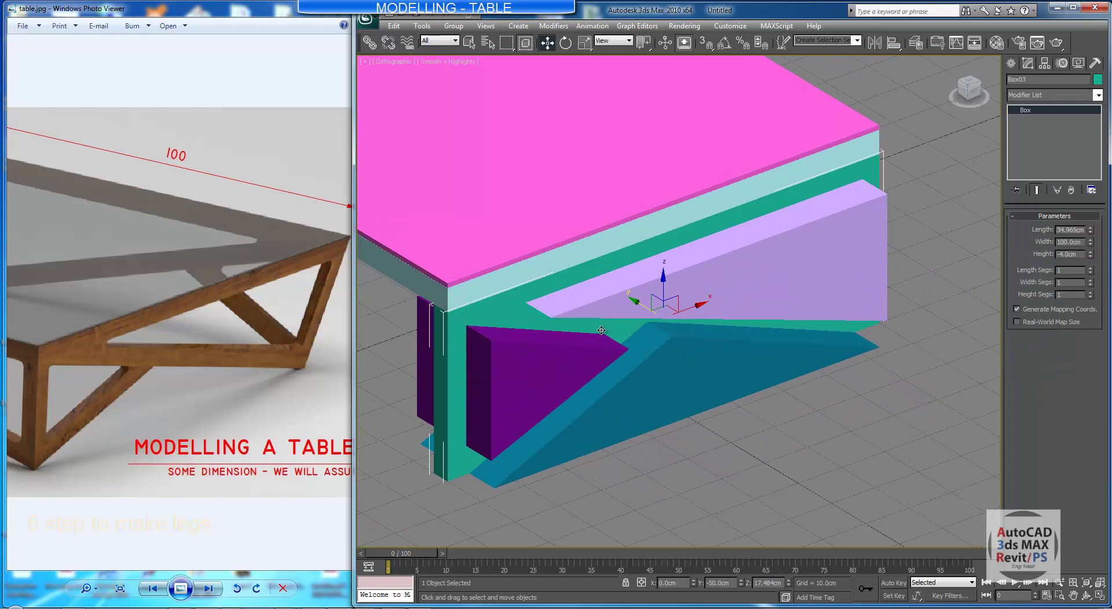
{"action": "left_click", "coordinate": [1073, 7]}
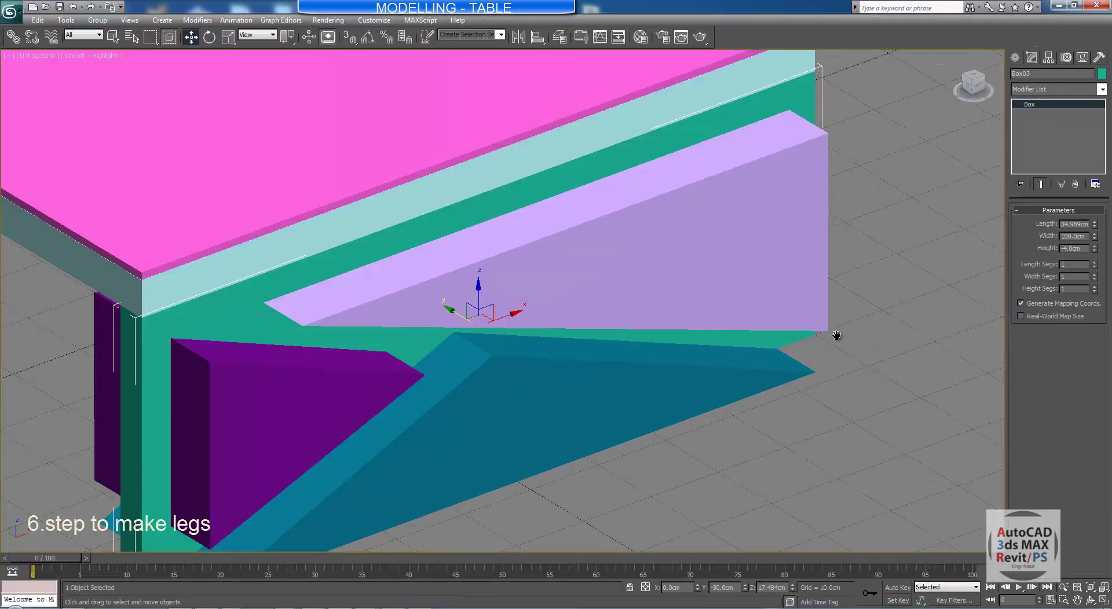
{"action": "middle_click_drag", "start_coordinate": [837, 336], "coordinate": [717, 318]}
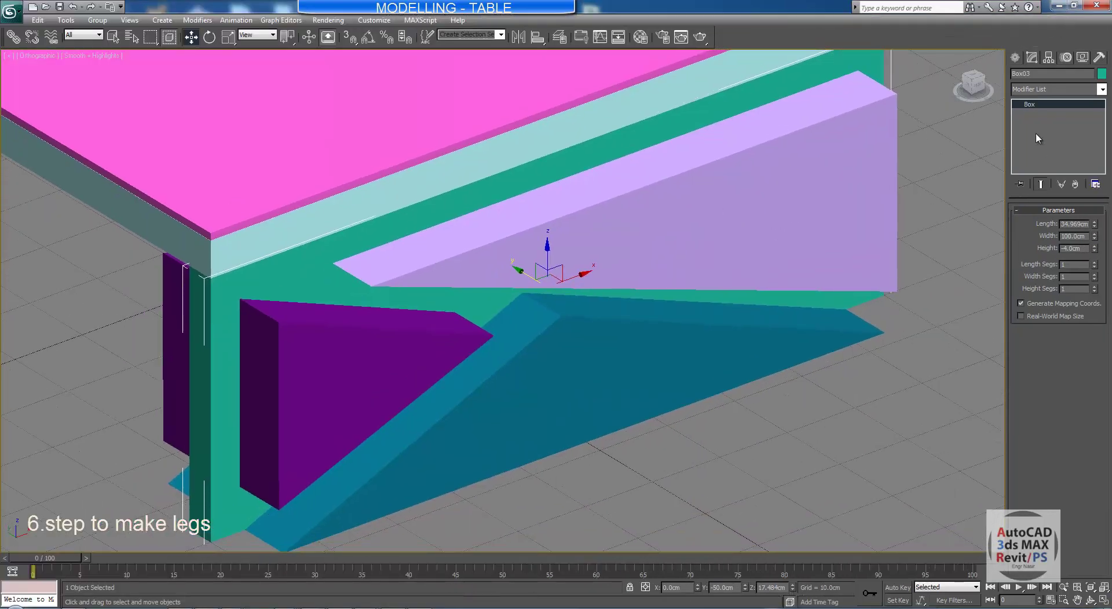
Subtract the three extruded triangles from the side panel with a ProBoolean compound object, starting with the large upper one
{"action": "left_click", "coordinate": [1015, 57]}
{"action": "left_click", "coordinate": [1033, 76]}
{"action": "left_click", "coordinate": [1026, 92]}
{"action": "left_click", "coordinate": [1019, 76]}
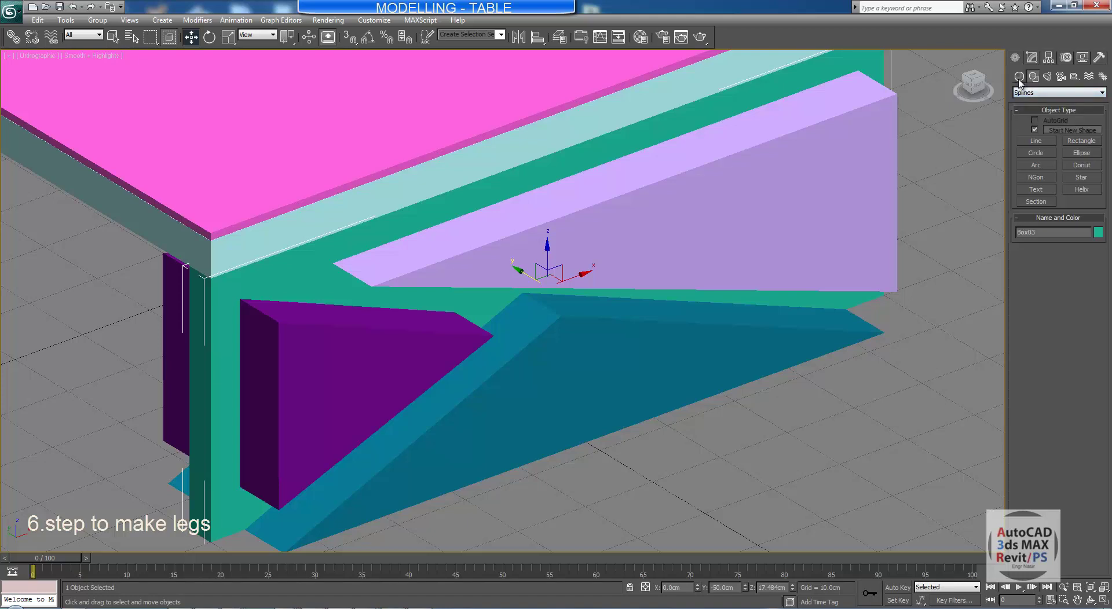
{"action": "left_click", "coordinate": [1020, 76]}
{"action": "left_click", "coordinate": [1023, 92]}
{"action": "left_click", "coordinate": [1022, 119]}
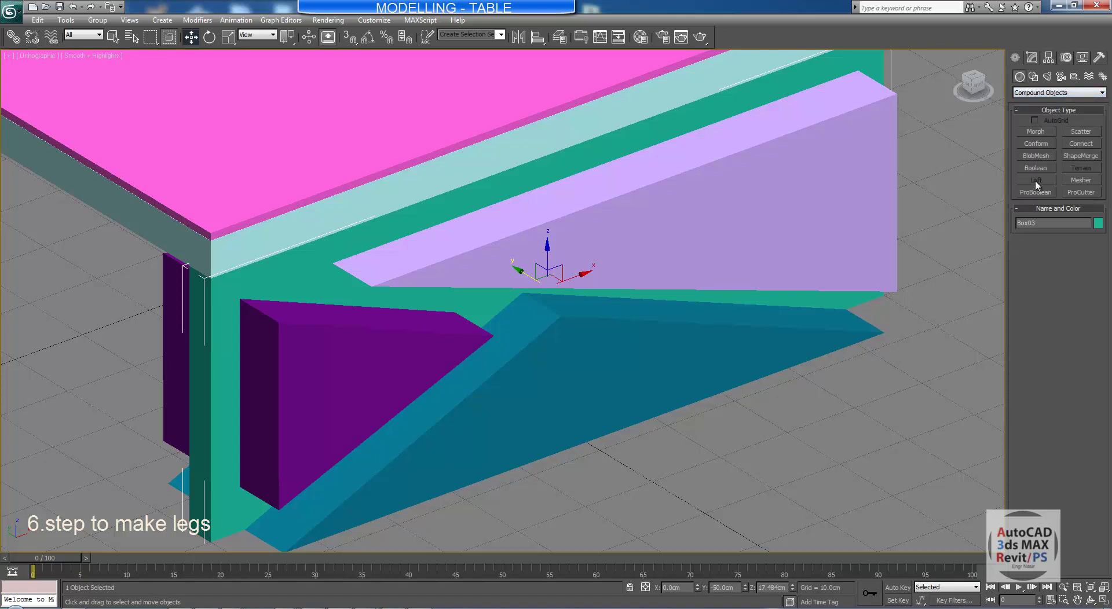
{"action": "left_click", "coordinate": [1037, 193]}
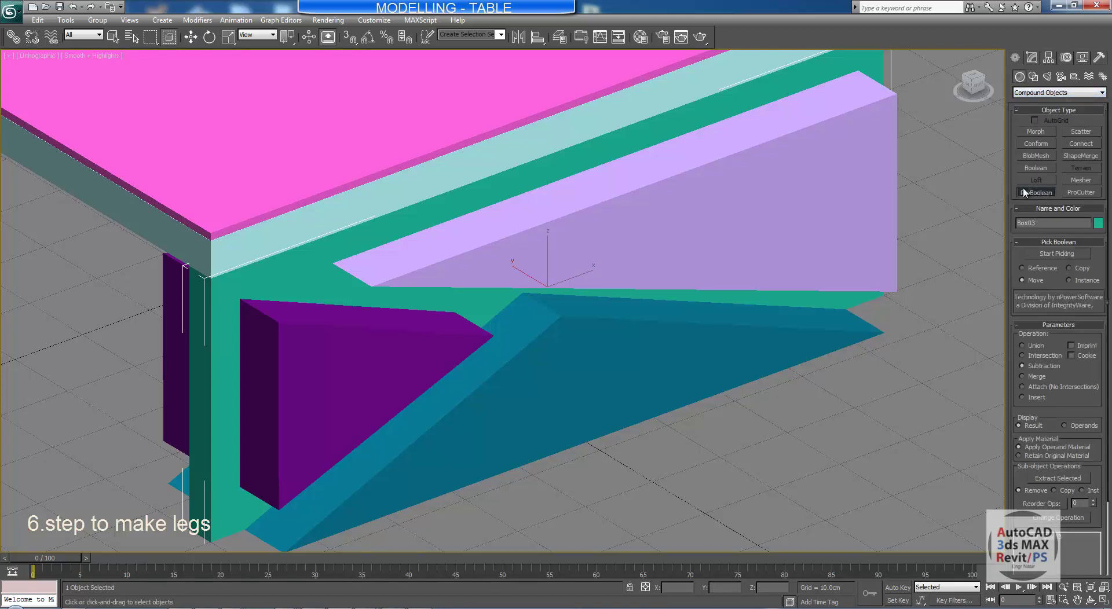
{"action": "left_click", "coordinate": [1058, 255]}
{"action": "left_click", "coordinate": [733, 238]}
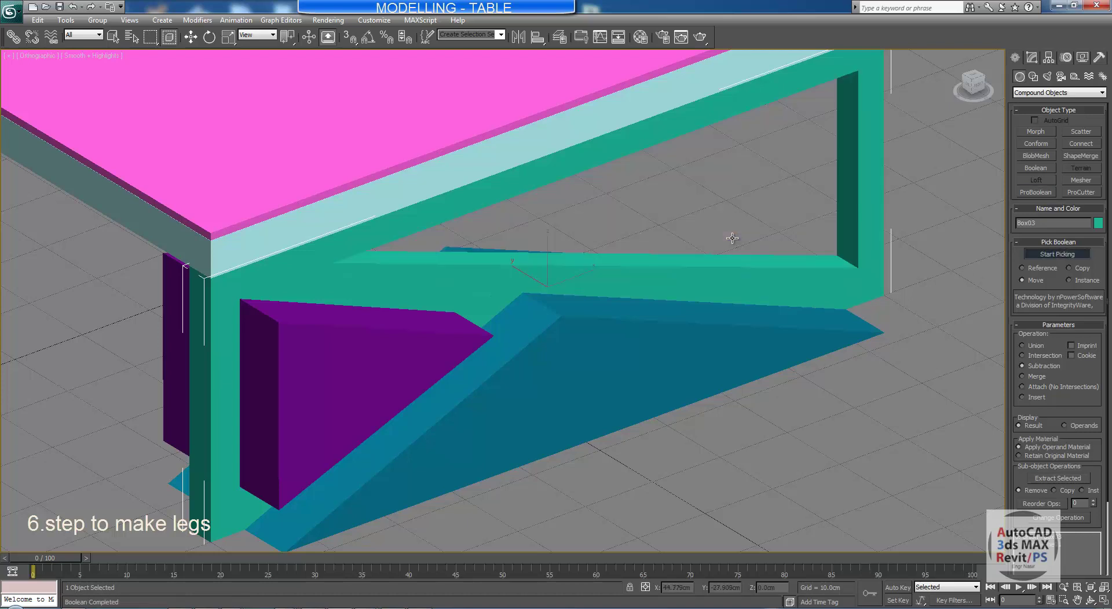
{"action": "left_click", "coordinate": [600, 346]}
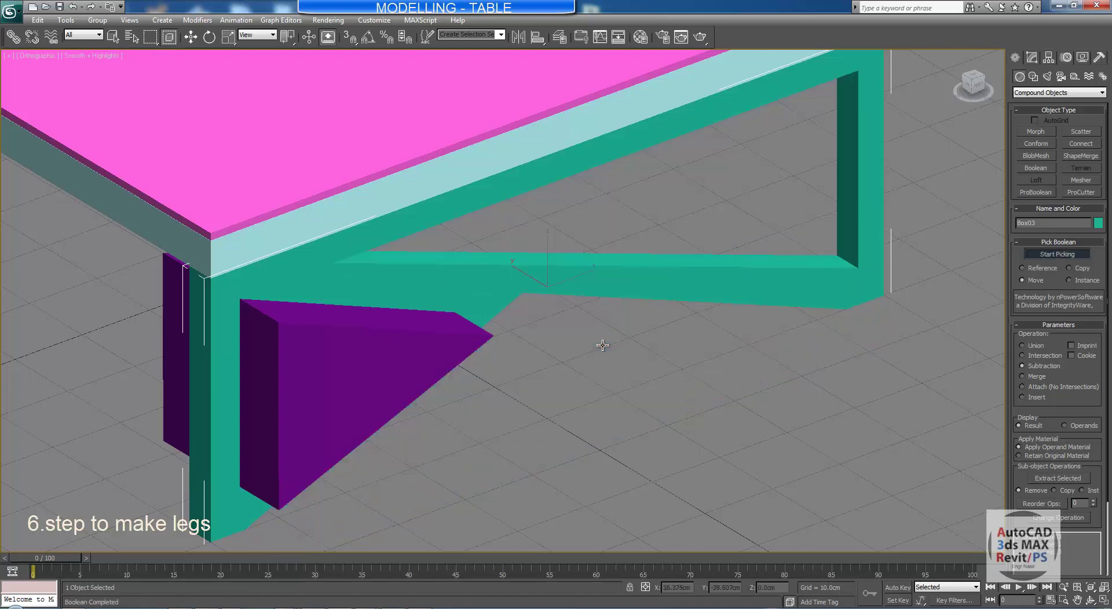
{"action": "left_click", "coordinate": [432, 350]}
{"action": "middle_click_drag", "start_coordinate": [432, 350], "coordinate": [469, 336]}
{"action": "scroll", "coordinate": [506, 339], "scroll_direction": "down", "scroll_amount": 5}
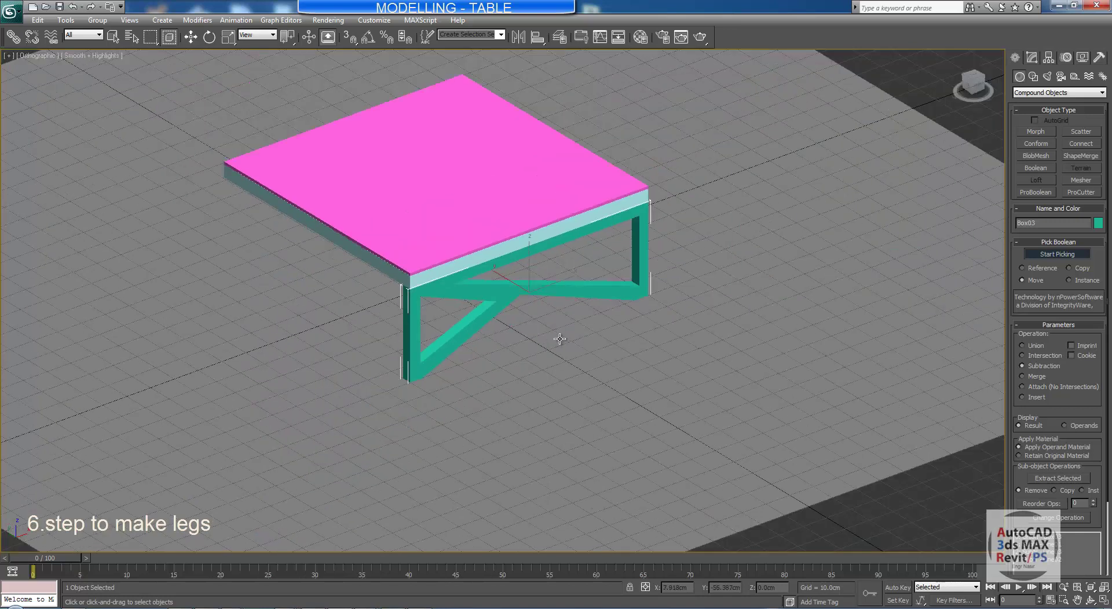
Inspect the cut leg panel up close and from afar, leave the boolean picking, and reselect the panel
{"action": "middle_click_drag", "start_coordinate": [819, 258], "coordinate": [809, 277]}
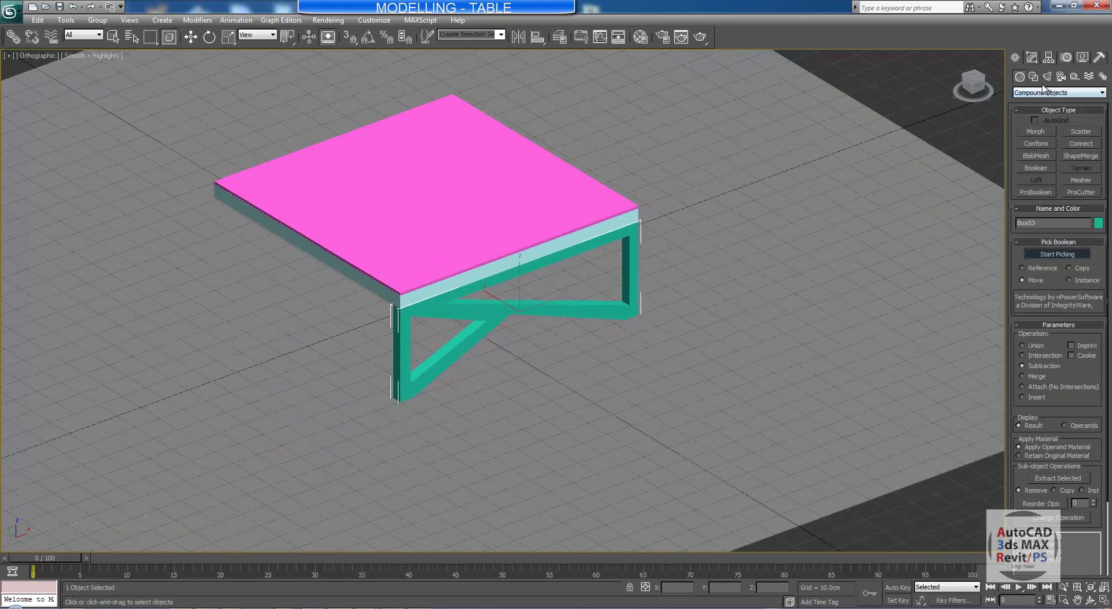
{"action": "scroll", "coordinate": [638, 276], "scroll_direction": "up", "scroll_amount": 4}
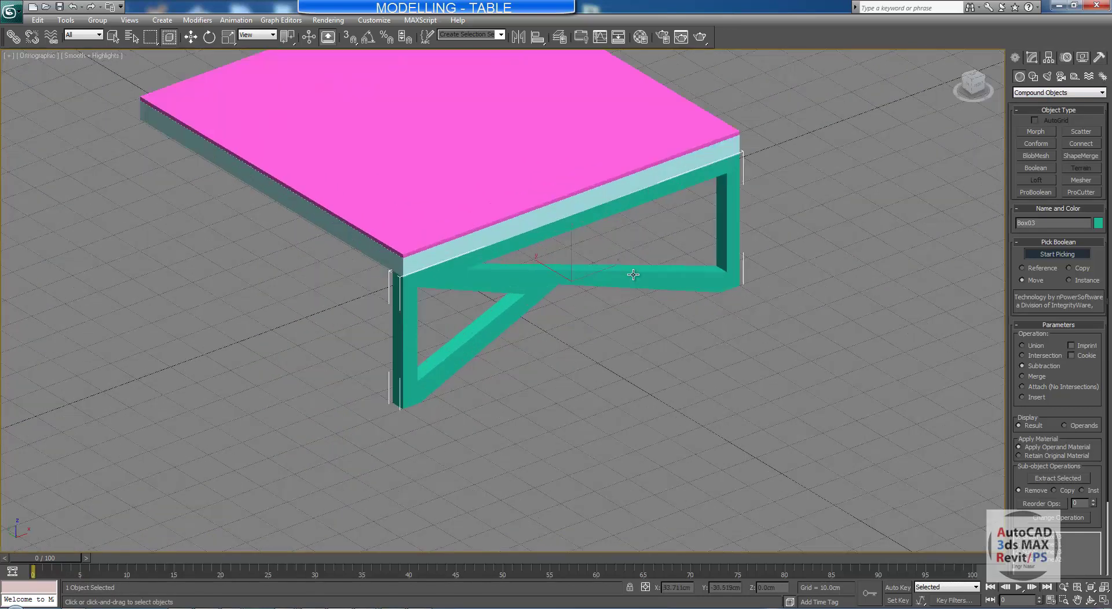
{"action": "middle_click_drag", "start_coordinate": [880, 162], "coordinate": [809, 195]}
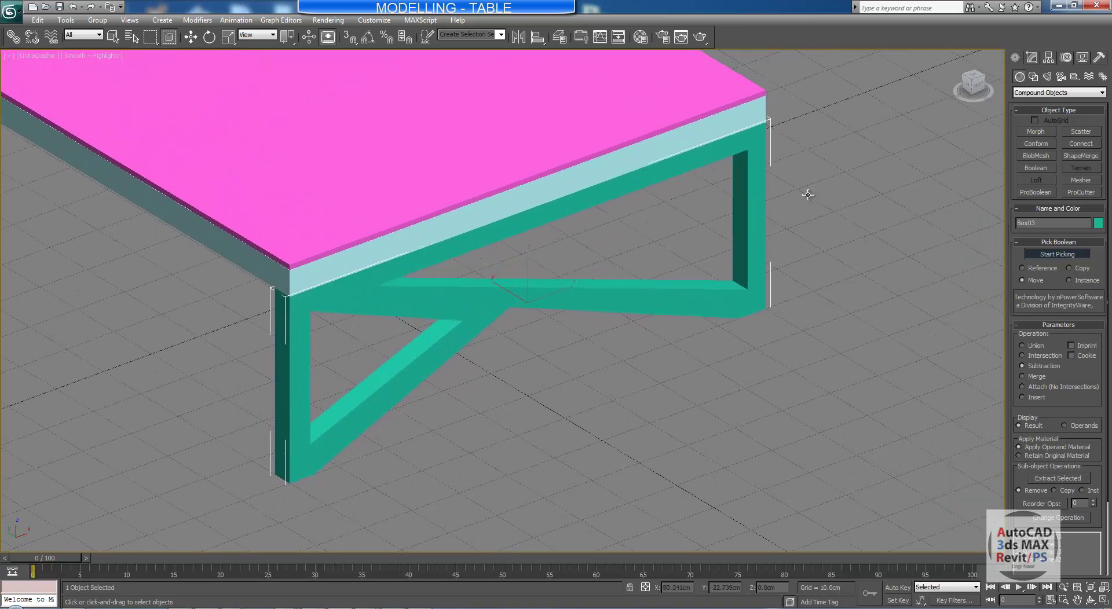
{"action": "scroll", "coordinate": [809, 195], "scroll_direction": "down", "scroll_amount": 4}
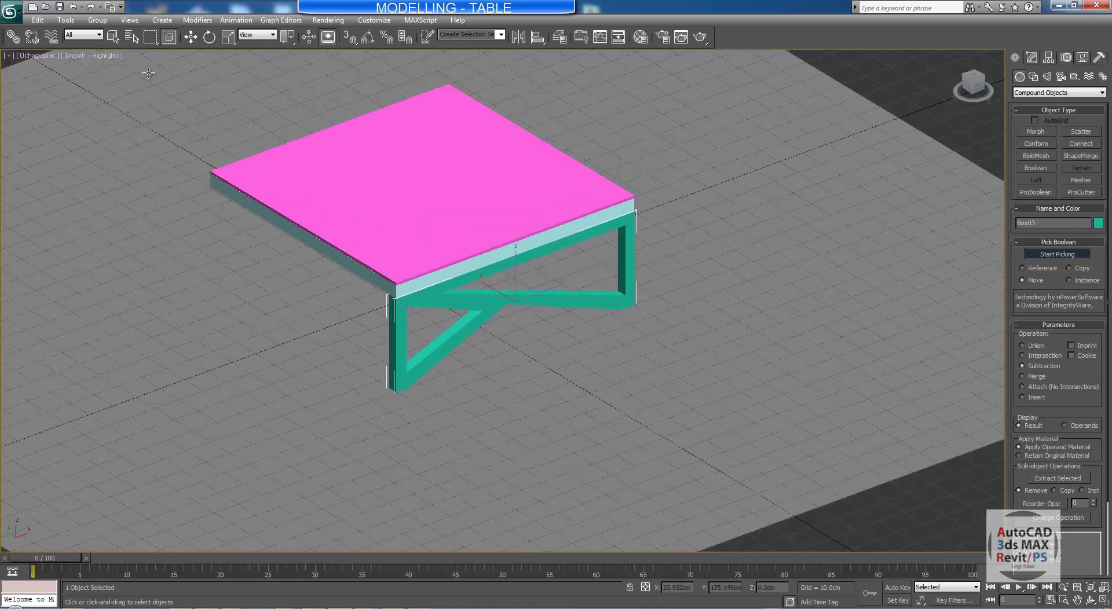
{"action": "left_click", "coordinate": [115, 38]}
{"action": "left_click", "coordinate": [126, 110]}
{"action": "middle_click_drag", "start_coordinate": [447, 307], "coordinate": [491, 286]}
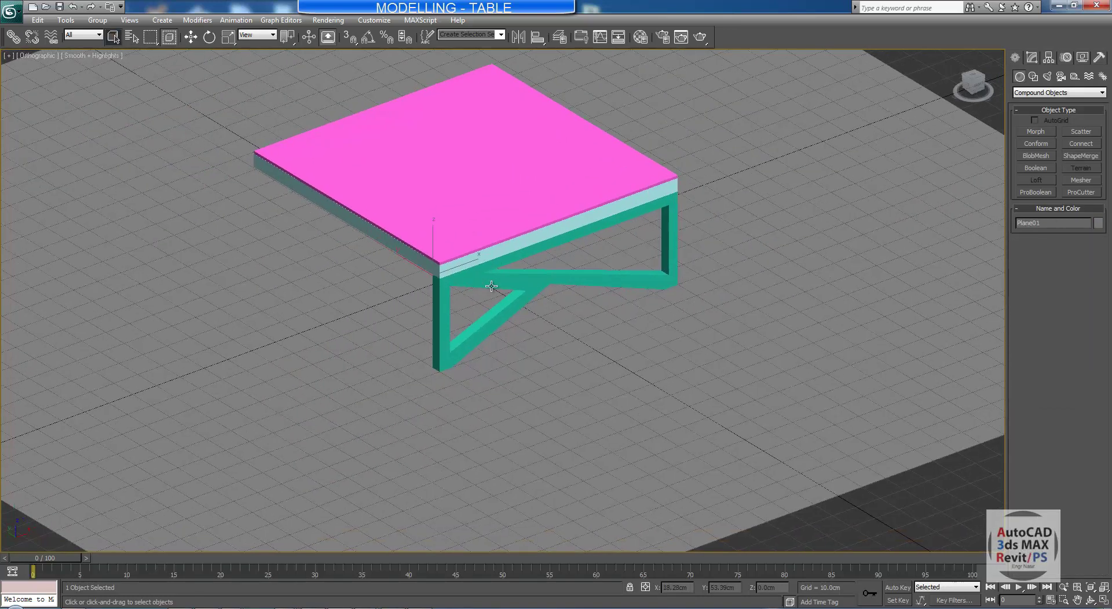
{"action": "scroll", "coordinate": [492, 286], "scroll_direction": "up", "scroll_amount": 2}
{"action": "left_click", "coordinate": [518, 263]}
{"action": "middle_click_drag", "start_coordinate": [599, 264], "coordinate": [588, 284]}
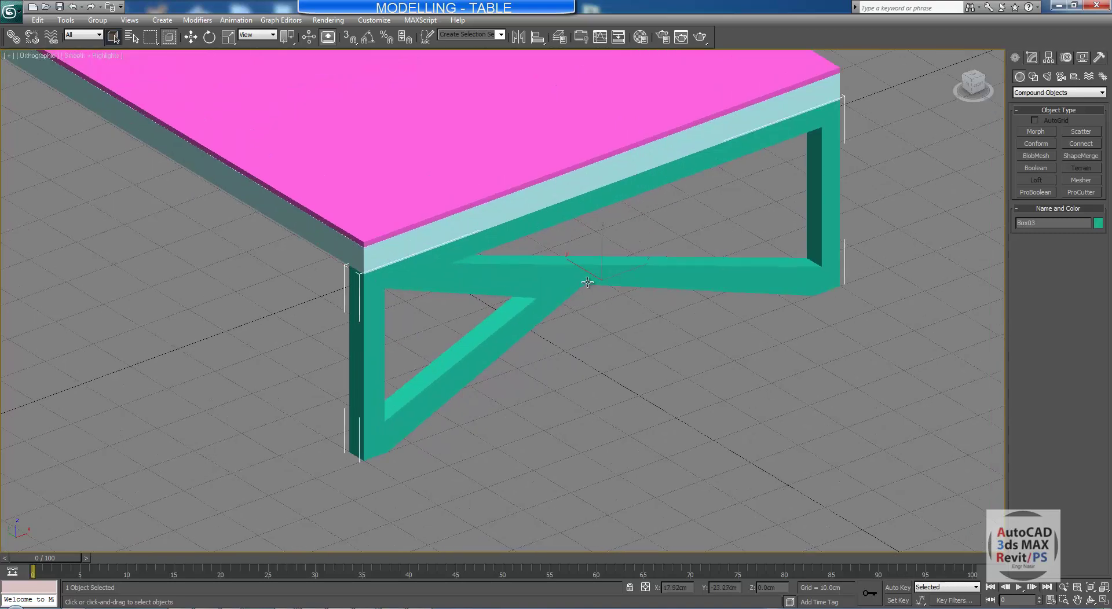
Switch to the reference image in Windows Photo Viewer and compare its leg shape with the modelled leg panel
{"action": "key", "text": "alt+Tab"}
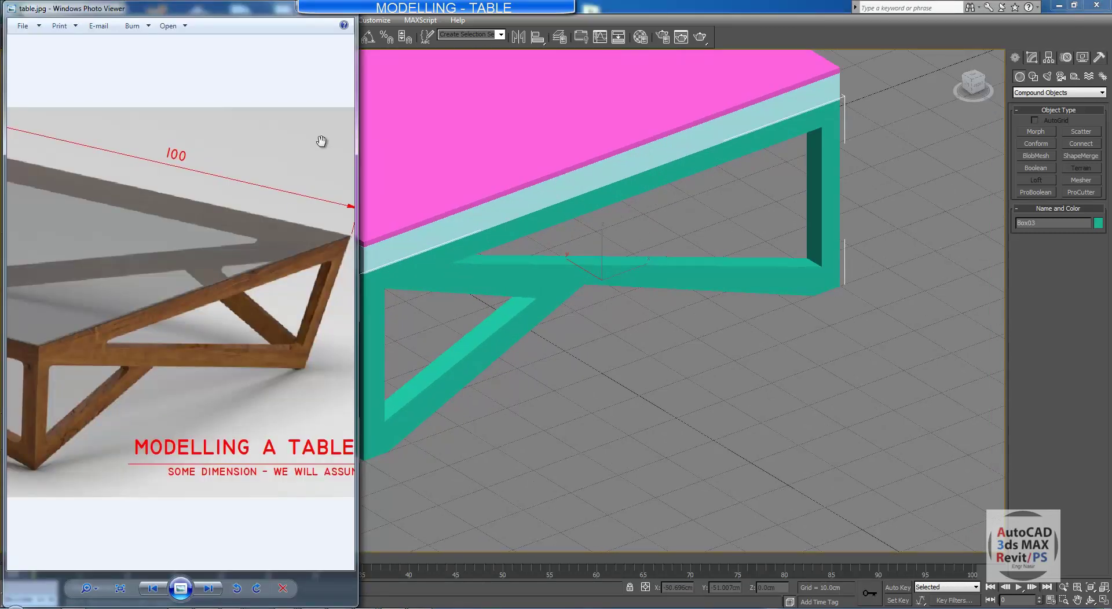
{"action": "double_click", "coordinate": [322, 13]}
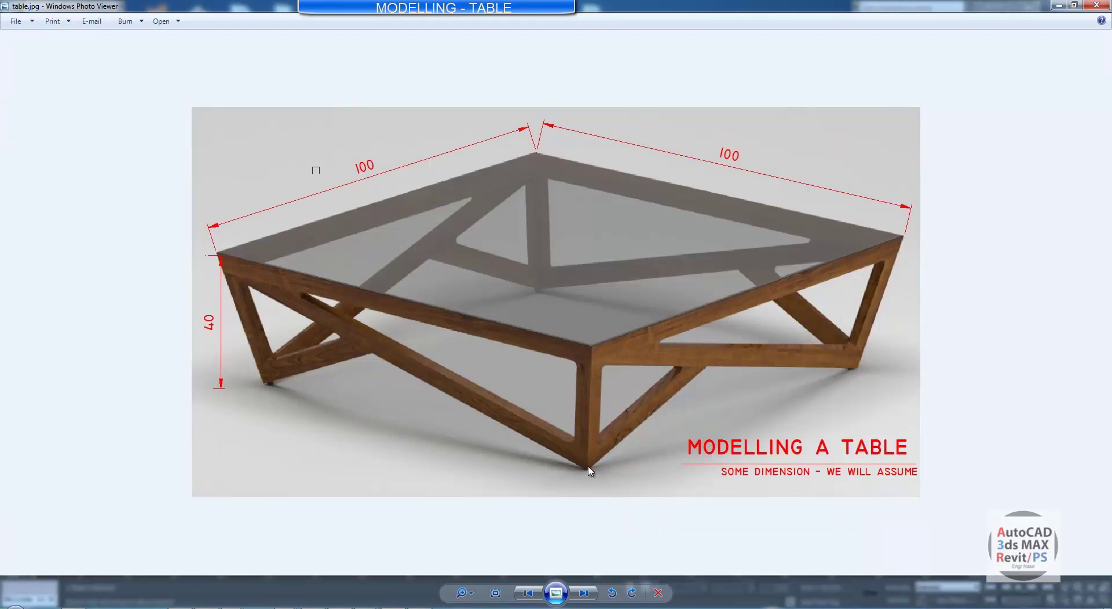
{"action": "left_click", "coordinate": [1059, 5]}
{"action": "middle_click_drag", "start_coordinate": [722, 330], "coordinate": [783, 281]}
{"action": "left_click", "coordinate": [763, 251]}
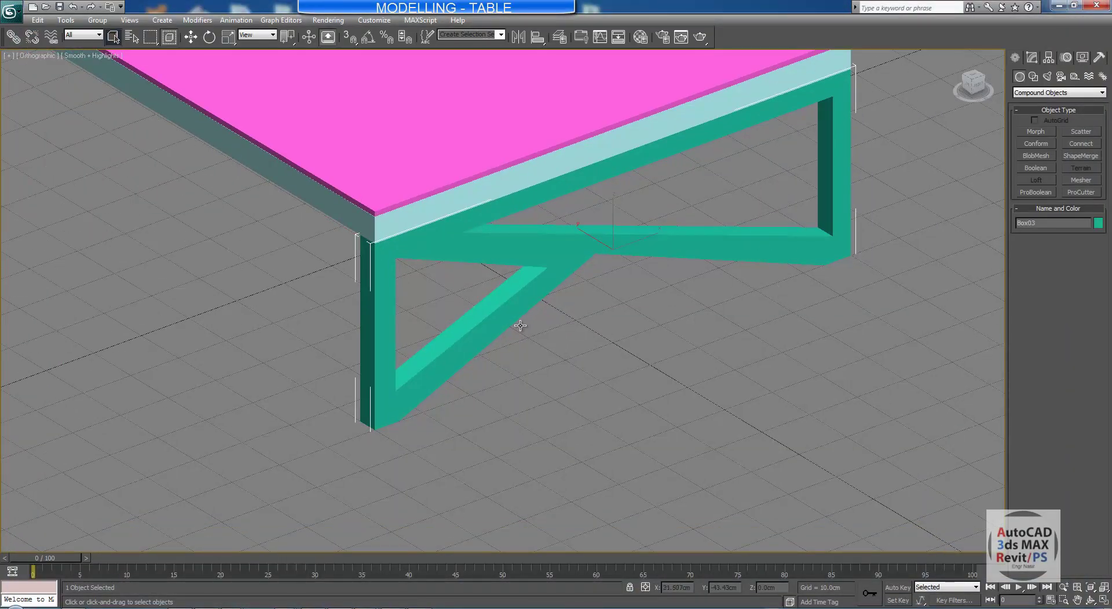
{"action": "left_click", "coordinate": [452, 602]}
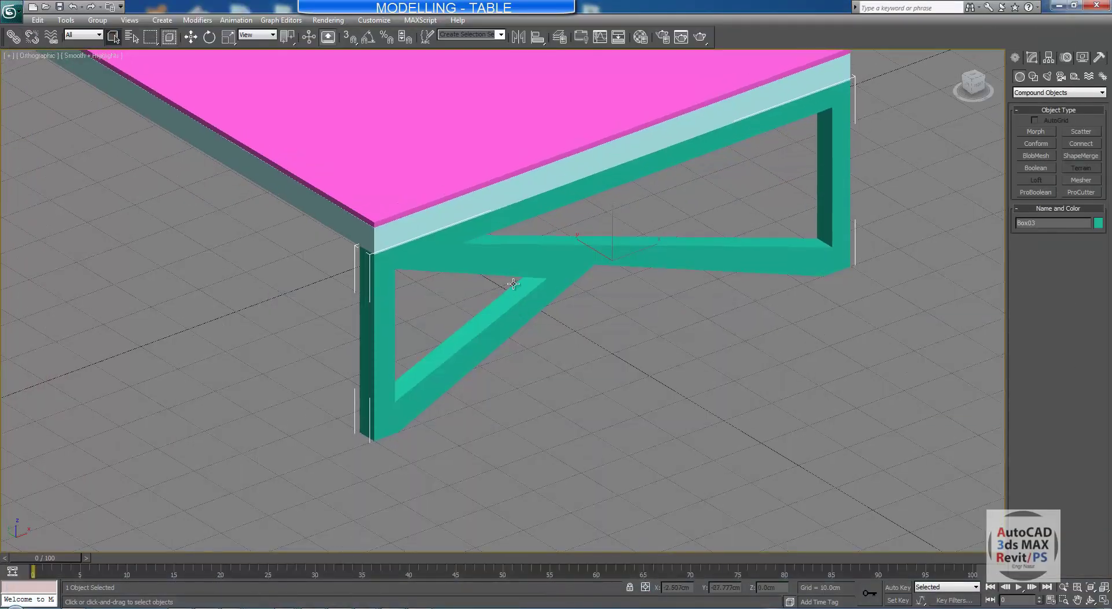
{"action": "scroll", "coordinate": [567, 288], "scroll_direction": "down", "scroll_amount": 5}
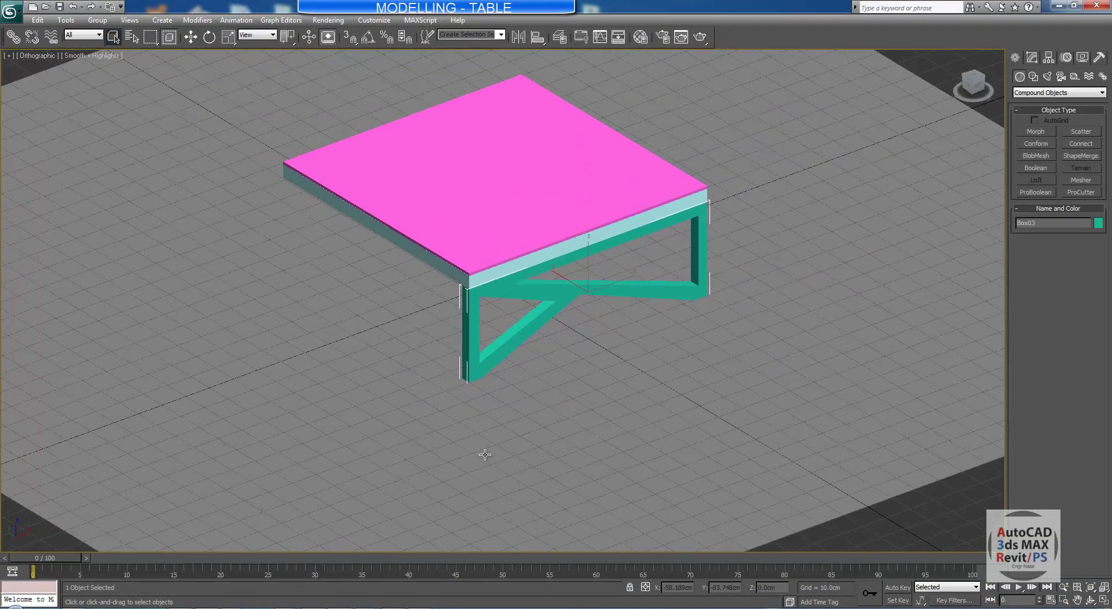
{"action": "left_click", "coordinate": [453, 605]}
In the wireframe top view, move only the leg panel's pivot along Y to the center of the table
{"action": "key", "text": "t"}
{"action": "middle_click_drag", "start_coordinate": [608, 291], "coordinate": [685, 301]}
{"action": "key", "text": "F3"}
{"action": "scroll", "coordinate": [644, 326], "scroll_direction": "down", "scroll_amount": 3}
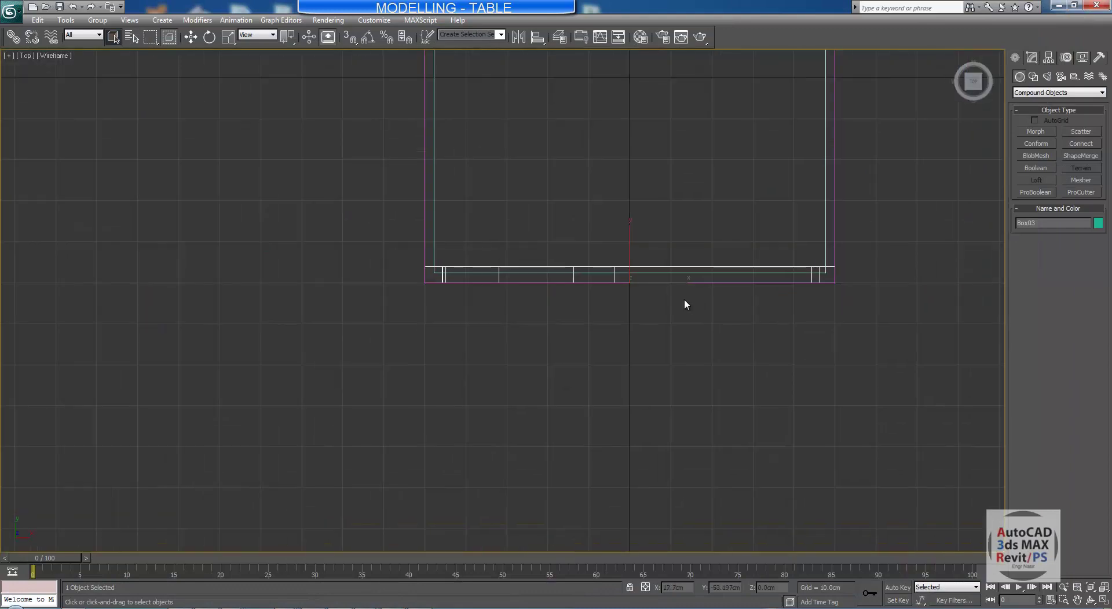
{"action": "scroll", "coordinate": [581, 325], "scroll_direction": "down", "scroll_amount": 4}
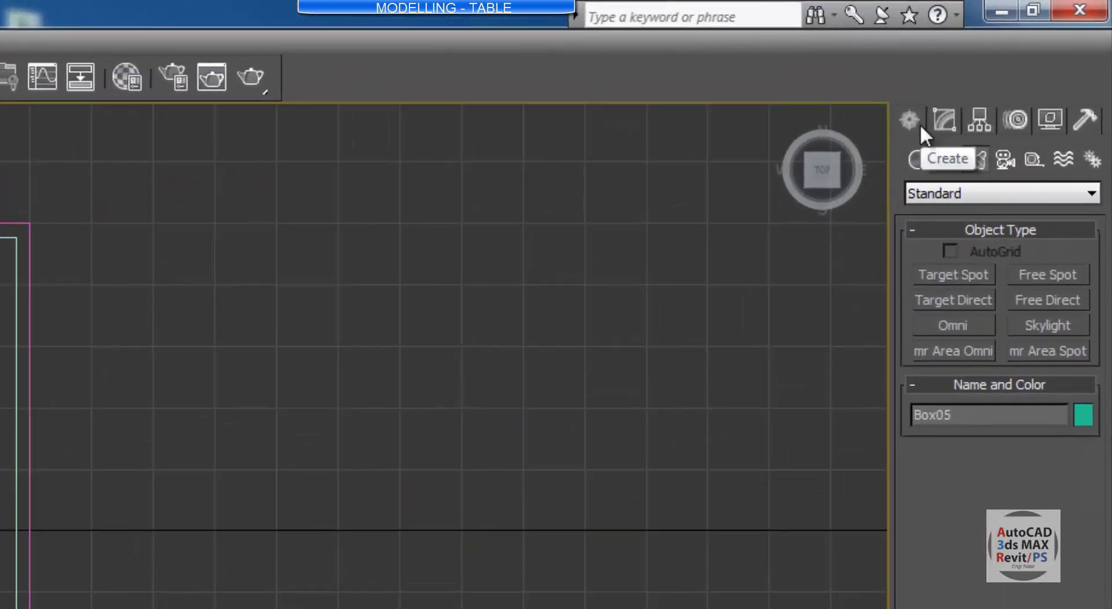
{"action": "left_click", "coordinate": [979, 119]}
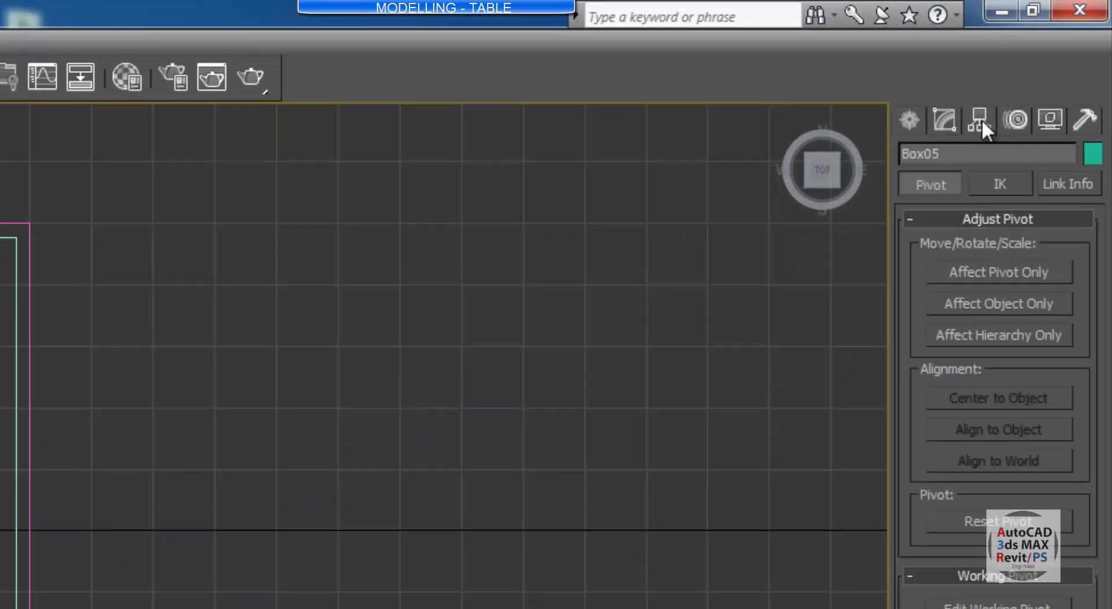
{"action": "left_click", "coordinate": [976, 270]}
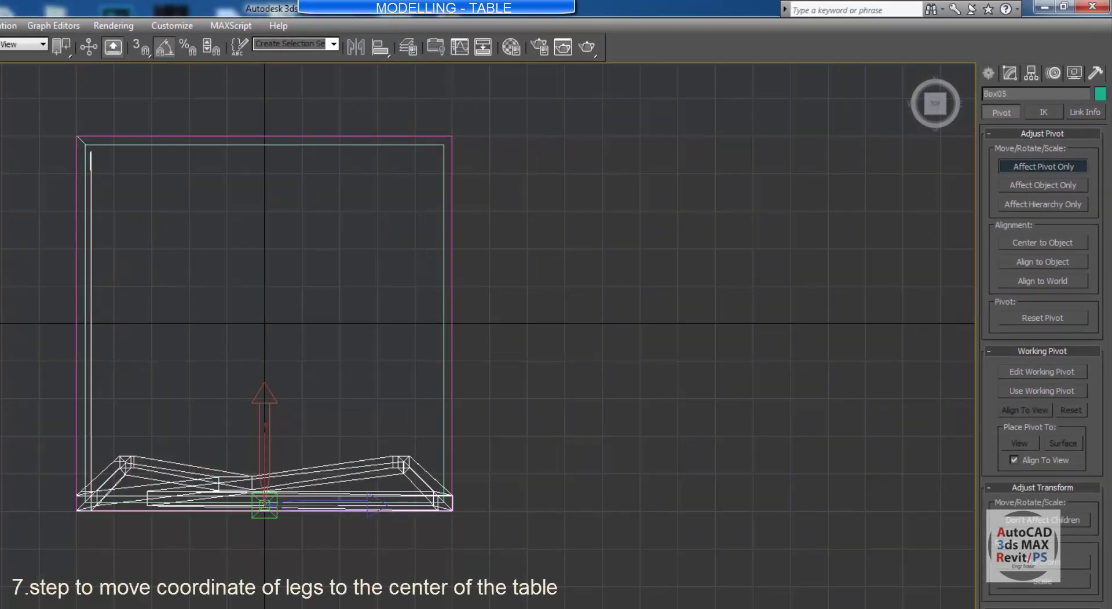
{"action": "left_click_drag", "start_coordinate": [267, 450], "coordinate": [269, 268]}
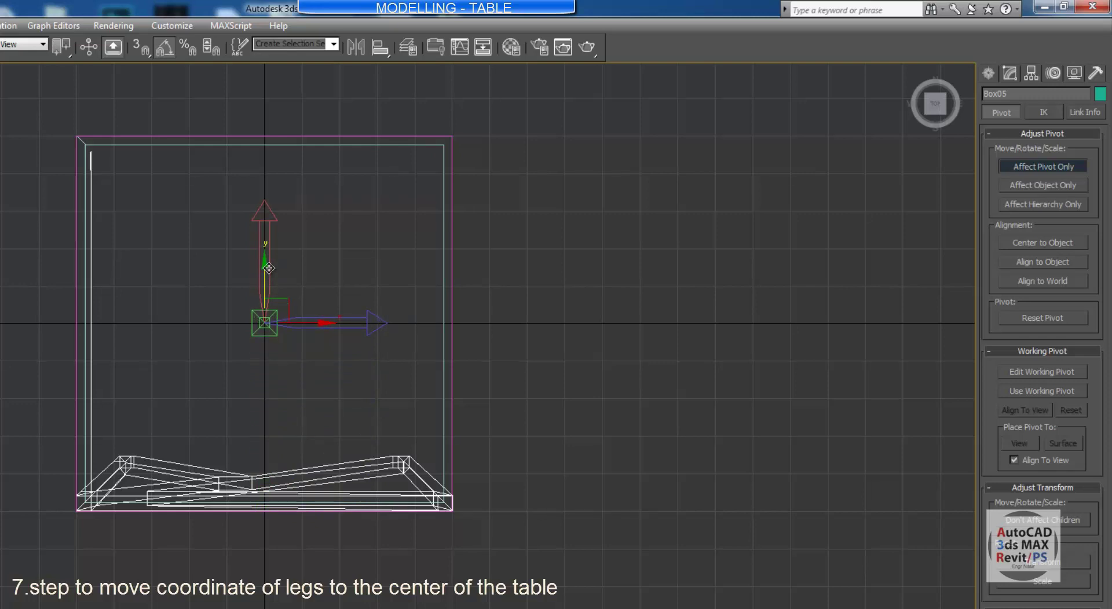
Leave pivot editing and try rotating the leg panel about its pivot at the table's center
{"action": "left_click", "coordinate": [1030, 166]}
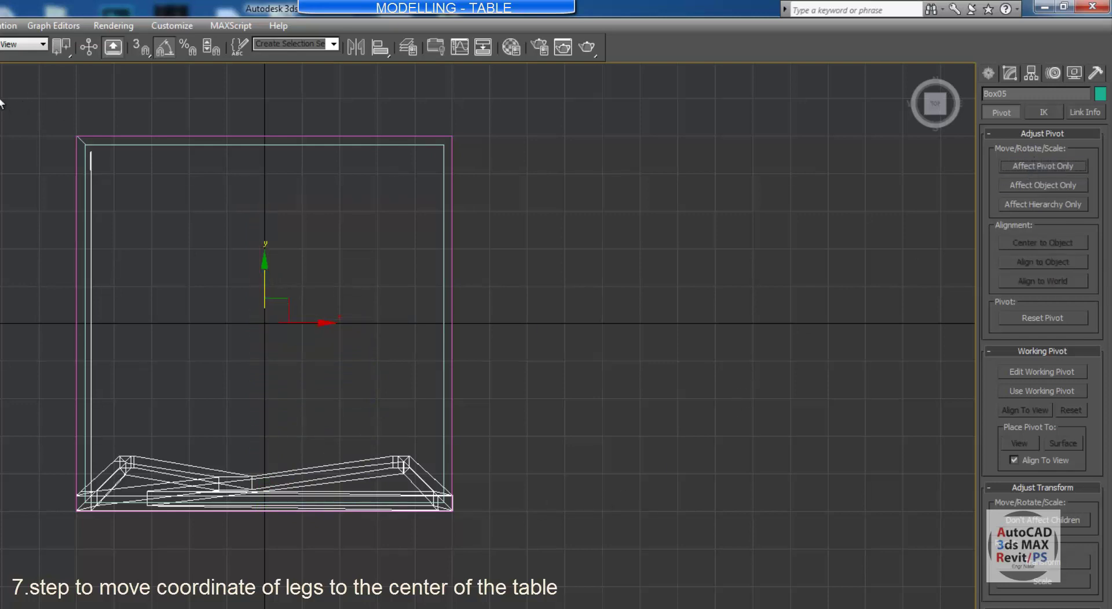
{"action": "left_click", "coordinate": [179, 377]}
{"action": "left_click", "coordinate": [224, 472]}
{"action": "key", "text": "e"}
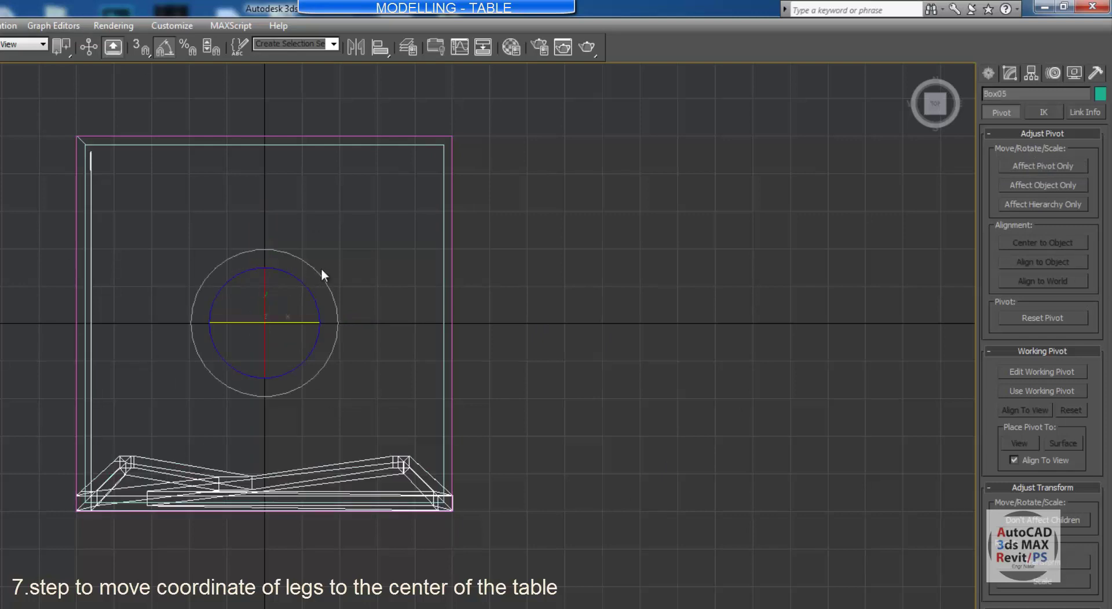
{"action": "left_click_drag", "start_coordinate": [322, 273], "coordinate": [348, 250]}
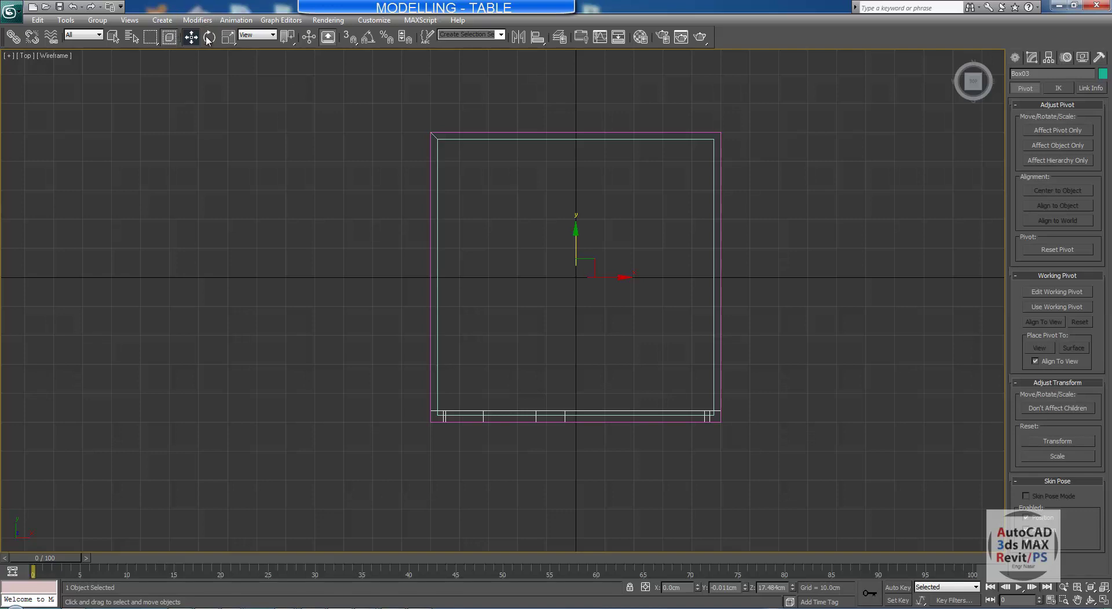
With angle snap on, rotate-clone the leg panel by 90 degrees about the table's center, making 3 copies
{"action": "left_click", "coordinate": [209, 37]}
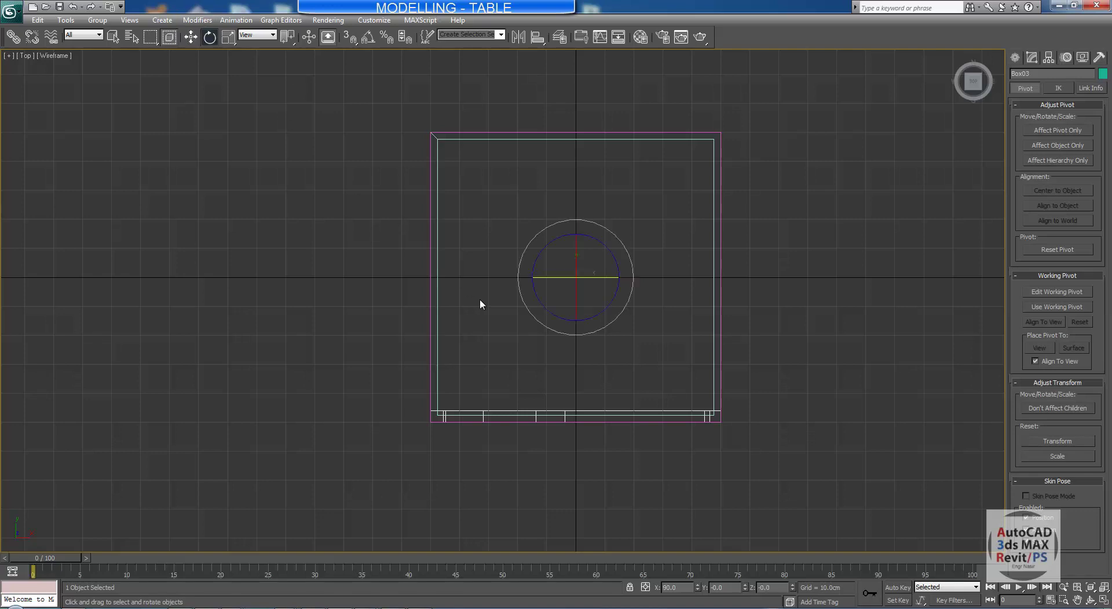
{"action": "middle_click_drag", "start_coordinate": [661, 292], "coordinate": [659, 309]}
{"action": "mouse_move", "coordinate": [623, 260]}
{"action": "left_mouse_down", "text": "shift"}
{"action": "mouse_move", "coordinate": [646, 330]}
{"action": "mouse_move", "coordinate": [647, 390]}
{"action": "left_mouse_up", "text": "shift"}
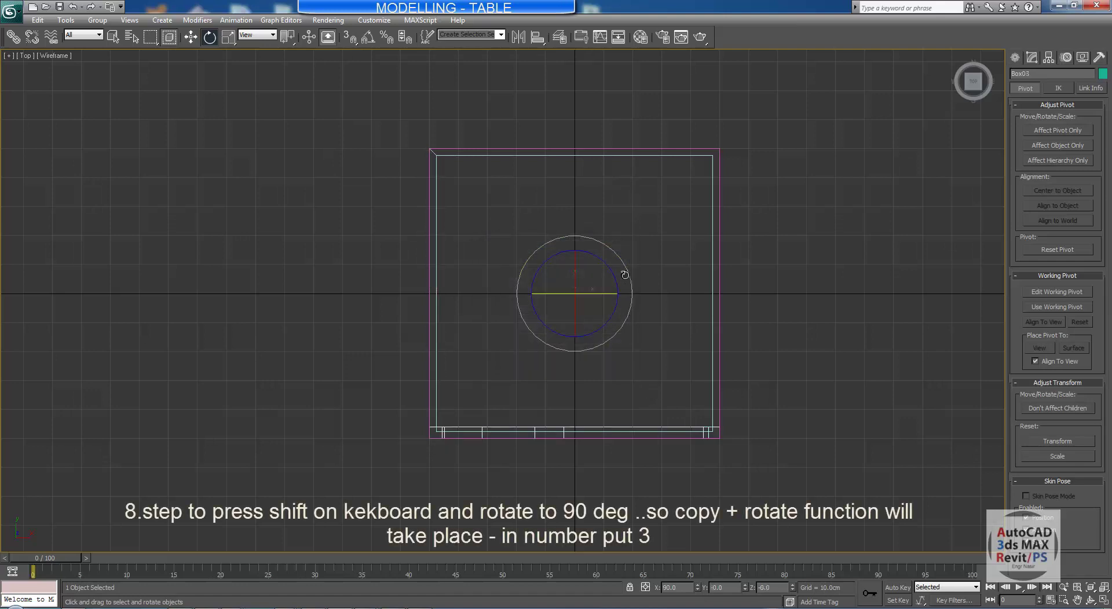
{"action": "left_click", "coordinate": [363, 39]}
{"action": "left_click_drag", "start_coordinate": [630, 269], "coordinate": [648, 416], "text": "shift"}
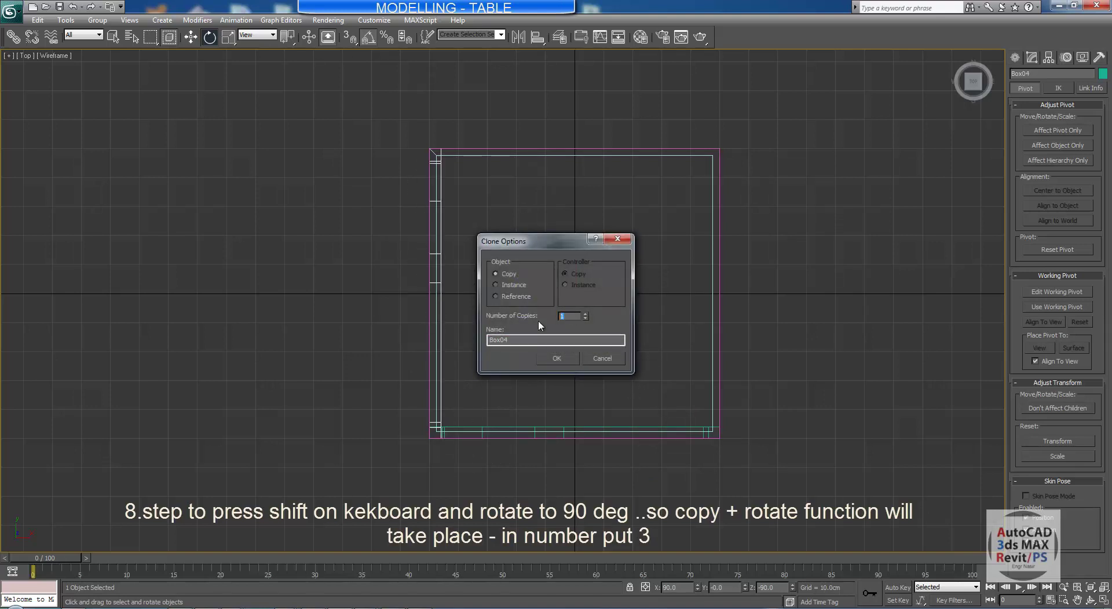
{"action": "type", "text": "3"}
{"action": "left_click", "coordinate": [556, 358]}
Examine the table with its leg panels on all sides in a shaded orbited view
{"action": "middle_click_drag", "start_coordinate": [902, 539], "coordinate": [878, 516]}
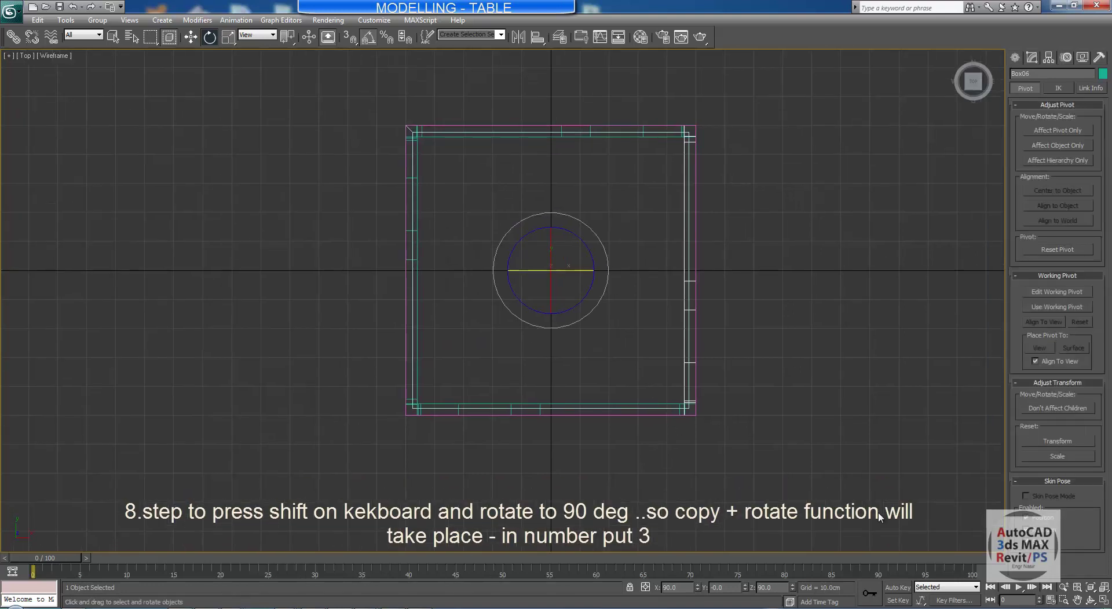
{"action": "left_click", "coordinate": [1078, 602]}
{"action": "left_click_drag", "start_coordinate": [538, 381], "coordinate": [581, 307]}
{"action": "key", "text": "e"}
{"action": "key", "text": "F3"}
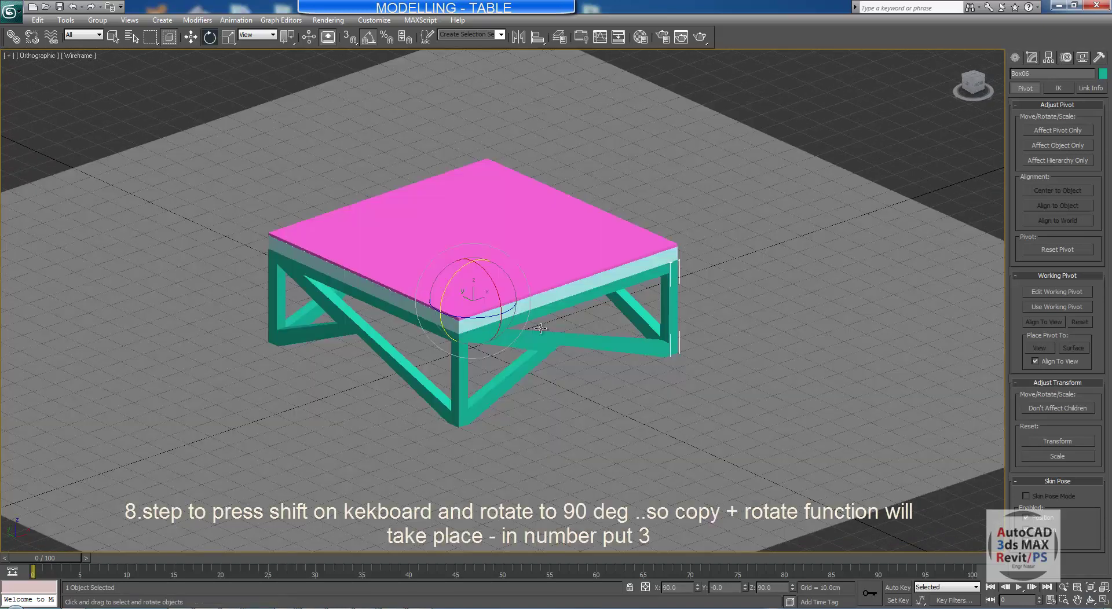
{"action": "scroll", "coordinate": [532, 349], "scroll_direction": "up", "scroll_amount": 4}
{"action": "middle_click_drag", "start_coordinate": [541, 328], "coordinate": [594, 340]}
{"action": "scroll", "coordinate": [532, 351], "scroll_direction": "down", "scroll_amount": 4}
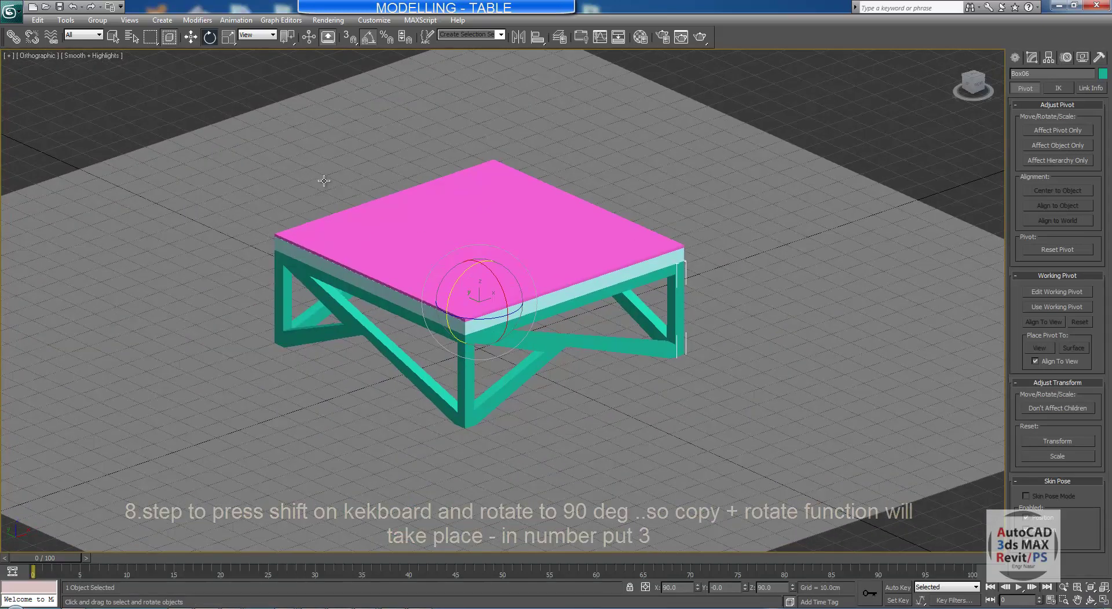
Return to wireframe and select the leg panels one at a time to check that they are separate objects
{"action": "left_click", "coordinate": [196, 39]}
{"action": "key", "text": "F3"}
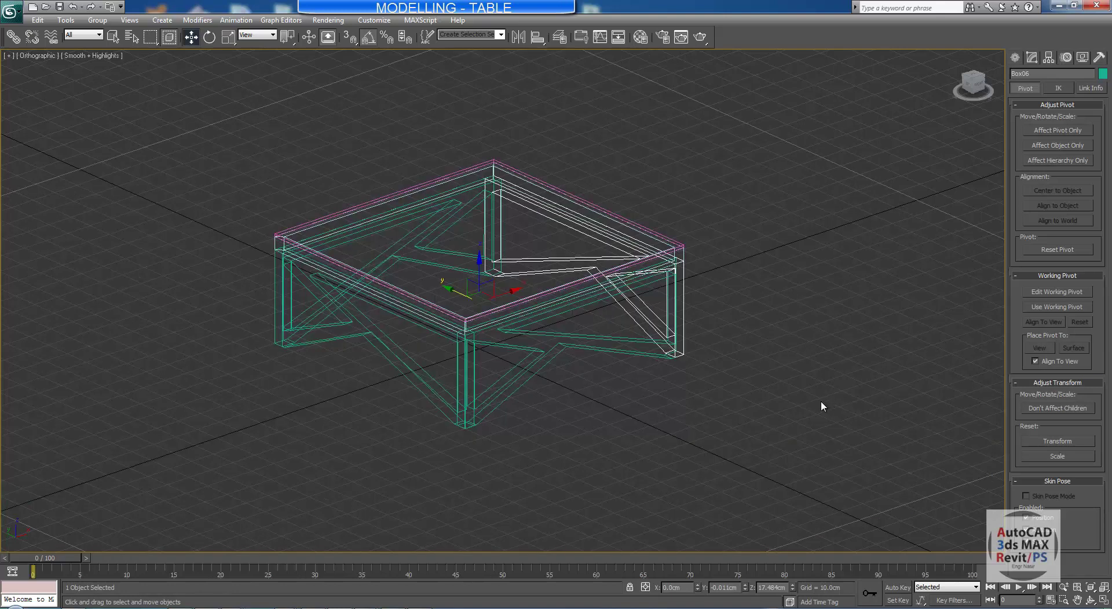
{"action": "left_click", "coordinate": [599, 349]}
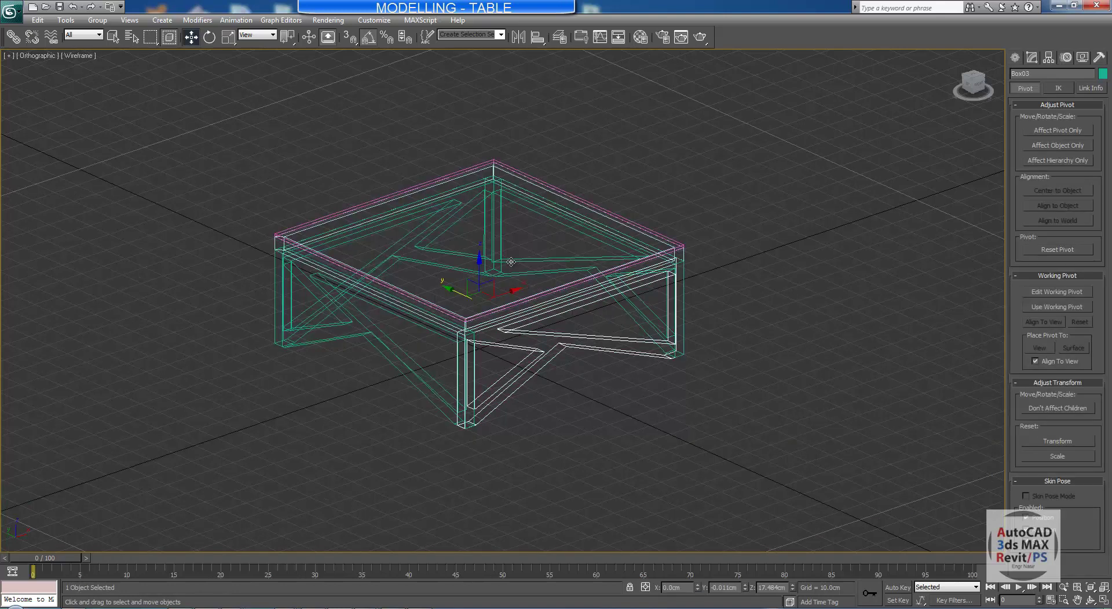
{"action": "left_click", "coordinate": [511, 262]}
{"action": "left_click", "coordinate": [401, 251]}
{"action": "left_click", "coordinate": [373, 332]}
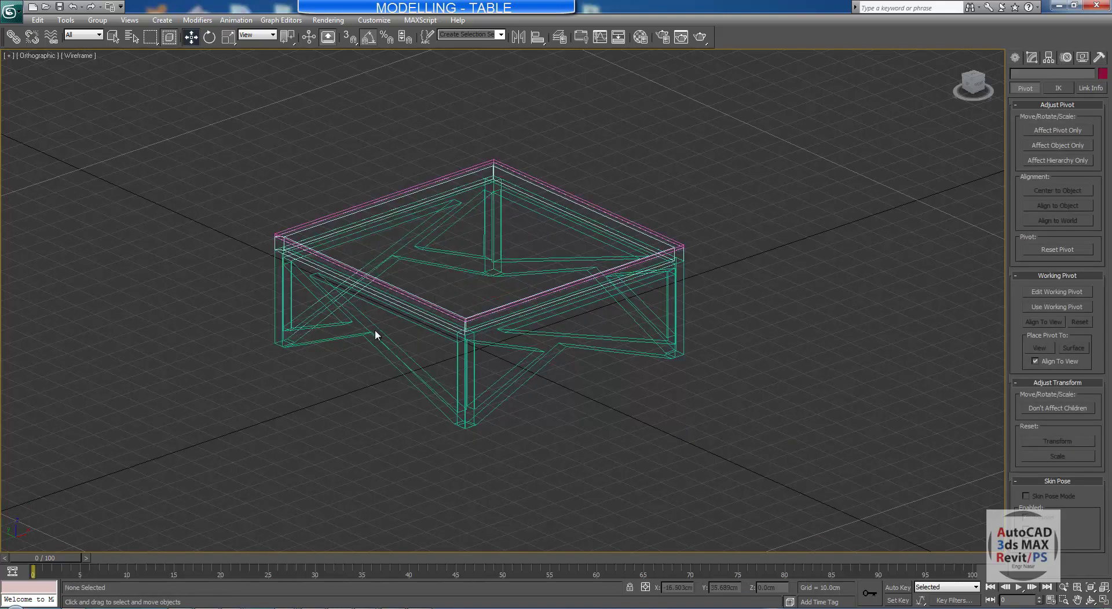
{"action": "left_click", "coordinate": [380, 330]}
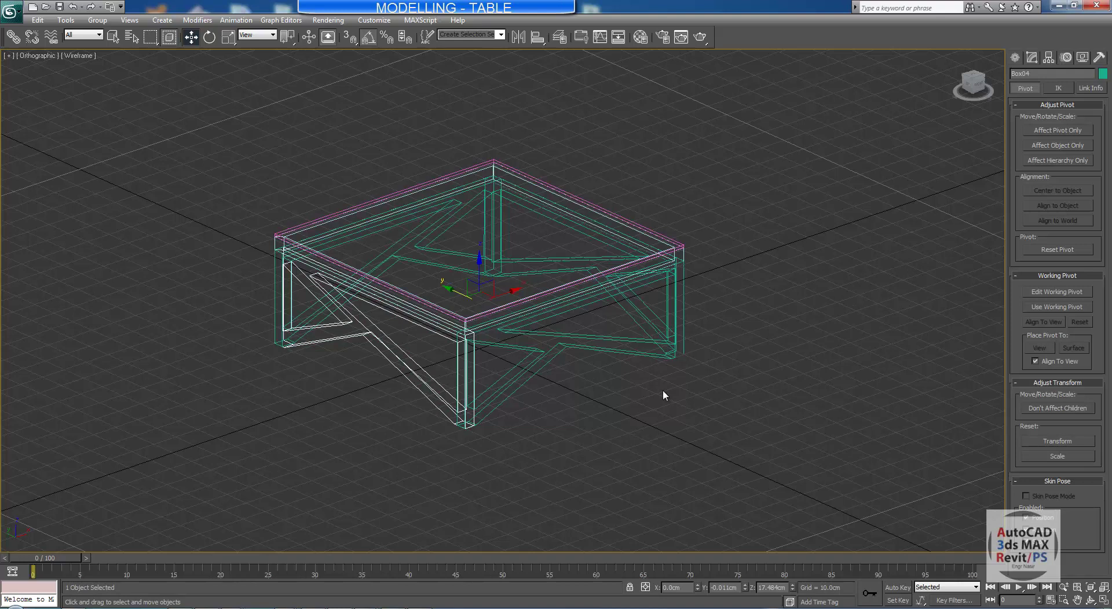
{"action": "left_click", "coordinate": [586, 313]}
Union the rear leg panel with the two front leg panels using ProBoolean with the Union operation
{"action": "left_click", "coordinate": [450, 226]}
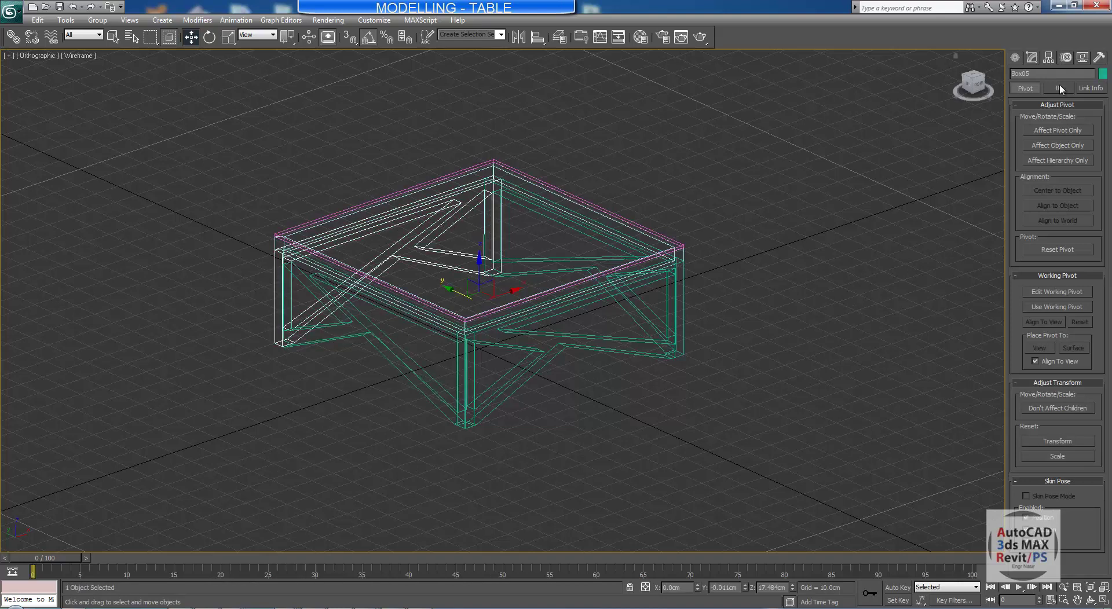
{"action": "left_click", "coordinate": [1016, 59]}
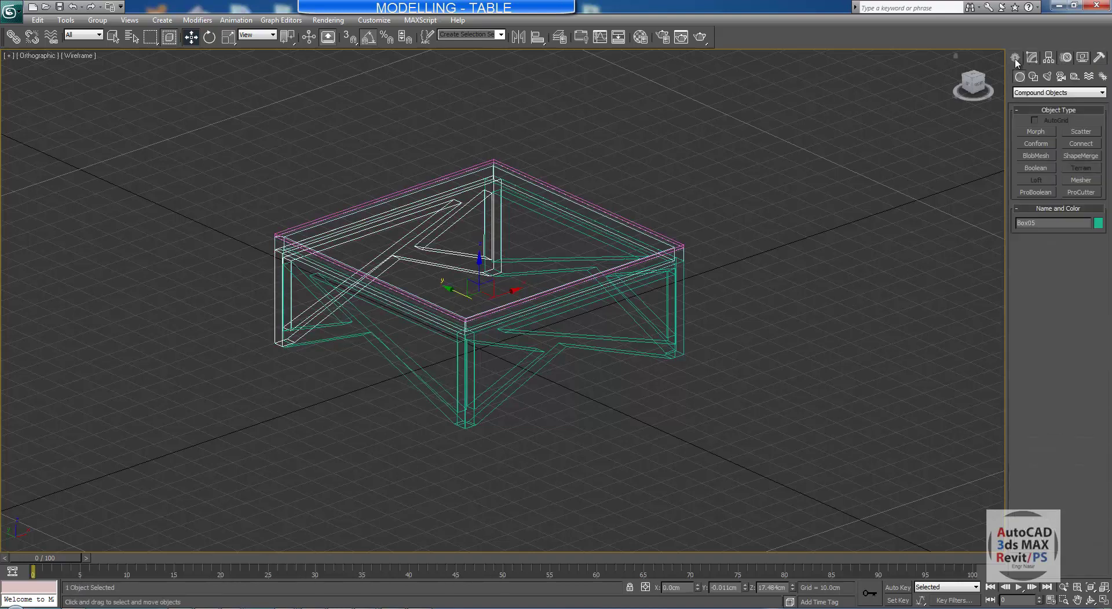
{"action": "left_click", "coordinate": [1041, 91]}
{"action": "left_click", "coordinate": [1041, 111]}
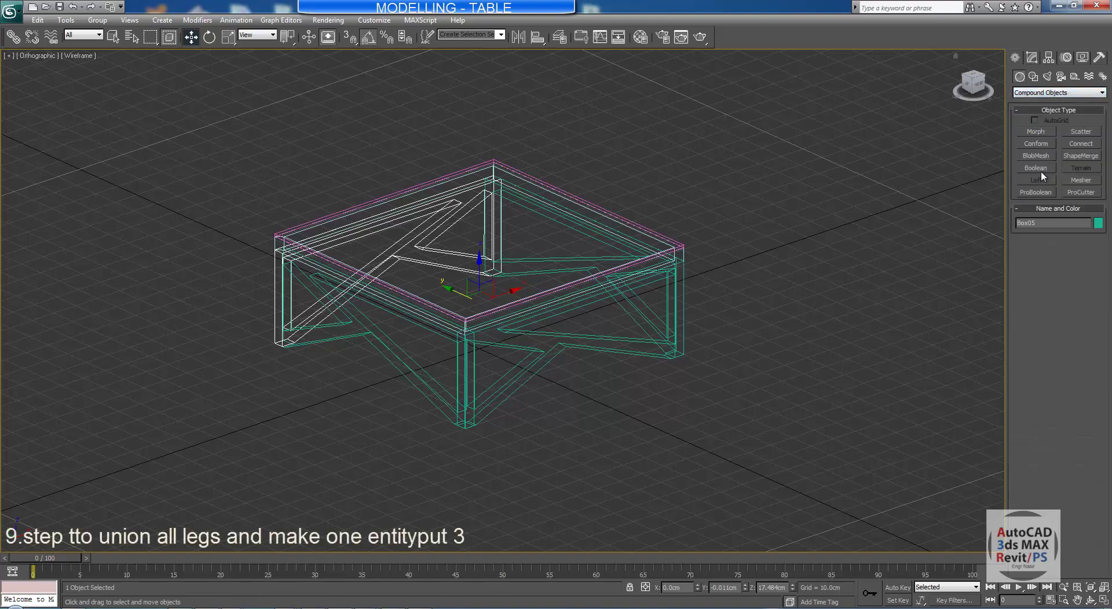
{"action": "left_click", "coordinate": [1027, 193]}
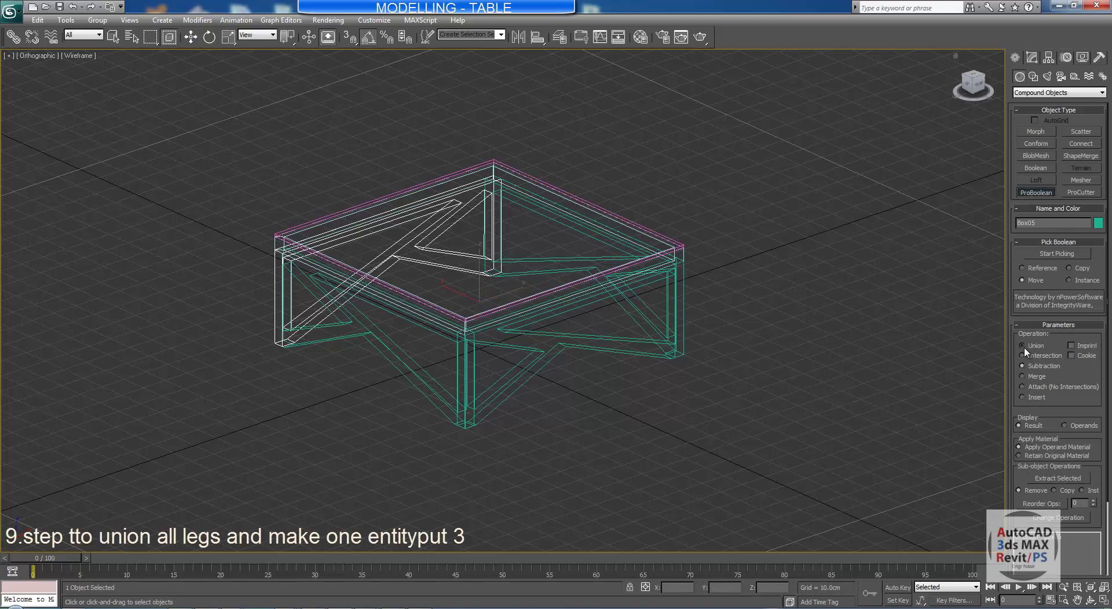
{"action": "left_click", "coordinate": [1052, 255]}
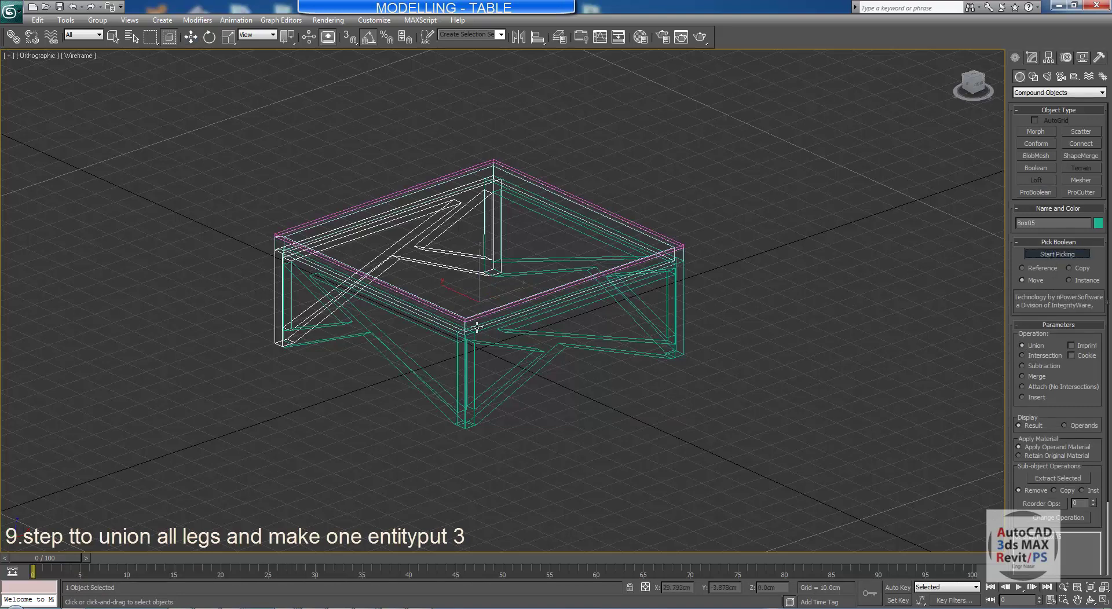
{"action": "left_click", "coordinate": [343, 337]}
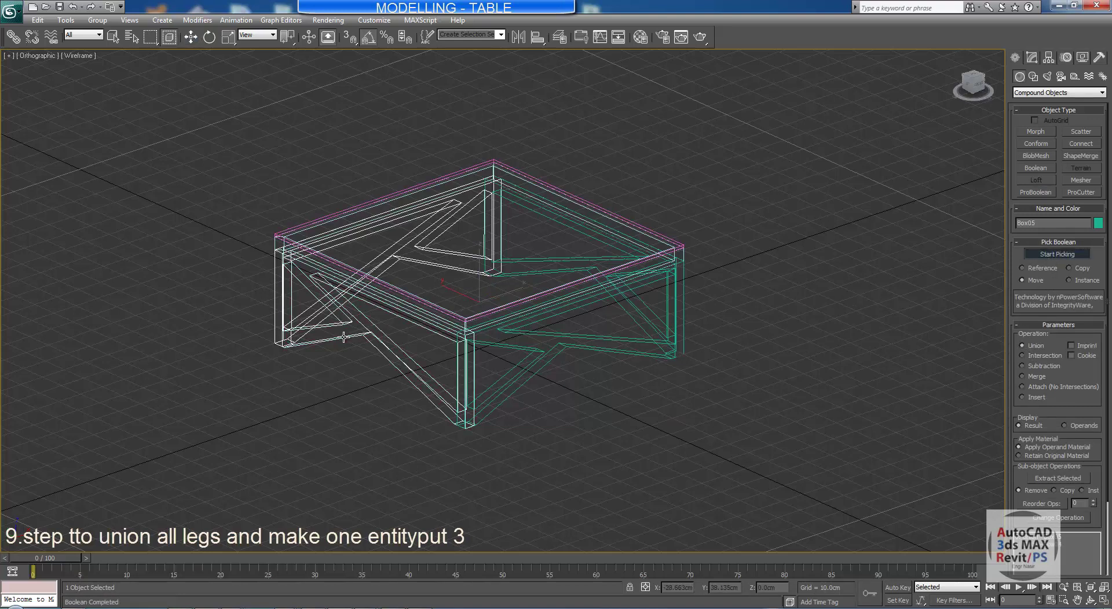
{"action": "left_click", "coordinate": [495, 393]}
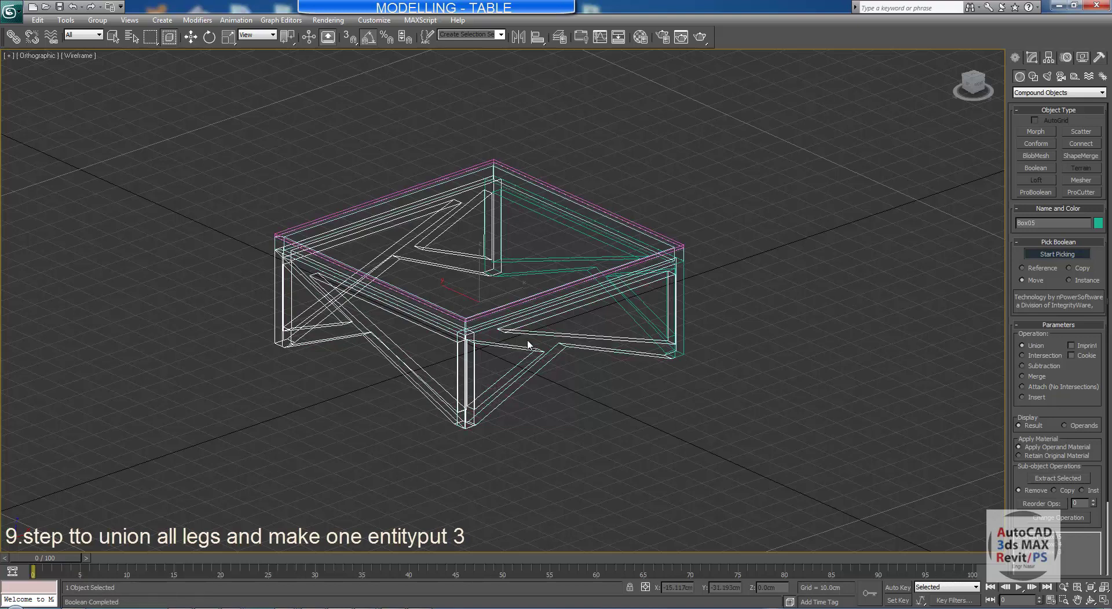
Try adding the fourth leg panel to the ProBoolean union, undo that pick, and leave the picking
{"action": "left_click", "coordinate": [531, 274]}
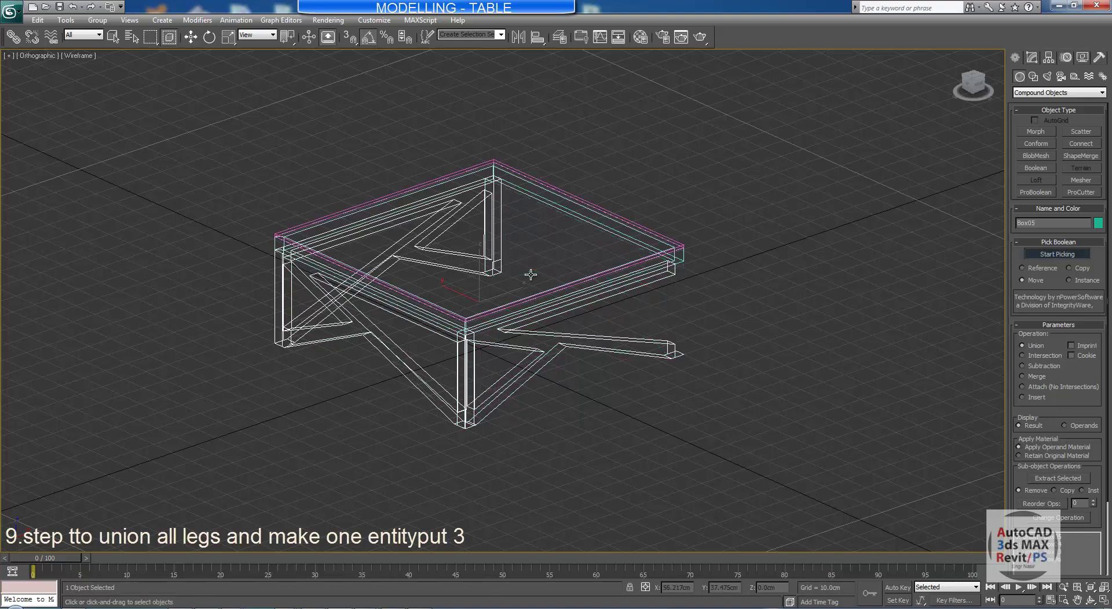
{"action": "left_click", "coordinate": [191, 37]}
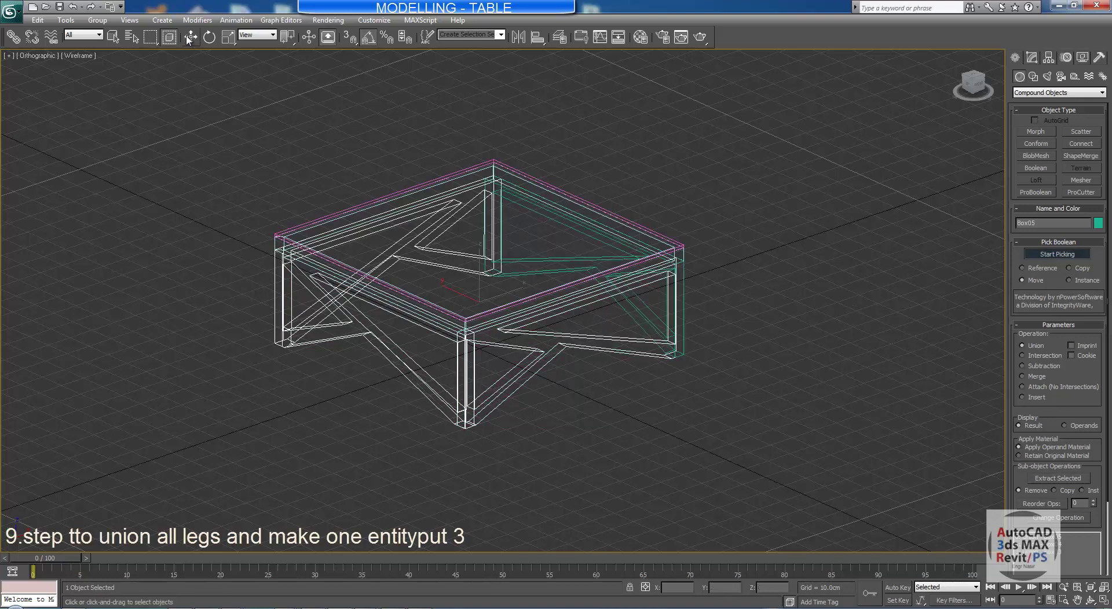
{"action": "left_click", "coordinate": [332, 179]}
{"action": "key", "text": "F3"}
{"action": "key", "text": "F3"}
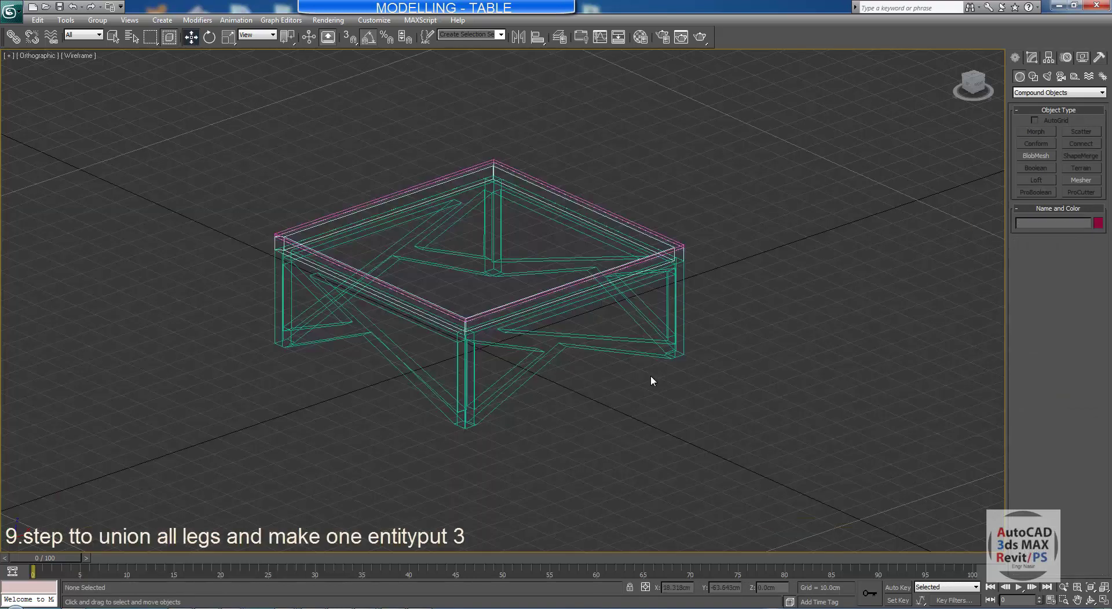
Try a ProBoolean union starting from the fourth leg panel and picking the merged legs, then undo it and clear the selection
{"action": "left_click", "coordinate": [651, 329]}
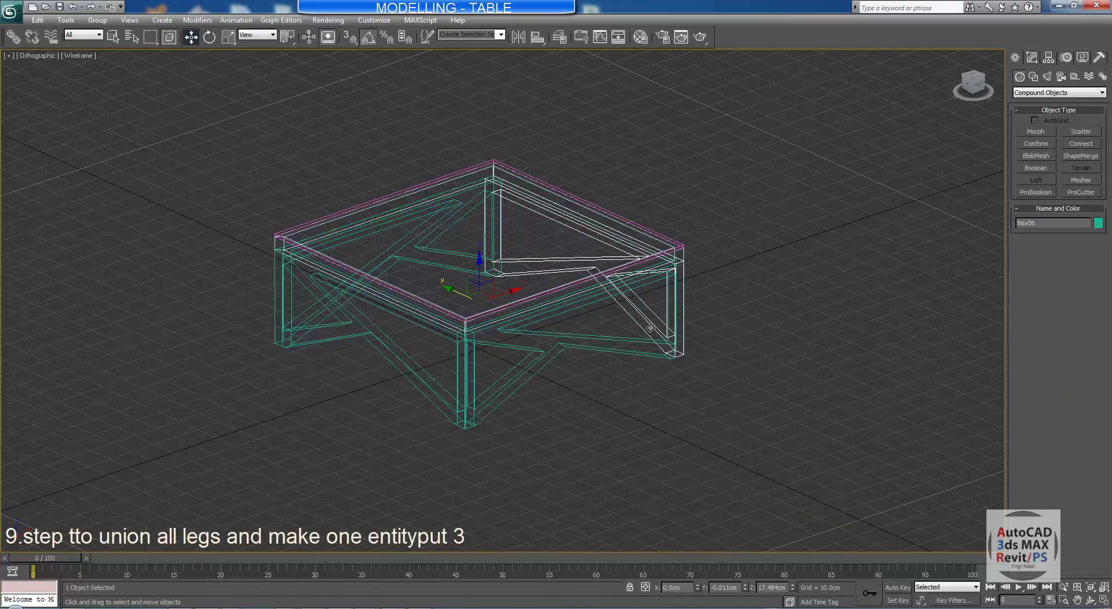
{"action": "left_click", "coordinate": [1036, 192]}
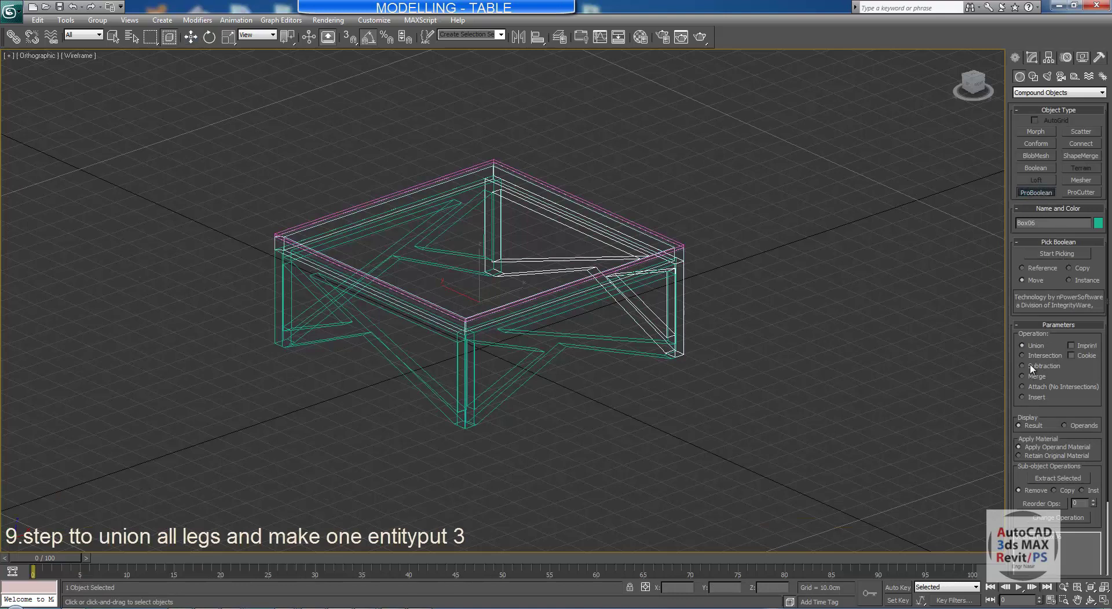
{"action": "left_click", "coordinate": [1051, 255]}
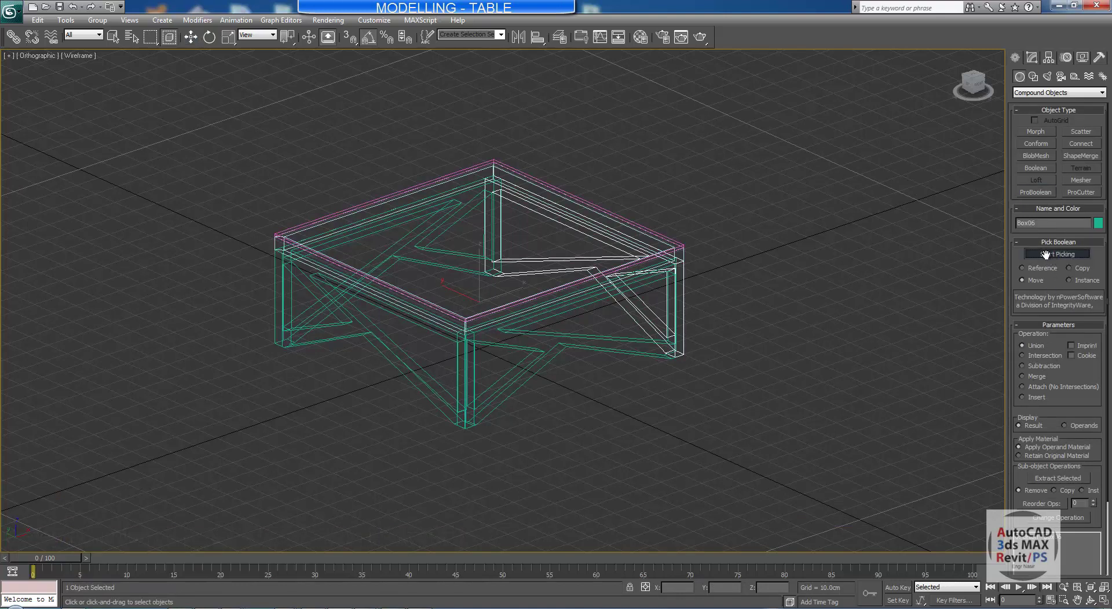
{"action": "left_click", "coordinate": [548, 351]}
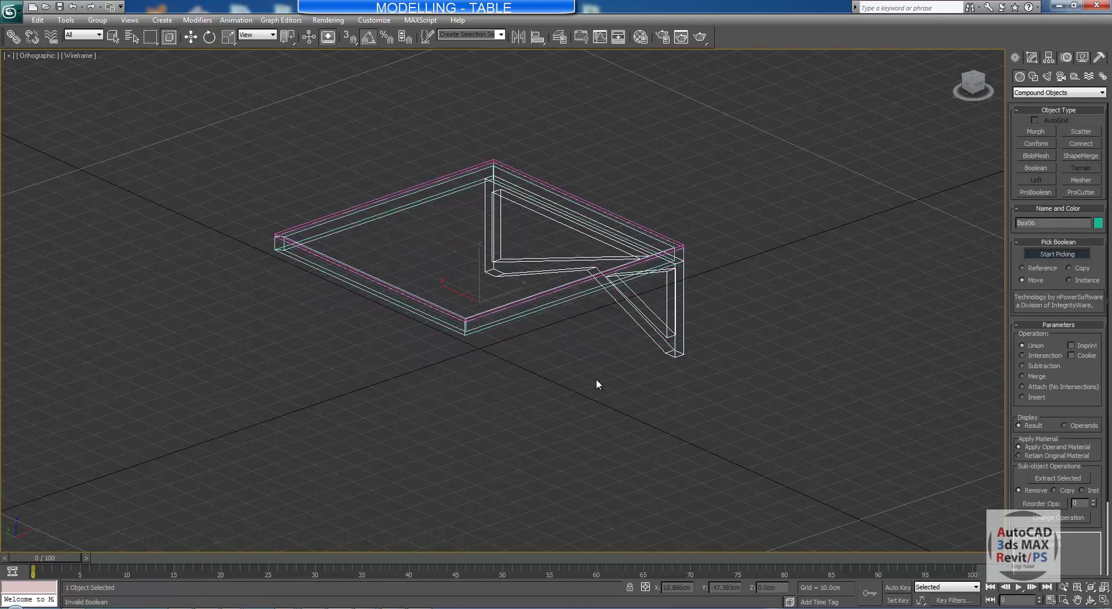
{"action": "key", "text": "F3"}
{"action": "key", "text": "ctrl+z"}
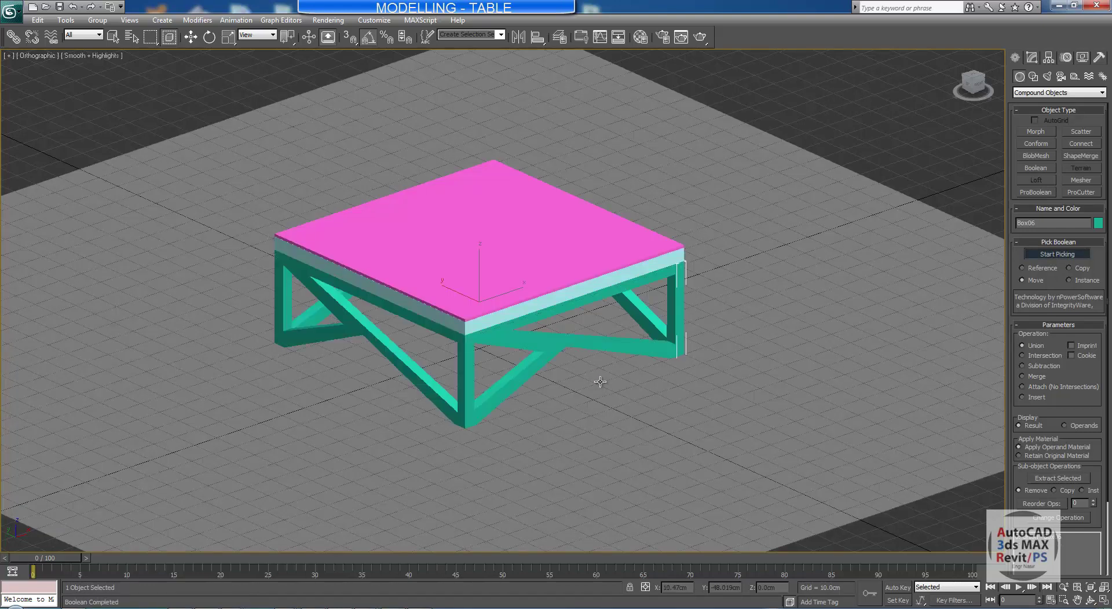
{"action": "middle_click_drag", "start_coordinate": [801, 237], "coordinate": [737, 231]}
{"action": "key", "text": "w"}
{"action": "left_click", "coordinate": [826, 157]}
{"action": "middle_click_drag", "start_coordinate": [823, 168], "coordinate": [821, 191]}
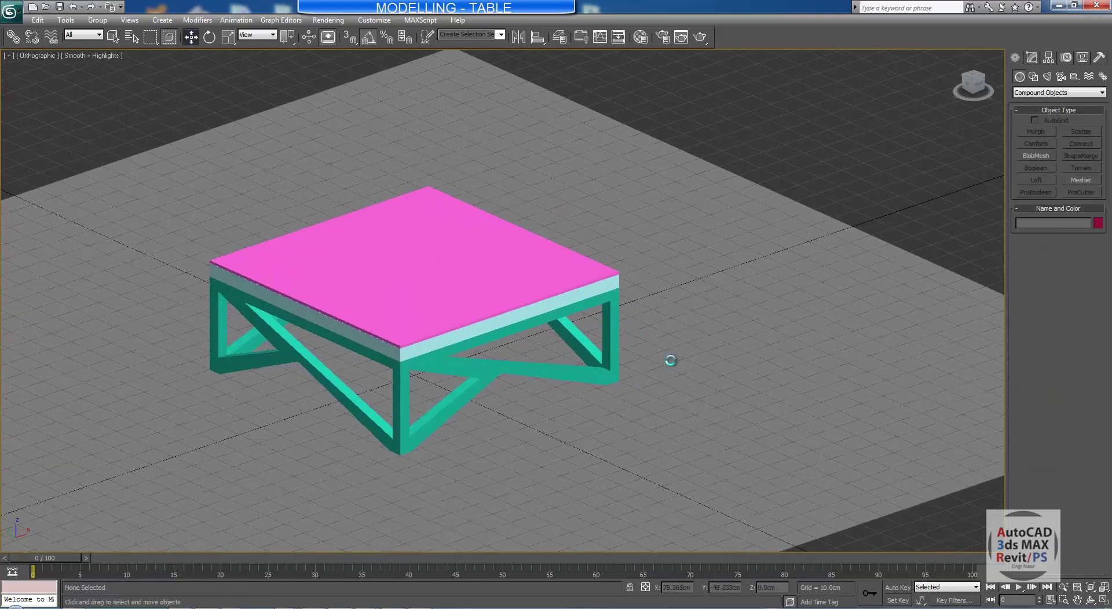
{"action": "key", "text": "F1"}
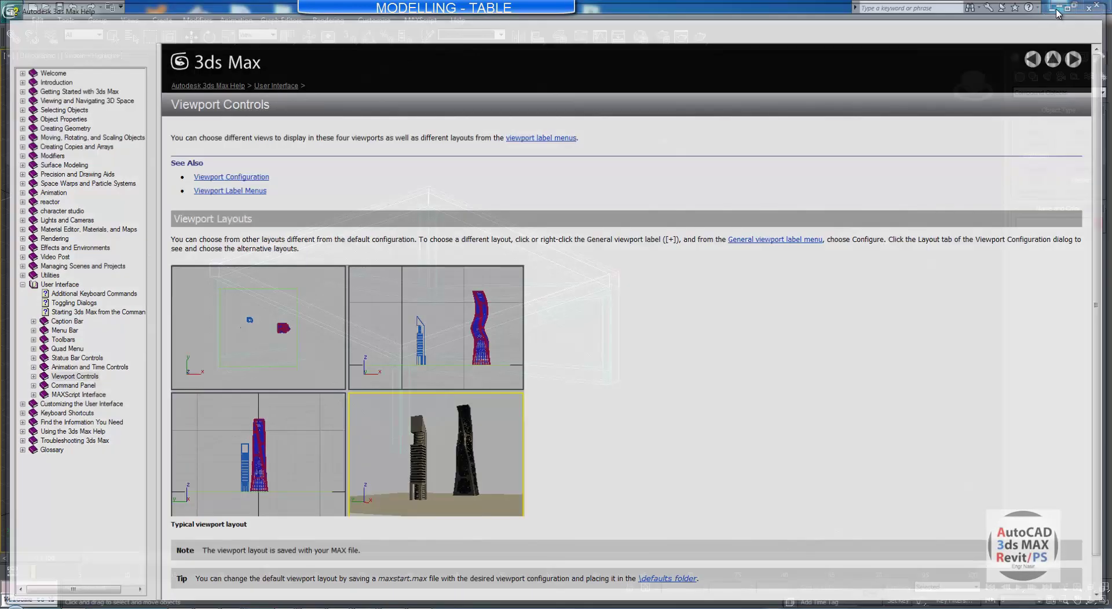
{"action": "left_click", "coordinate": [1058, 7]}
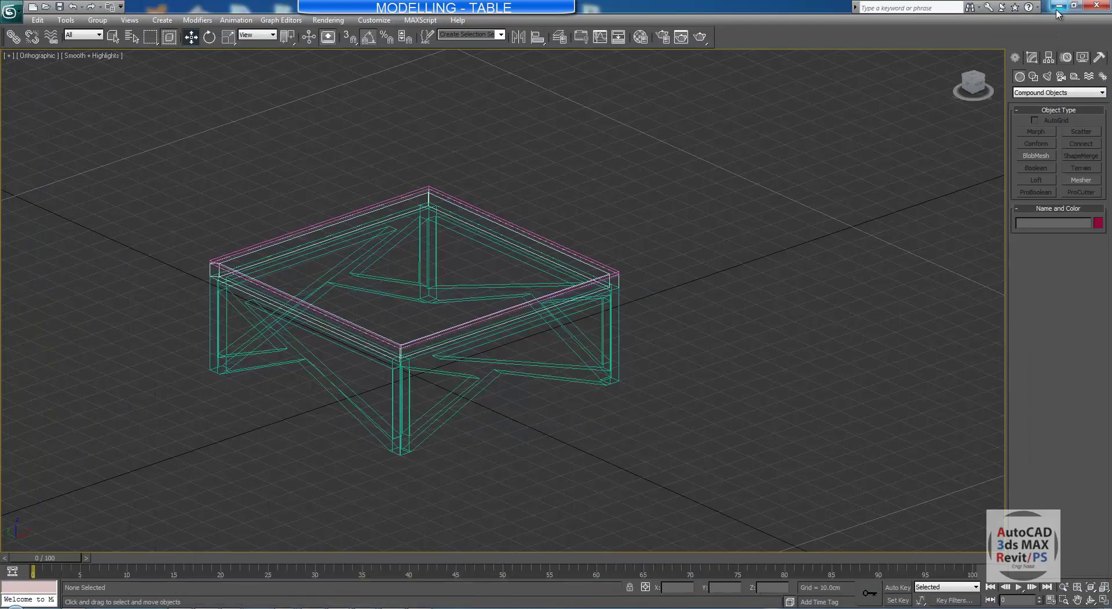
{"action": "key", "text": "F3"}
{"action": "left_click", "coordinate": [587, 350]}
{"action": "middle_click_drag", "start_coordinate": [586, 349], "coordinate": [662, 314]}
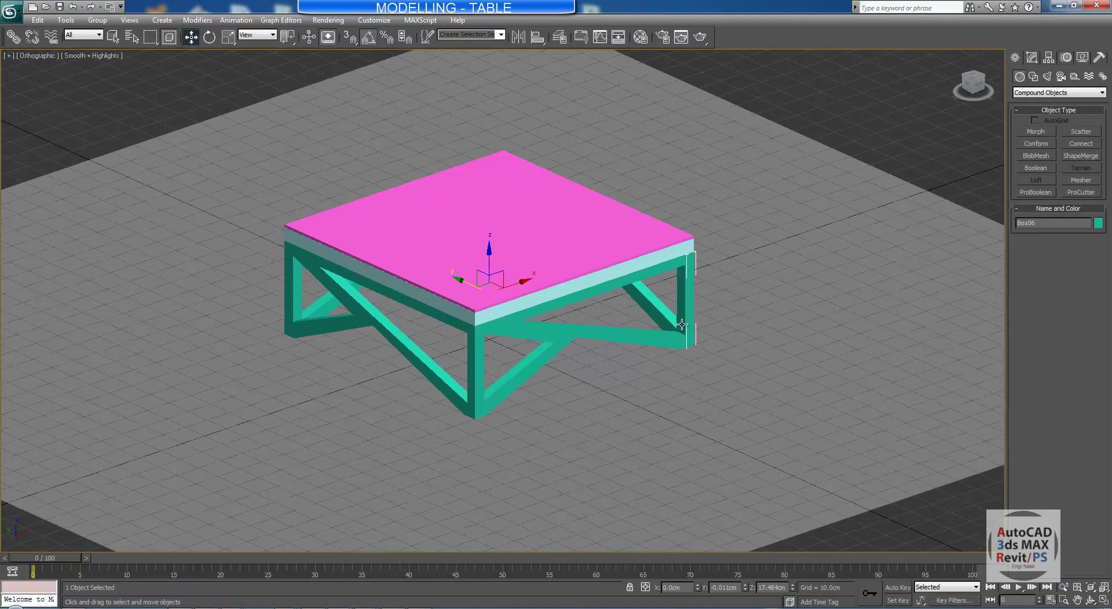
Union the merged leg panels with the remaining fourth panel using the Boolean compound object set to Union
{"action": "key", "text": "F3"}
{"action": "left_click", "coordinate": [565, 365]}
{"action": "left_click", "coordinate": [554, 348]}
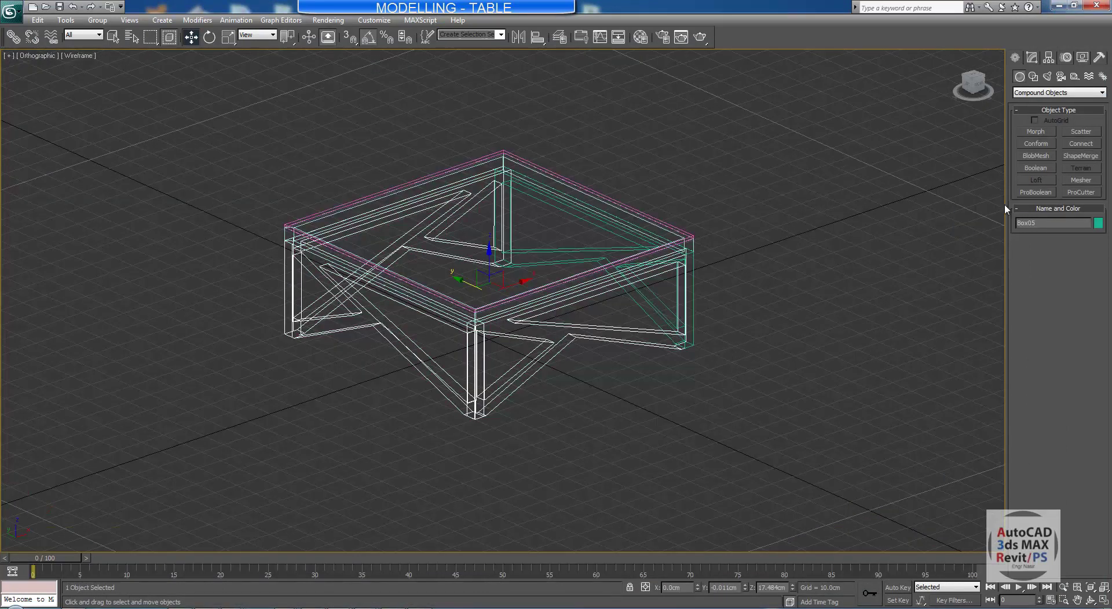
{"action": "left_click", "coordinate": [1037, 170]}
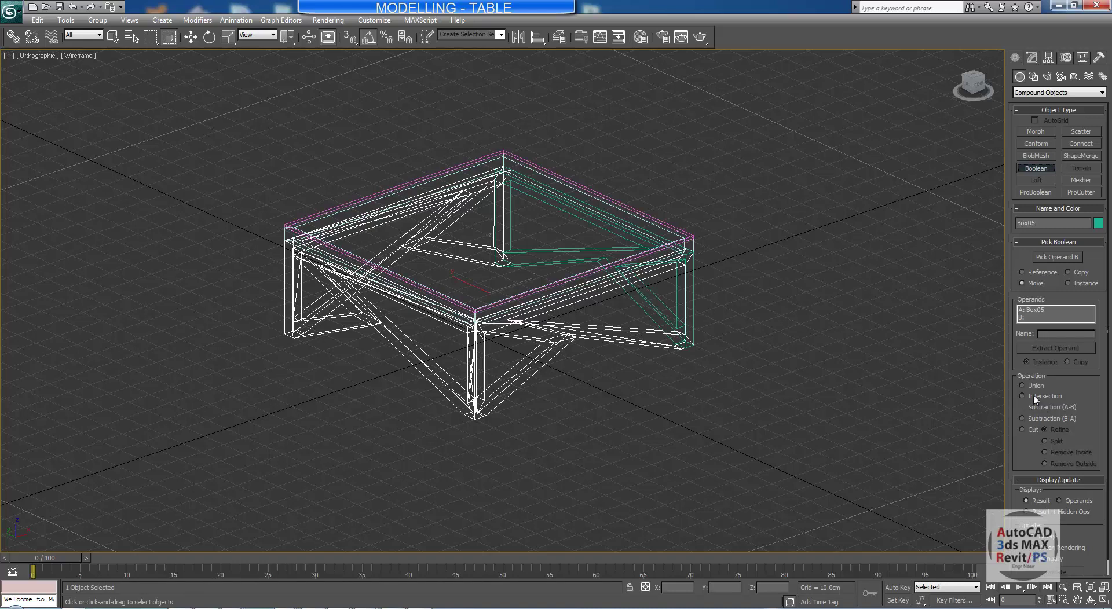
{"action": "left_click", "coordinate": [1057, 258]}
{"action": "left_click", "coordinate": [651, 309]}
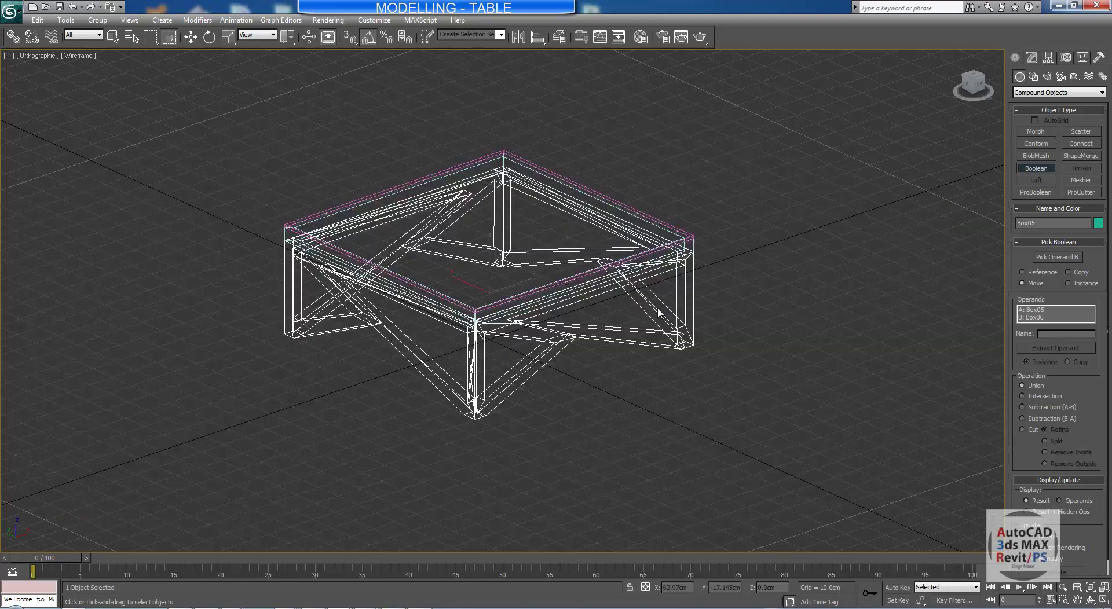
Examine the merged leg frame beneath the tabletop in shaded display from several angles
{"action": "key", "text": "w"}
{"action": "key", "text": "F3"}
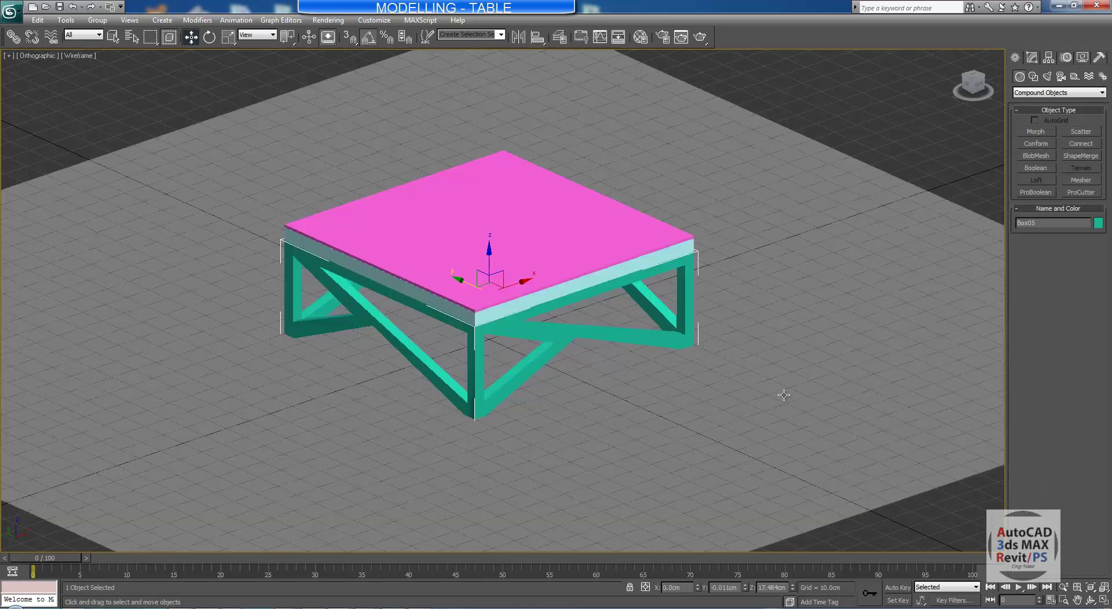
{"action": "left_click", "coordinate": [601, 353]}
{"action": "left_click", "coordinate": [599, 340]}
{"action": "scroll", "coordinate": [597, 341], "scroll_direction": "down", "scroll_amount": 4}
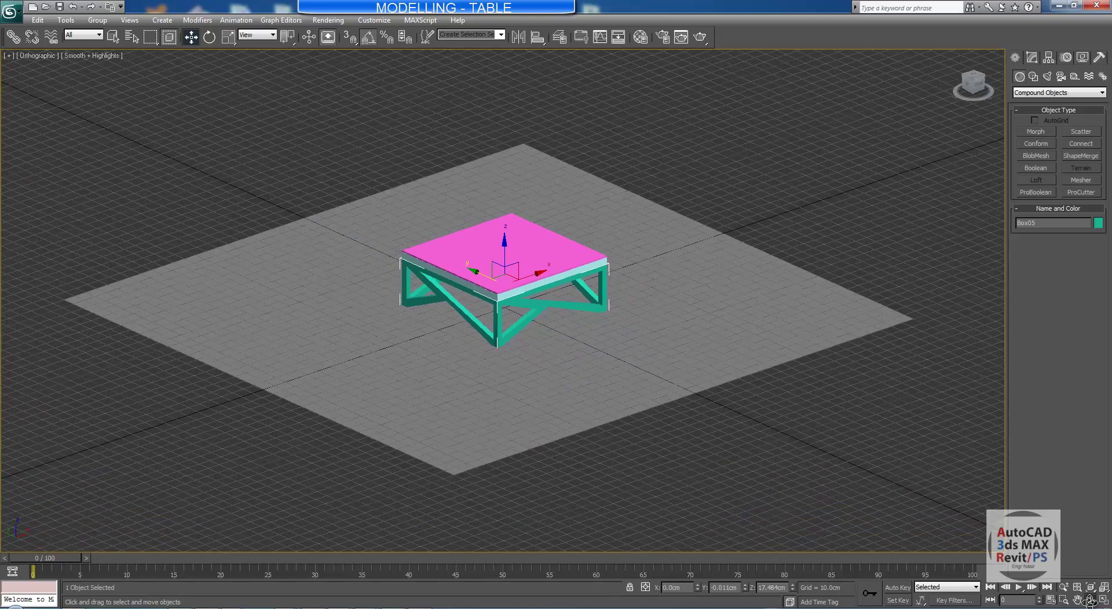
{"action": "left_click", "coordinate": [1090, 601]}
{"action": "left_click_drag", "start_coordinate": [447, 322], "coordinate": [486, 311]}
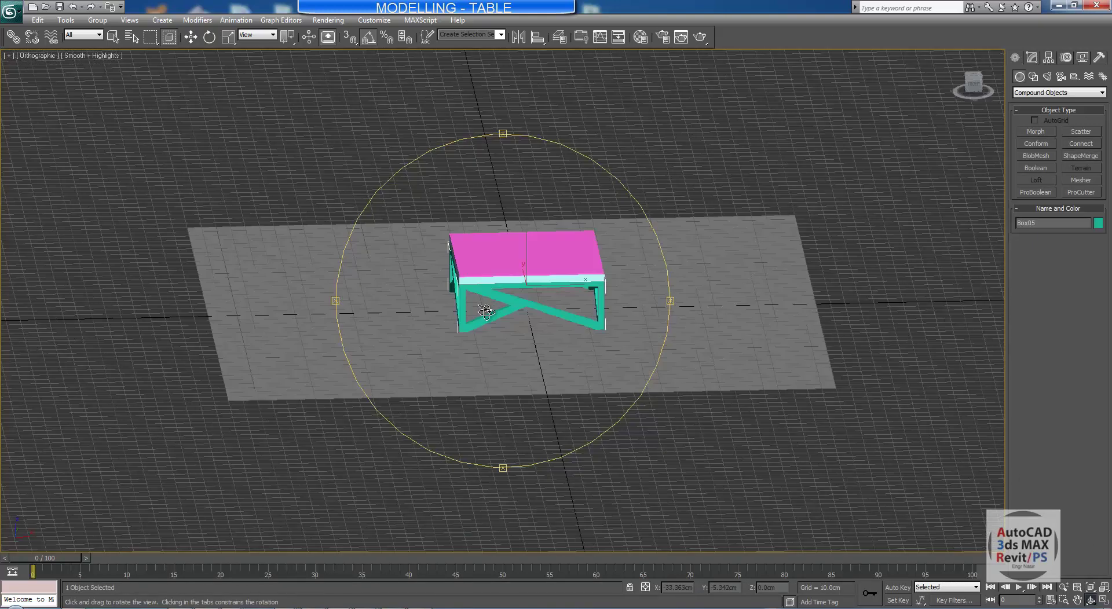
{"action": "left_click_drag", "start_coordinate": [574, 330], "coordinate": [606, 326]}
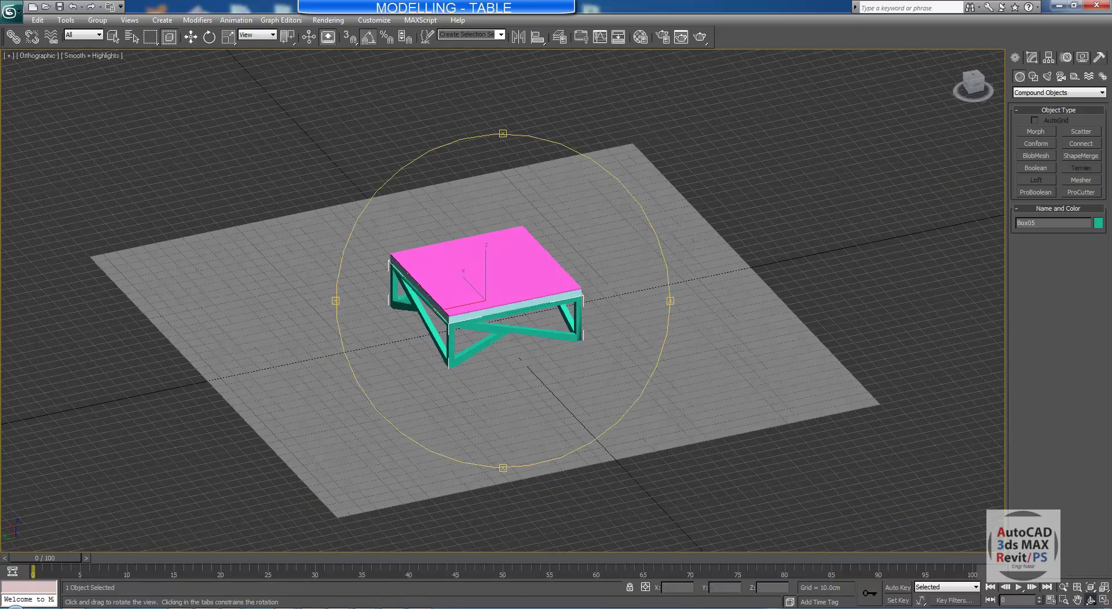
Switch to the reference image table.jpg in Windows Photo Viewer, examine the slope of the corner legs, and return to the 3ds Max model
{"action": "key", "text": "alt+Tab"}
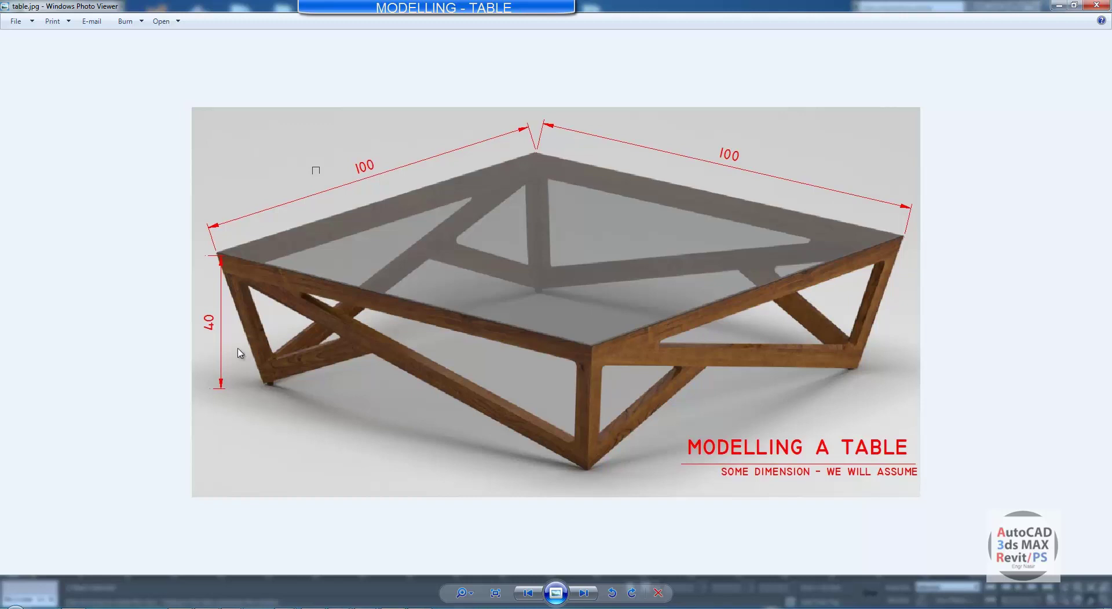
{"action": "scroll", "coordinate": [257, 373], "scroll_direction": "up", "scroll_amount": 3}
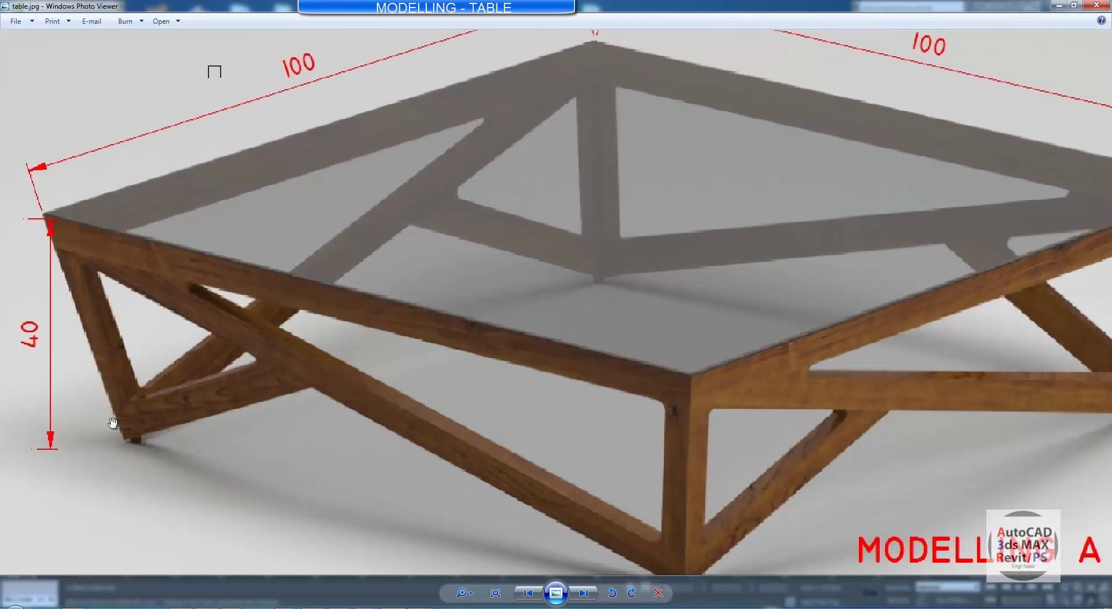
{"action": "left_click", "coordinate": [1058, 5]}
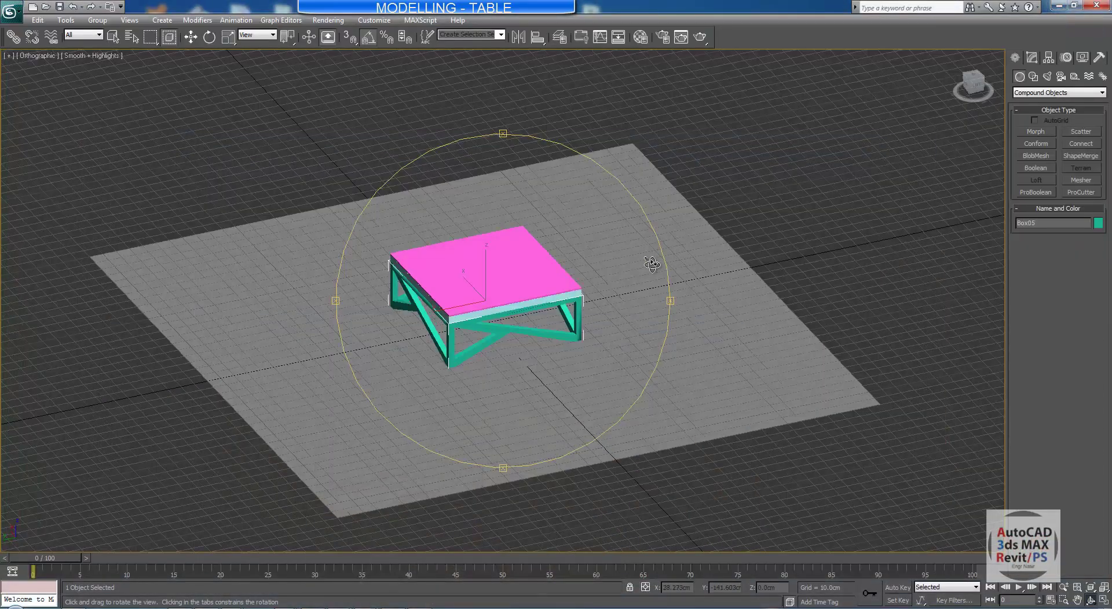
{"action": "middle_click_drag", "start_coordinate": [653, 266], "coordinate": [661, 235]}
{"action": "right_click", "coordinate": [662, 235]}
Select the merged leg frame in the wireframe front view and apply a Taper modifier to it
{"action": "left_click", "coordinate": [539, 335]}
{"action": "left_click", "coordinate": [517, 301]}
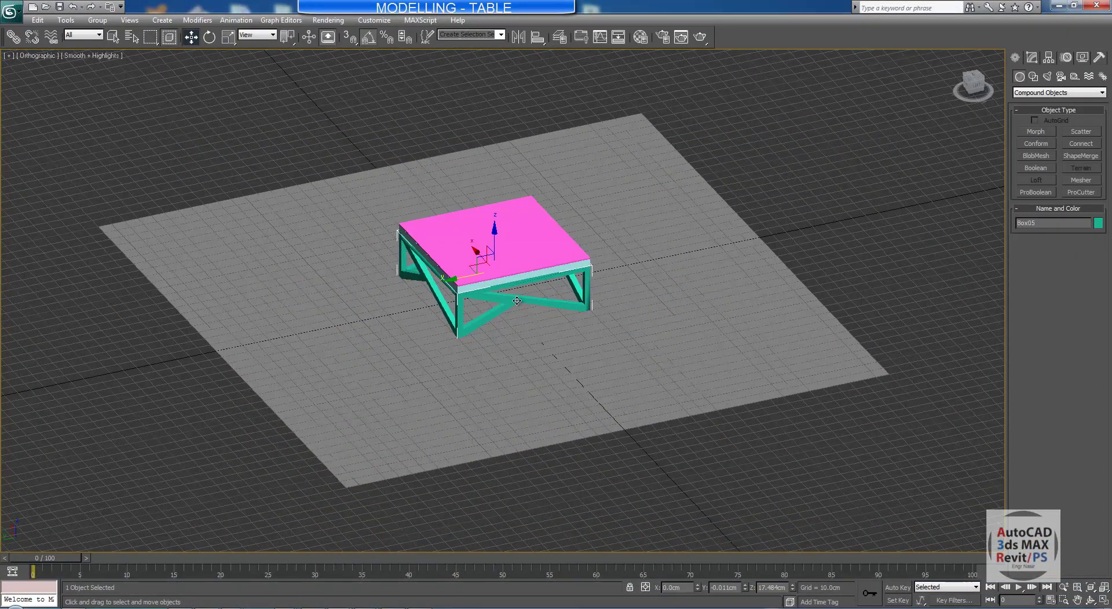
{"action": "key", "text": "f"}
{"action": "key", "text": "F3"}
{"action": "left_click", "coordinate": [544, 371]}
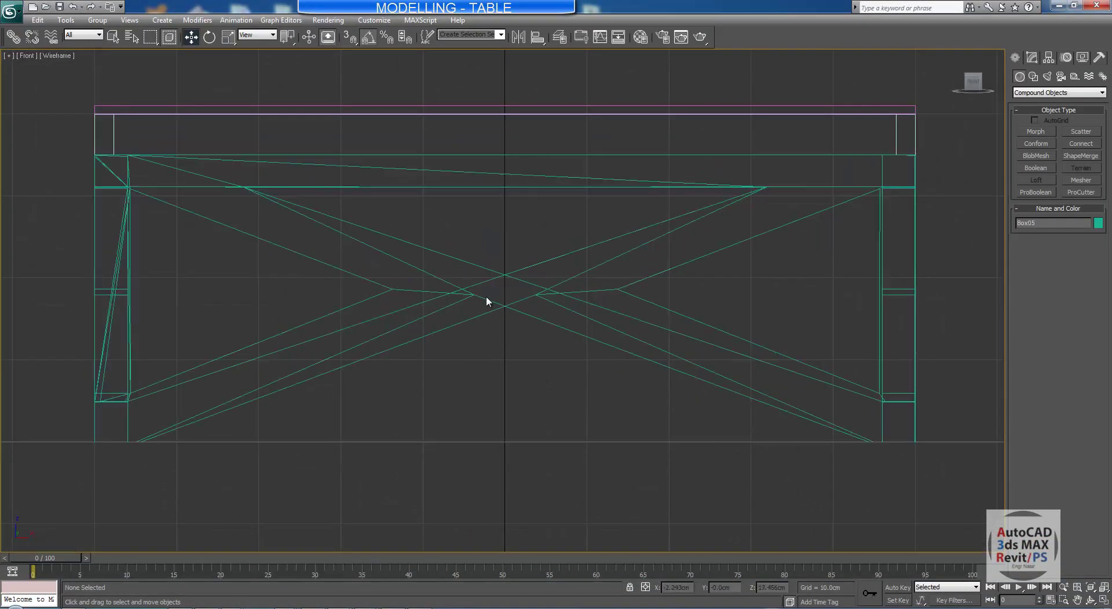
{"action": "left_click", "coordinate": [480, 300]}
{"action": "scroll", "coordinate": [578, 318], "scroll_direction": "down", "scroll_amount": 5}
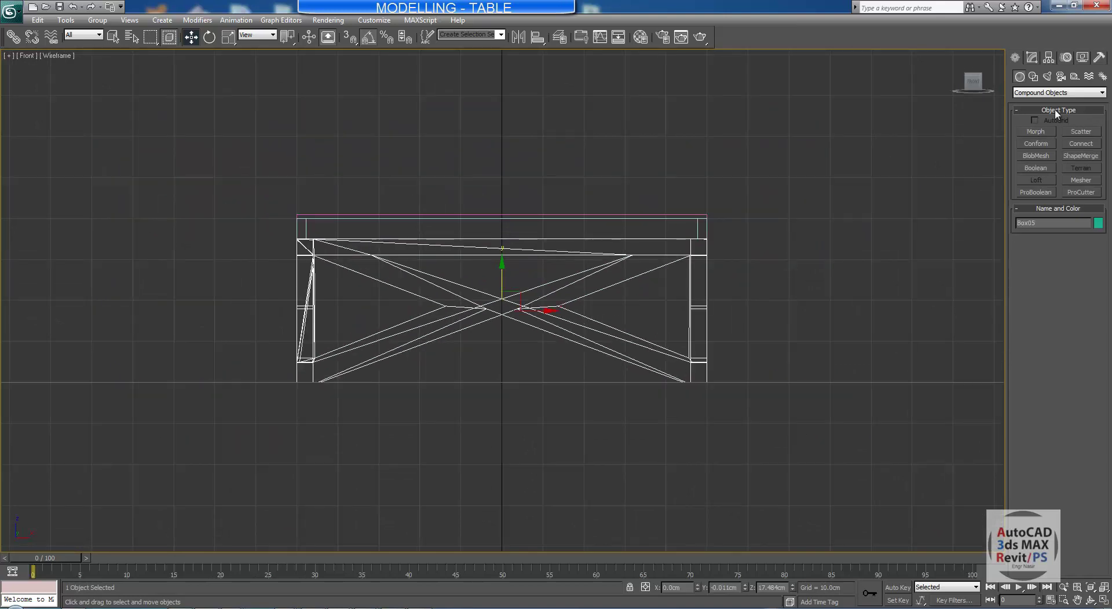
{"action": "left_click", "coordinate": [1034, 58]}
{"action": "left_click", "coordinate": [1094, 90]}
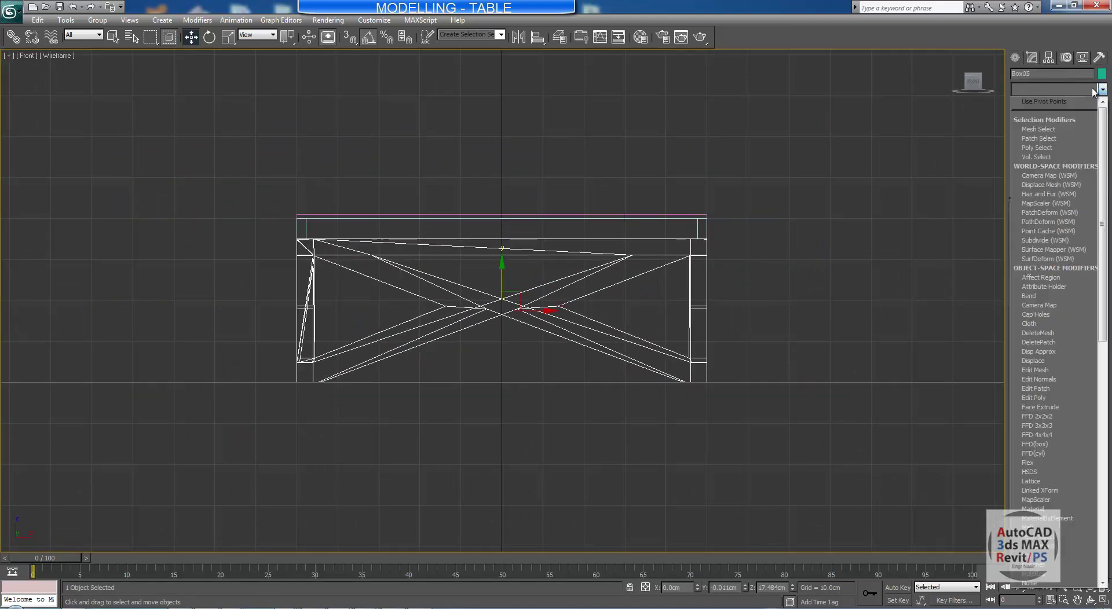
{"action": "scroll", "coordinate": [1072, 261], "scroll_direction": "down", "scroll_amount": 15}
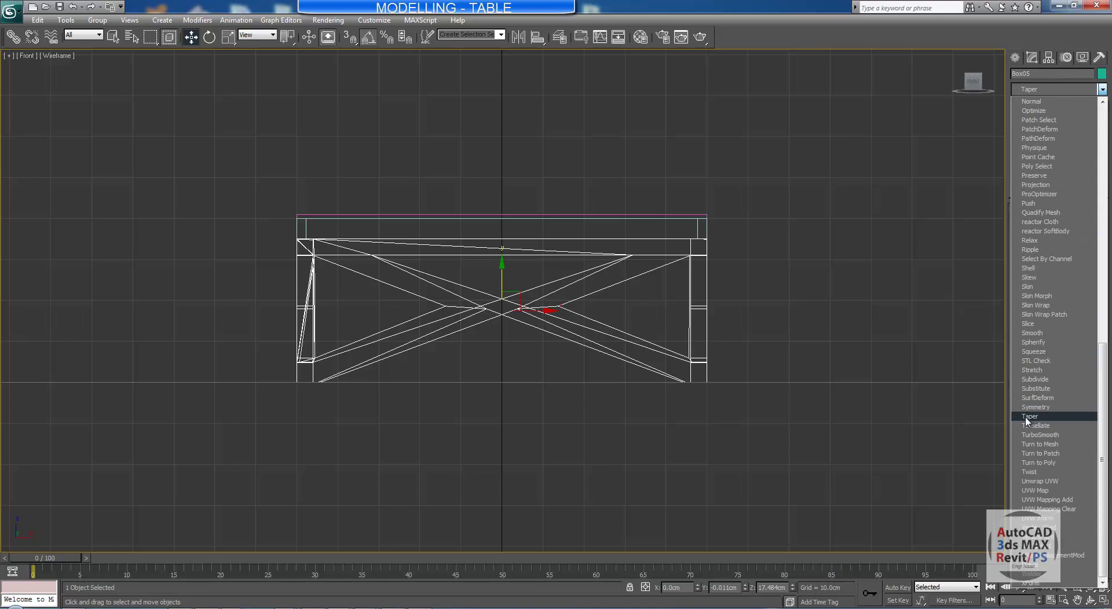
{"action": "left_click", "coordinate": [1028, 417]}
{"action": "middle_click_drag", "start_coordinate": [865, 380], "coordinate": [882, 351]}
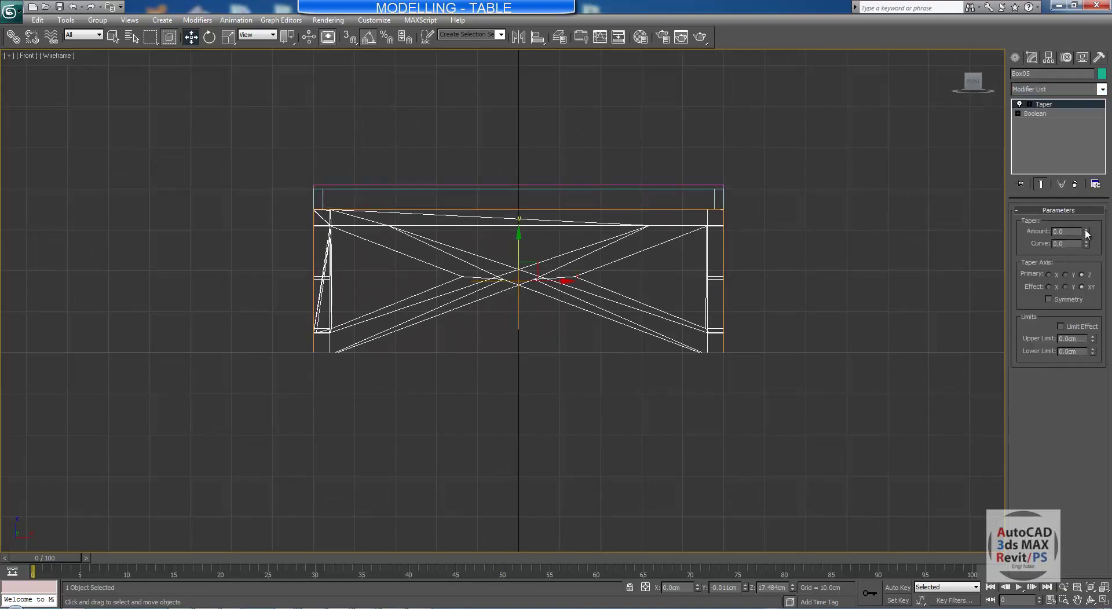
Set the legs' Taper amount to 0.26 with primary axis Y and effect XZ
{"action": "left_click_drag", "start_coordinate": [1087, 231], "coordinate": [1085, 215]}
{"action": "key", "text": "ctrl+z"}
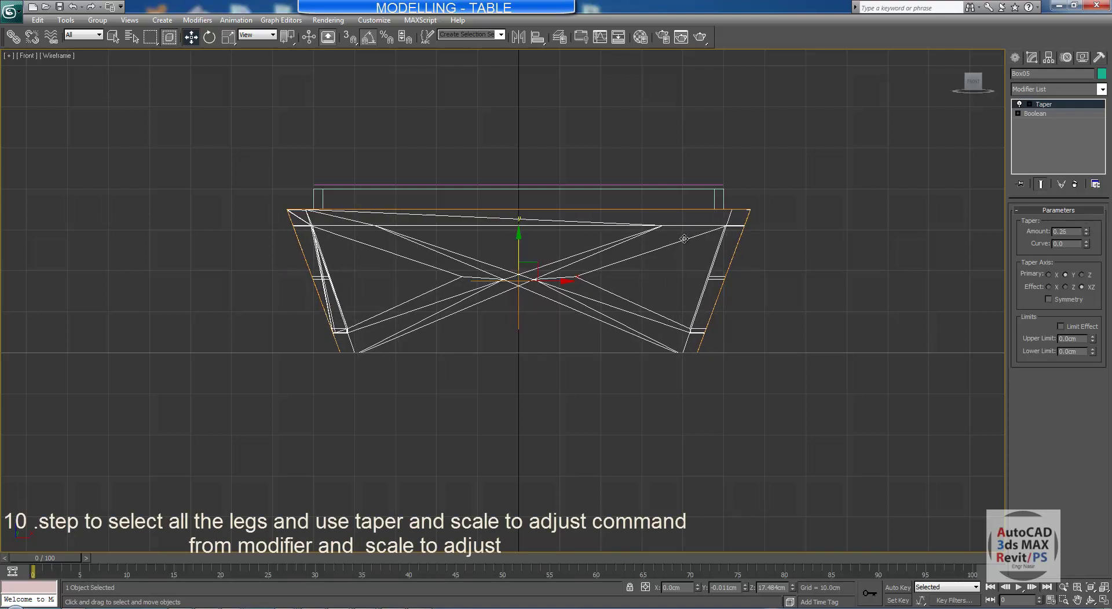
{"action": "middle_click_drag", "start_coordinate": [684, 239], "coordinate": [673, 264]}
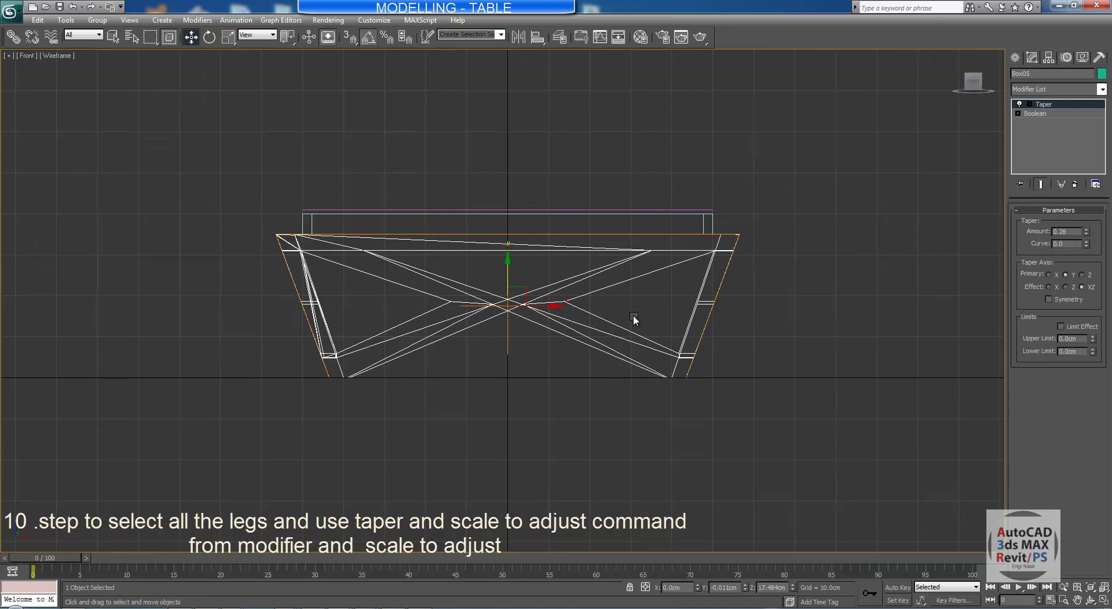
Scale the tapered leg frame down along both horizontal directions to fit its upper rim to the table frame's edges
{"action": "key", "text": "t"}
{"action": "key", "text": "F3"}
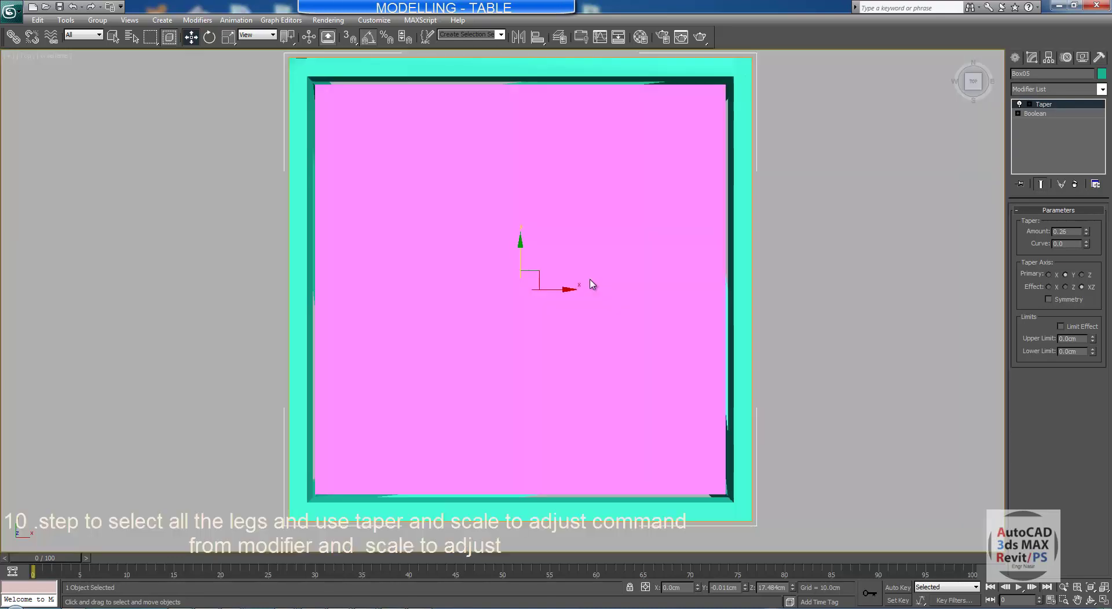
{"action": "middle_click_drag", "start_coordinate": [589, 279], "coordinate": [586, 292]}
{"action": "scroll", "coordinate": [587, 292], "scroll_direction": "down", "scroll_amount": 2}
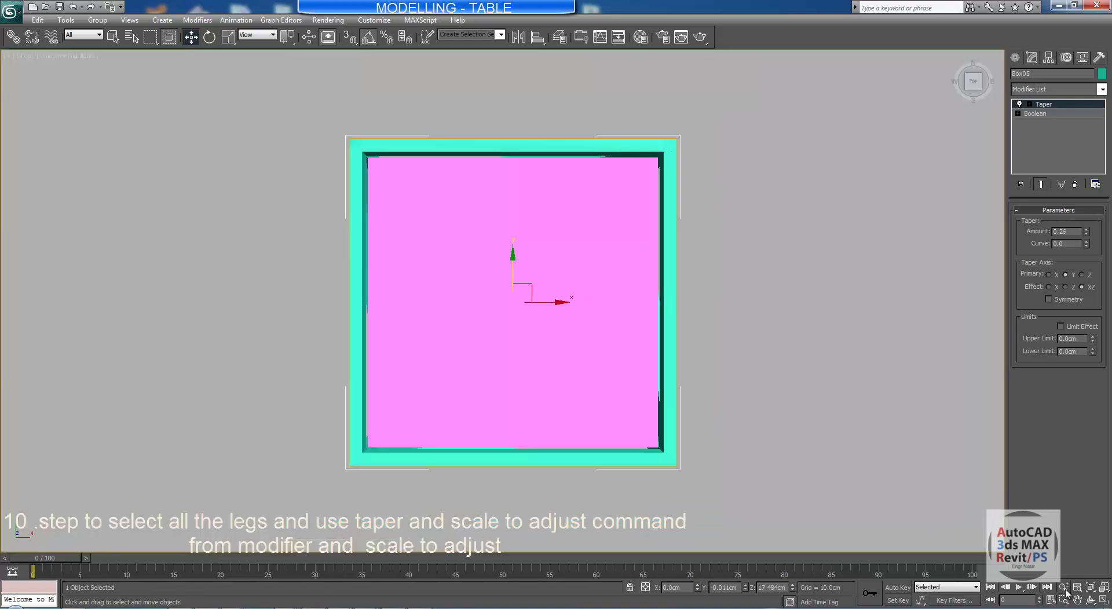
{"action": "left_click", "coordinate": [1090, 600]}
{"action": "left_click_drag", "start_coordinate": [548, 379], "coordinate": [585, 310]}
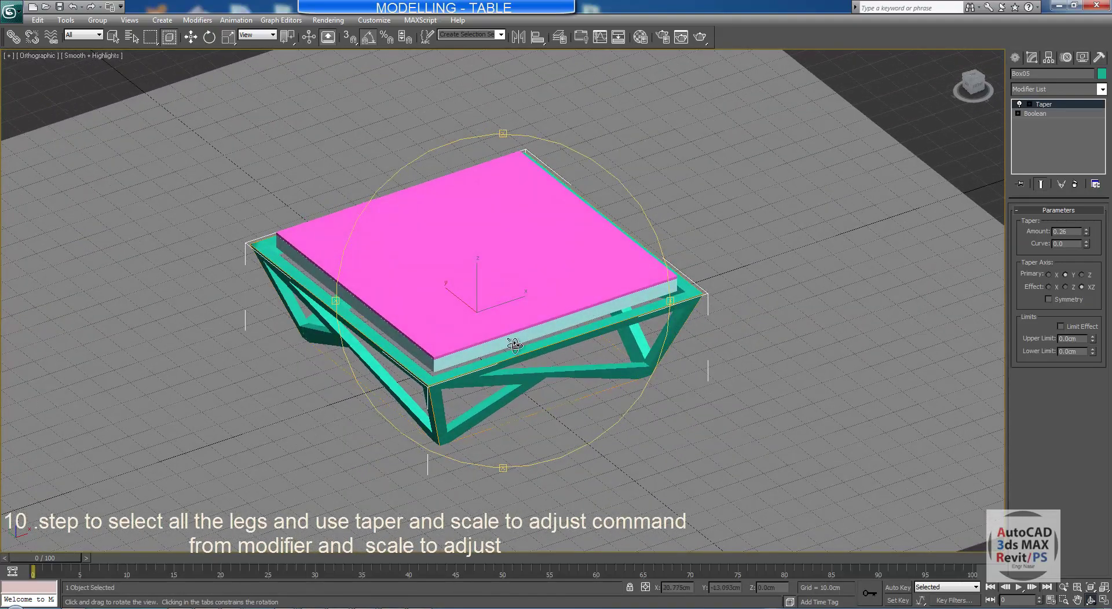
{"action": "left_click", "coordinate": [229, 37]}
{"action": "middle_click_drag", "start_coordinate": [365, 299], "coordinate": [366, 310]}
{"action": "scroll", "coordinate": [366, 310], "scroll_direction": "up", "scroll_amount": 3}
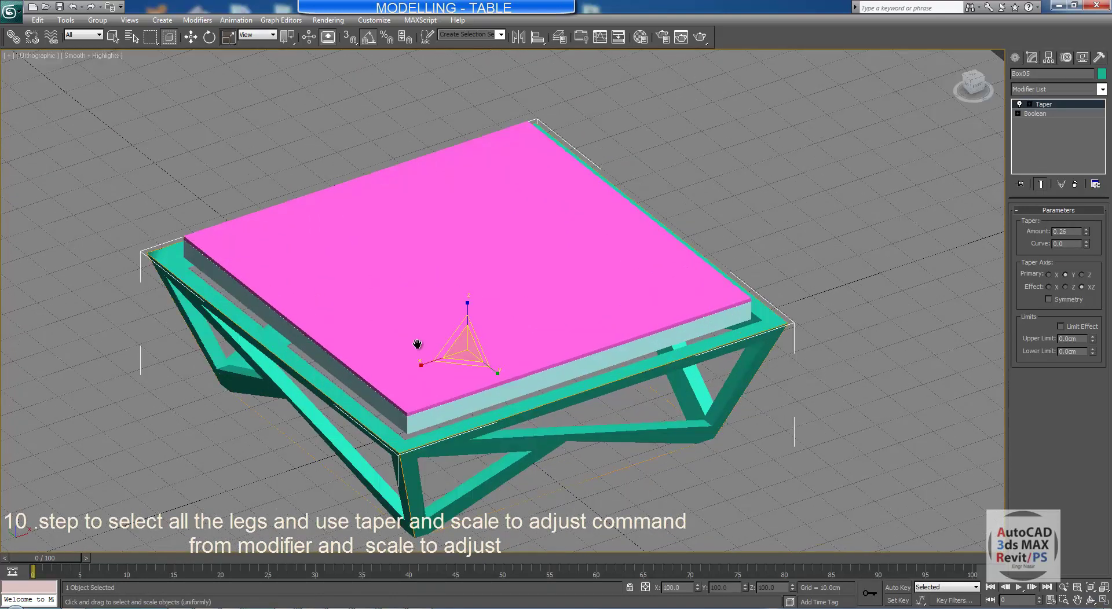
{"action": "left_click_drag", "start_coordinate": [423, 363], "coordinate": [428, 360]}
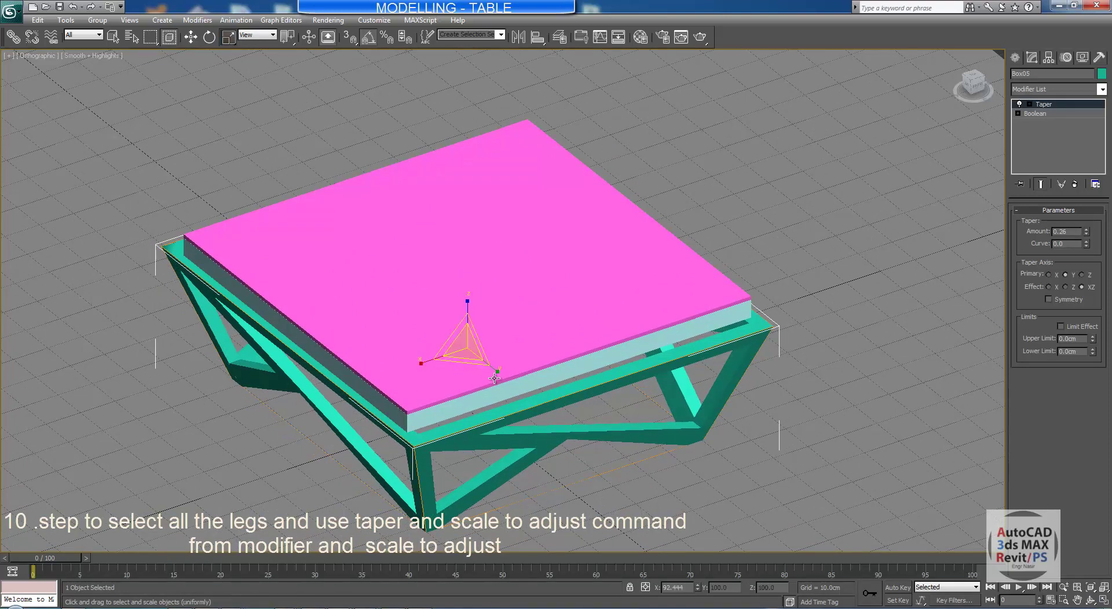
{"action": "left_click_drag", "start_coordinate": [494, 374], "coordinate": [494, 371]}
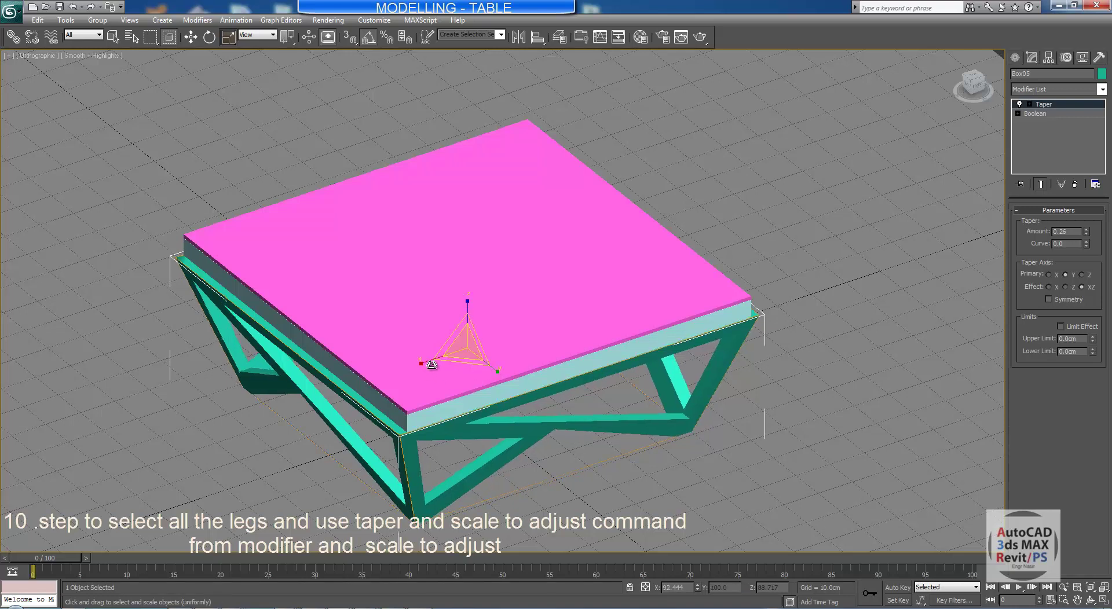
{"action": "left_click_drag", "start_coordinate": [428, 362], "coordinate": [429, 361]}
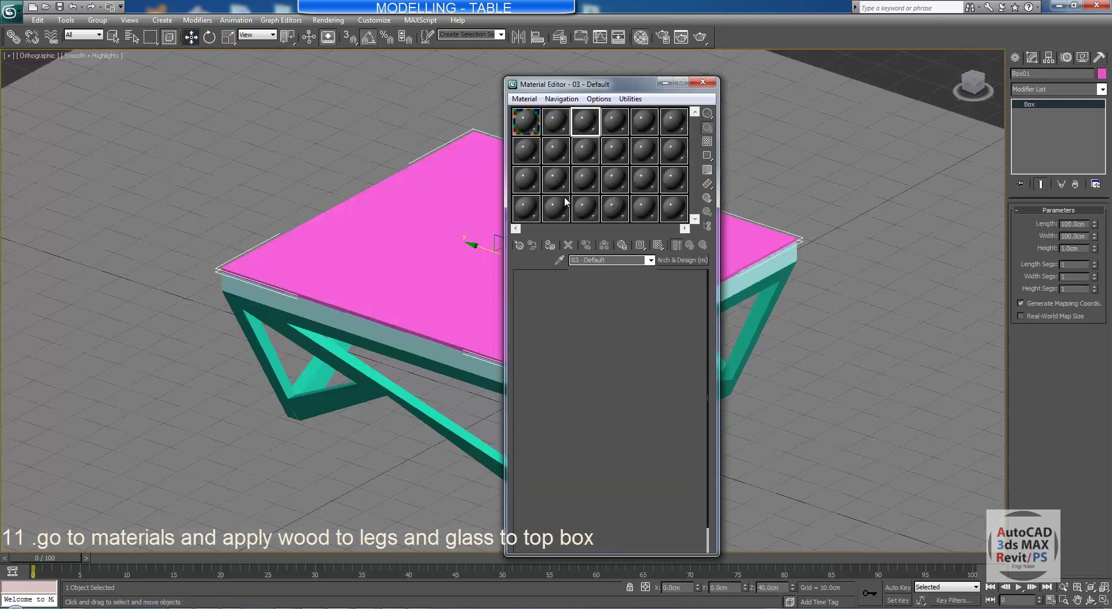
Assign a Bitmap map to the diffuse color of the 01 - Default material
{"action": "left_click", "coordinate": [532, 132]}
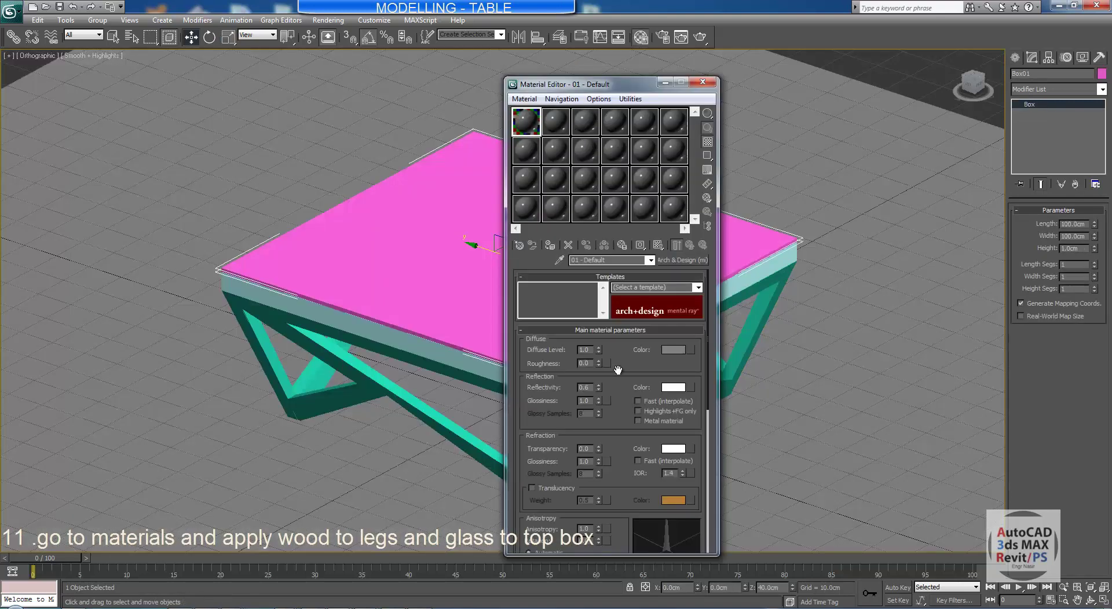
{"action": "left_click", "coordinate": [688, 350]}
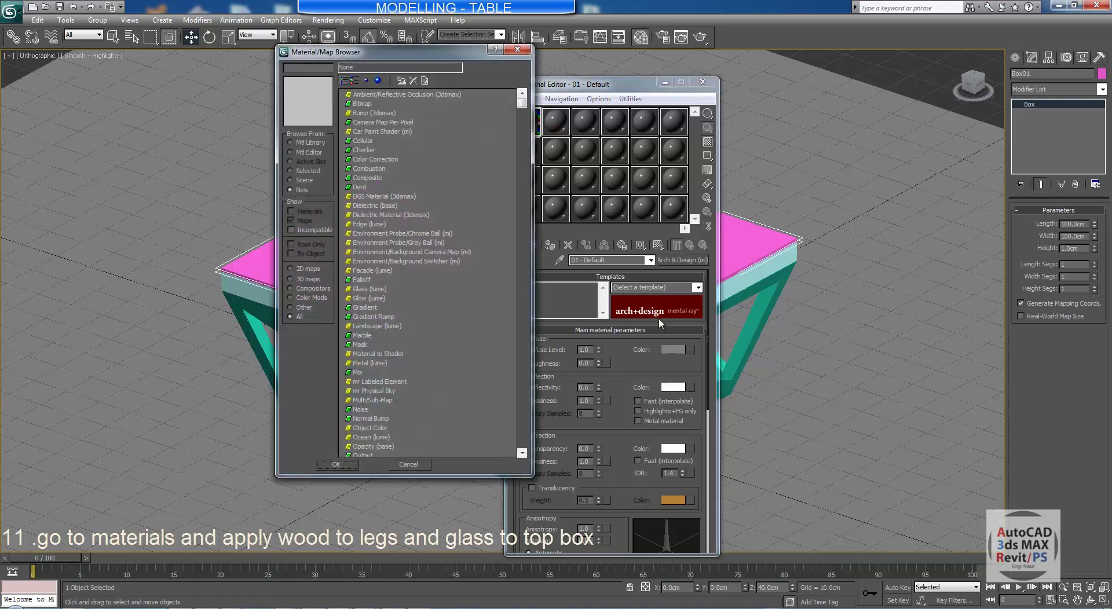
{"action": "left_click", "coordinate": [520, 51]}
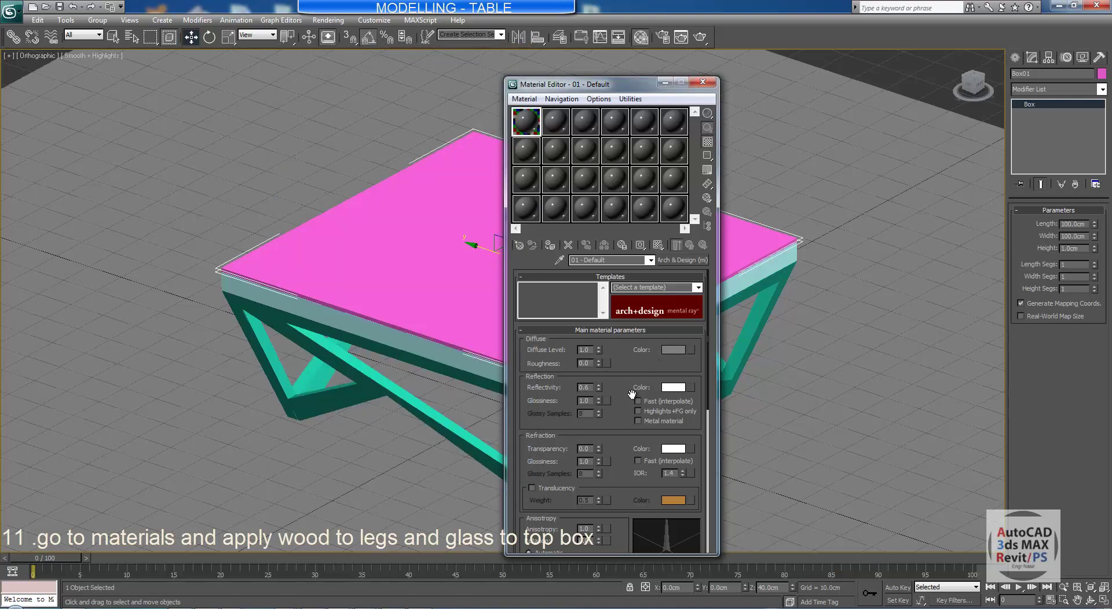
{"action": "left_click", "coordinate": [691, 350]}
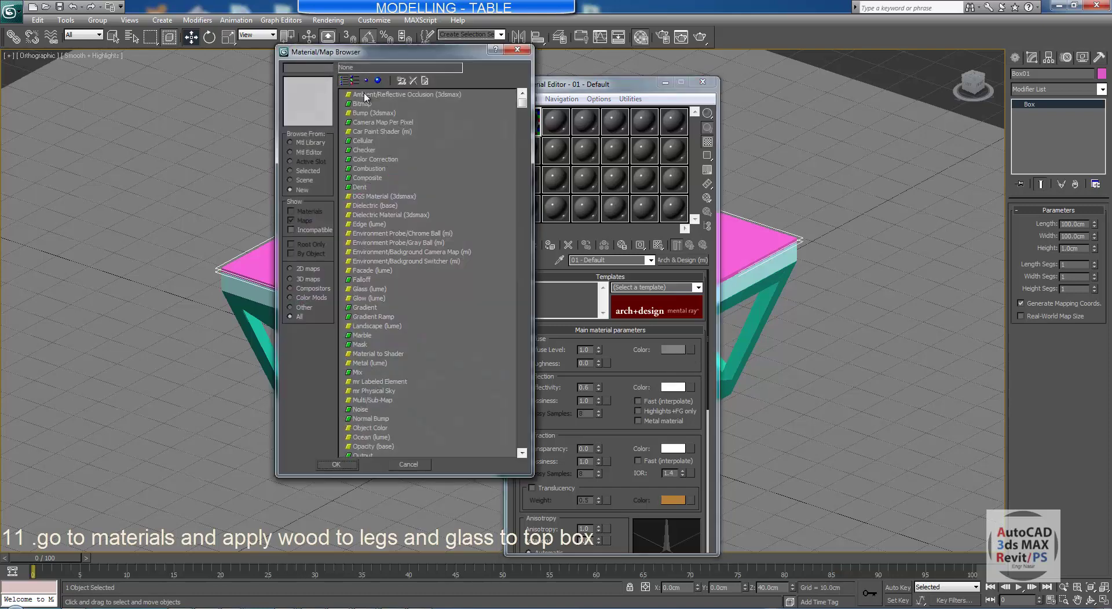
{"action": "double_click", "coordinate": [363, 104]}
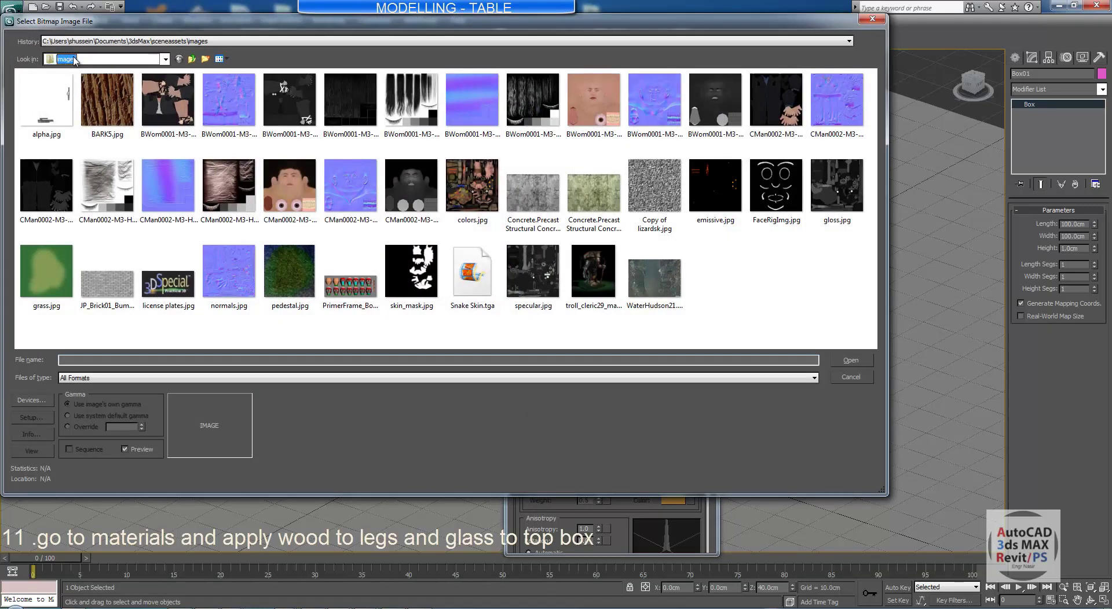
Load the wood texture 10.26 tb-59564c67c07bf.jpg from the table folder on the Desktop as the diffuse bitmap
{"action": "left_click", "coordinate": [74, 61]}
{"action": "scroll", "coordinate": [87, 145], "scroll_direction": "up", "scroll_amount": 2}
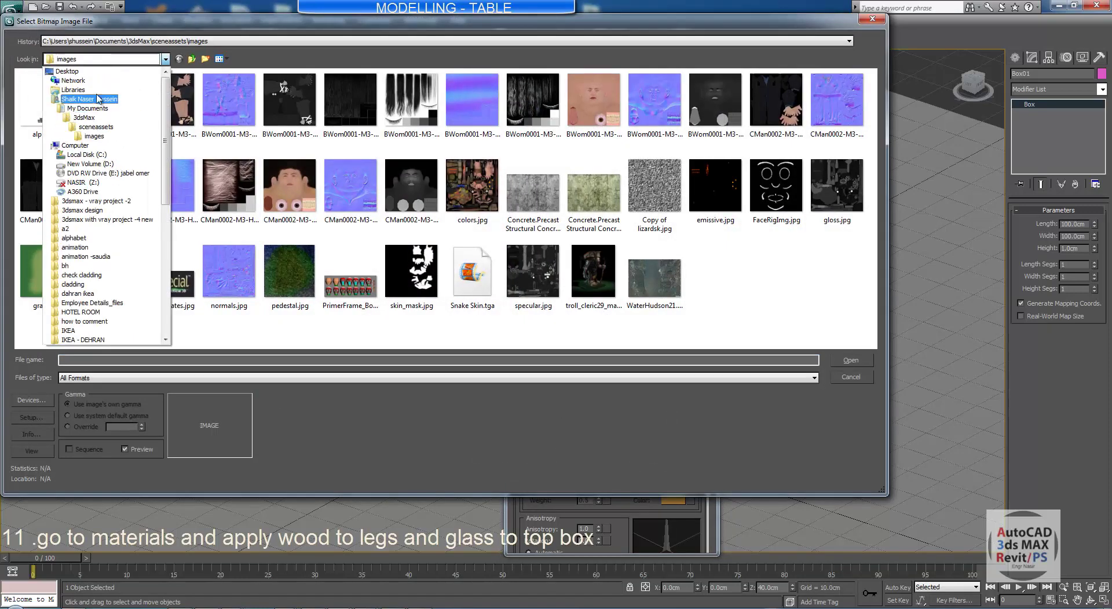
{"action": "left_click", "coordinate": [66, 69]}
{"action": "left_click", "coordinate": [216, 175]}
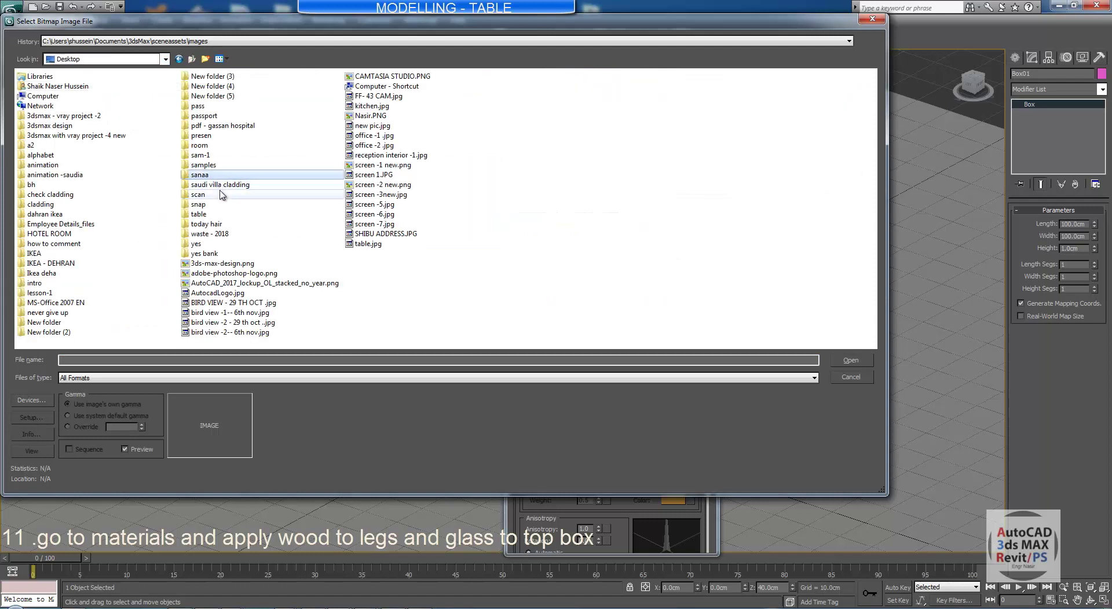
{"action": "left_click", "coordinate": [199, 215]}
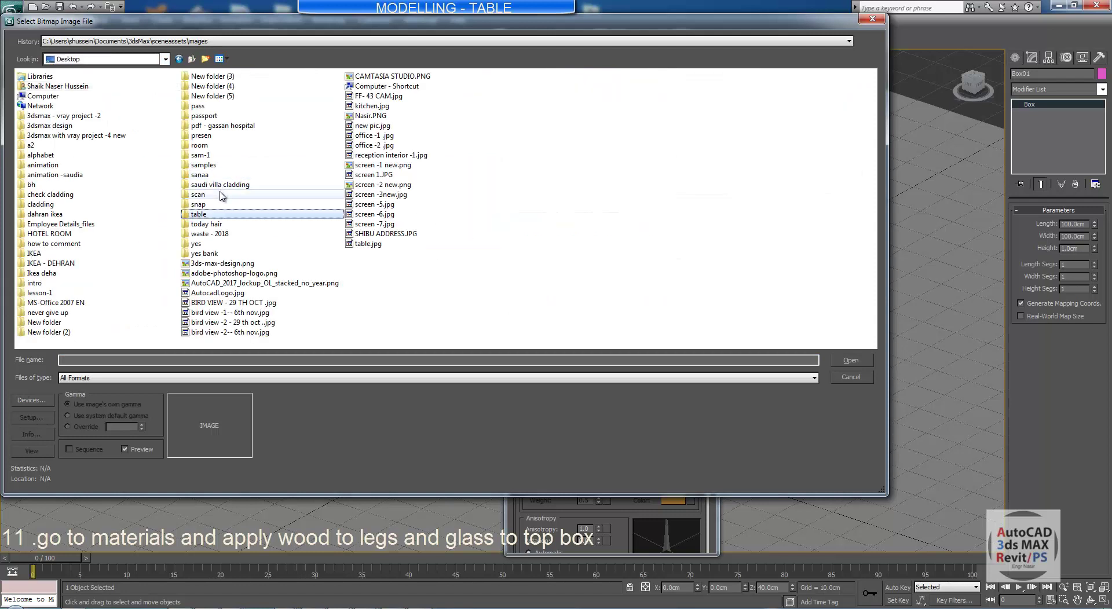
{"action": "double_click", "coordinate": [199, 217]}
{"action": "left_click", "coordinate": [57, 111]}
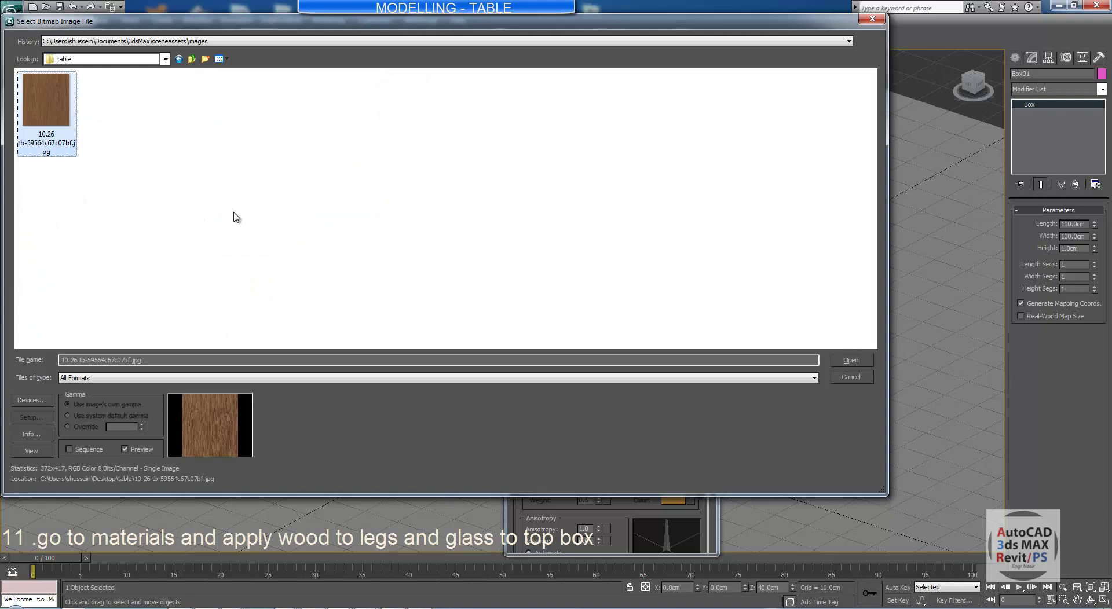
{"action": "left_click", "coordinate": [850, 360]}
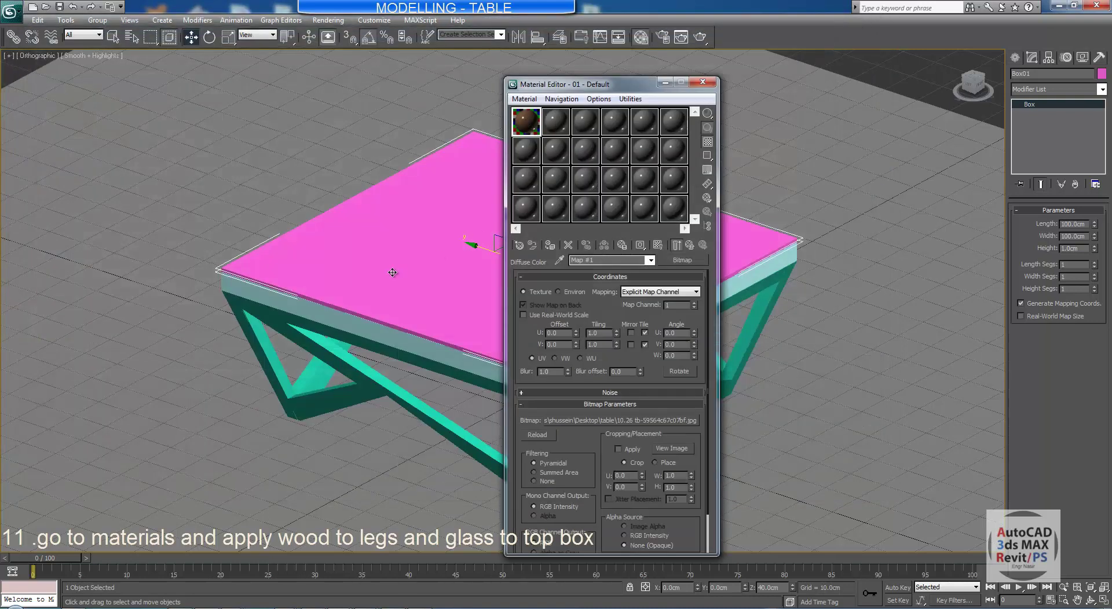
Assign the wood material to both the legs and the table frame and show its texture in the viewport
{"action": "left_click", "coordinate": [296, 330]}
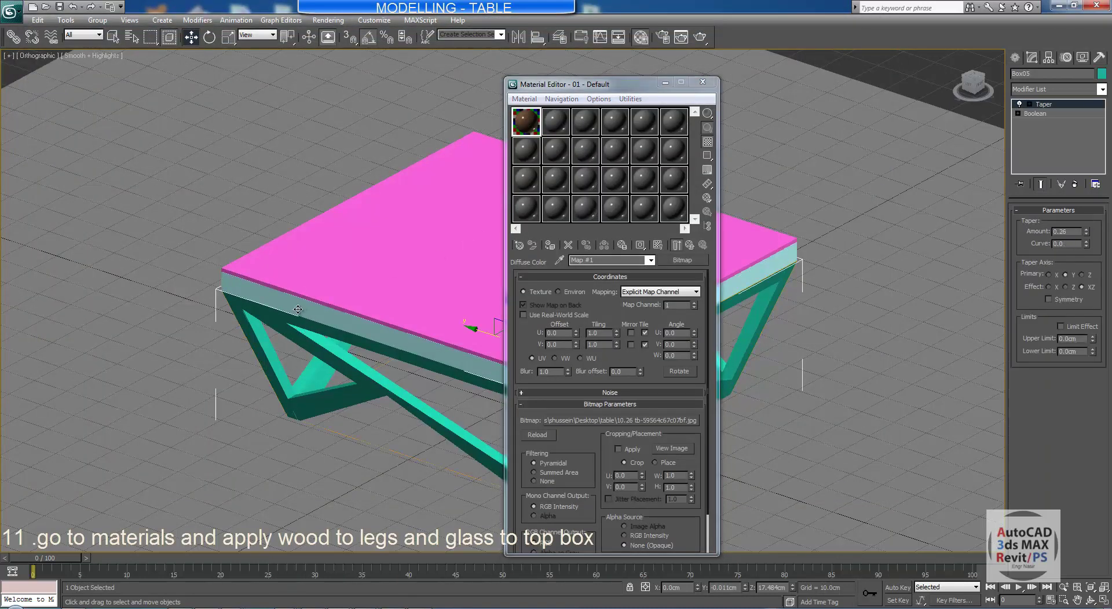
{"action": "left_click", "coordinate": [298, 310], "text": "ctrl"}
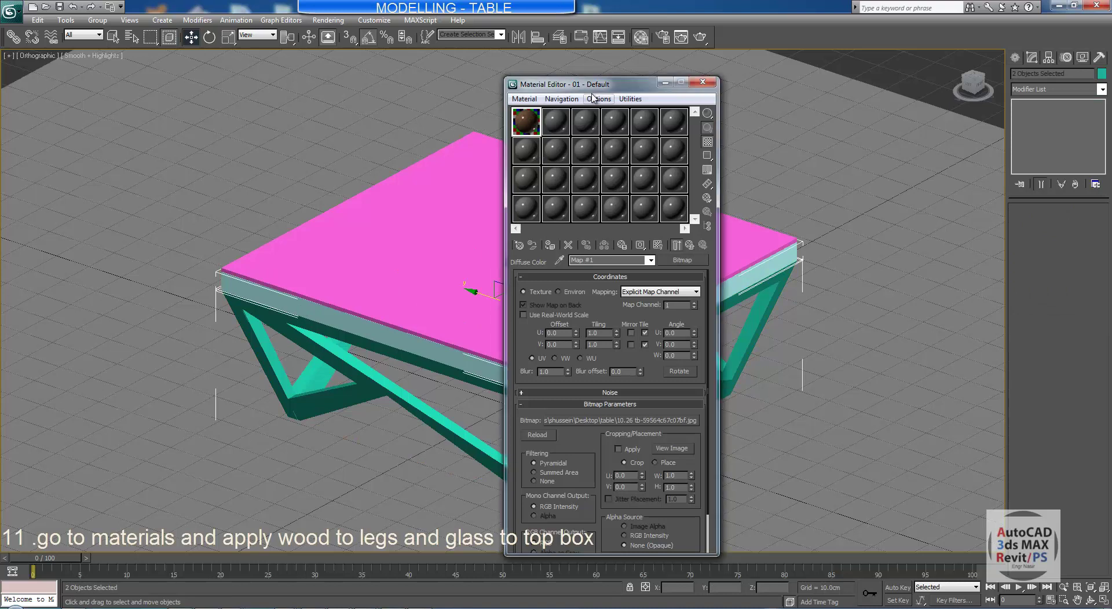
{"action": "left_click_drag", "start_coordinate": [596, 84], "coordinate": [902, 98]}
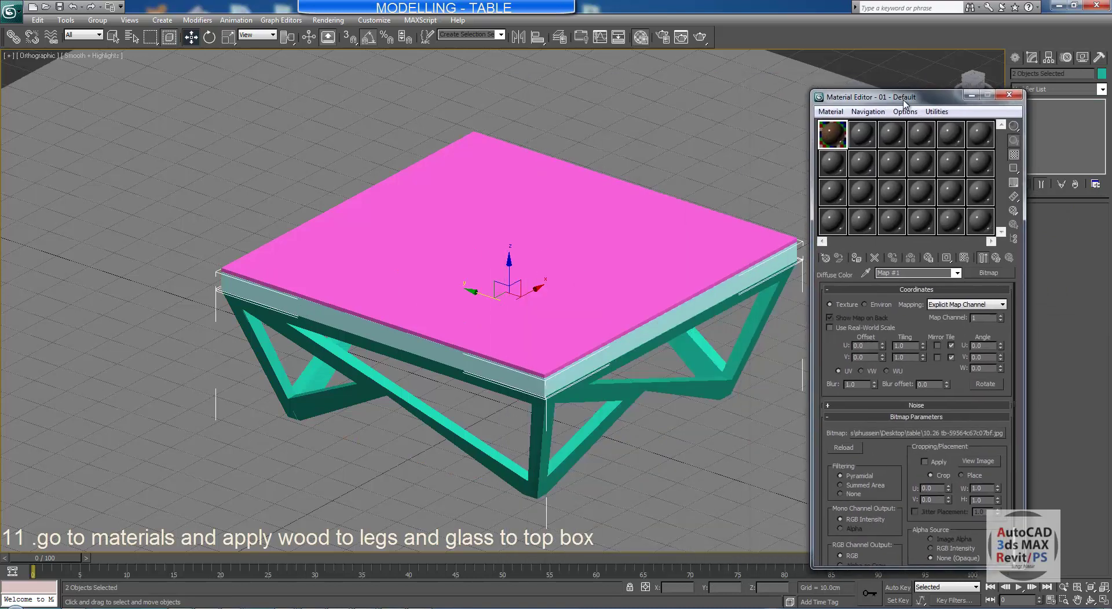
{"action": "left_click", "coordinate": [856, 262]}
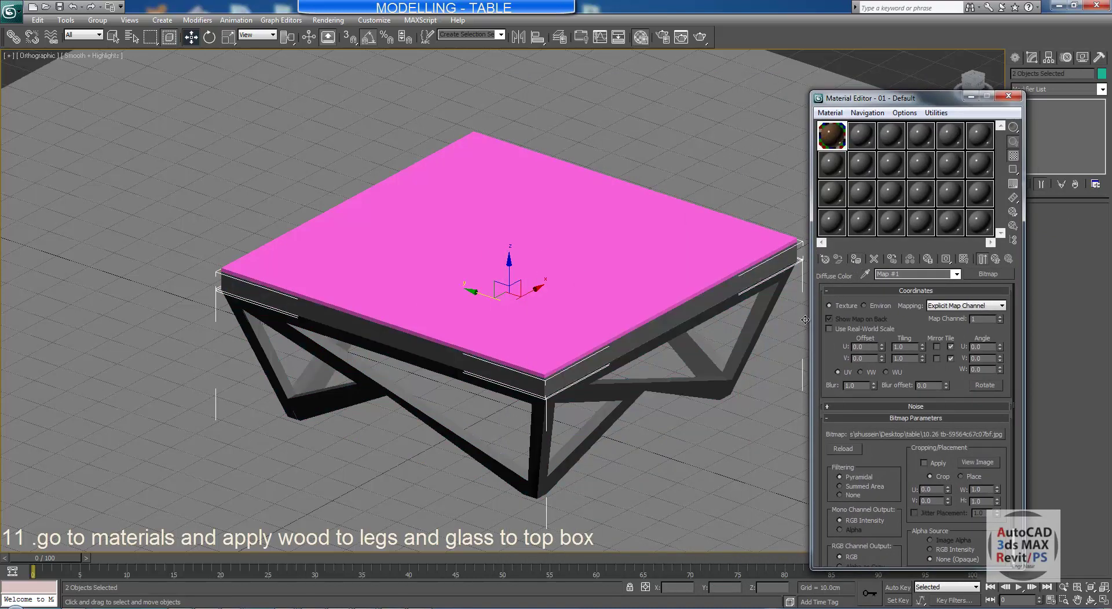
{"action": "left_click", "coordinate": [965, 260]}
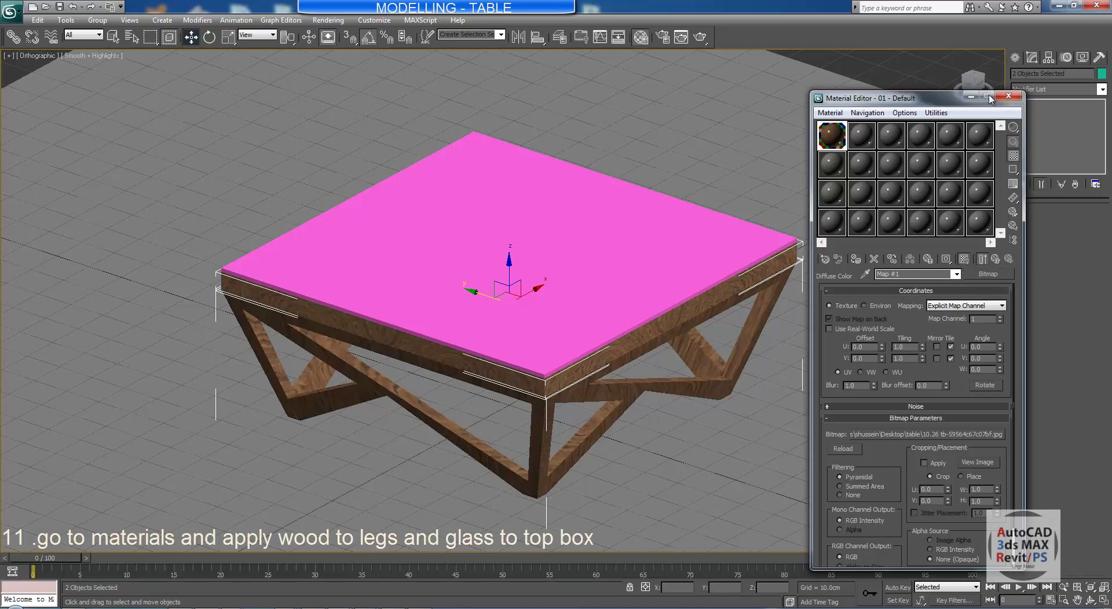
{"action": "left_click", "coordinate": [972, 96]}
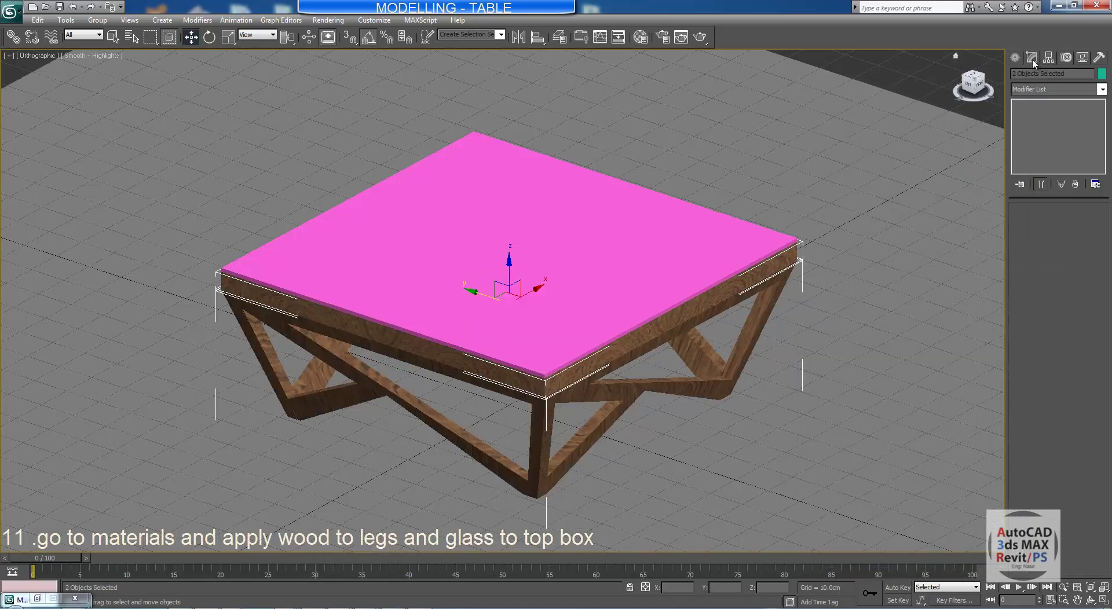
Add a UVW Map modifier with Box mapping to the selected legs and frame, and deselect them
{"action": "left_click", "coordinate": [1102, 90]}
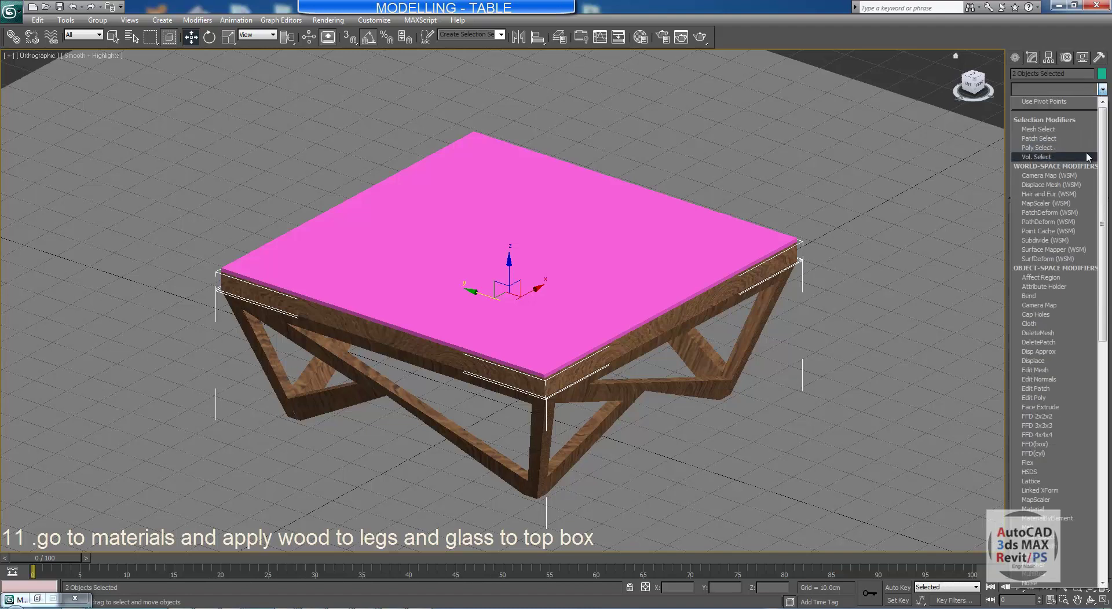
{"action": "scroll", "coordinate": [1043, 389], "scroll_direction": "down", "scroll_amount": 10}
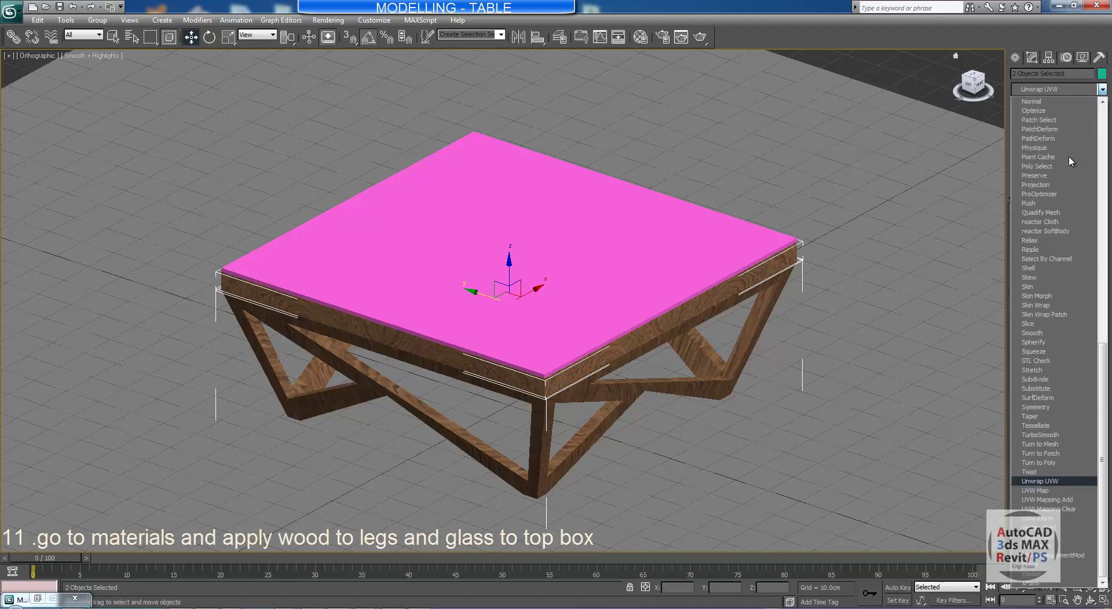
{"action": "left_click", "coordinate": [1041, 495]}
{"action": "left_click", "coordinate": [1047, 276]}
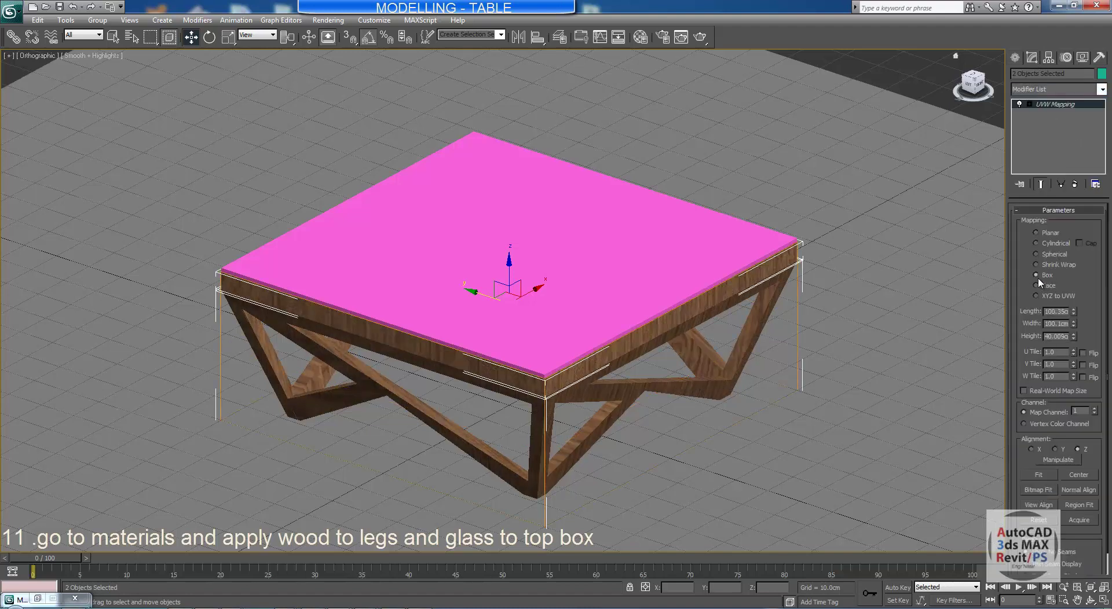
{"action": "scroll", "coordinate": [707, 350], "scroll_direction": "up", "scroll_amount": 6}
{"action": "scroll", "coordinate": [587, 256], "scroll_direction": "down", "scroll_amount": 8}
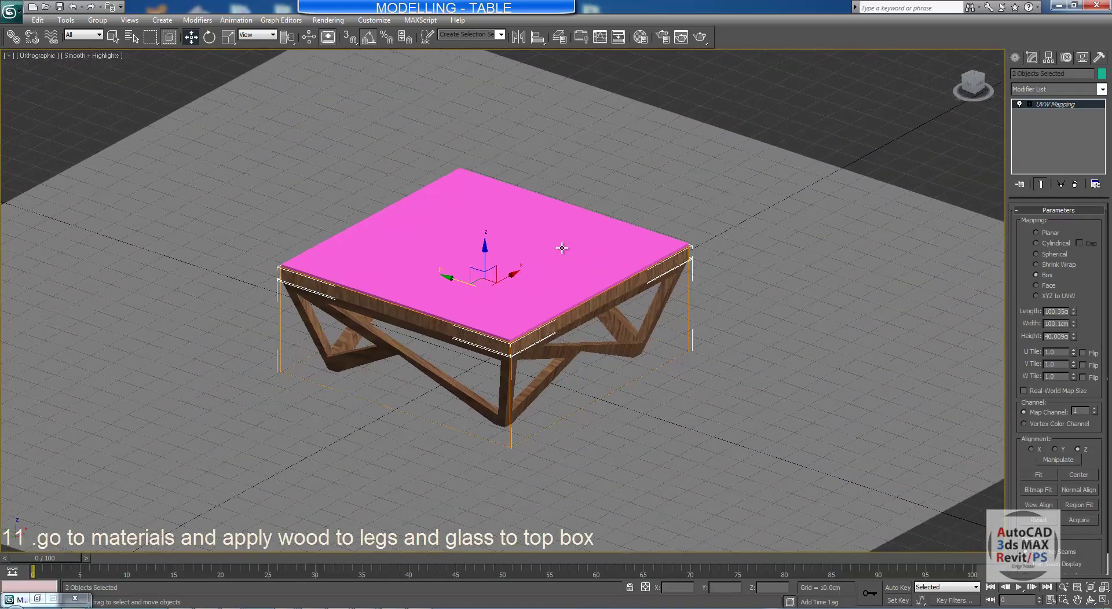
{"action": "scroll", "coordinate": [736, 161], "scroll_direction": "up", "scroll_amount": 2}
{"action": "left_click", "coordinate": [675, 208]}
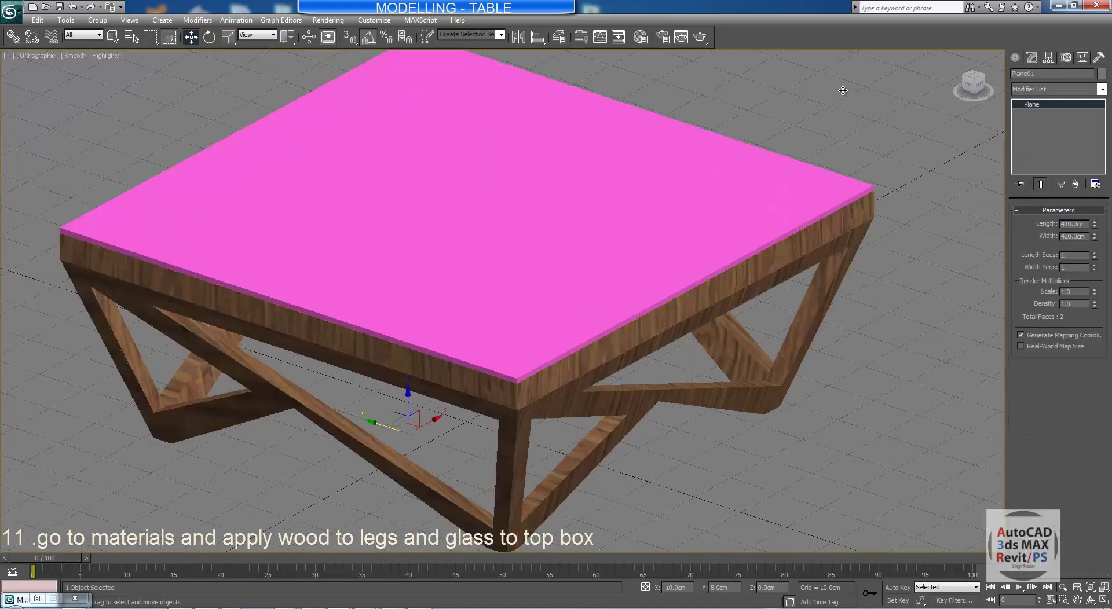
Set the 02 - Default material's diffuse color to grey at about 0.44 and its refraction transparency to 1.0
{"action": "key", "text": "m"}
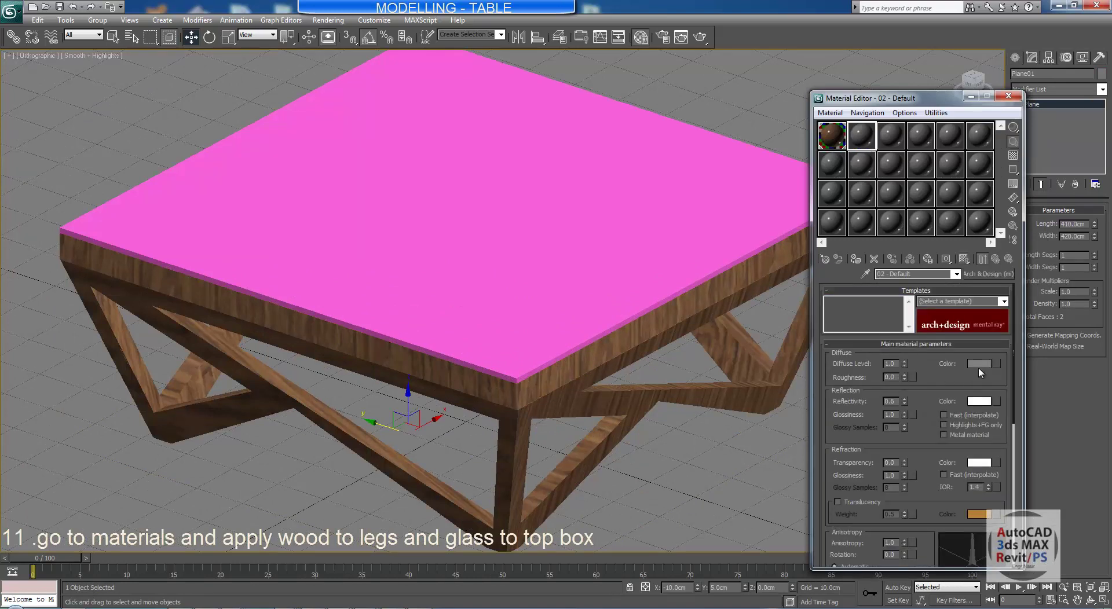
{"action": "left_click", "coordinate": [979, 368]}
{"action": "left_click_drag", "start_coordinate": [337, 119], "coordinate": [336, 114]}
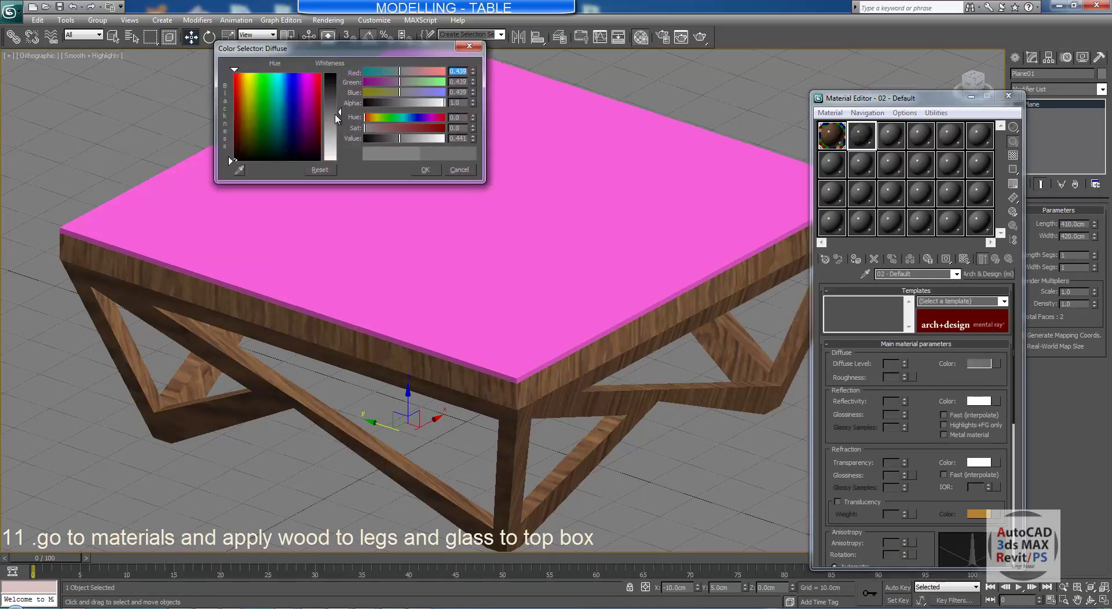
{"action": "left_click", "coordinate": [432, 169]}
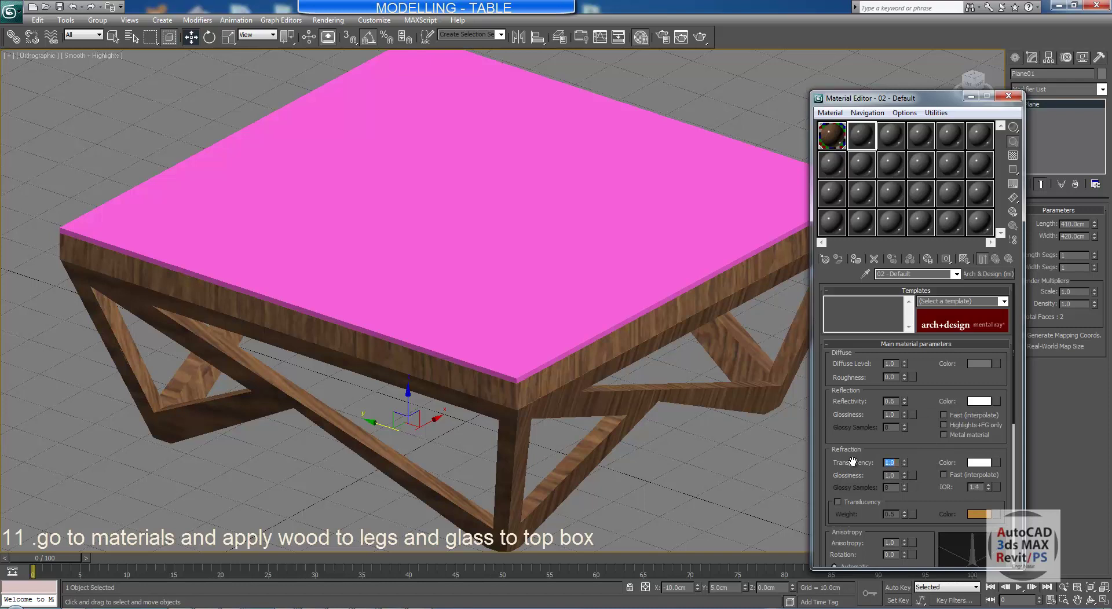
{"action": "left_click", "coordinate": [669, 292]}
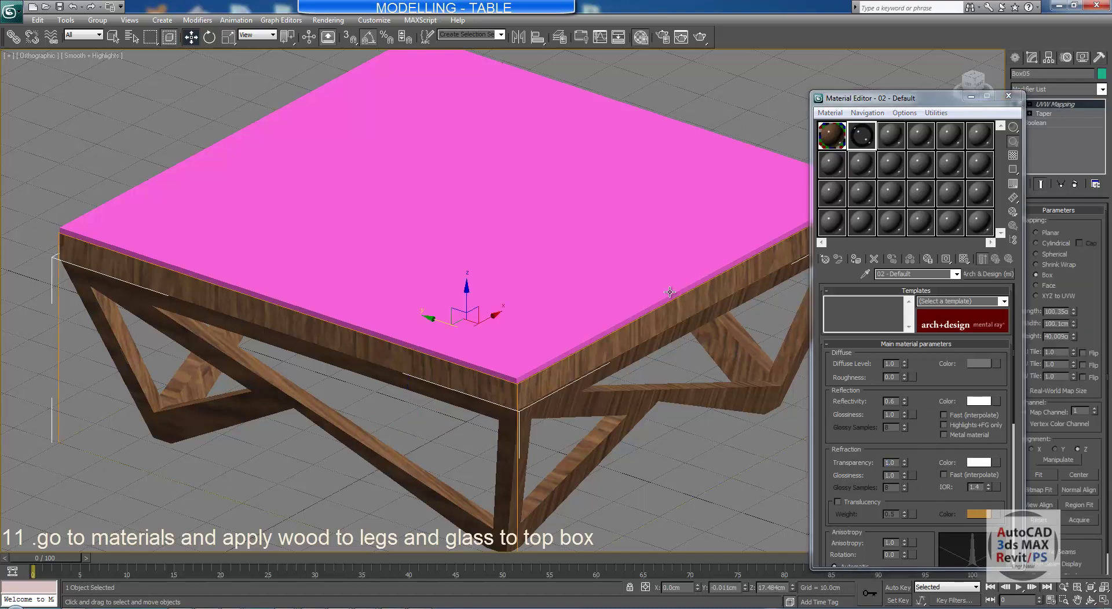
{"action": "left_click", "coordinate": [856, 260]}
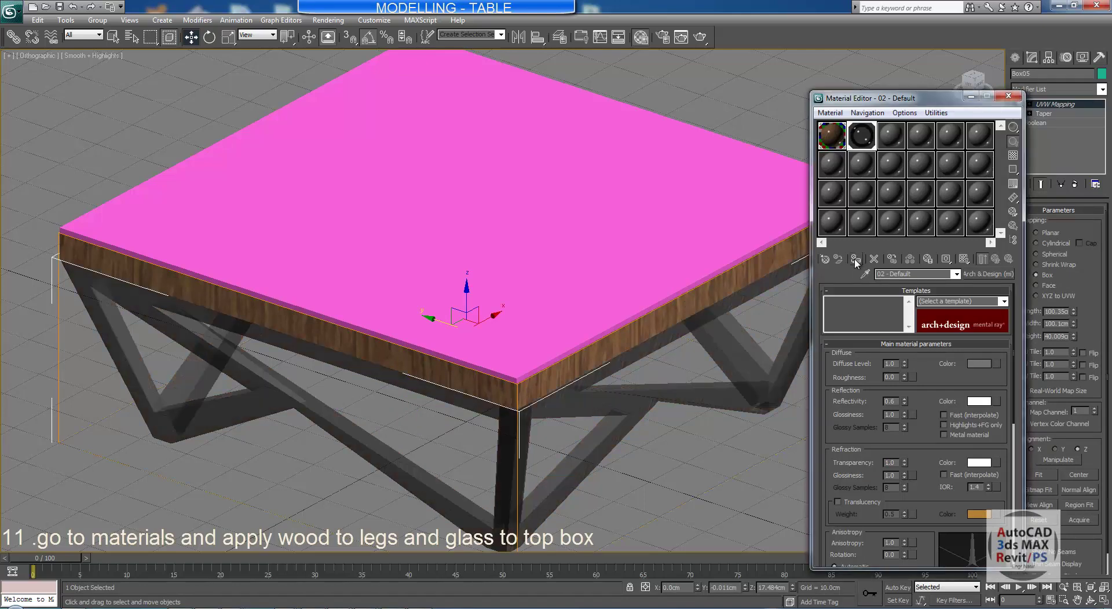
{"action": "key", "text": "ctrl+z"}
Select the thin top box and assign the transparent 02 - Default material to it as glass
{"action": "left_click", "coordinate": [665, 120]}
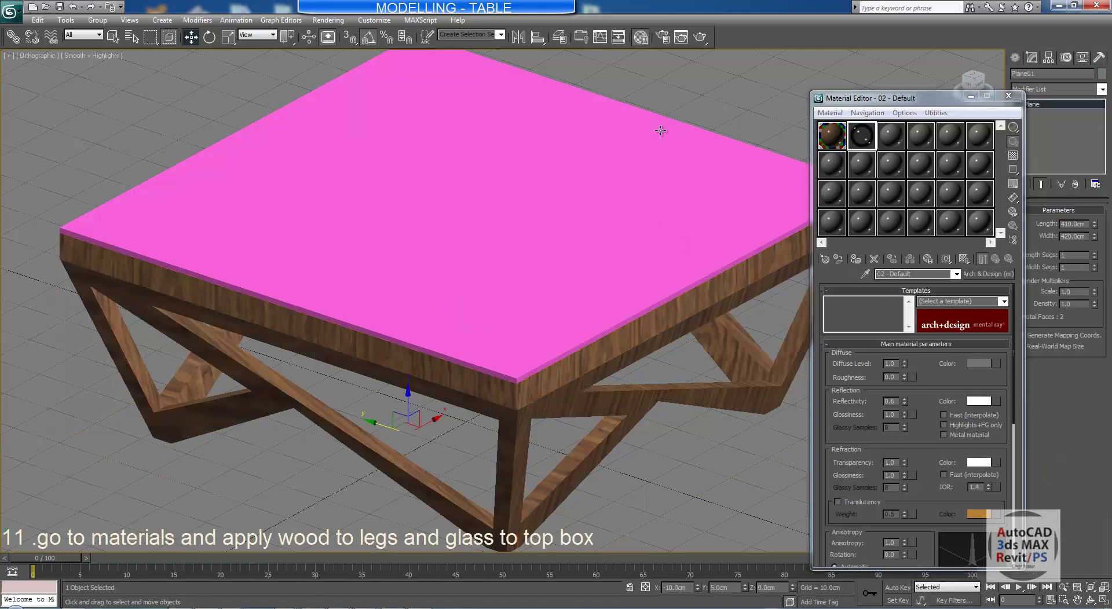
{"action": "key", "text": "F3"}
{"action": "left_click", "coordinate": [675, 122]}
{"action": "key", "text": "F3"}
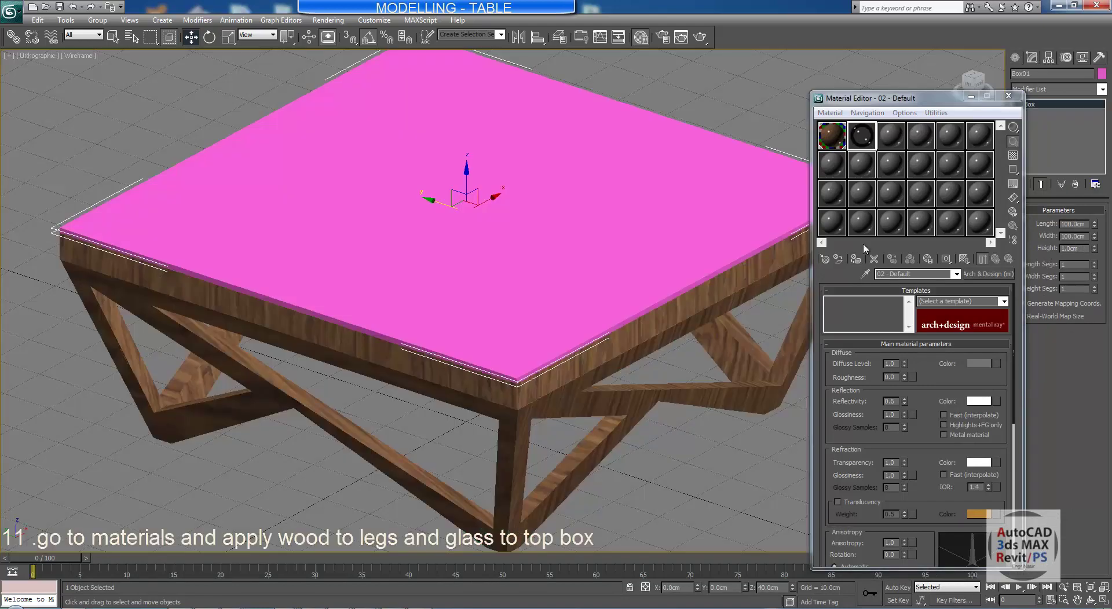
{"action": "left_click", "coordinate": [855, 259]}
{"action": "scroll", "coordinate": [675, 251], "scroll_direction": "down", "scroll_amount": 5}
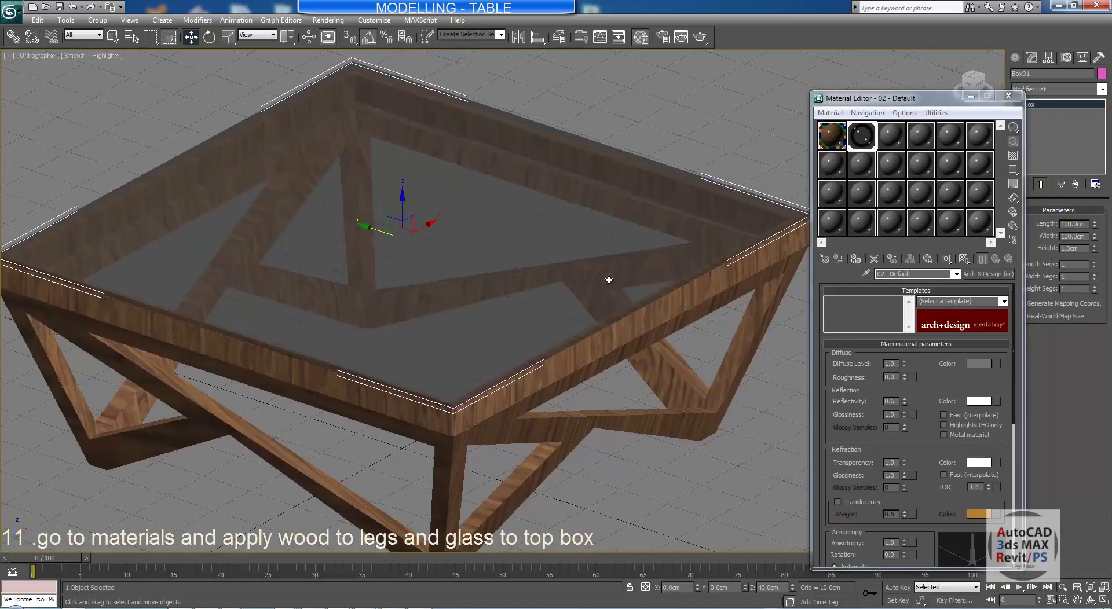
{"action": "left_click", "coordinate": [971, 96]}
Examine the wood and glass materials on the table from several angles and close up
{"action": "scroll", "coordinate": [535, 321], "scroll_direction": "up", "scroll_amount": 5}
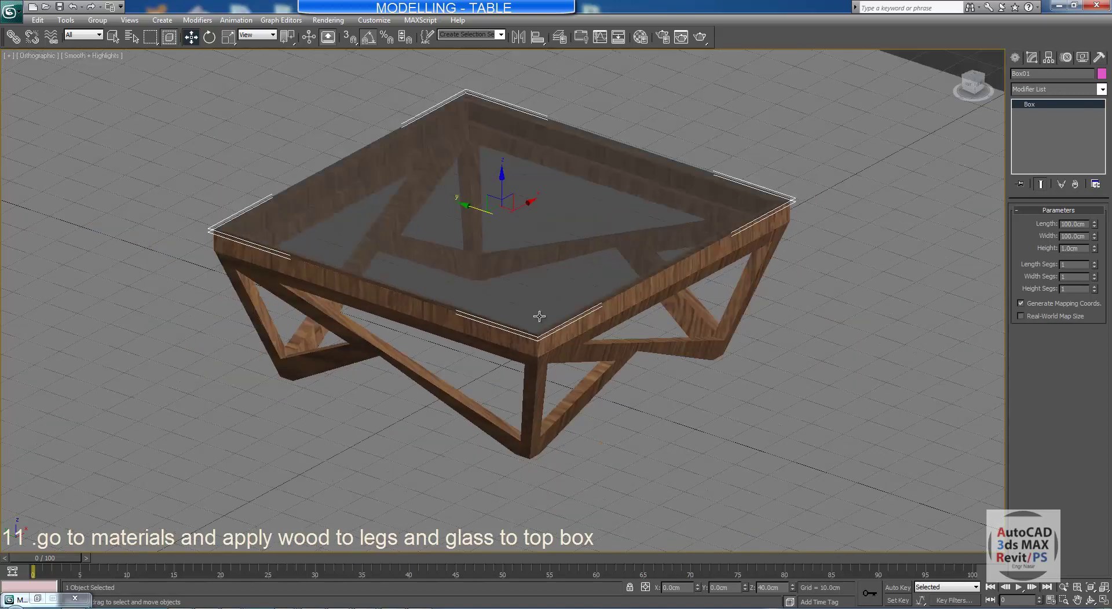
{"action": "left_click", "coordinate": [1091, 600]}
{"action": "mouse_move", "coordinate": [603, 318]}
{"action": "left_mouse_down"}
{"action": "mouse_move", "coordinate": [591, 319]}
{"action": "mouse_move", "coordinate": [605, 318]}
{"action": "left_mouse_up"}
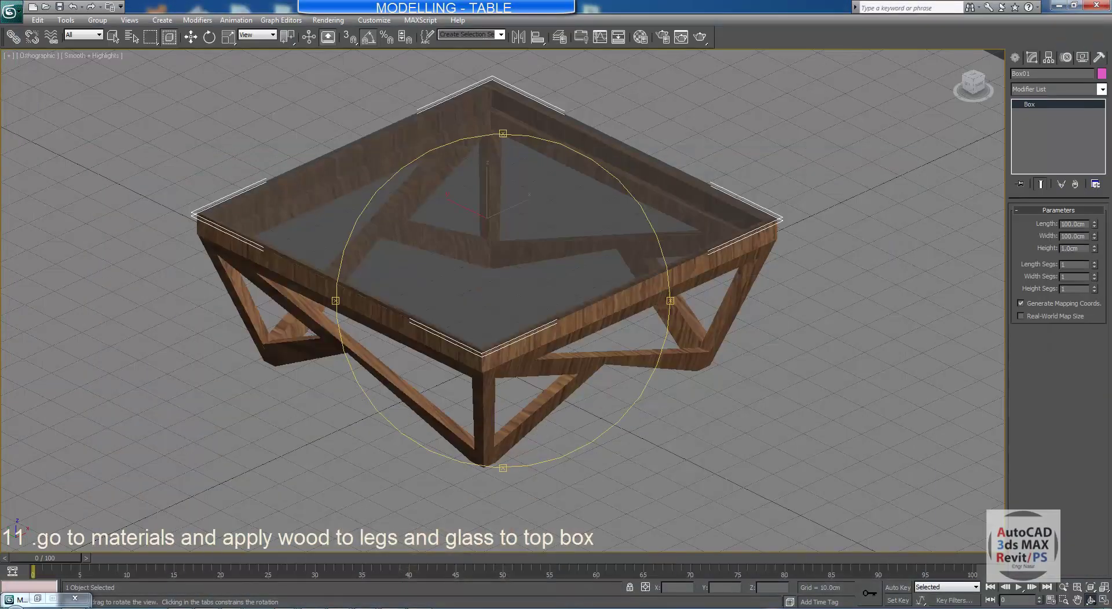
{"action": "left_click_drag", "start_coordinate": [463, 407], "coordinate": [465, 396]}
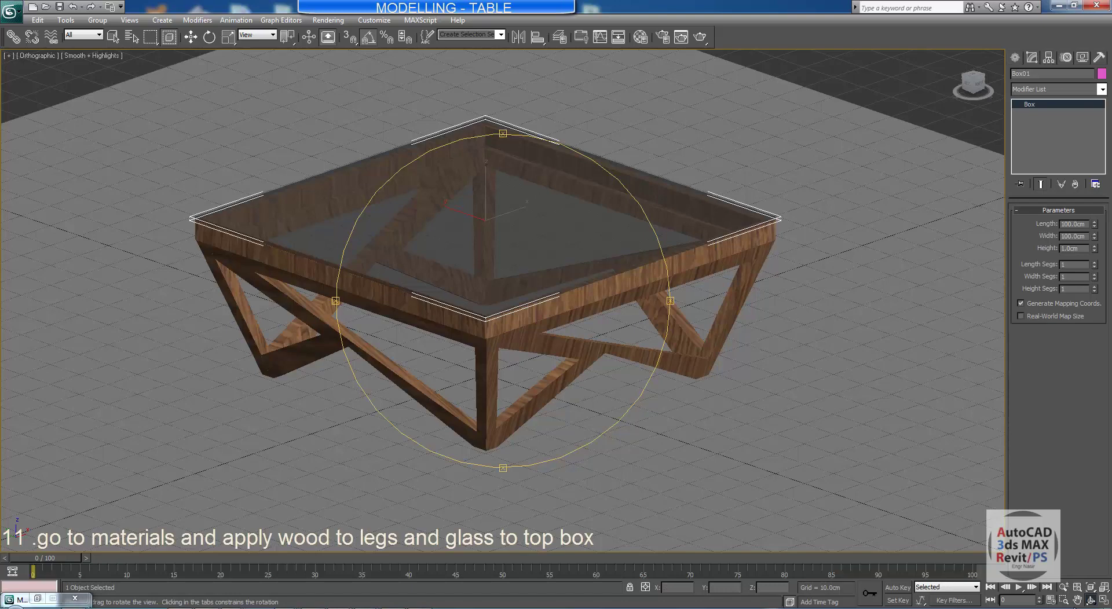
{"action": "left_click", "coordinate": [1065, 588]}
{"action": "left_click_drag", "start_coordinate": [439, 318], "coordinate": [443, 296]}
{"action": "middle_click_drag", "start_coordinate": [451, 308], "coordinate": [472, 318]}
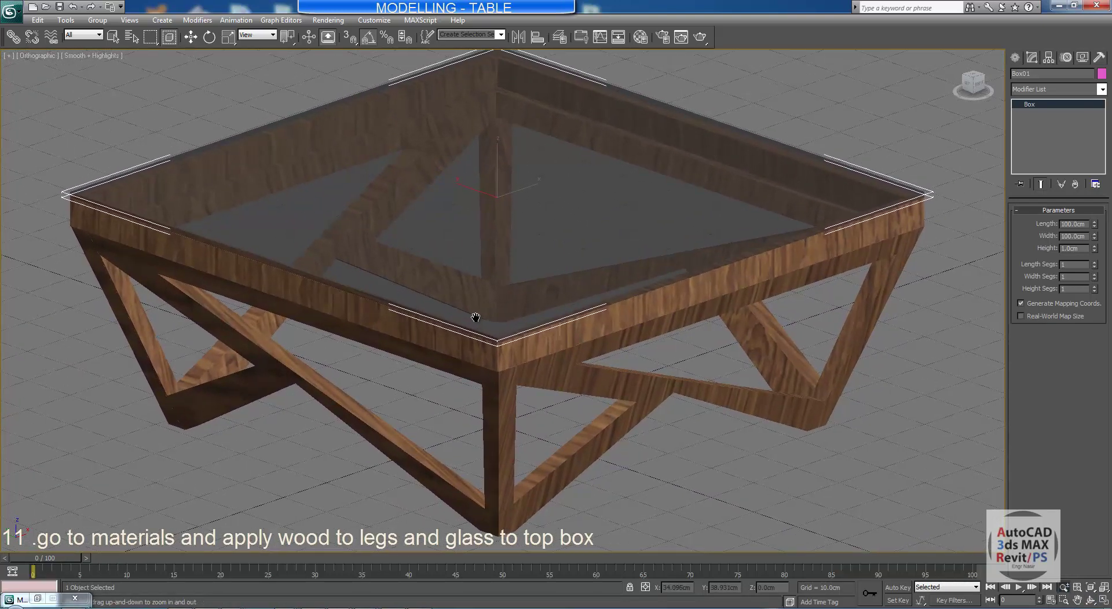
Set the wood bitmap's U and V tiling to 5.0 in the 01 - Default material
{"action": "key", "text": "m"}
{"action": "left_click", "coordinate": [838, 136]}
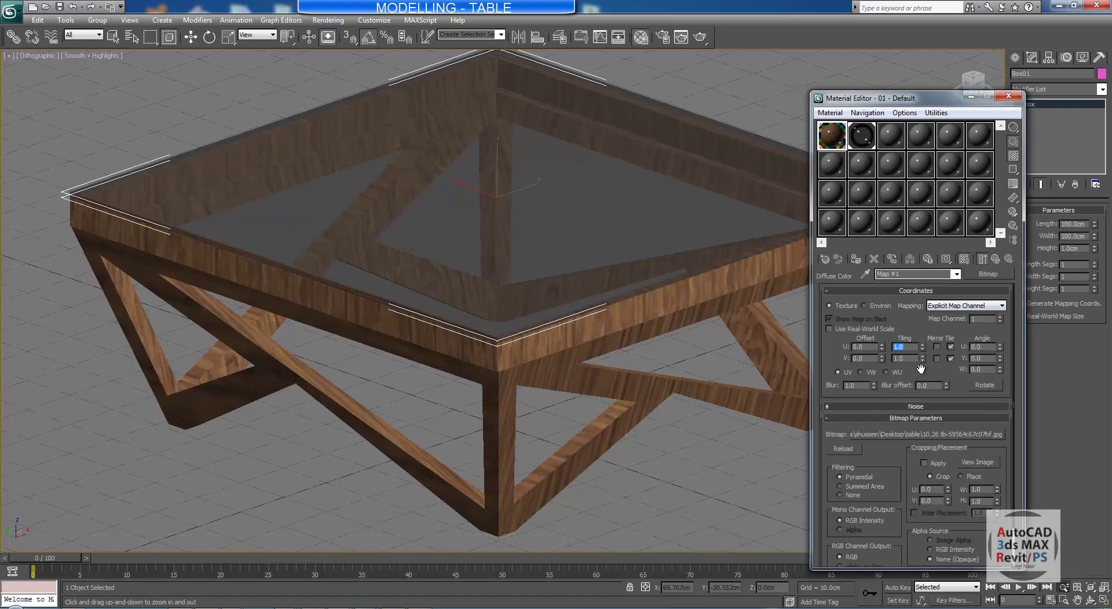
{"action": "double_click", "coordinate": [910, 360]}
{"action": "type", "text": "5"}
{"action": "left_click", "coordinate": [917, 347]}
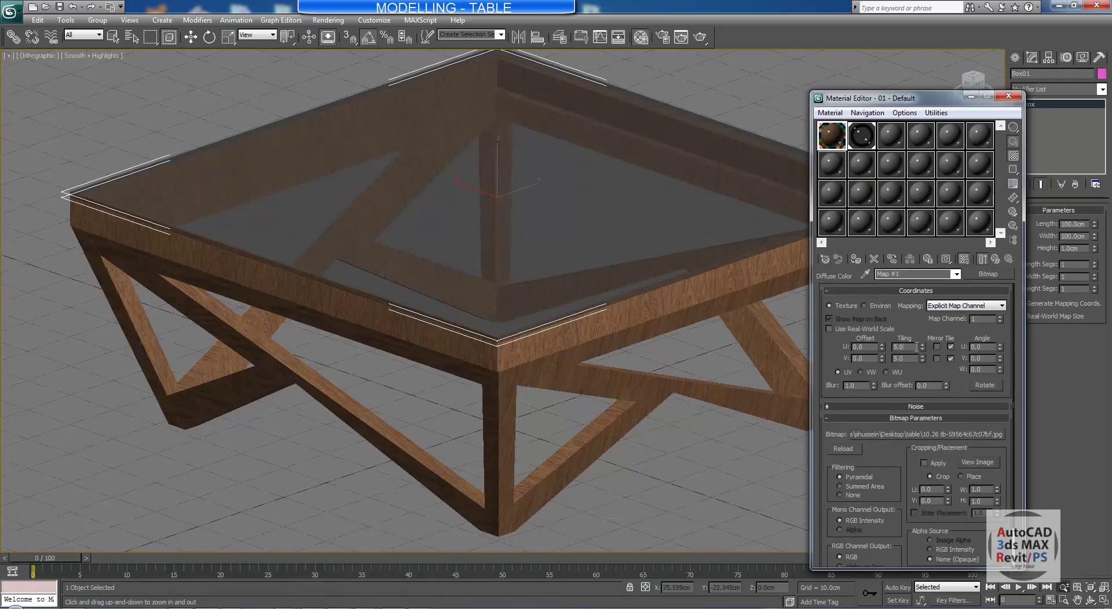
{"action": "left_click", "coordinate": [972, 97]}
{"action": "left_click", "coordinate": [445, 608]}
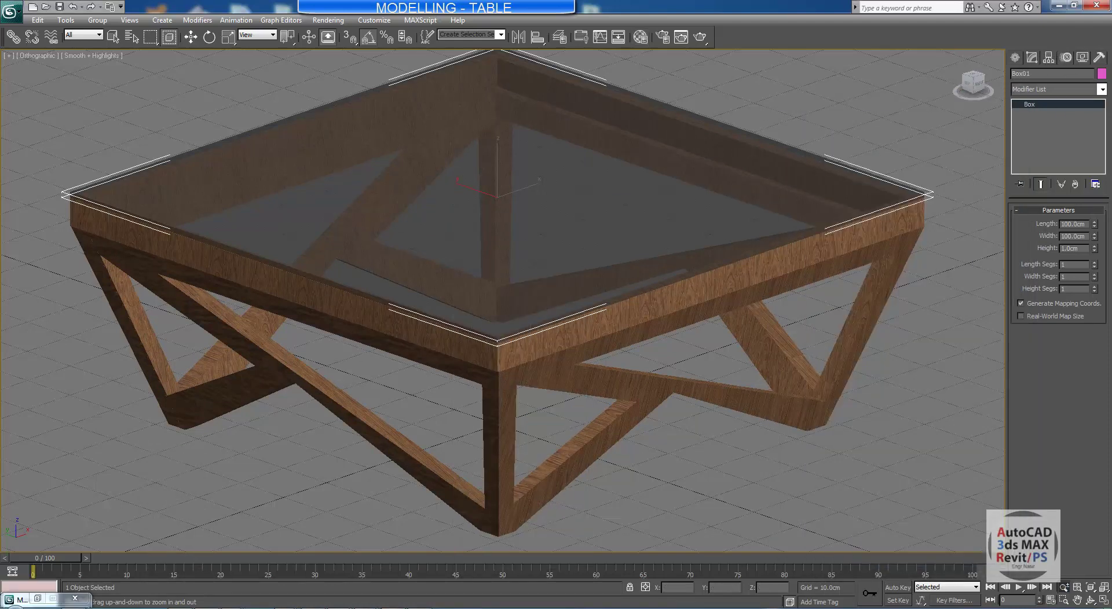
{"action": "left_click", "coordinate": [445, 608]}
{"action": "left_click", "coordinate": [445, 608]}
{"action": "left_click", "coordinate": [444, 608]}
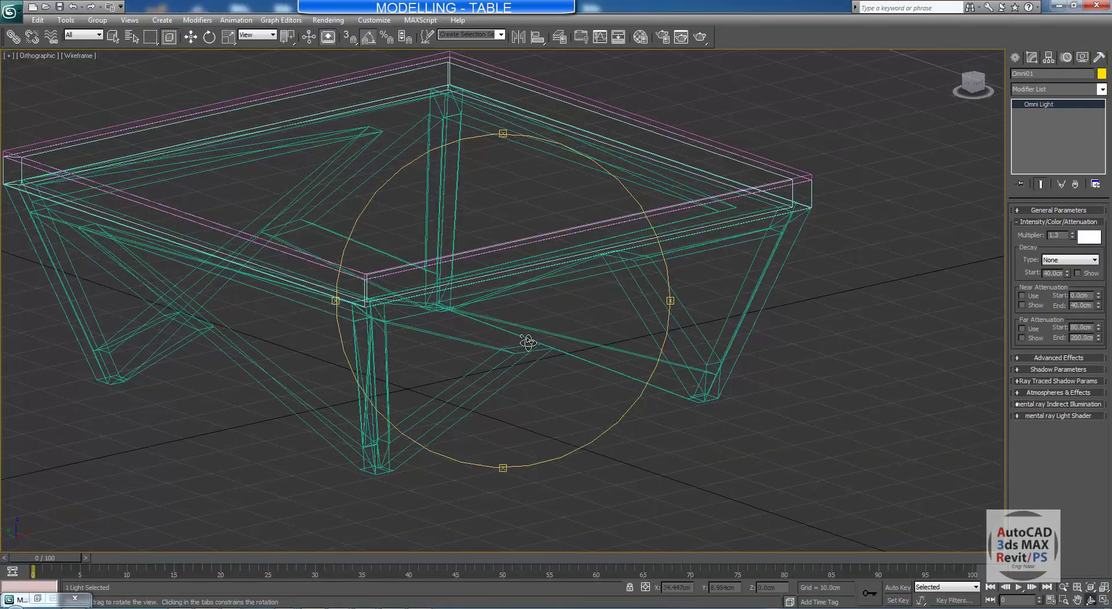
Render the table's orthographic view with the mental ray renderer and dismiss the finished image
{"action": "left_click_drag", "start_coordinate": [523, 342], "coordinate": [534, 342]}
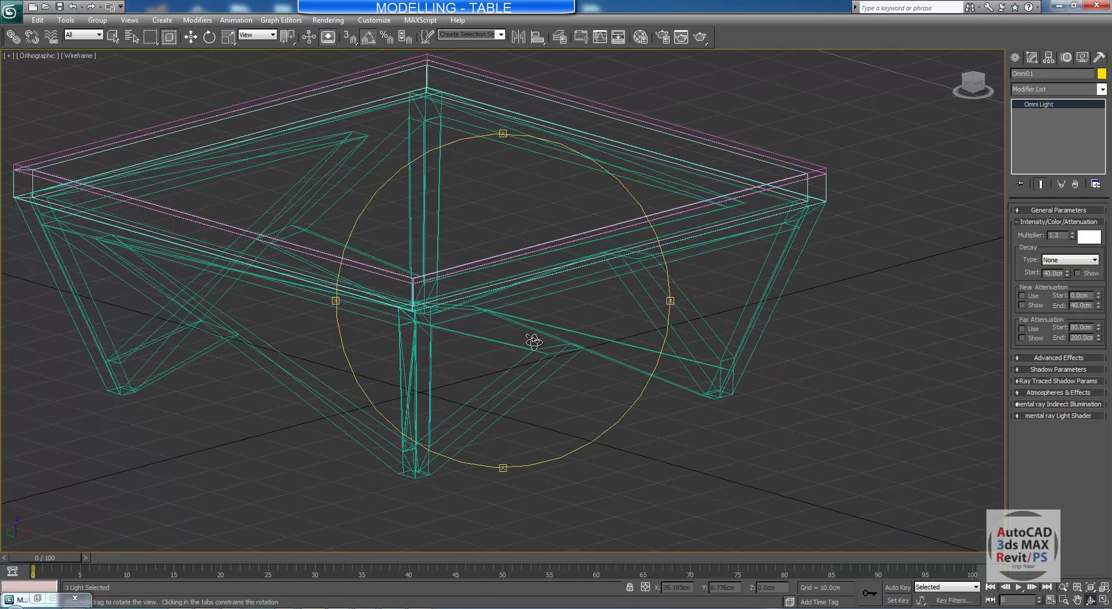
{"action": "left_click_drag", "start_coordinate": [508, 286], "coordinate": [577, 310]}
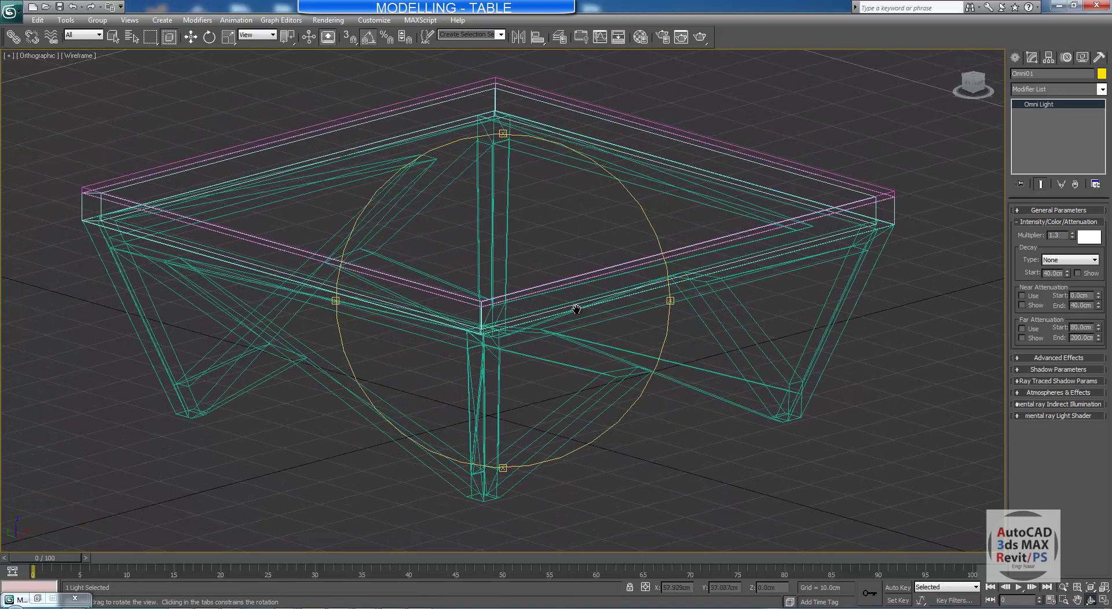
{"action": "left_click", "coordinate": [663, 38]}
{"action": "left_click", "coordinate": [932, 431]}
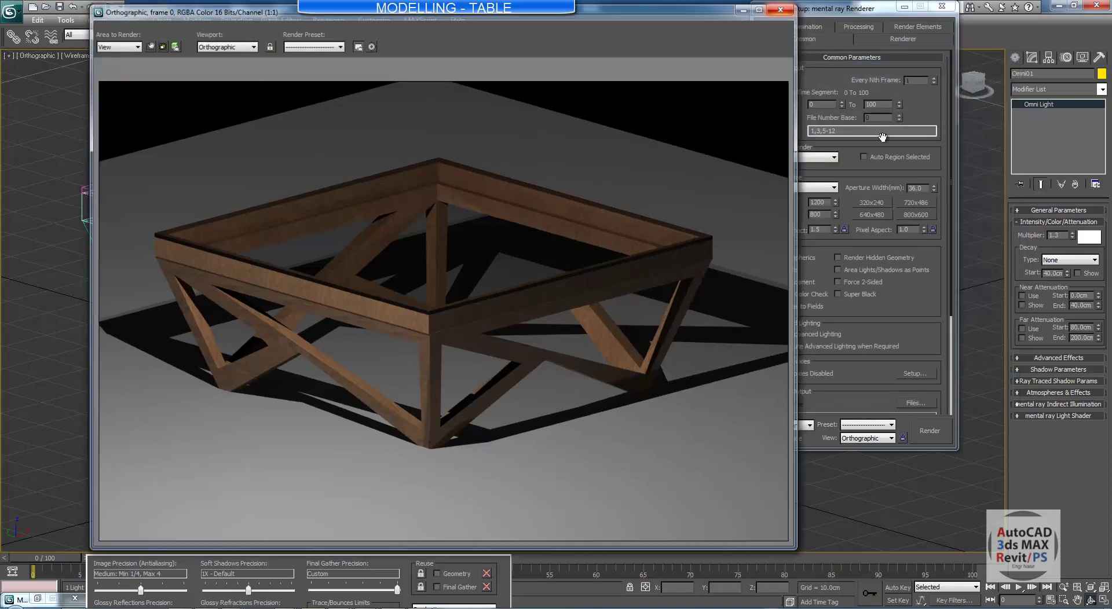
{"action": "left_click", "coordinate": [780, 10]}
{"action": "left_click", "coordinate": [904, 8]}
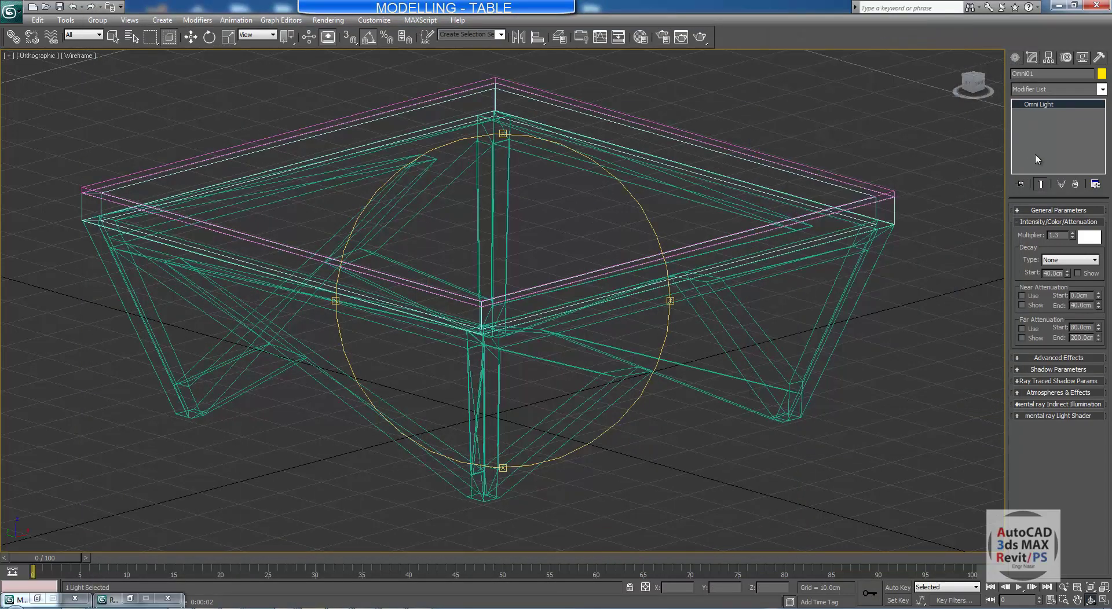
Set the omni light's object shadow color to grey with RGB 112, 112, 112 and render the view again
{"action": "left_click", "coordinate": [1031, 212]}
{"action": "left_click", "coordinate": [1034, 212]}
{"action": "left_click", "coordinate": [1045, 222]}
{"action": "left_click", "coordinate": [1048, 245]}
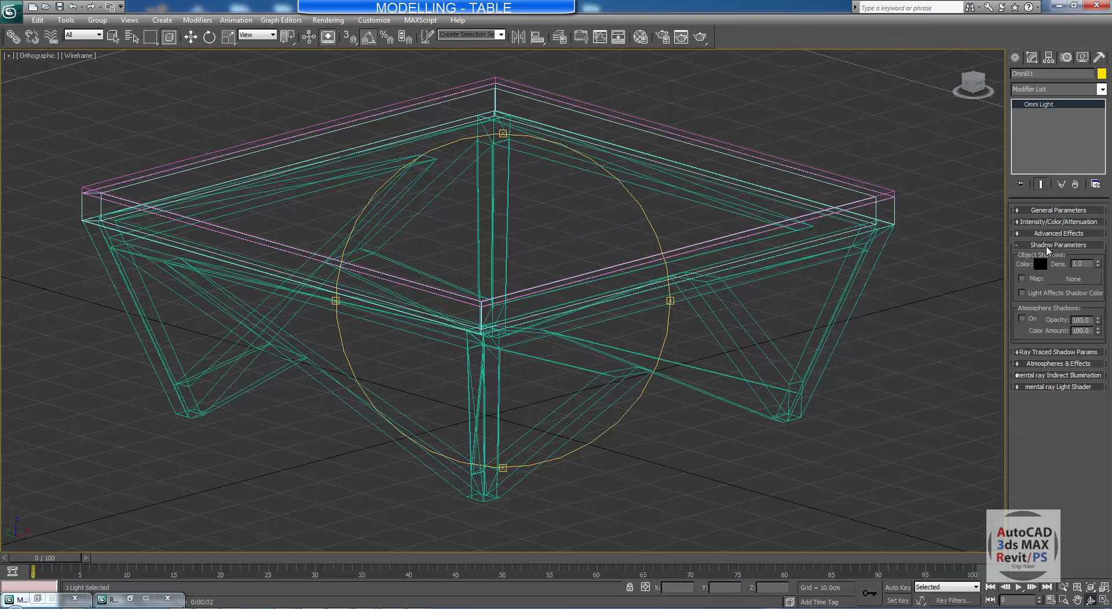
{"action": "left_click", "coordinate": [1040, 264]}
{"action": "left_click", "coordinate": [336, 112]}
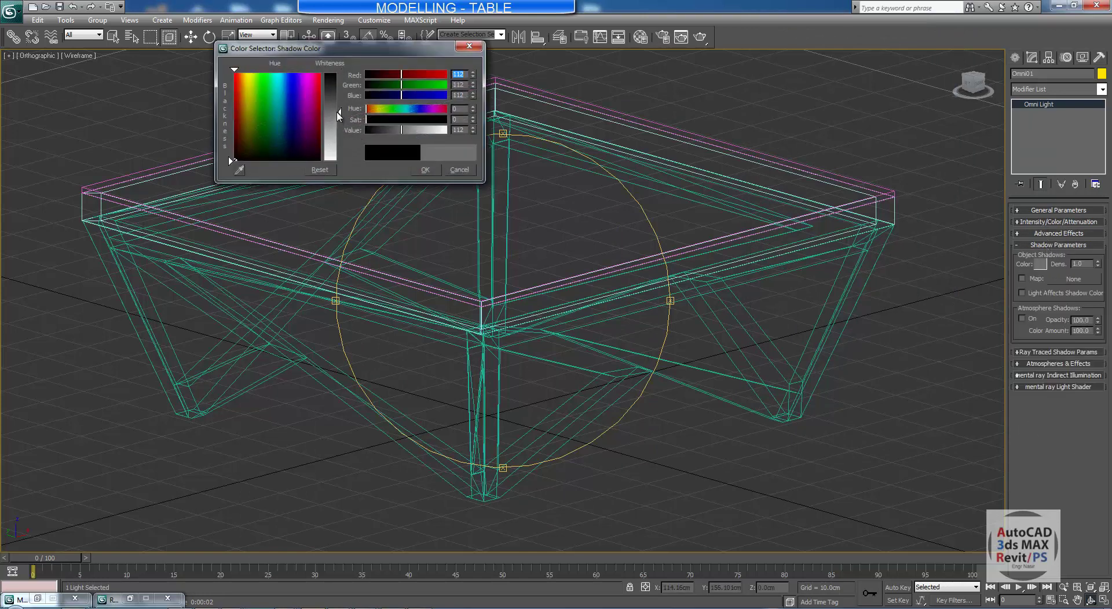
{"action": "left_click", "coordinate": [425, 170]}
{"action": "left_click", "coordinate": [700, 36]}
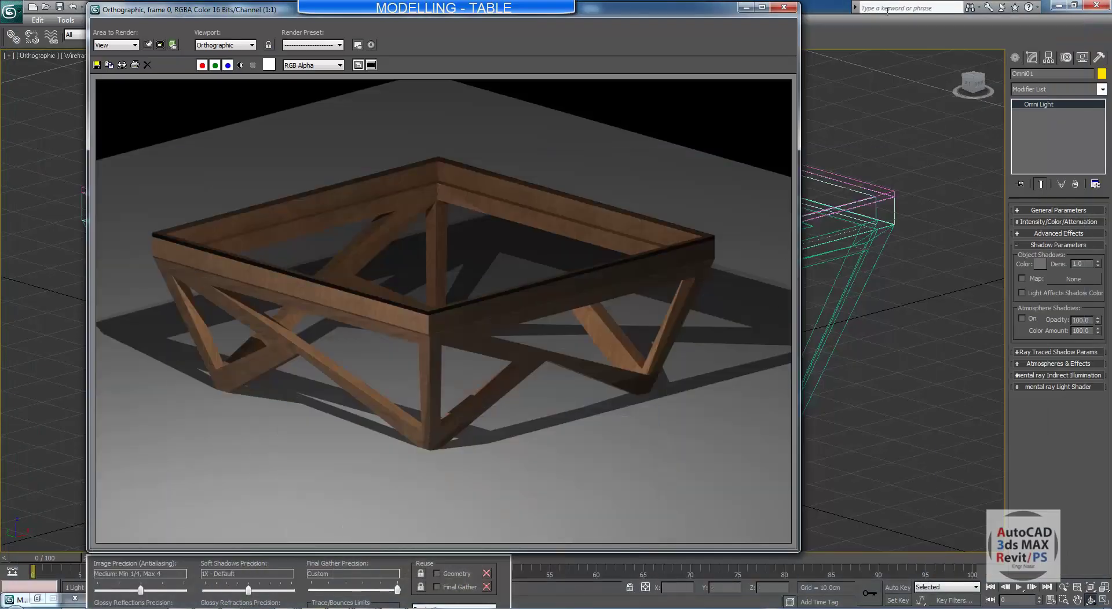
{"action": "left_click", "coordinate": [747, 7]}
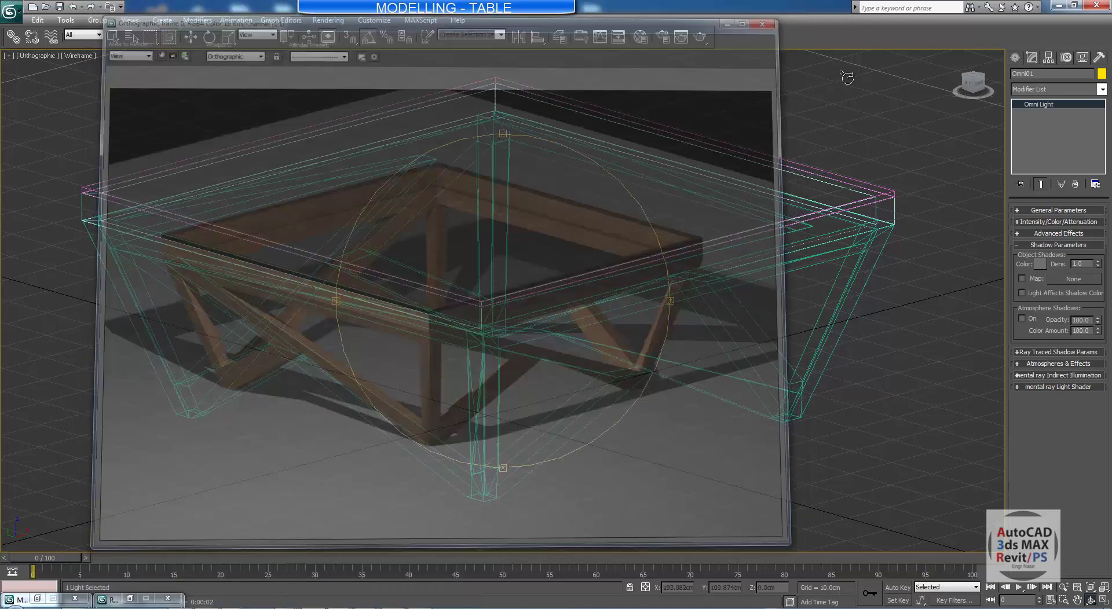
Scale the wooden frame beneath the glass top along Z to about 33% of its height and show the view shaded
{"action": "left_click", "coordinate": [920, 238]}
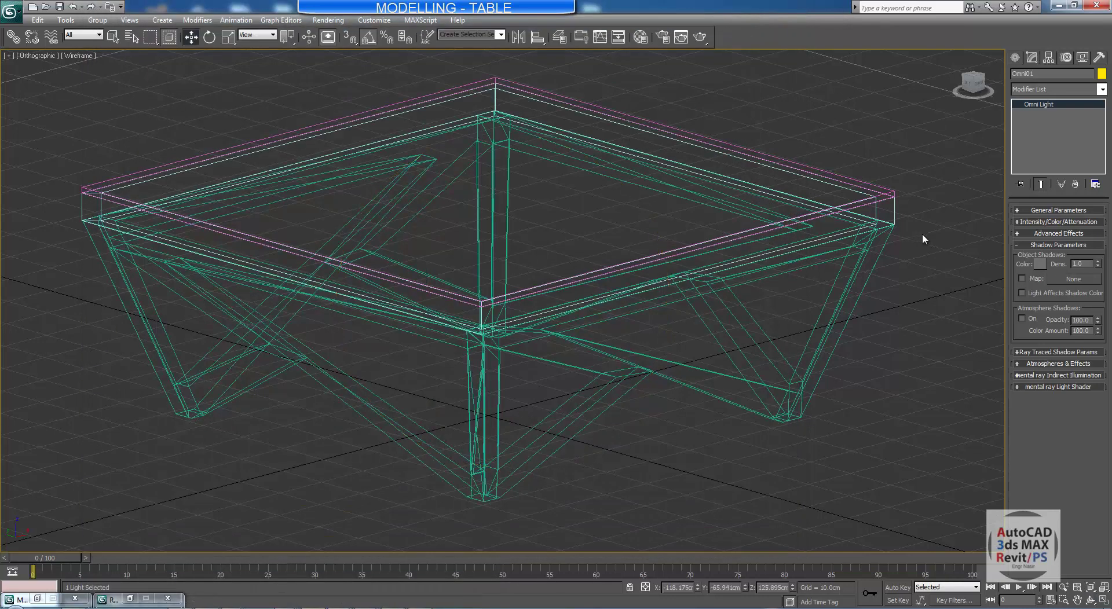
{"action": "left_click", "coordinate": [895, 211]}
{"action": "left_click", "coordinate": [921, 188]}
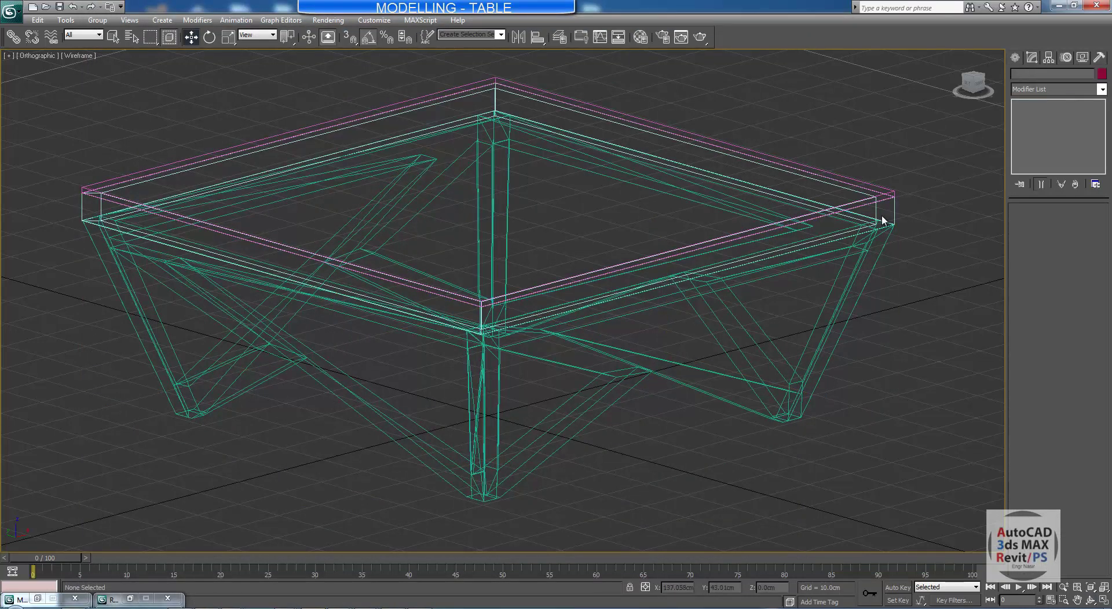
{"action": "left_click", "coordinate": [875, 207]}
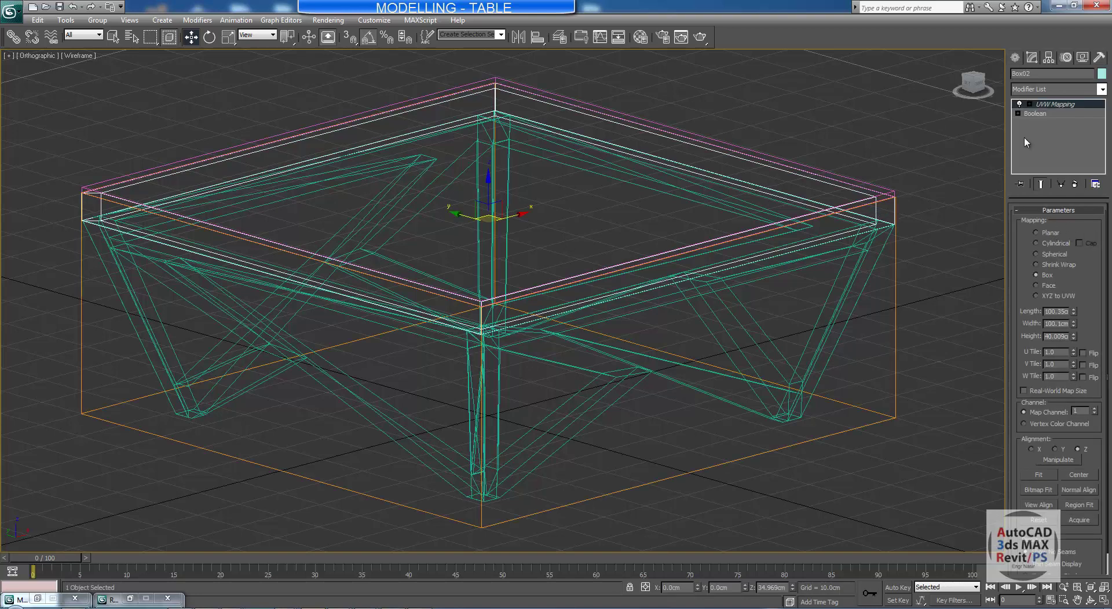
{"action": "left_click", "coordinate": [229, 37]}
{"action": "left_click_drag", "start_coordinate": [489, 172], "coordinate": [484, 258]}
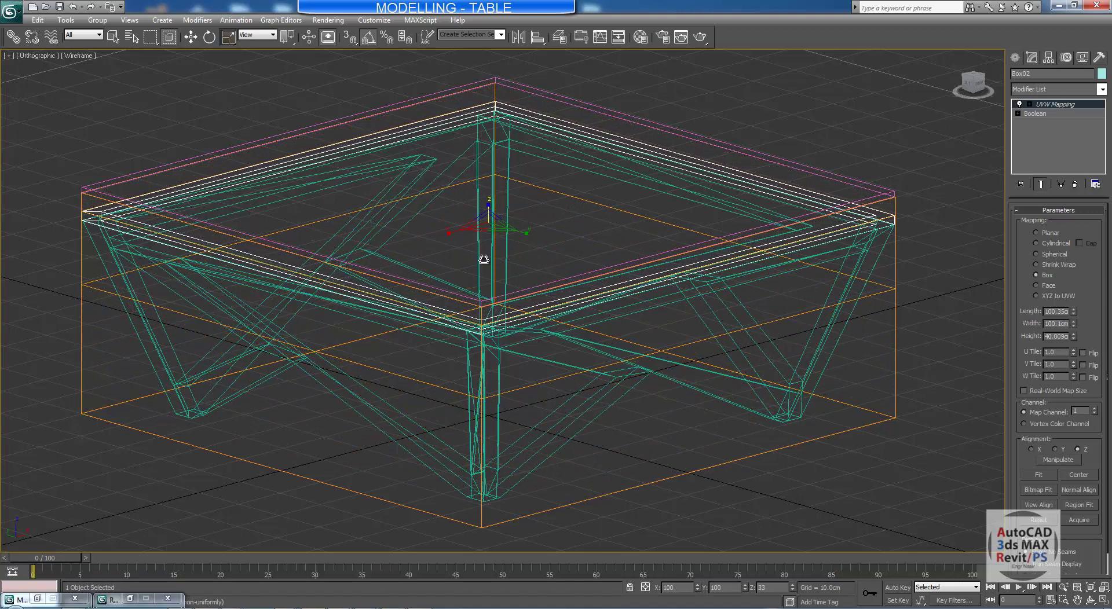
{"action": "key", "text": "F3"}
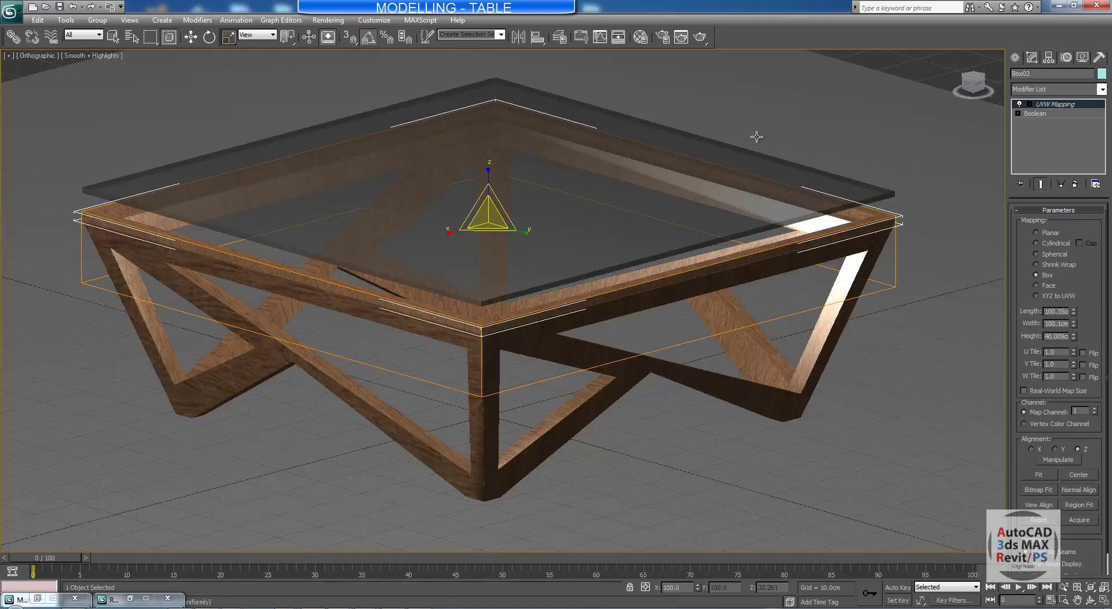
Lower the glass top along Z to about 36.26 cm so it rests on the wooden frame
{"action": "left_click", "coordinate": [754, 160]}
{"action": "left_click", "coordinate": [191, 37]}
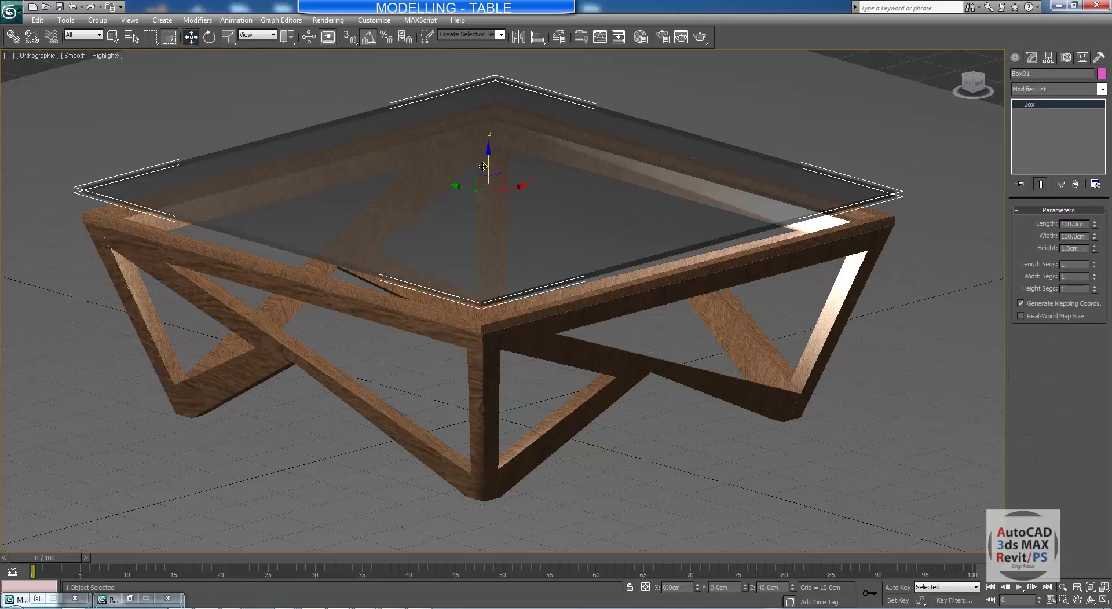
{"action": "left_click_drag", "start_coordinate": [490, 156], "coordinate": [488, 178]}
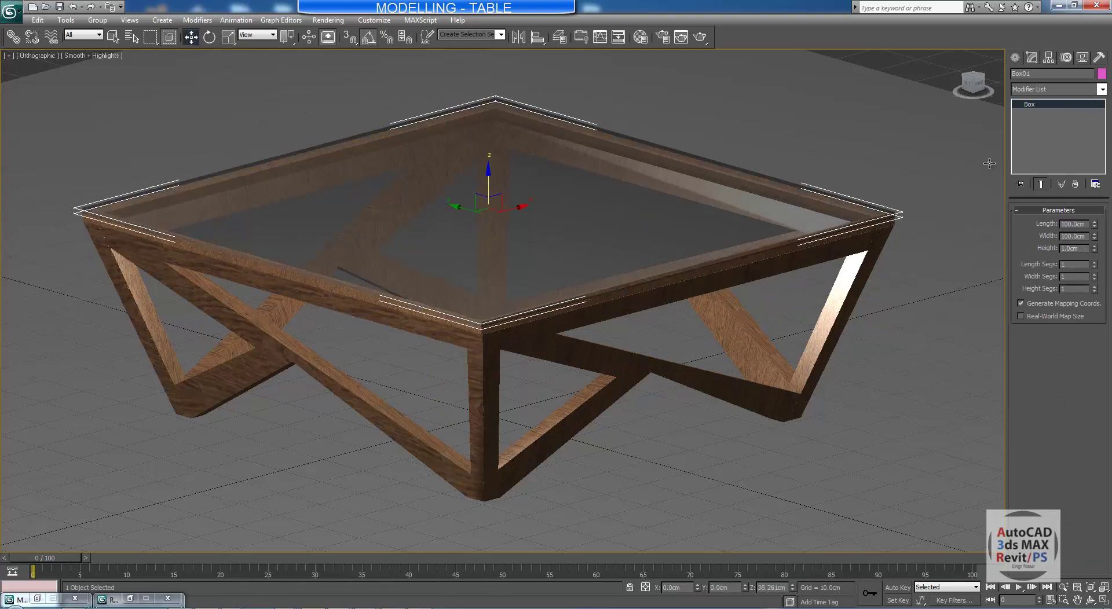
Review the main reflection and refraction parameters of the 02 - Default glass material
{"action": "key", "text": "m"}
{"action": "left_click", "coordinate": [862, 134]}
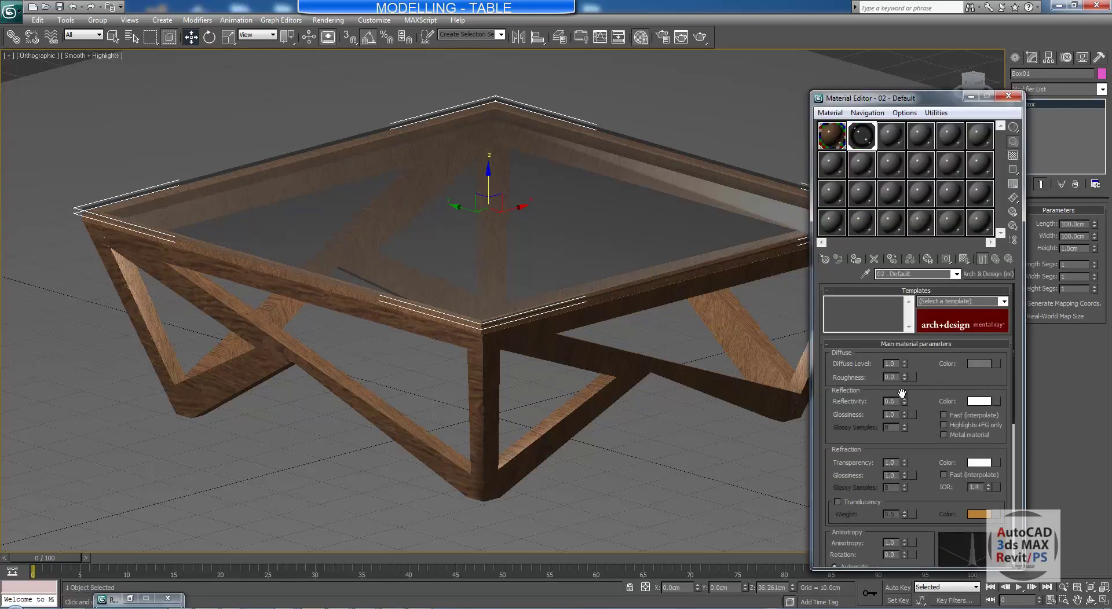
{"action": "left_click_drag", "start_coordinate": [926, 483], "coordinate": [926, 475]}
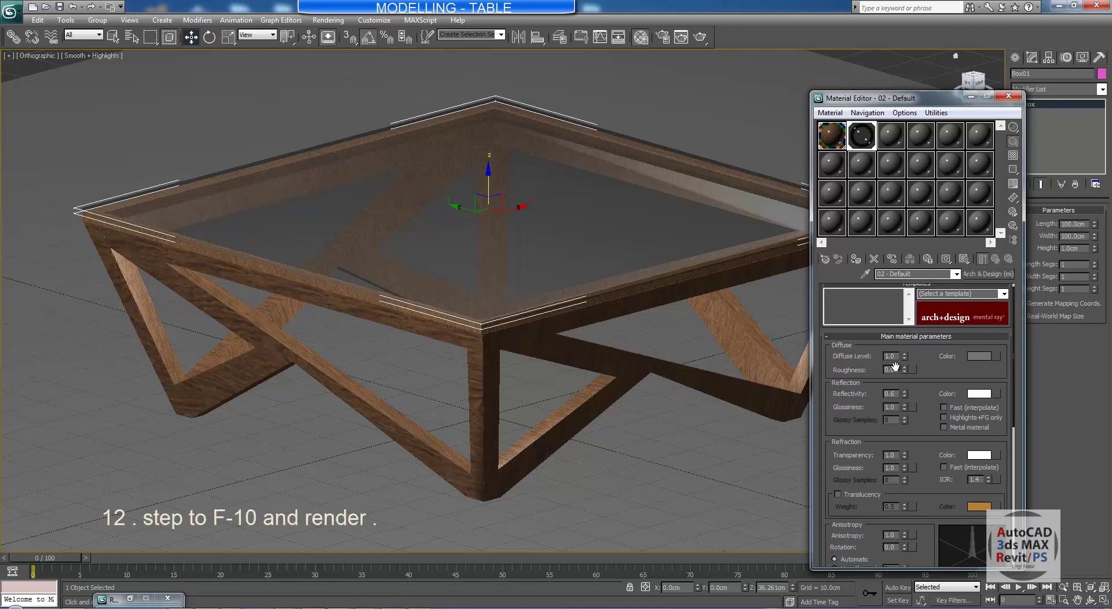
{"action": "left_click", "coordinate": [972, 96]}
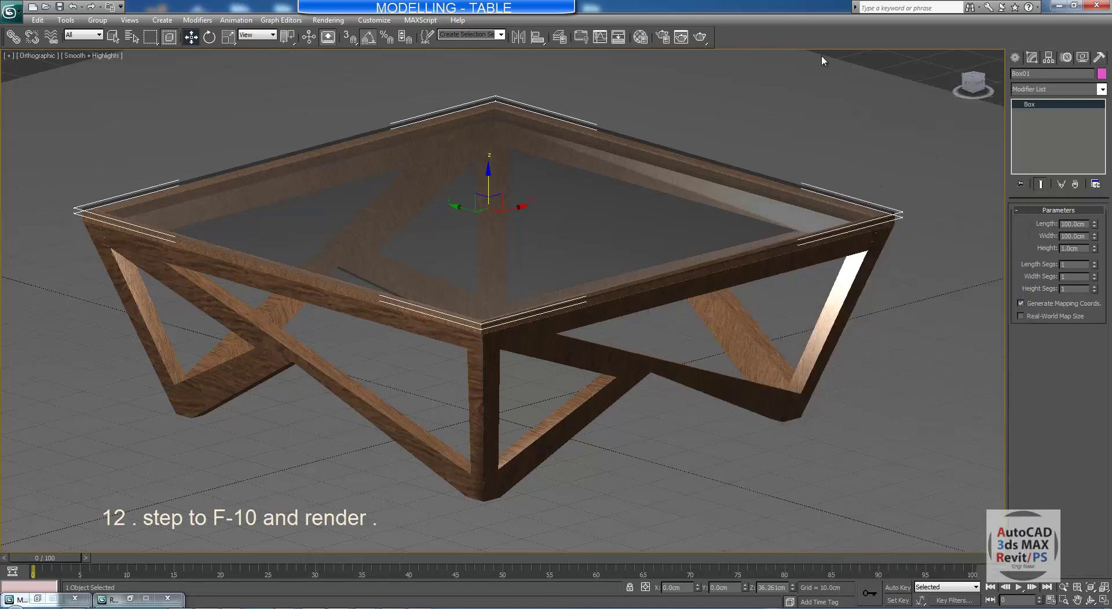
Open the render setup and render the table with its thinner frame and lowered glass top
{"action": "left_click", "coordinate": [663, 37]}
{"action": "left_click", "coordinate": [930, 431]}
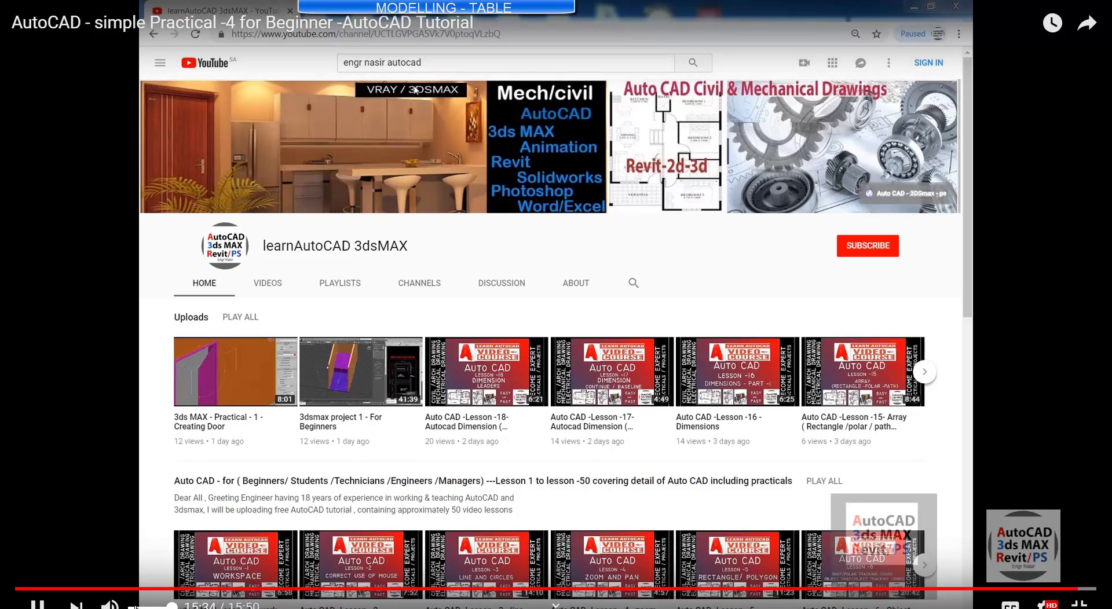
{"action": "left_click", "coordinate": [138, 608]}
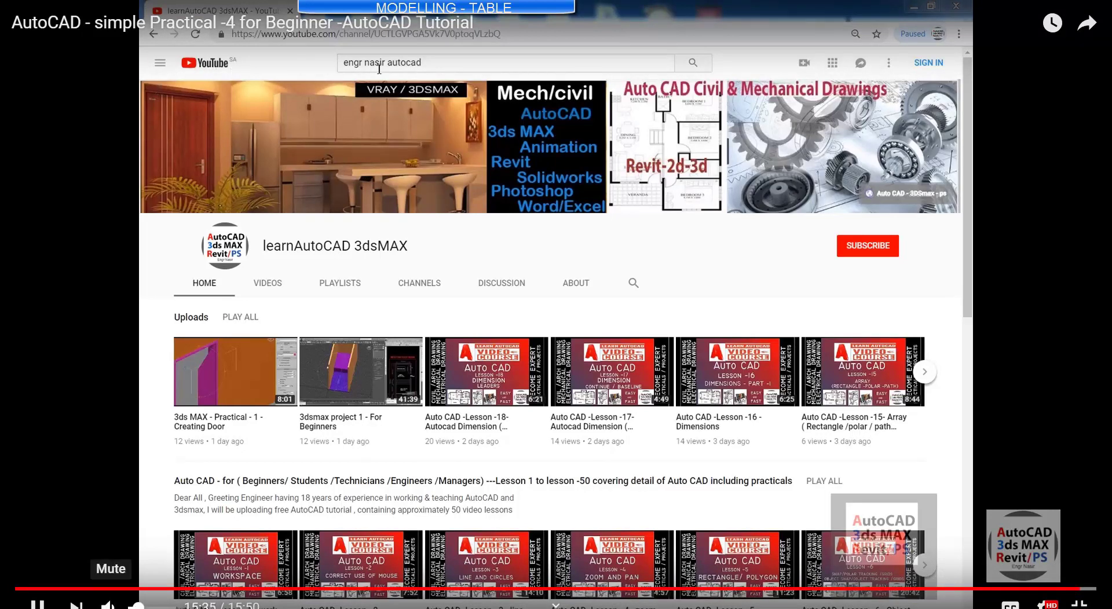